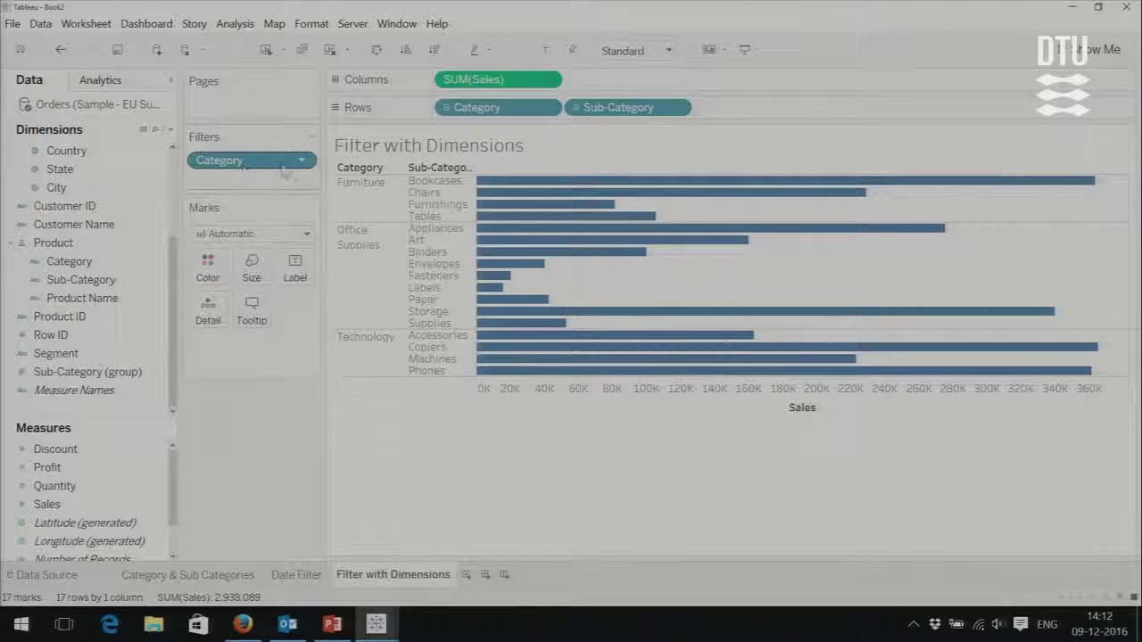
- Add Country as a dimension filter on the worksheet with all countries selected
left_click(169, 282)
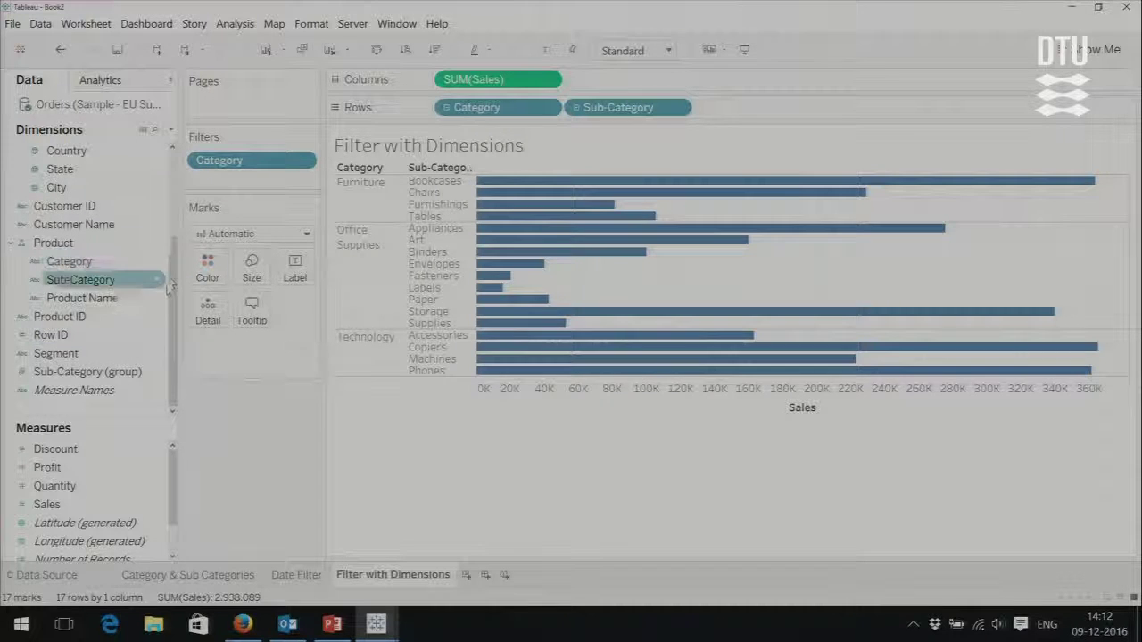
scroll(107, 285, "up", 5)
left_click(98, 243)
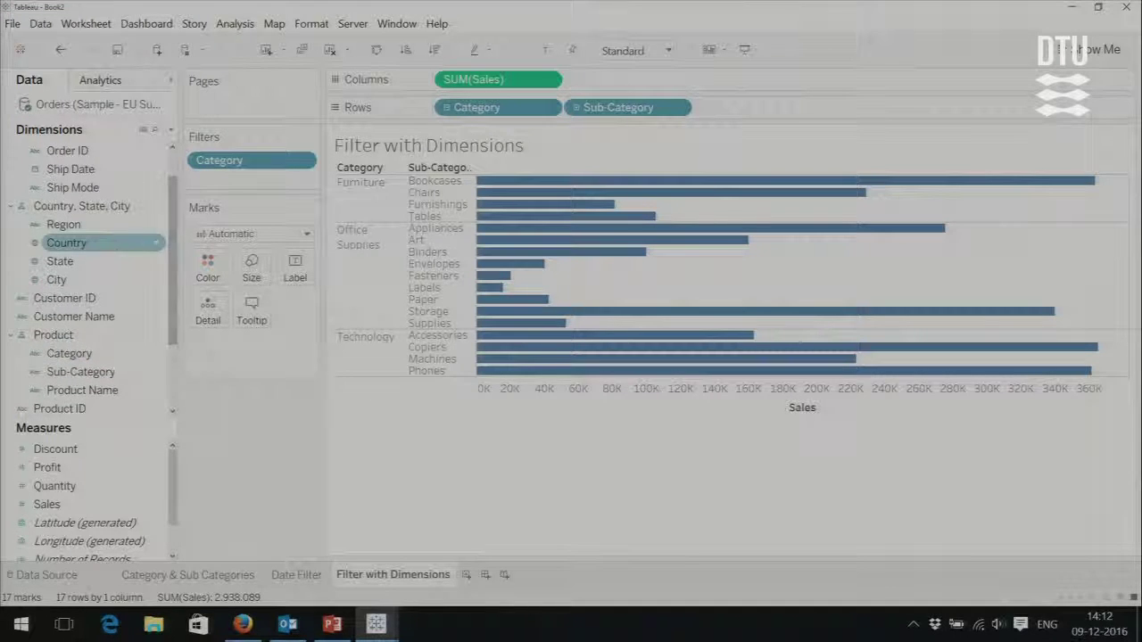
left_click_drag(68, 250, 218, 187)
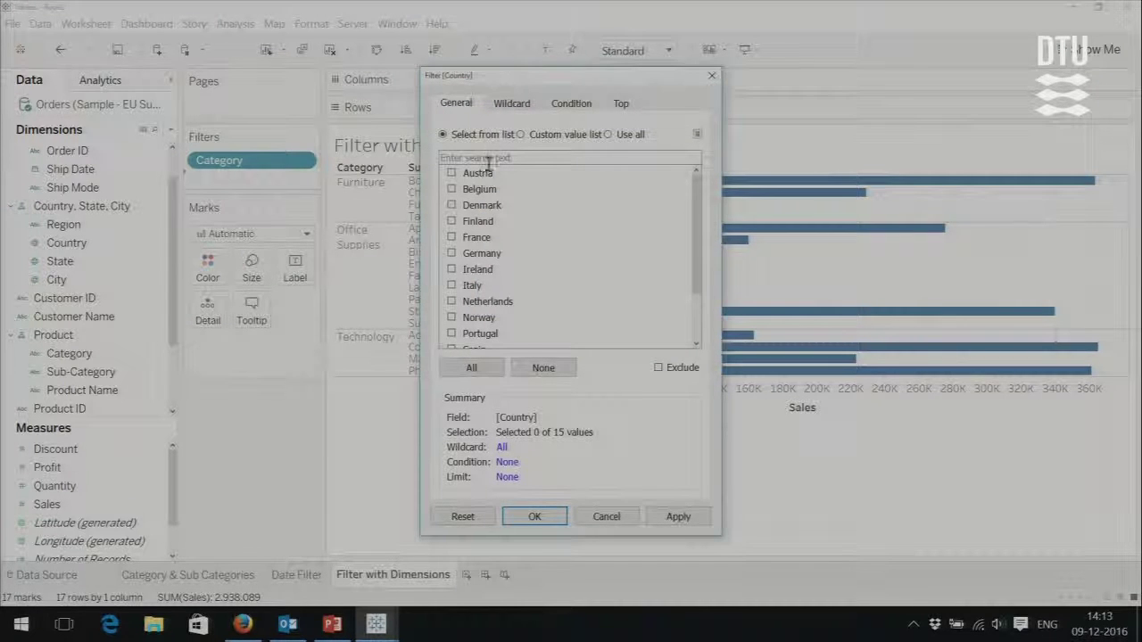
scroll(466, 202, "down", 2)
scroll(470, 223, "up", 2)
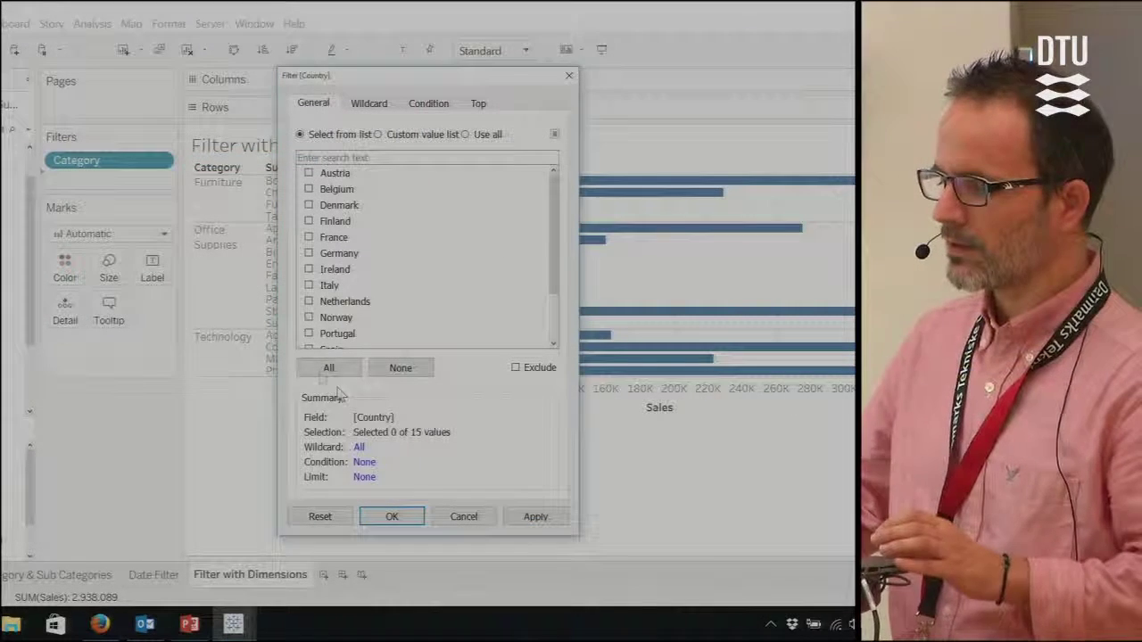
left_click(327, 370)
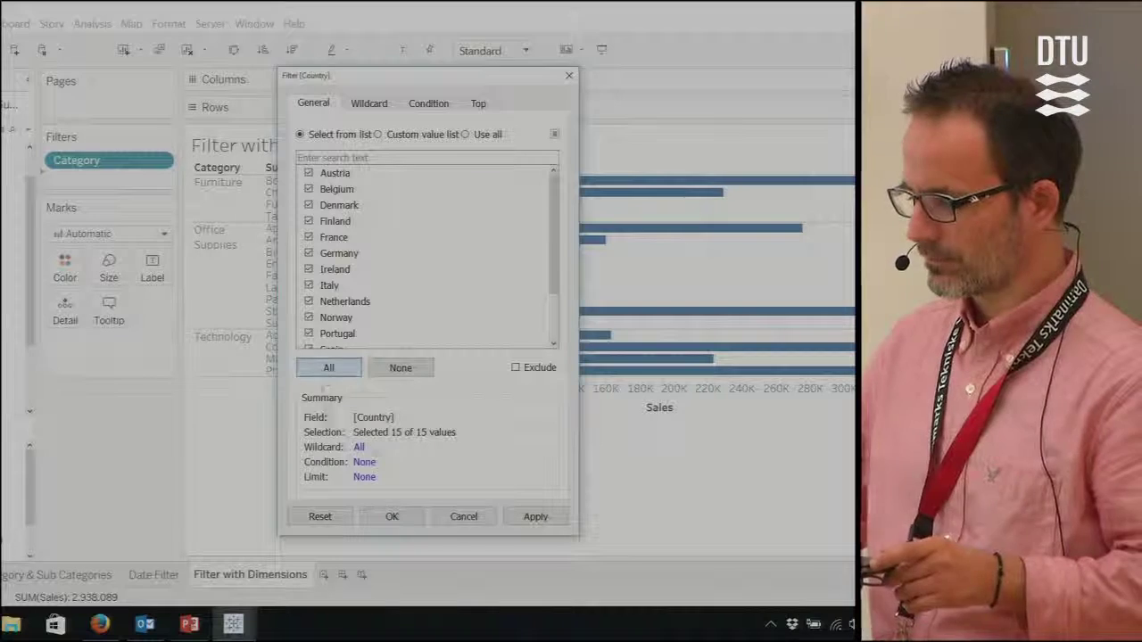
left_click(539, 525)
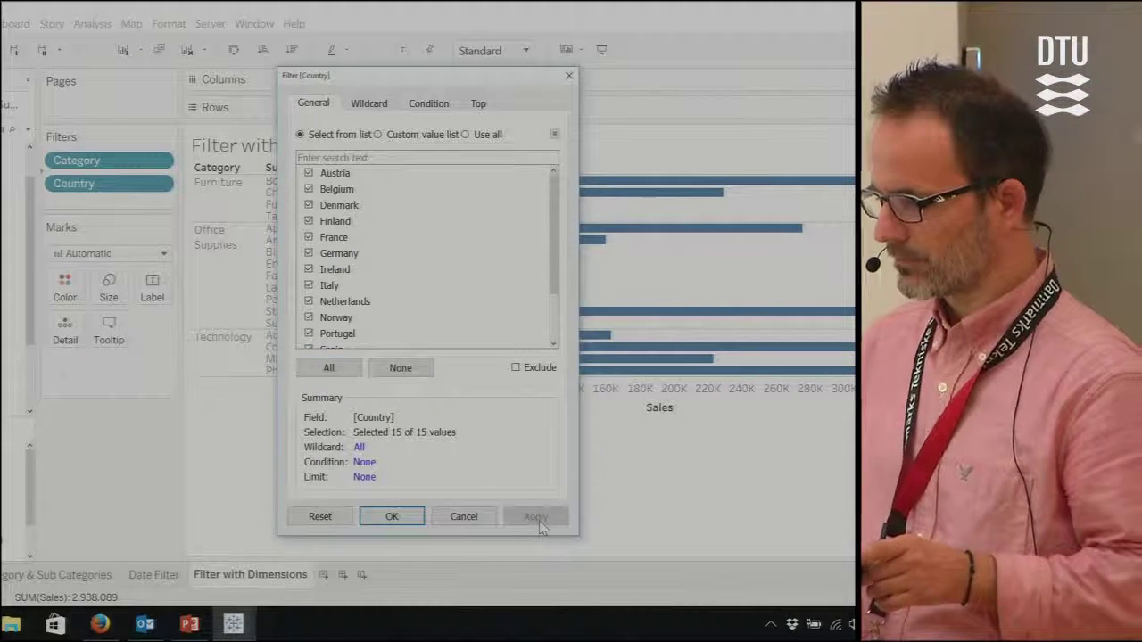
left_click(390, 517)
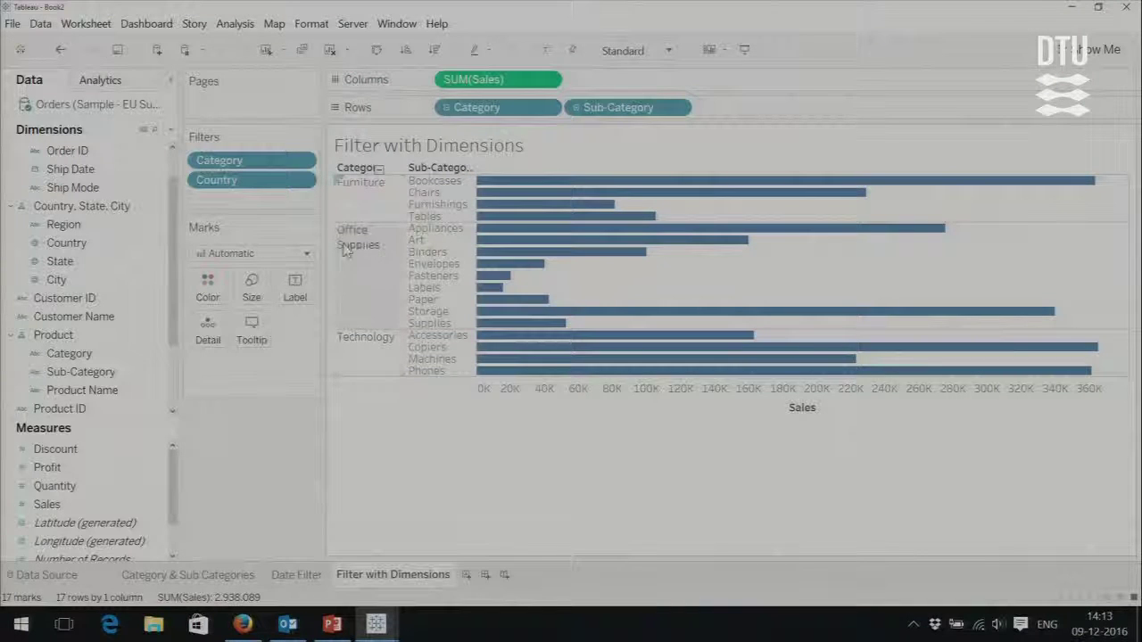
- Show the interactive filter controls for Country and Category beside the chart
left_click(302, 182)
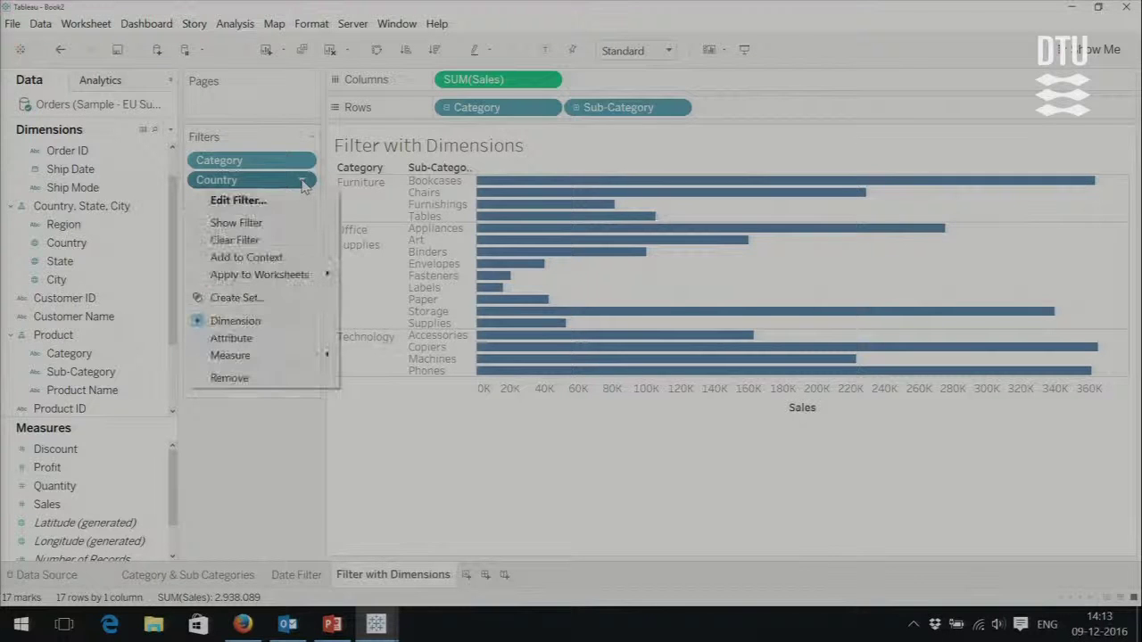
left_click(273, 224)
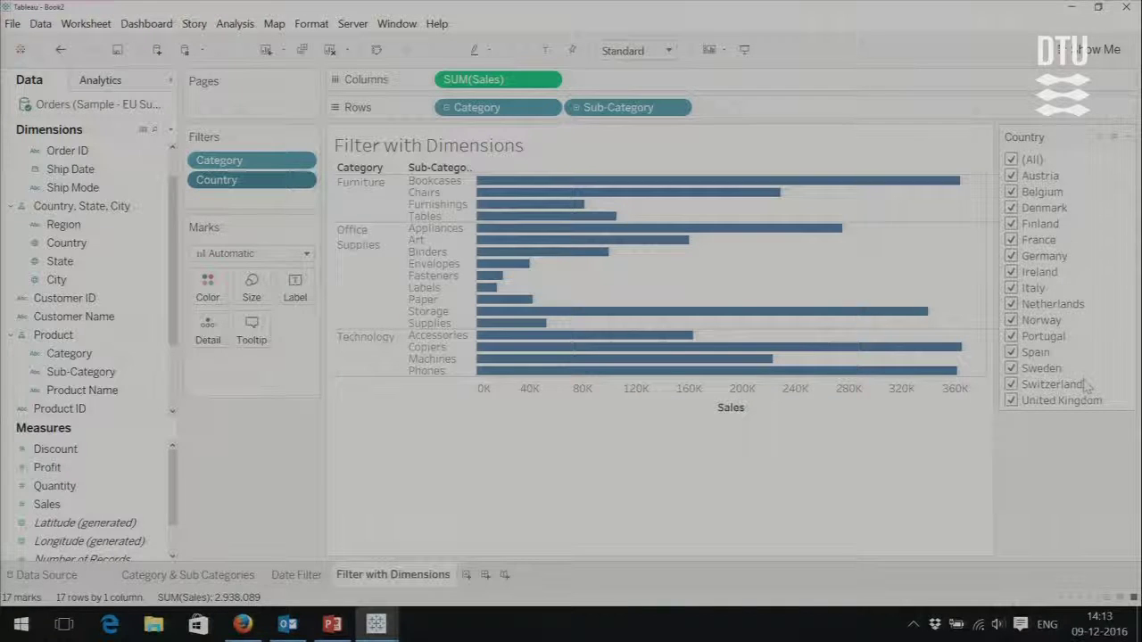
left_click(303, 161)
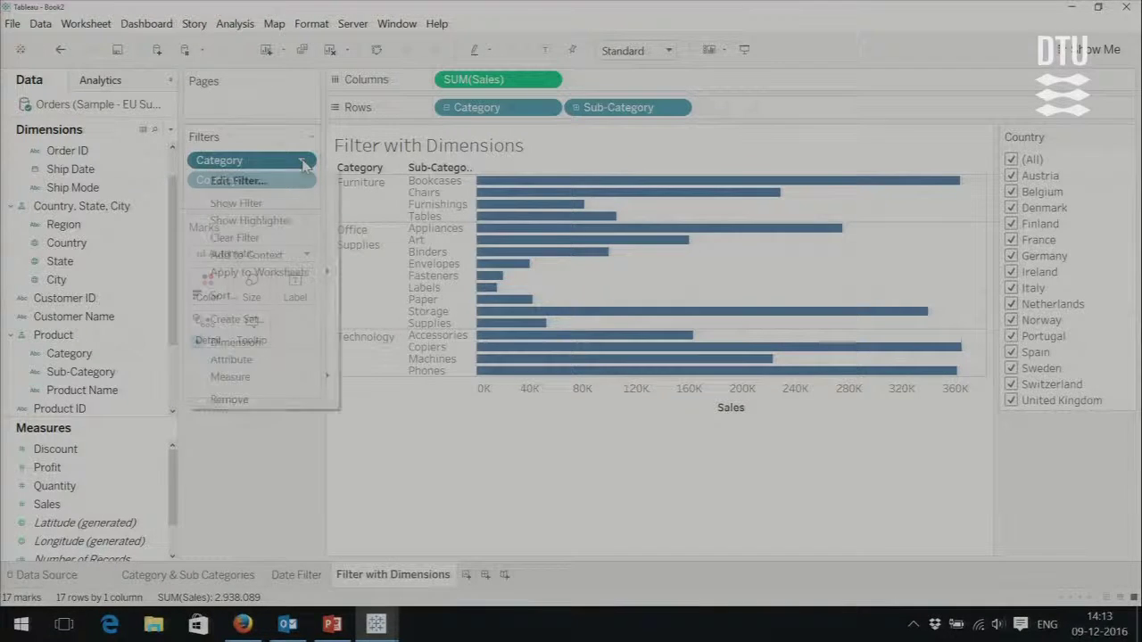
left_click(241, 205)
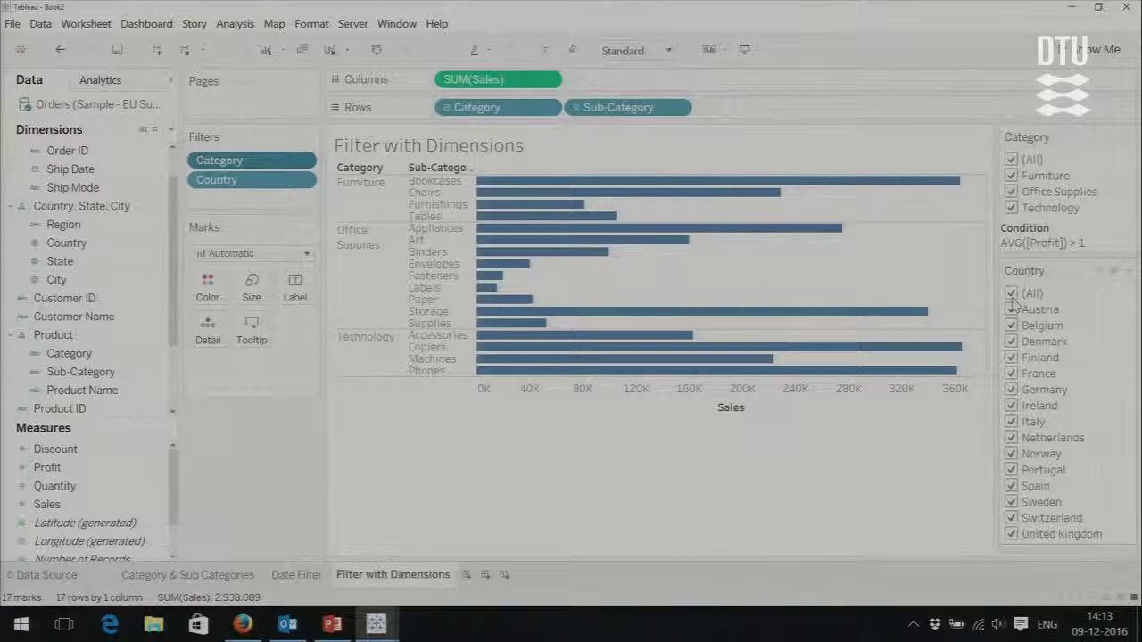
- Change the Country filter control to Single Value (dropdown) and set it to (All)
left_click(1129, 273)
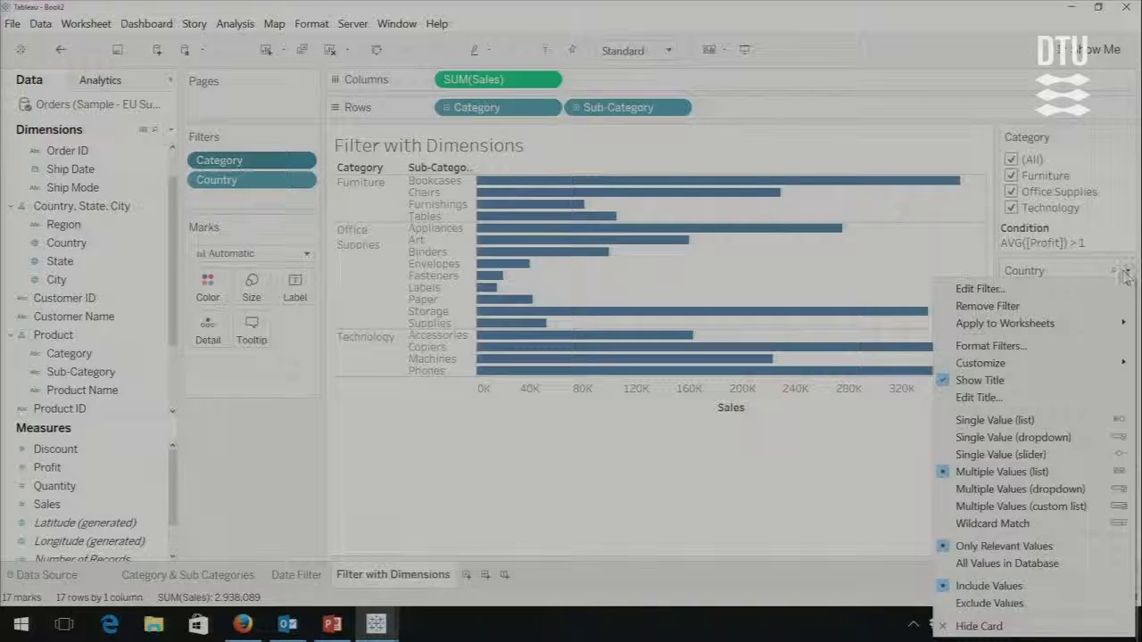
left_click(989, 439)
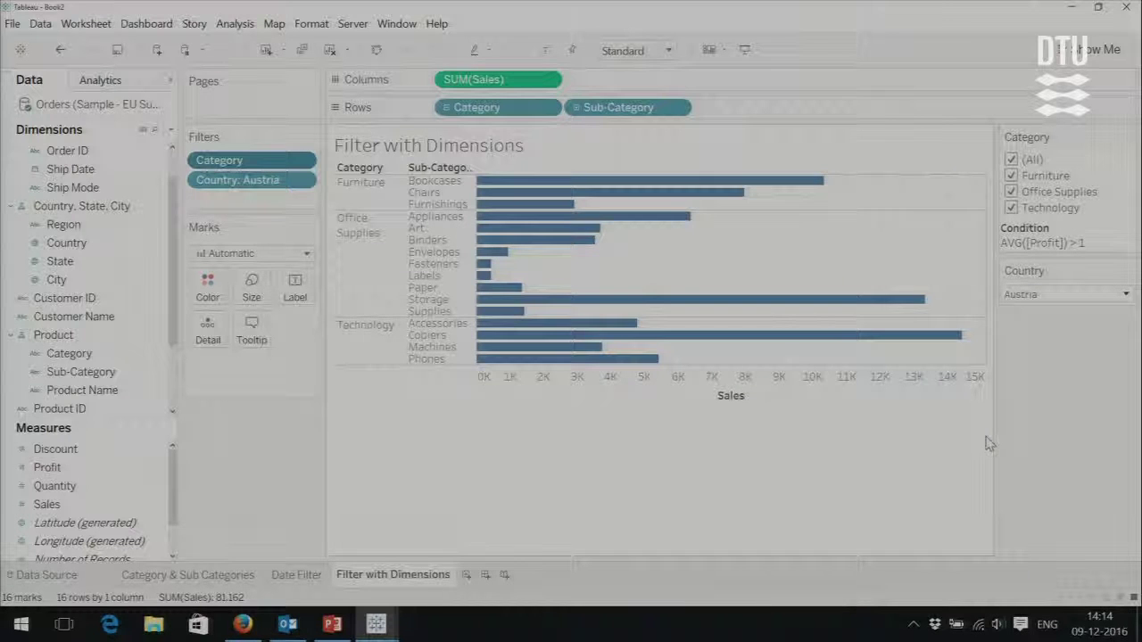
left_click(1051, 303)
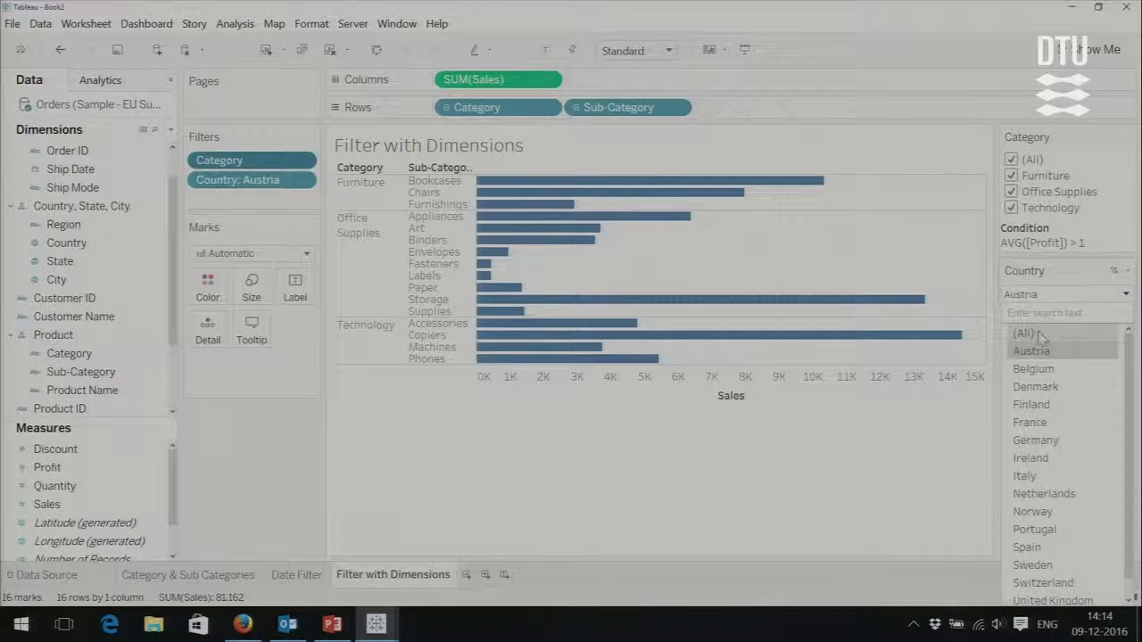
left_click(1041, 335)
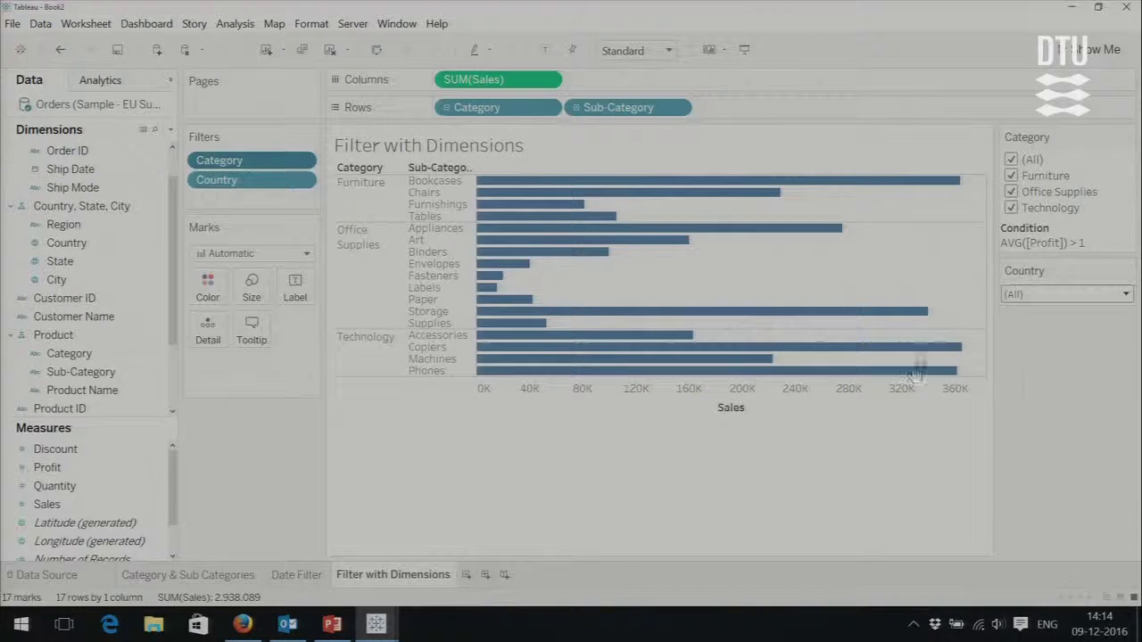
- Filter the chart to Denmark and after that to France with the Country filter
left_click(1071, 297)
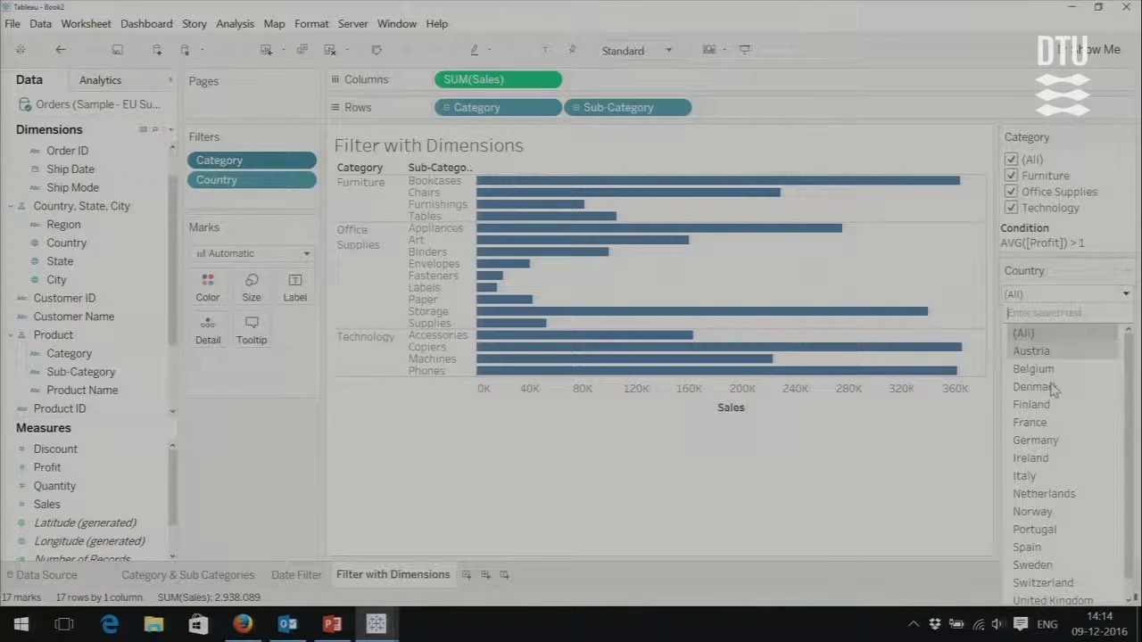
left_click(1044, 388)
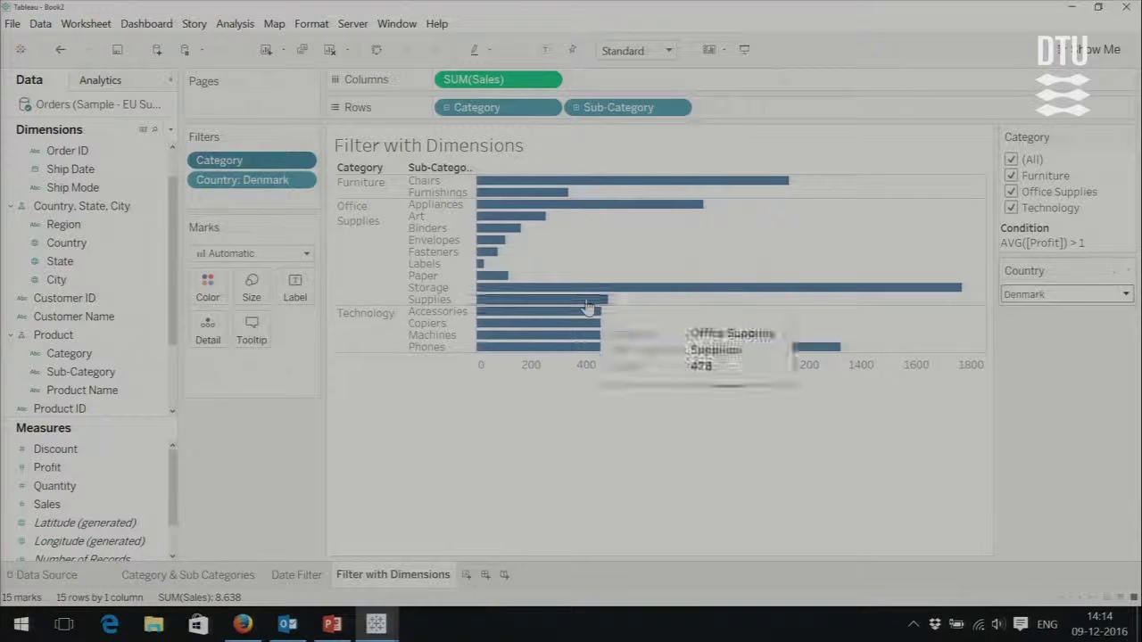
left_click(1061, 298)
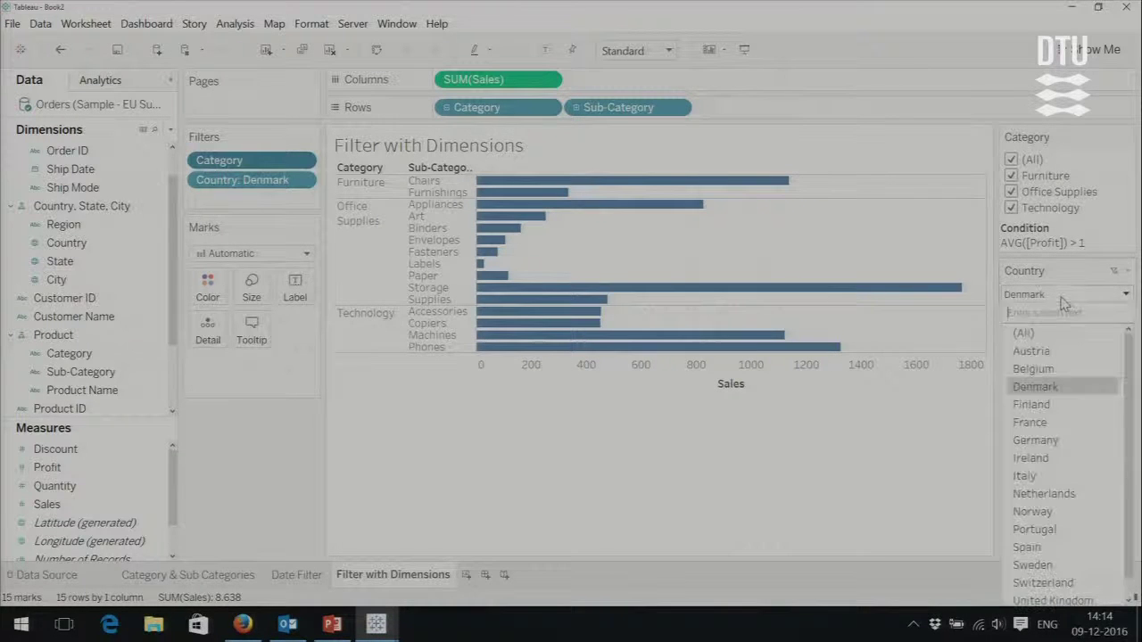
left_click(1045, 423)
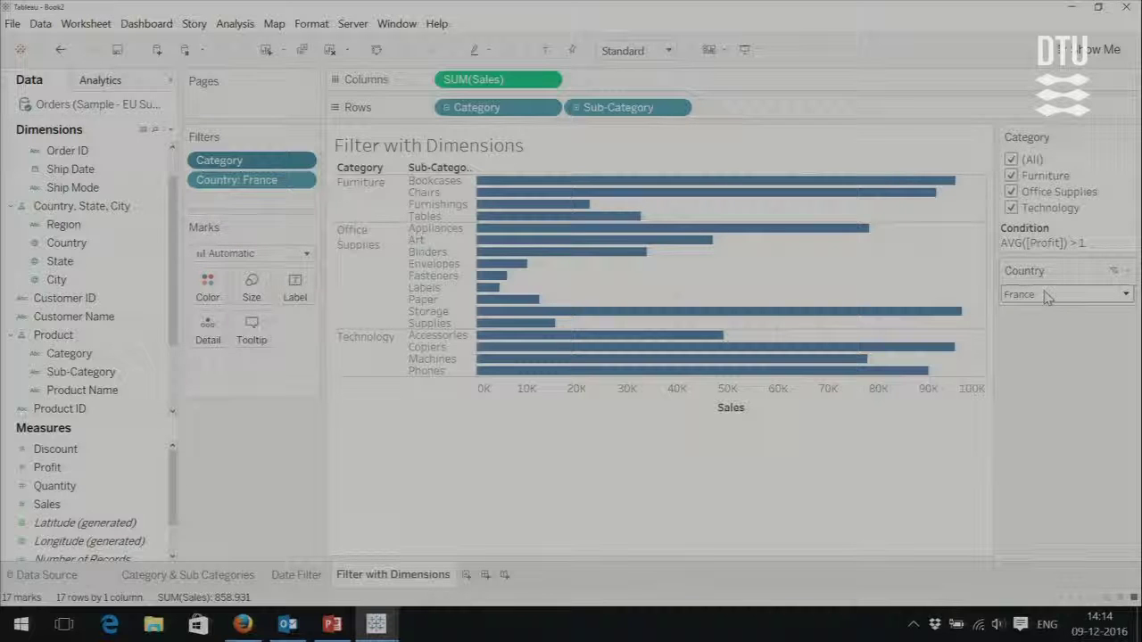
- Change the Country filter's title to "Select Country" and choose Italy as its value
left_click(1128, 139)
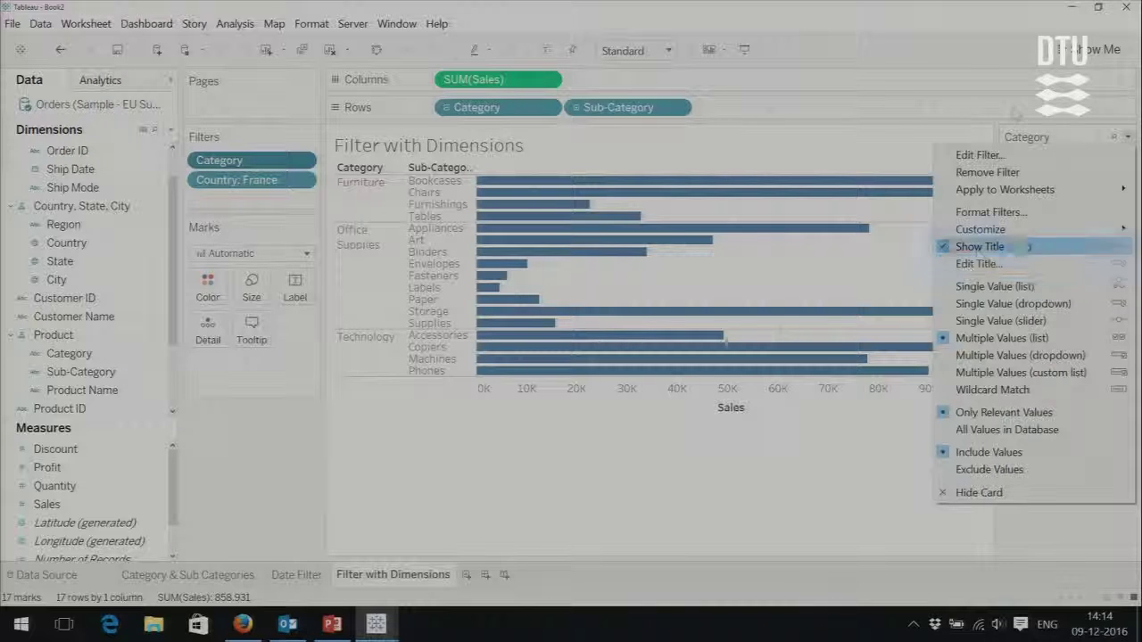
left_click(1137, 275)
left_click(1129, 273)
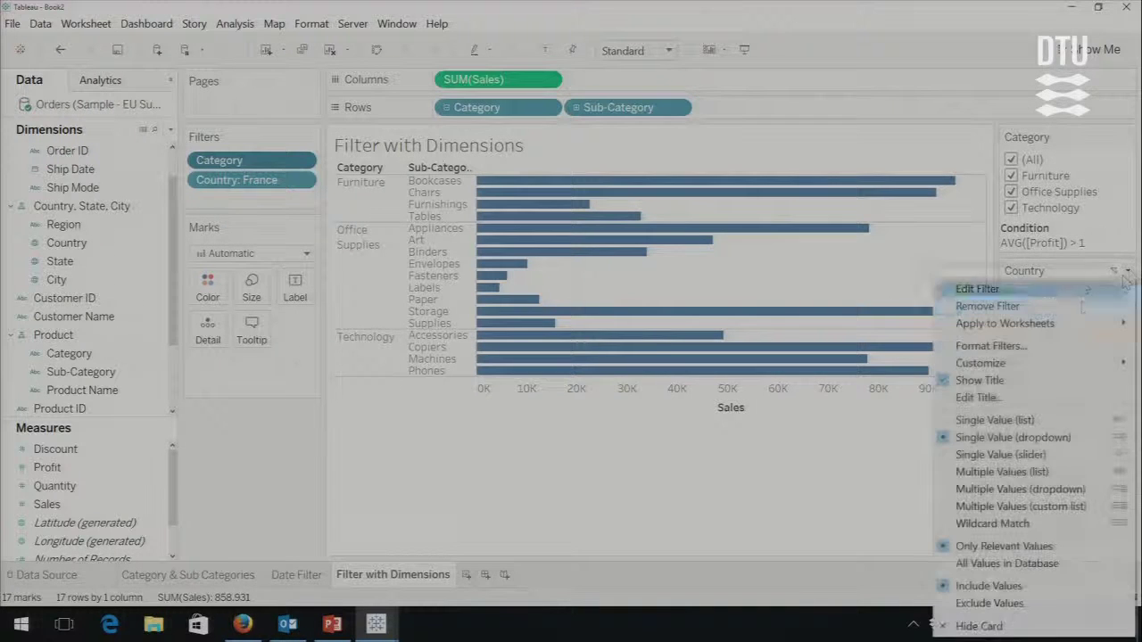
left_click(966, 399)
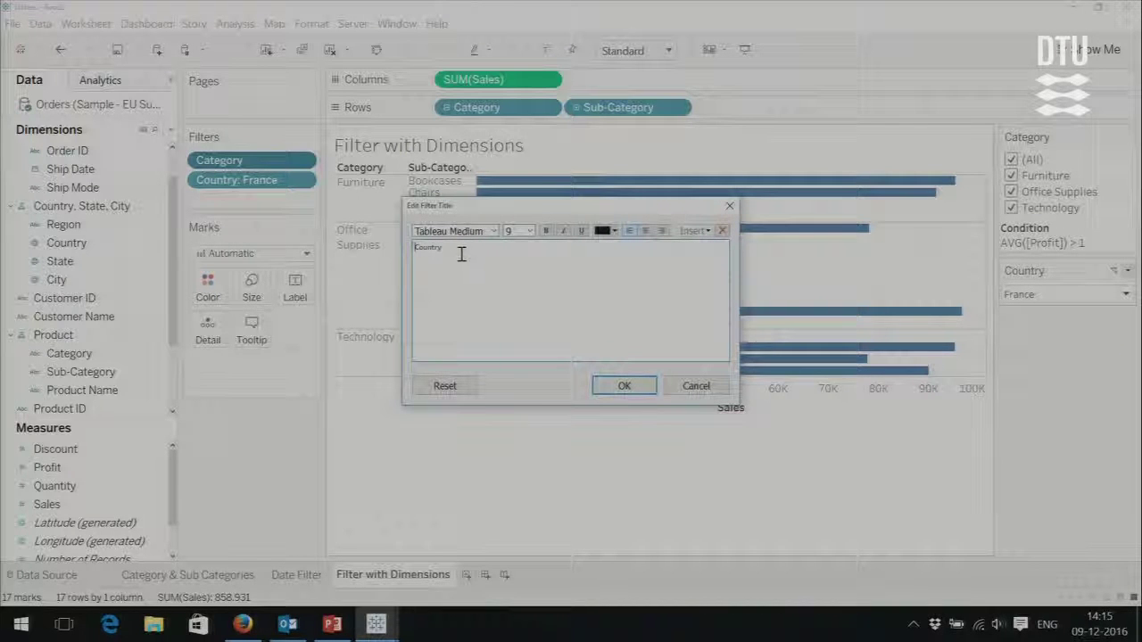
left_click_drag(456, 253, 395, 247)
type("Select")
left_click(602, 386)
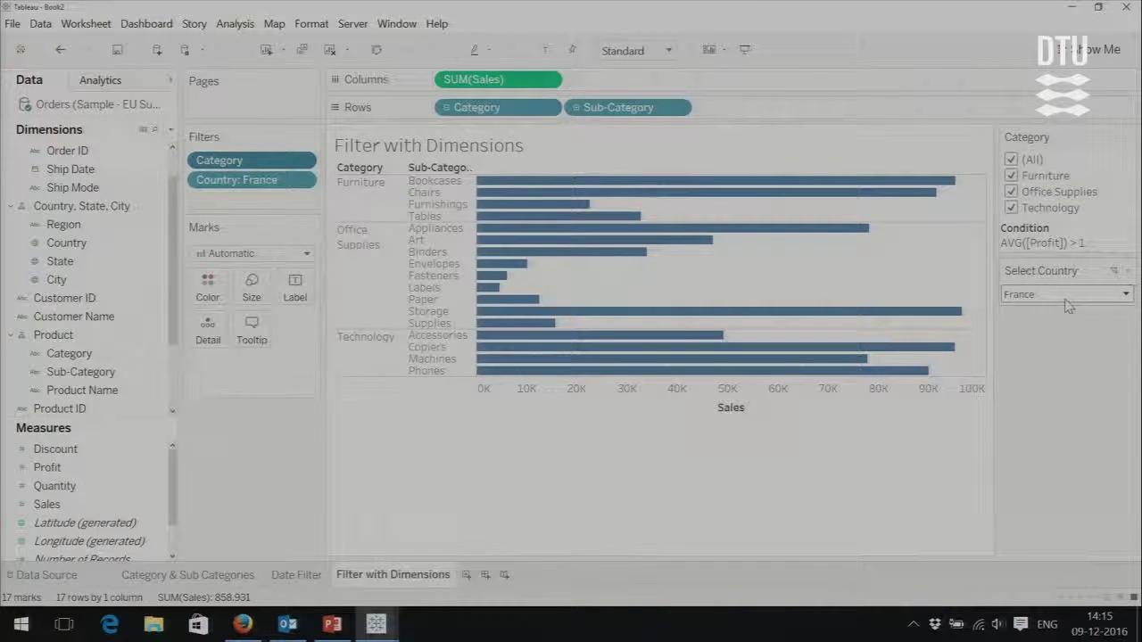
left_click(1126, 294)
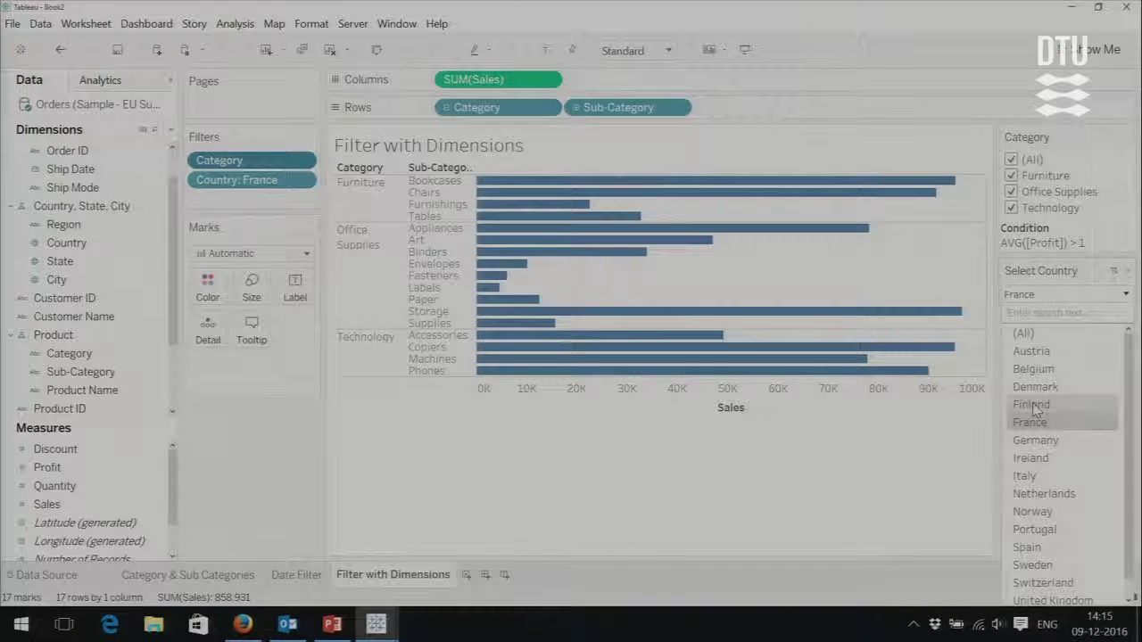
left_click(1025, 476)
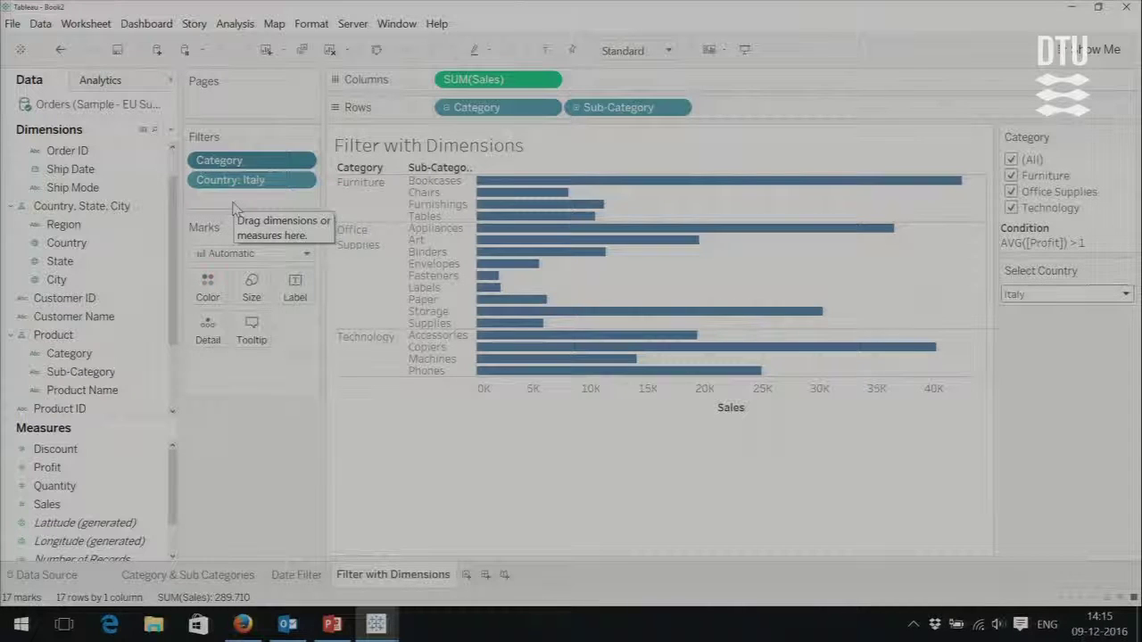
- Add Order Date as a filter by Years with all years from 2011 to 2014 selected
scroll(67, 248, "up", 2)
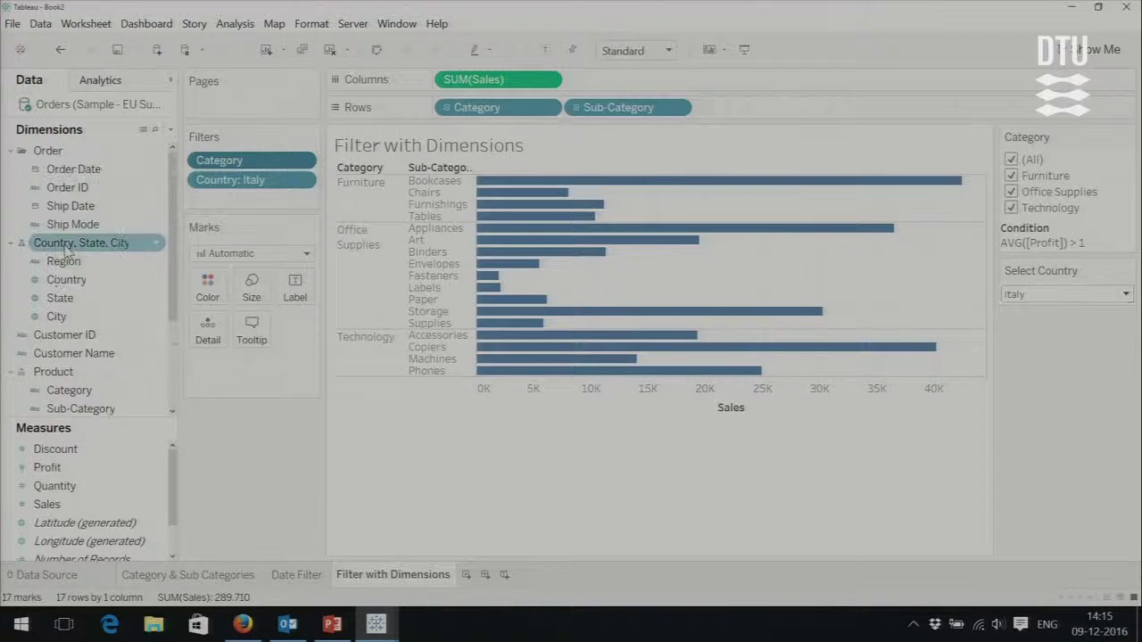
left_click_drag(73, 168, 227, 201)
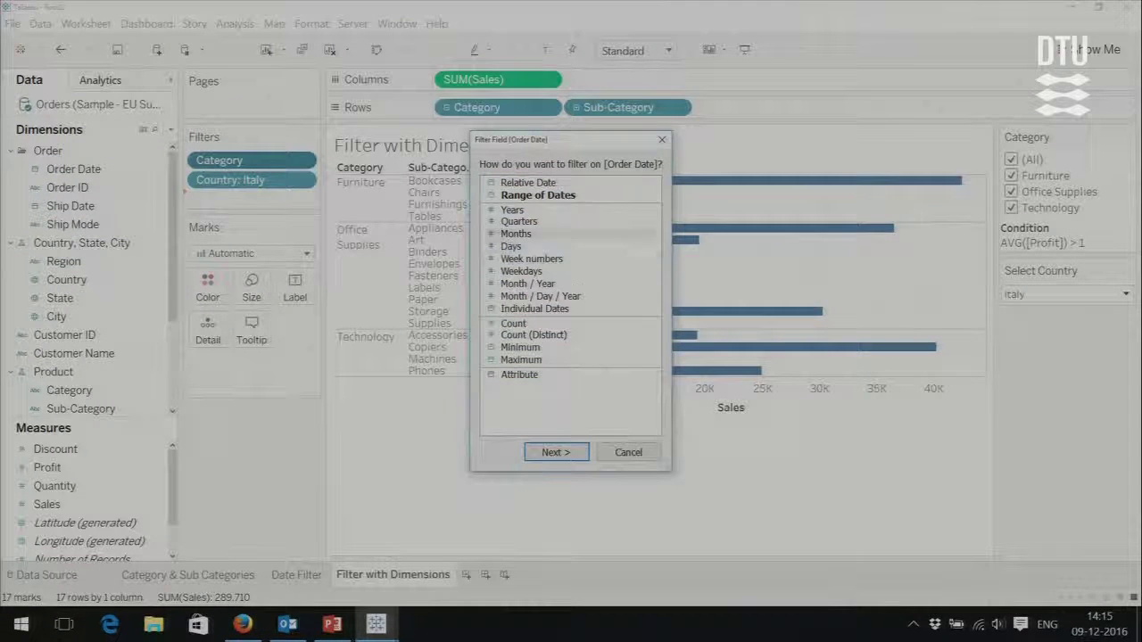
left_click(555, 452)
left_click(451, 173)
left_click(451, 188)
left_click(471, 366)
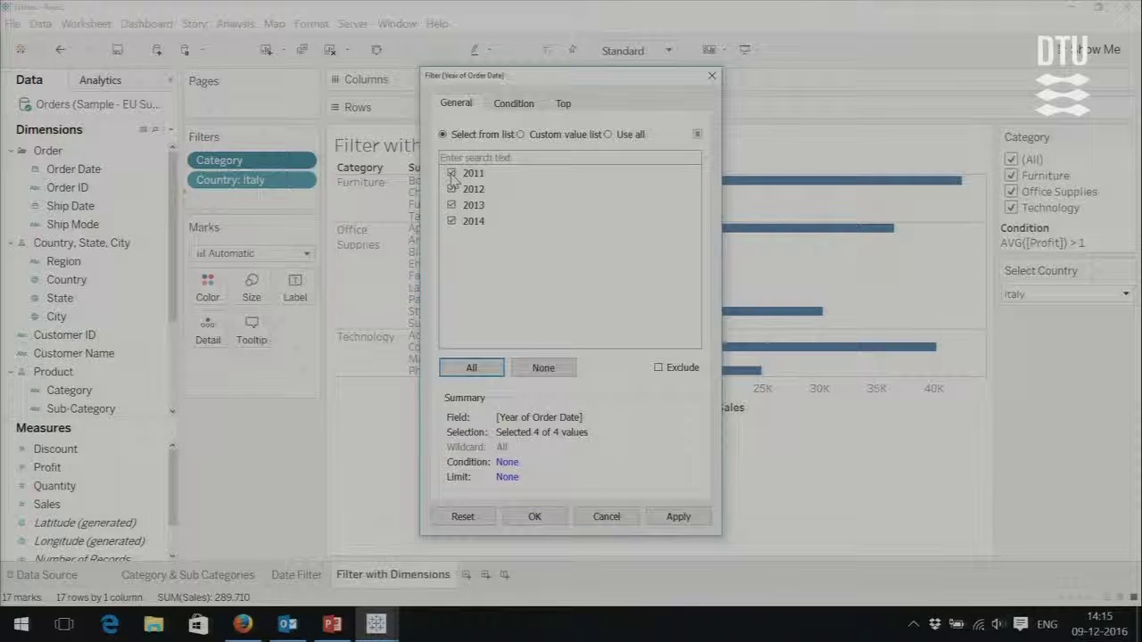
left_click(678, 517)
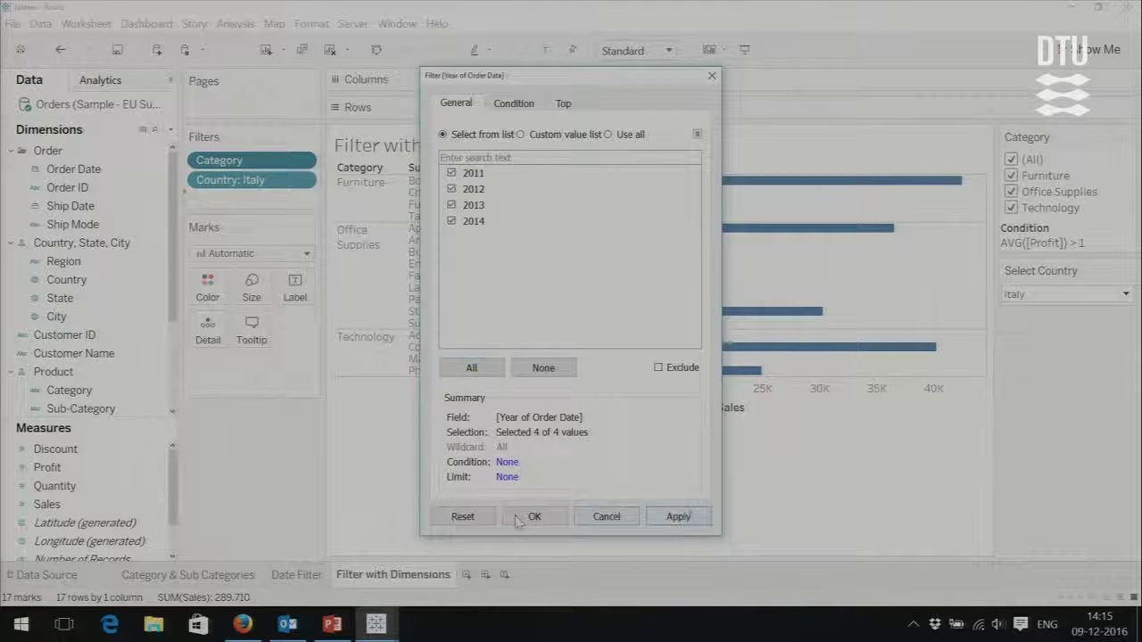
left_click(463, 519)
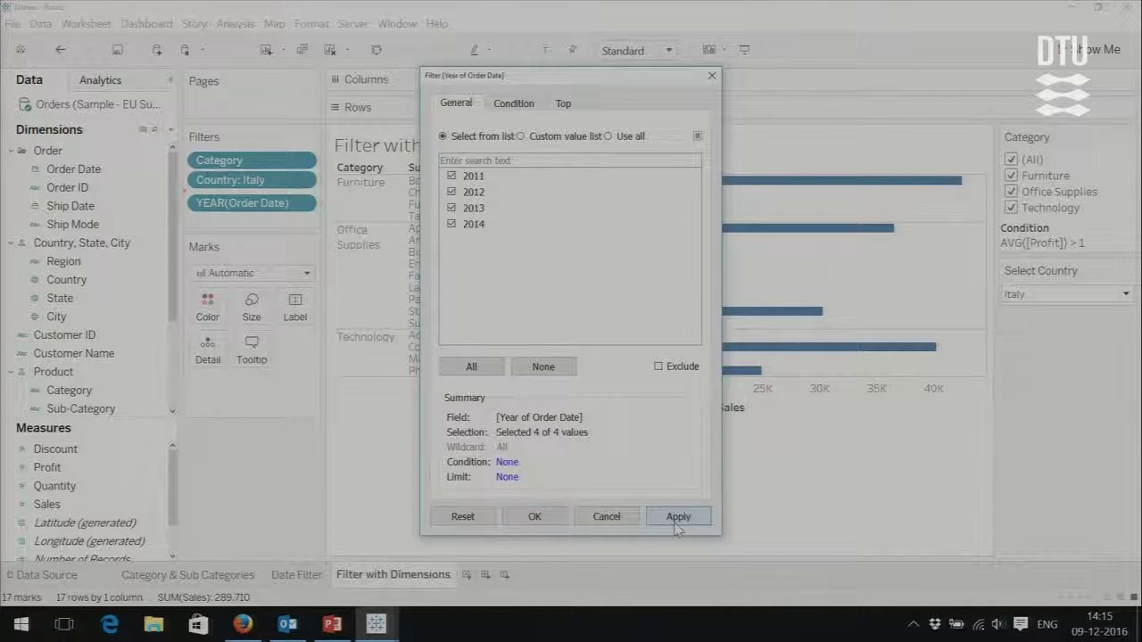
left_click(534, 518)
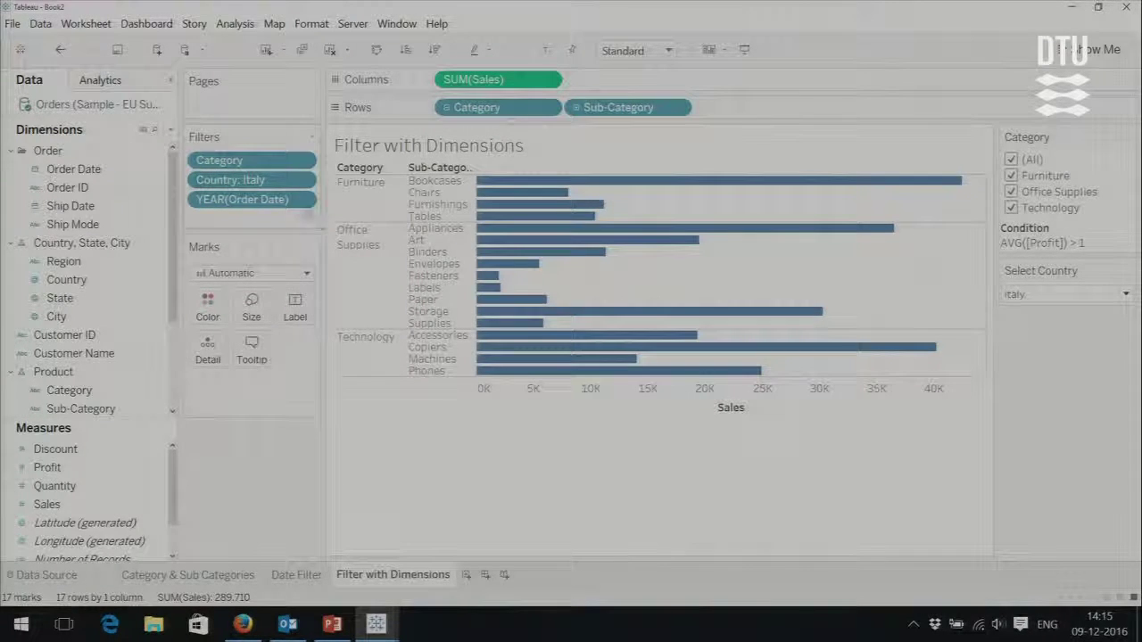
- Show the filter control for the year of Order Date and make it a Single Value (dropdown)
right_click(301, 201)
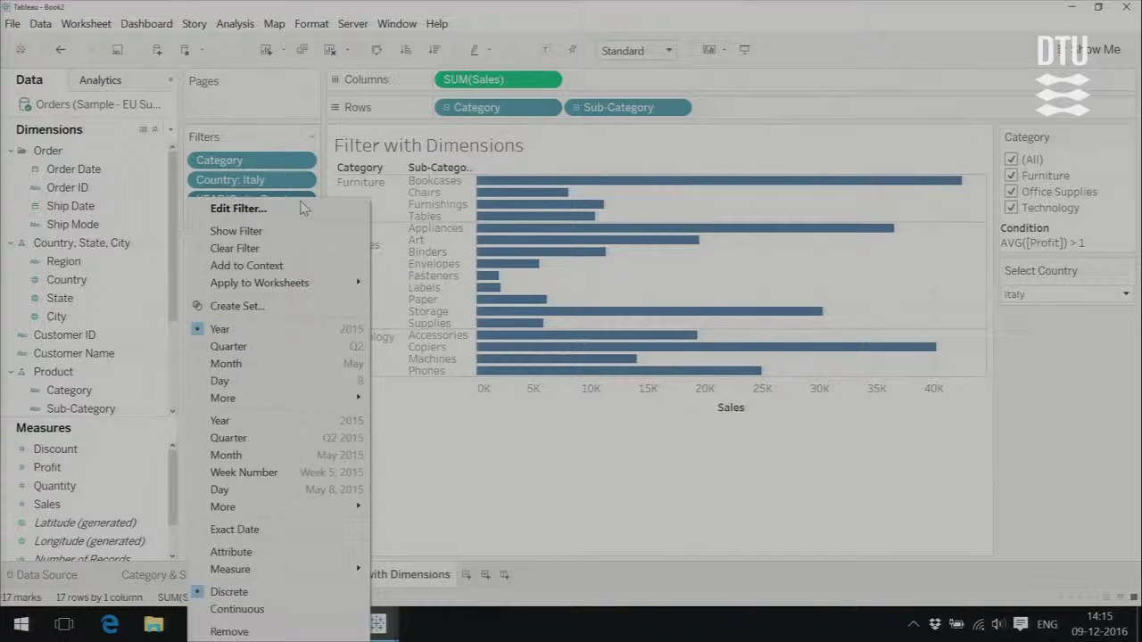
left_click(257, 232)
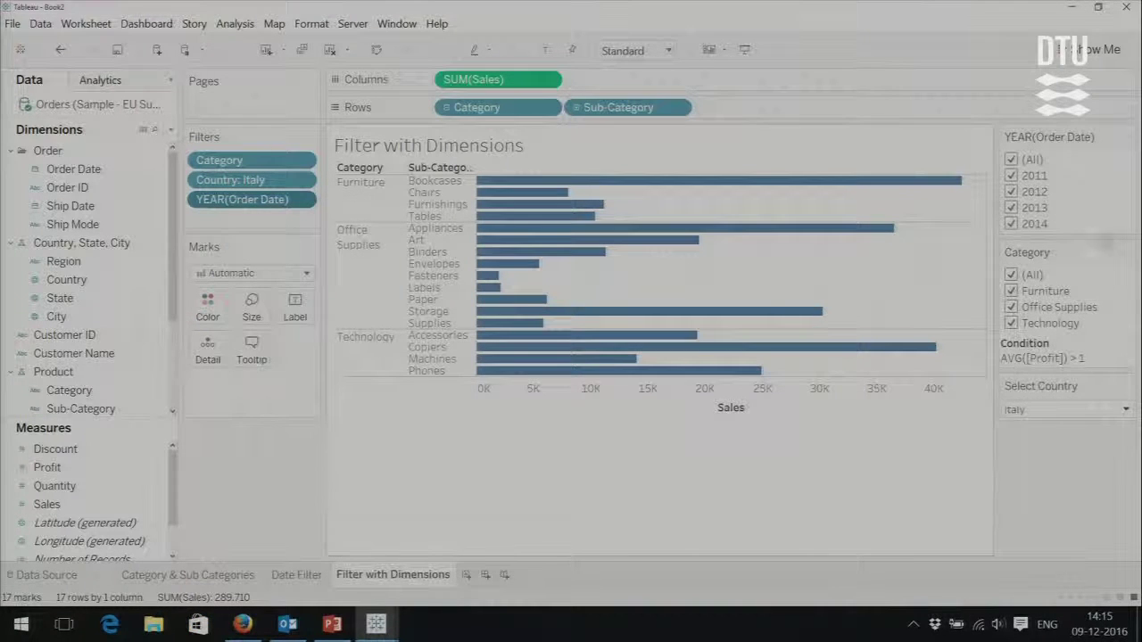
left_click(1129, 139)
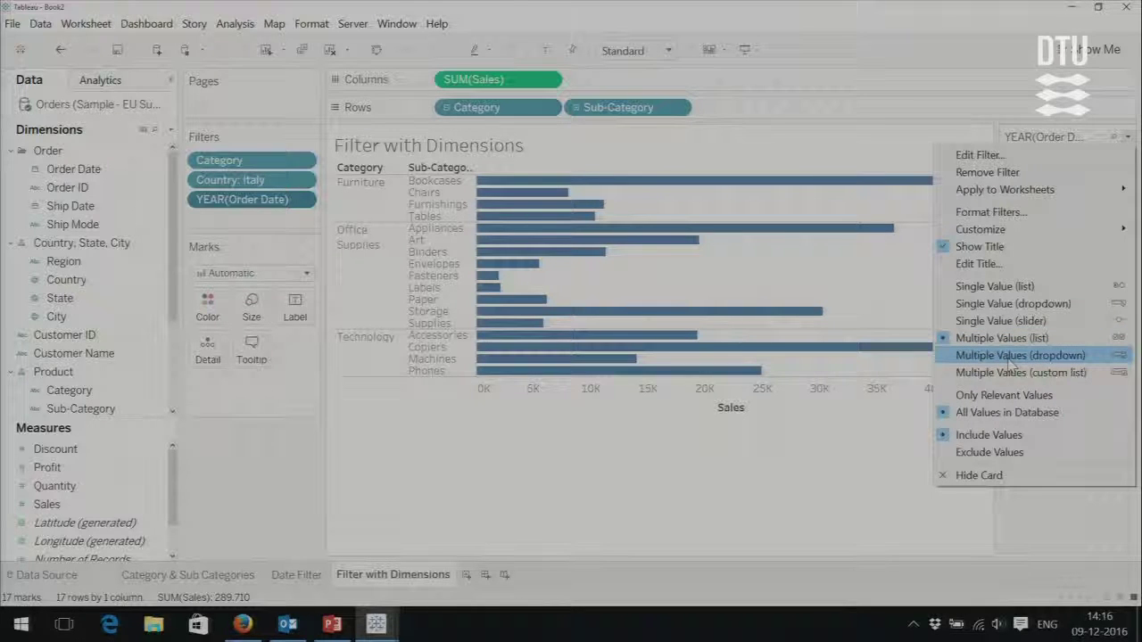
left_click(1013, 304)
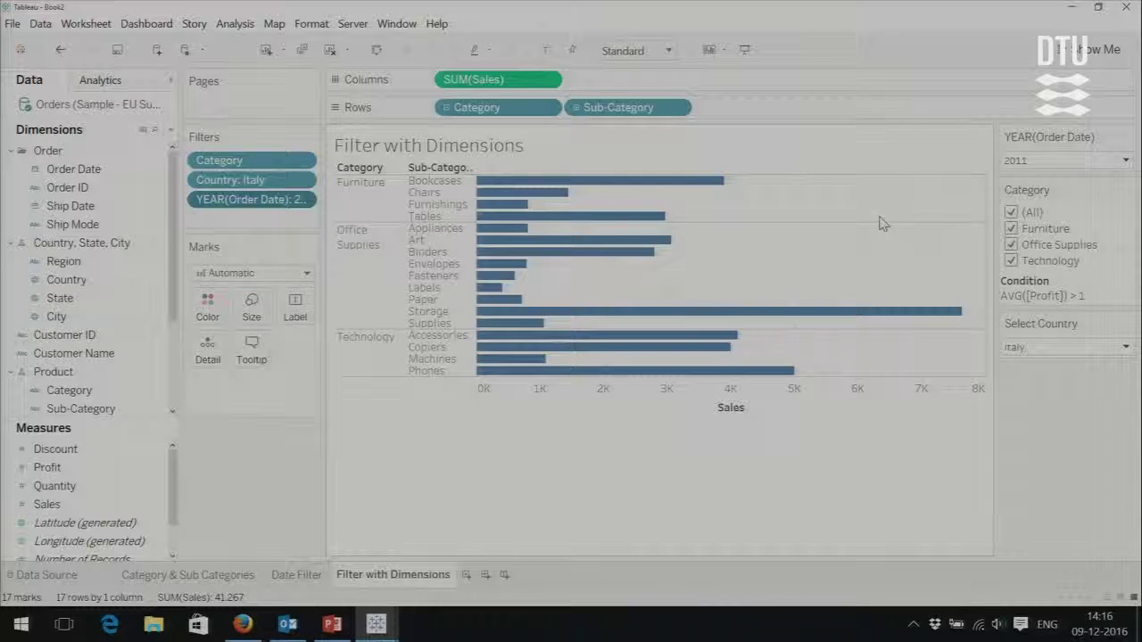
- Look over the suggested chart types for the Filter with Dimensions chart
left_click(1092, 53)
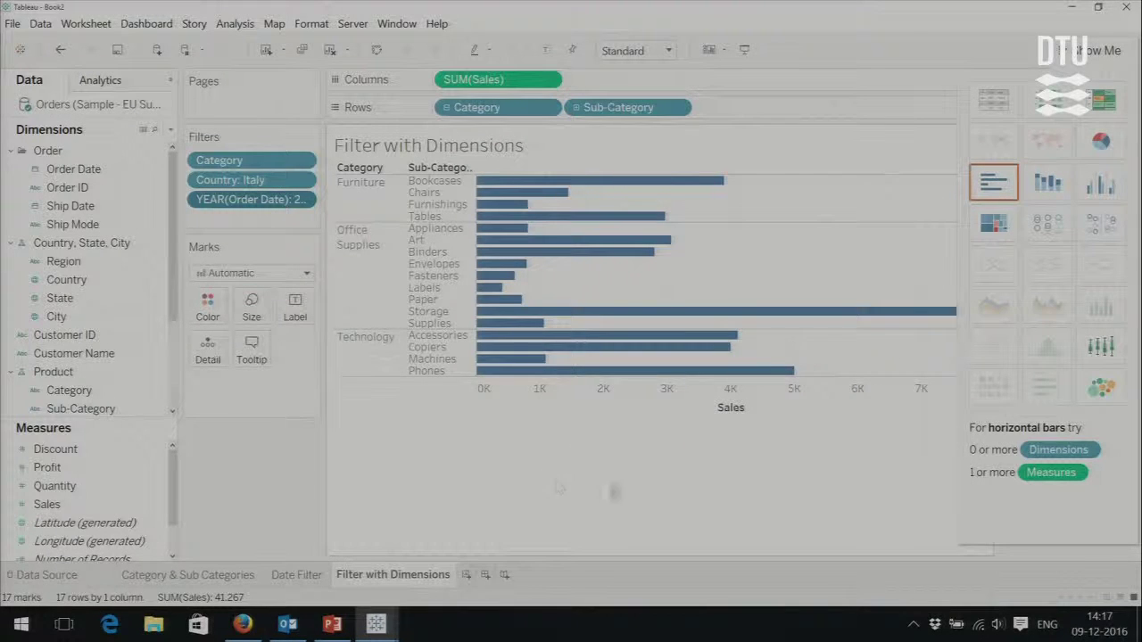
left_click(1102, 50)
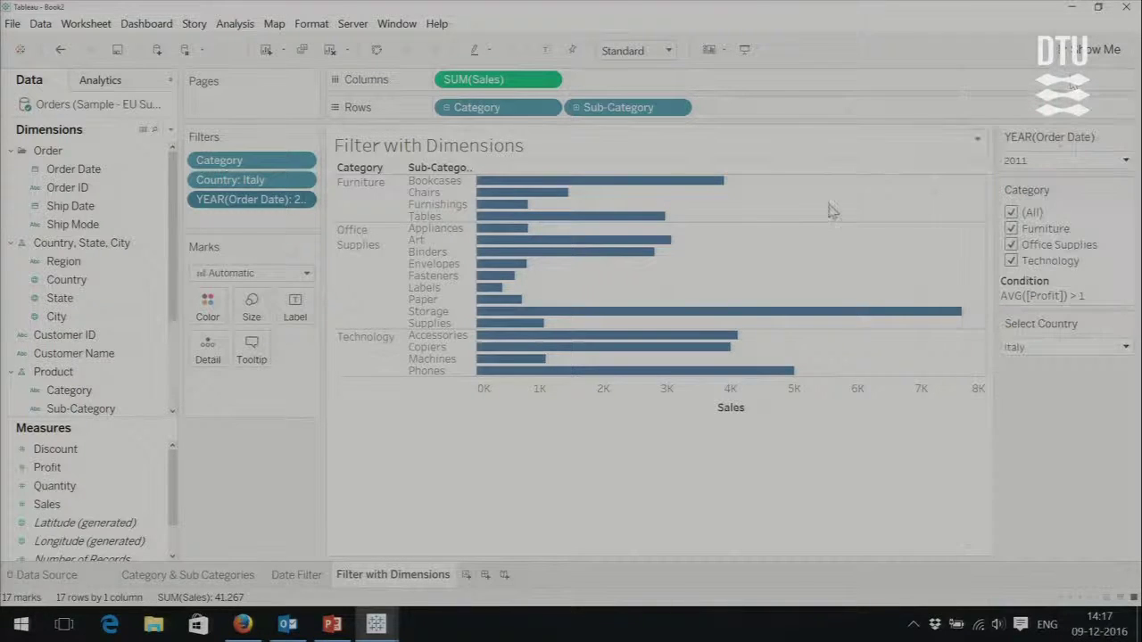
- Add a new worksheet and plot Sales by year of Order Date as a continuous area chart
left_click(466, 575)
left_click(1102, 50)
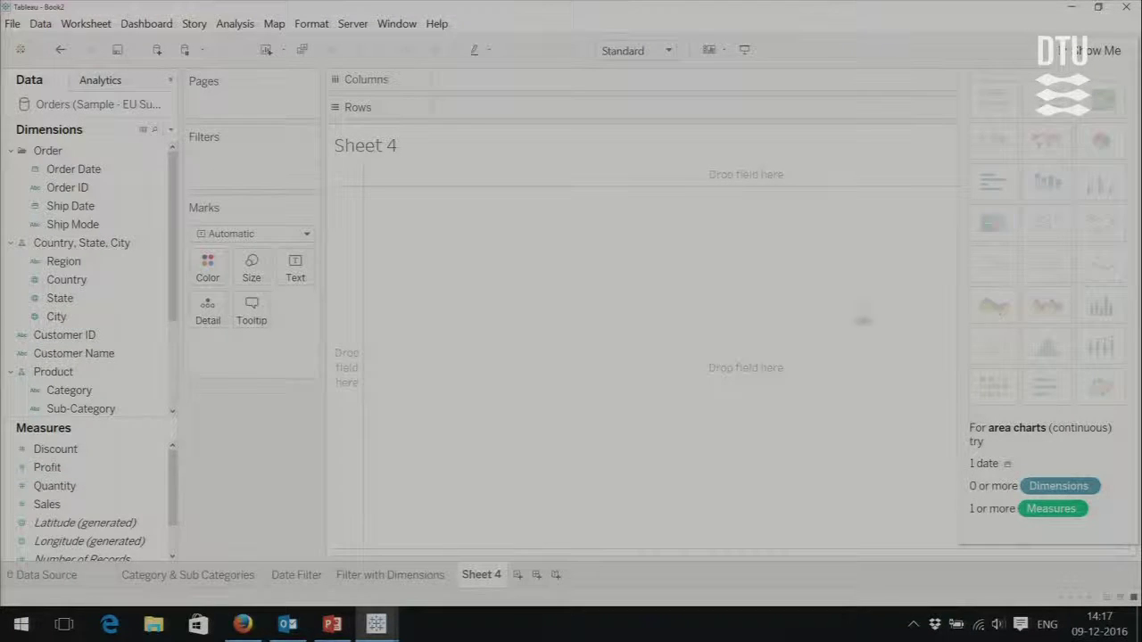
left_click_drag(82, 179, 474, 92)
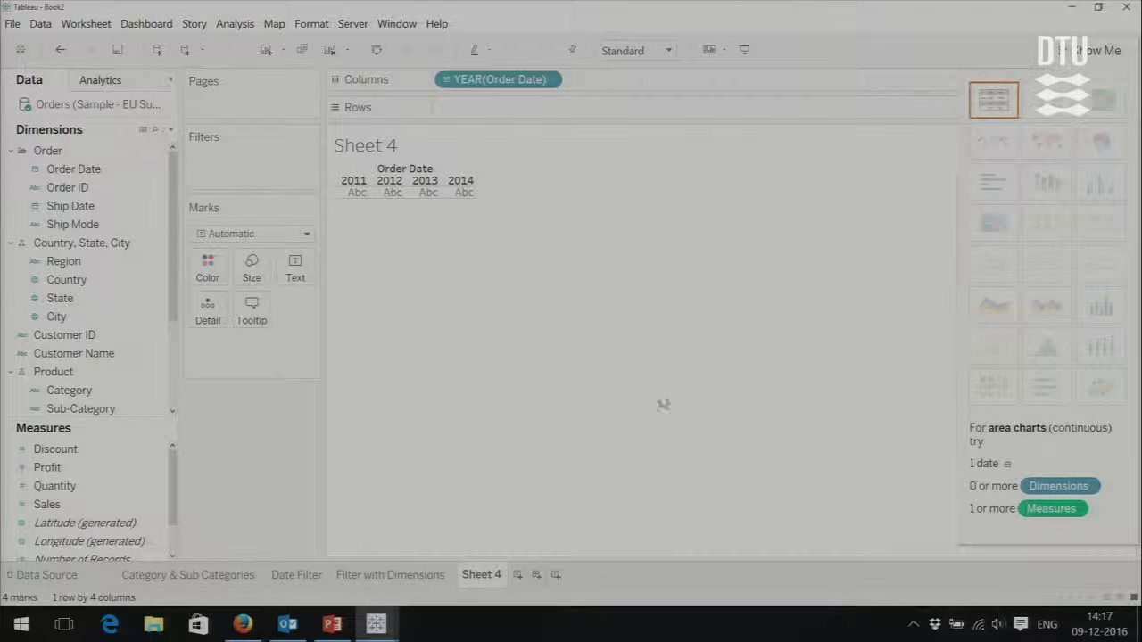
left_click(46, 504)
left_click_drag(46, 504, 442, 124)
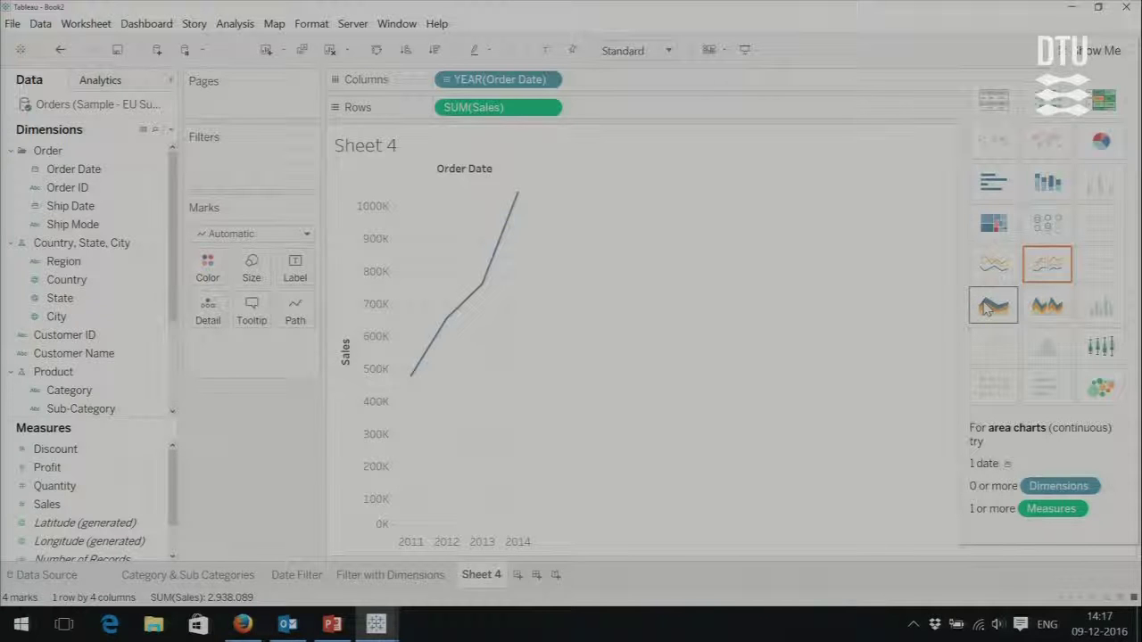
left_click(985, 308)
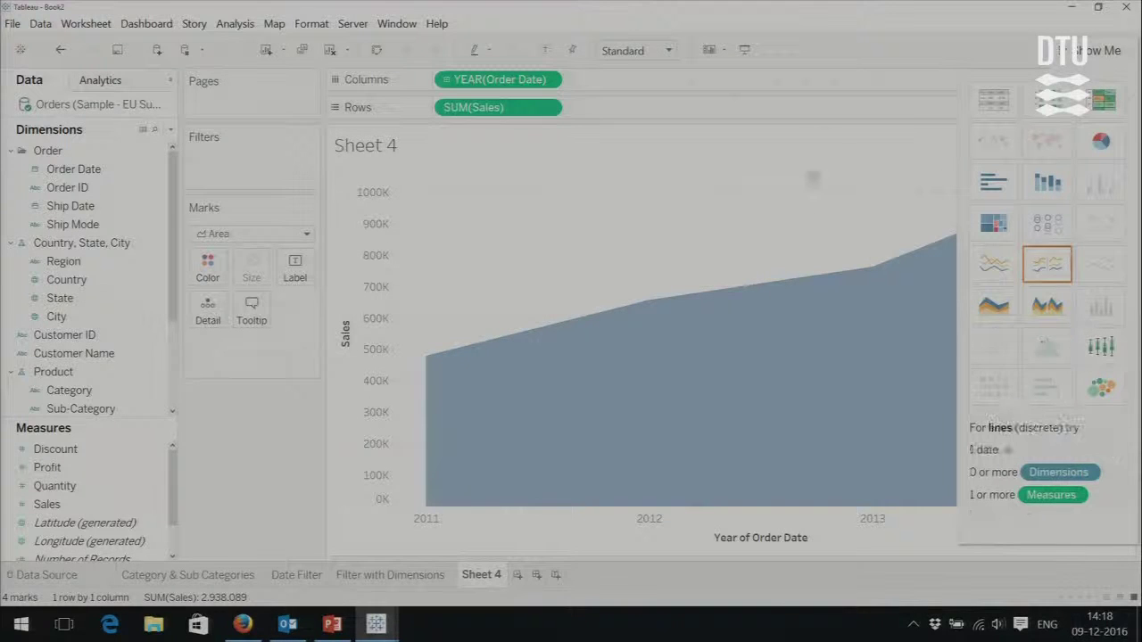
left_click(1111, 55)
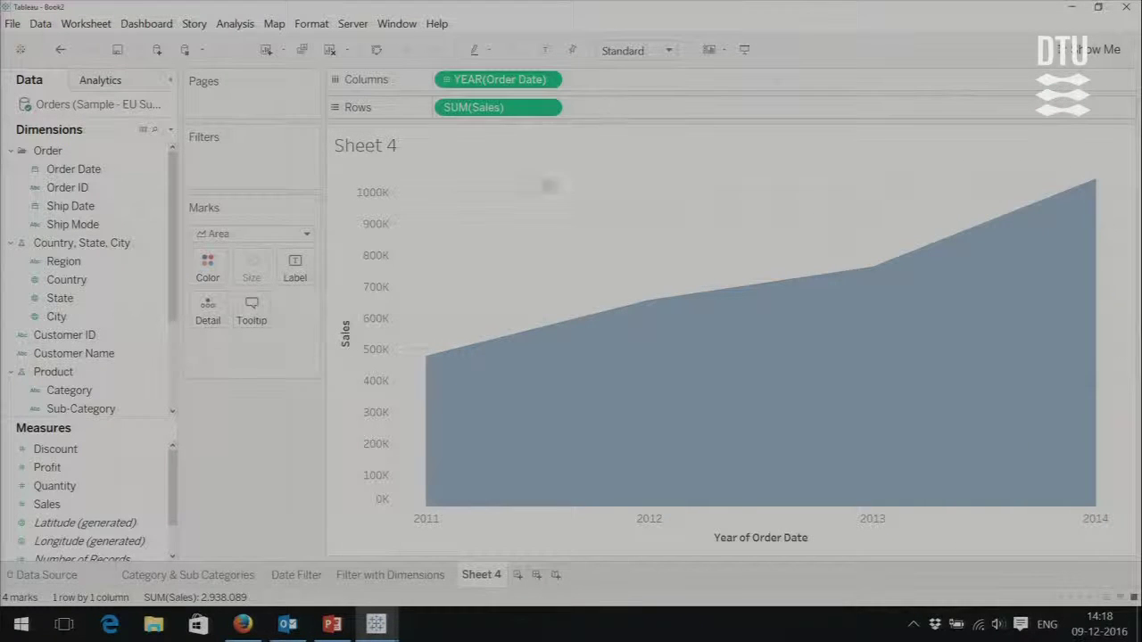
- Remove the Order Date year and Sales fields from the area chart to empty the worksheet
left_click_drag(493, 82, 268, 411)
left_click_drag(484, 107, 255, 443)
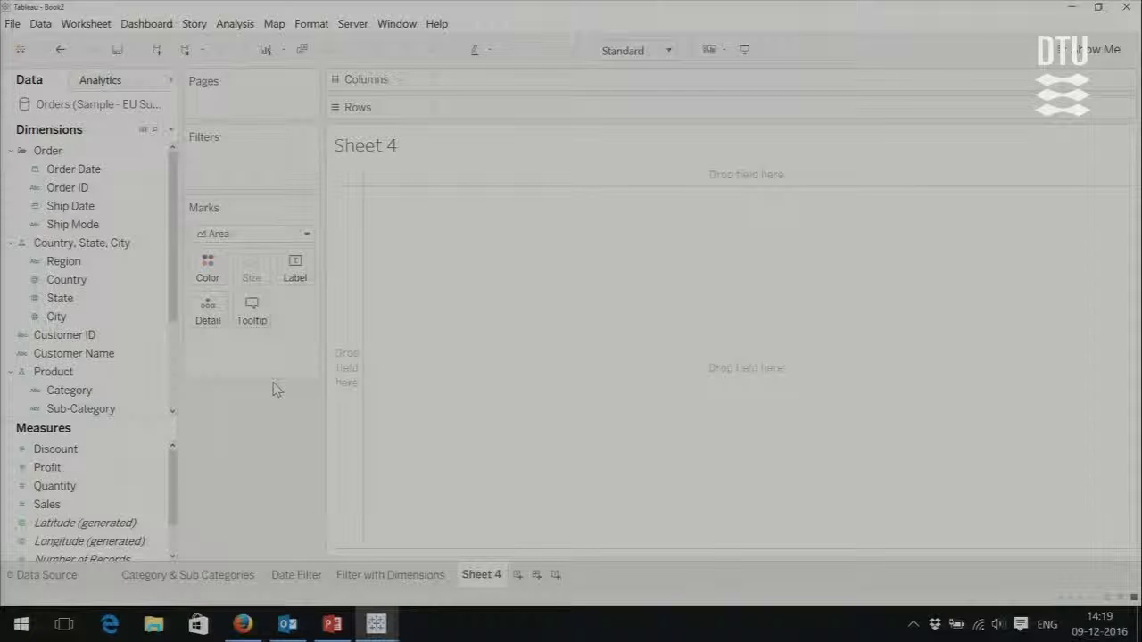
mouse_move(173, 468)
left_mouse_down()
mouse_move(174, 500)
mouse_move(175, 463)
left_mouse_up()
left_click(89, 451)
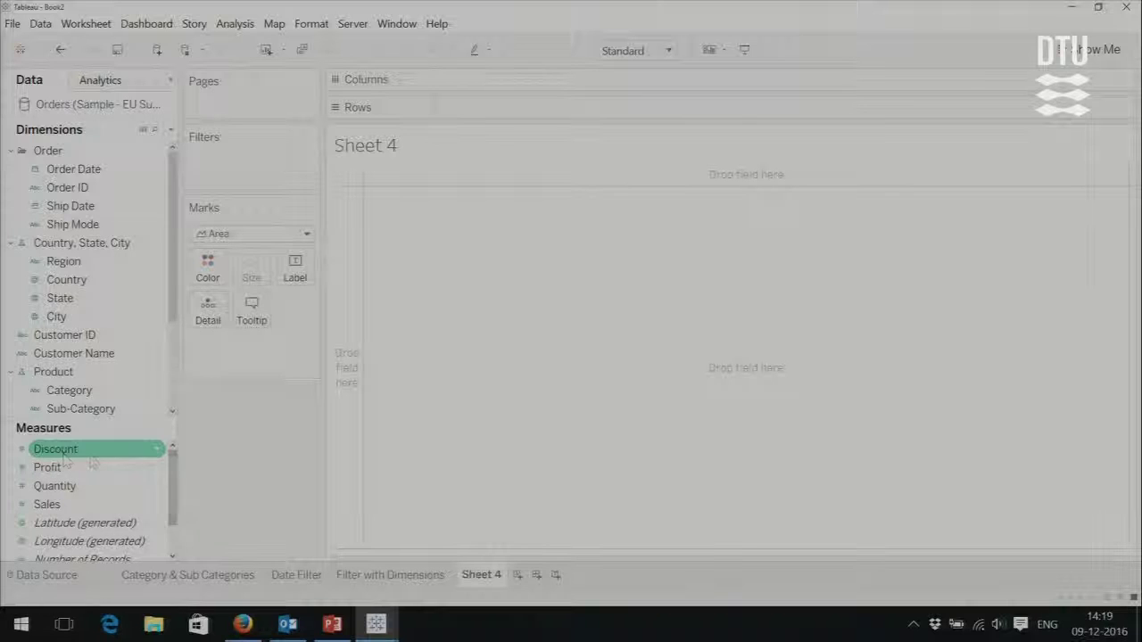
left_click(86, 471)
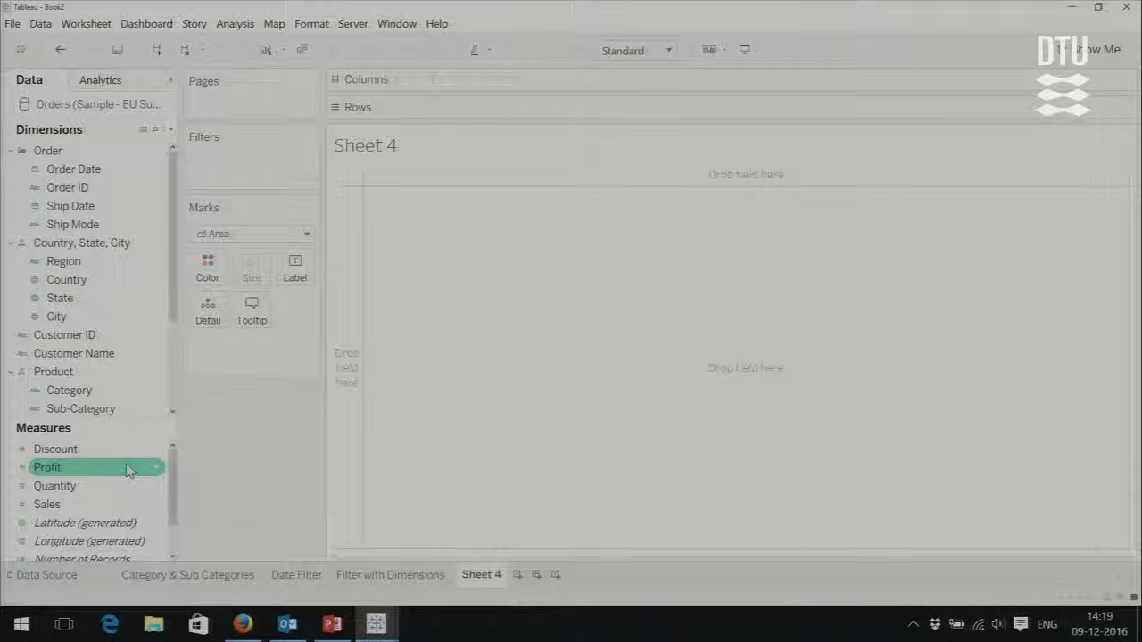
left_click(155, 468)
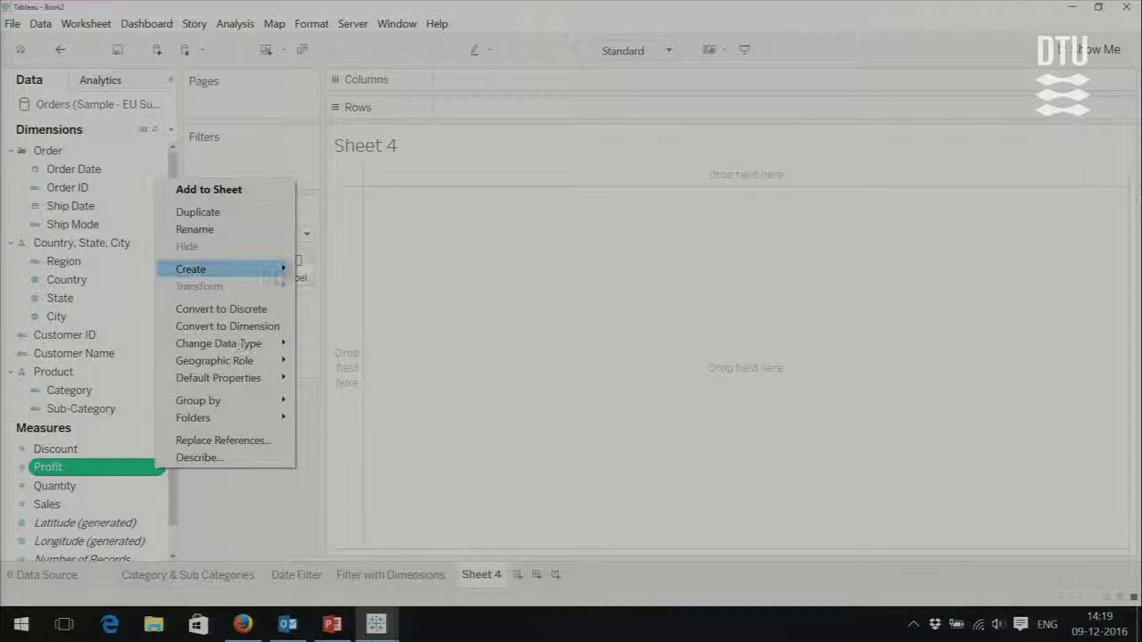
mouse_move(272, 270)
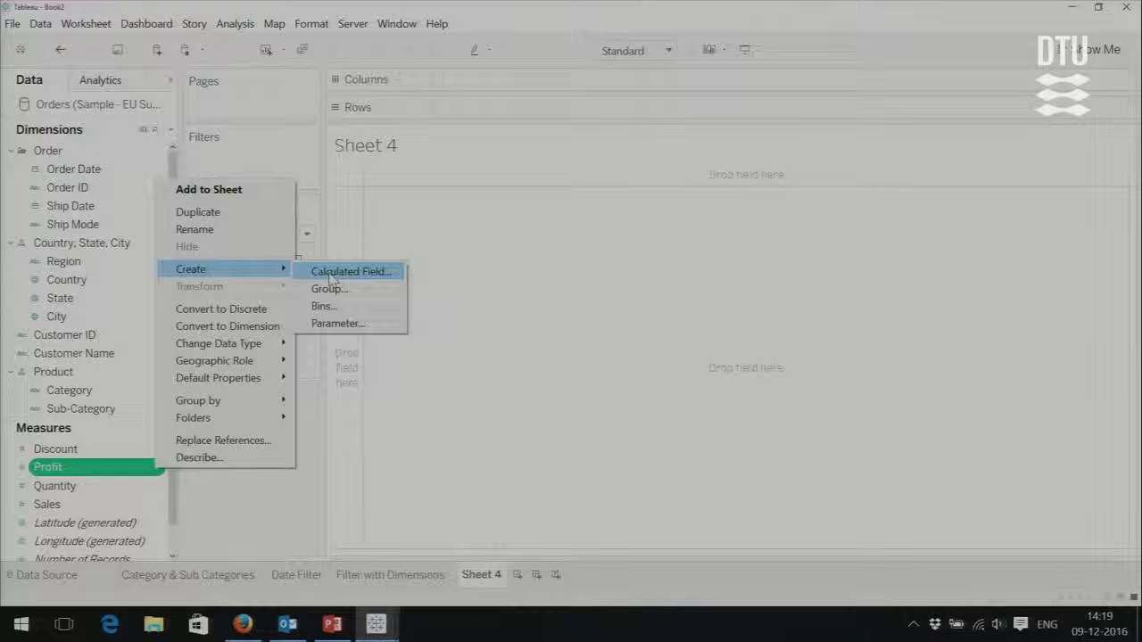
left_click(114, 471)
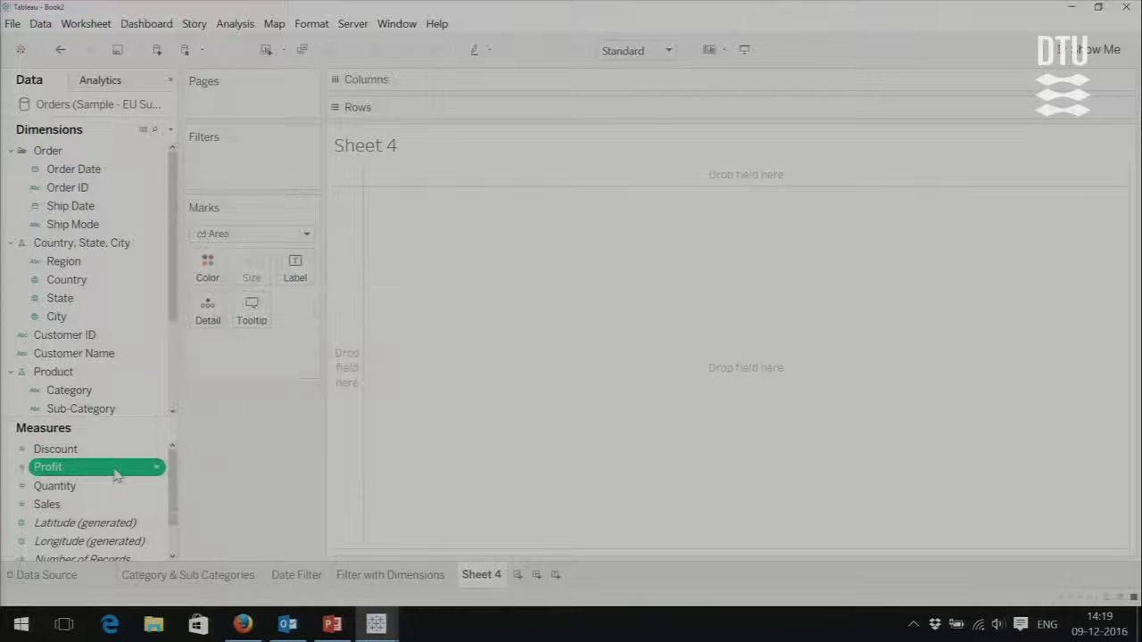
key("Escape")
- Create a calculated field from the Profit measure and name it Profit Ratio
right_click(156, 473)
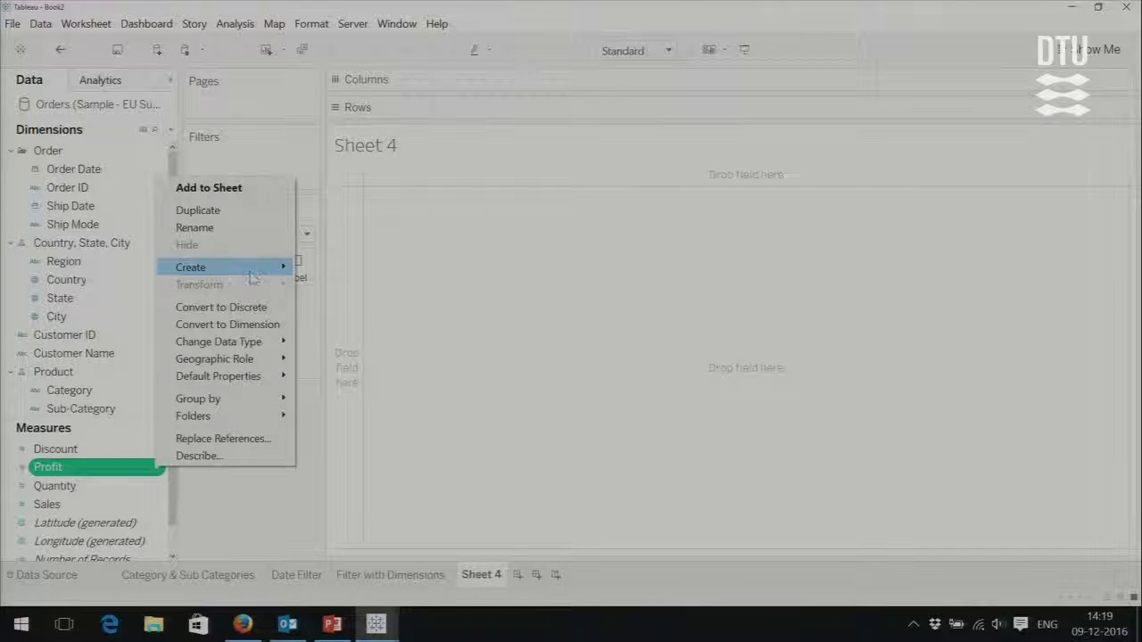
mouse_move(270, 272)
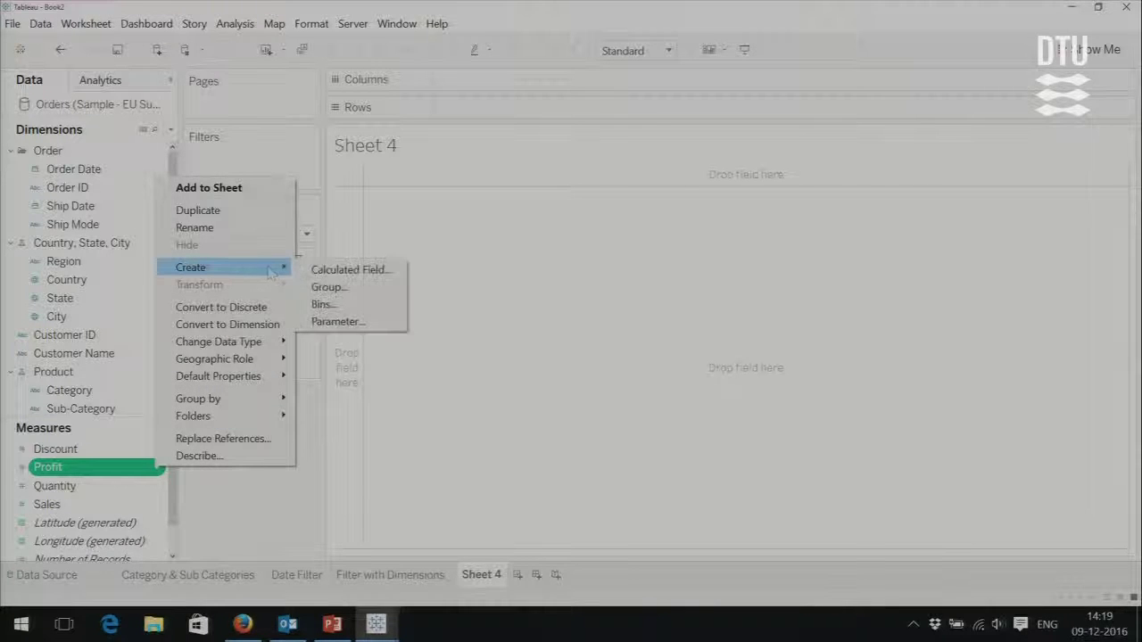
left_click(350, 270)
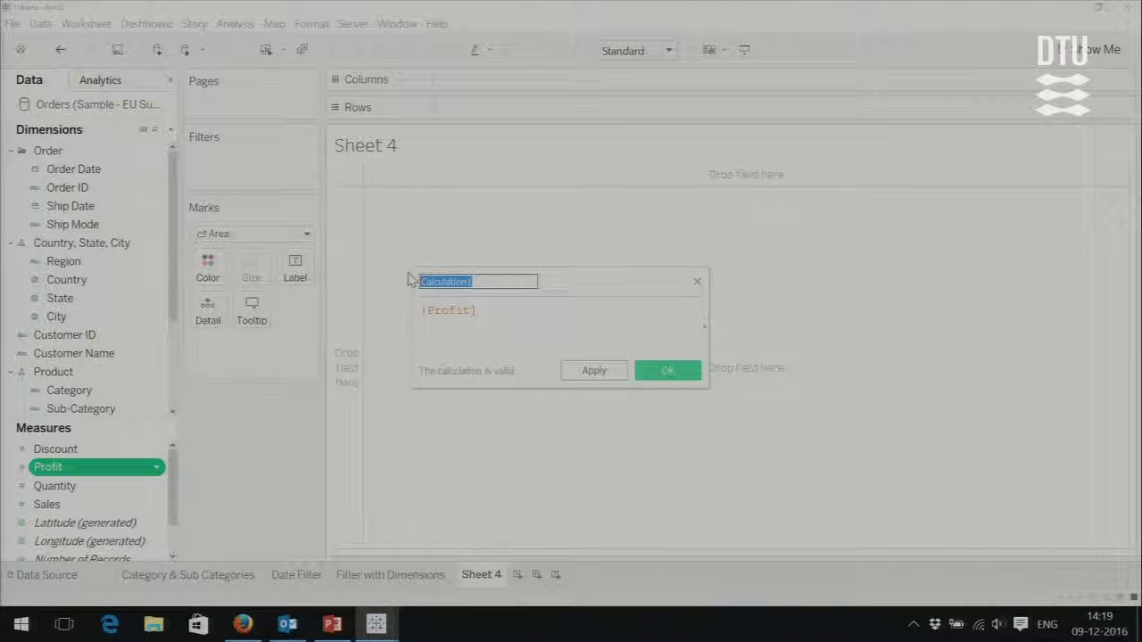
type("Profit")
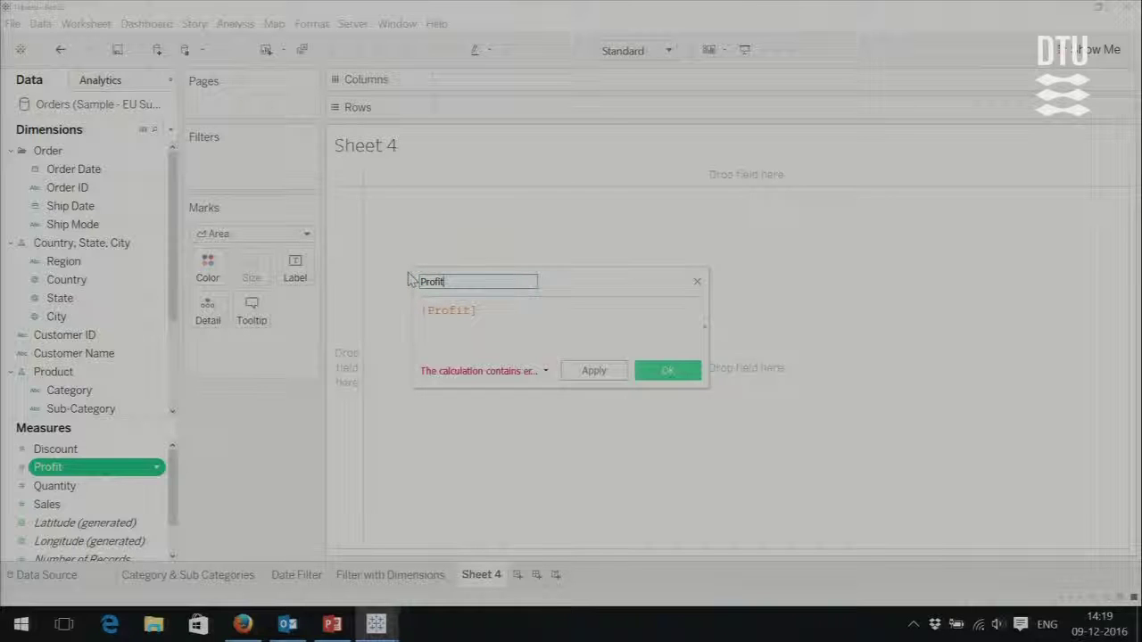
type(" Ratio")
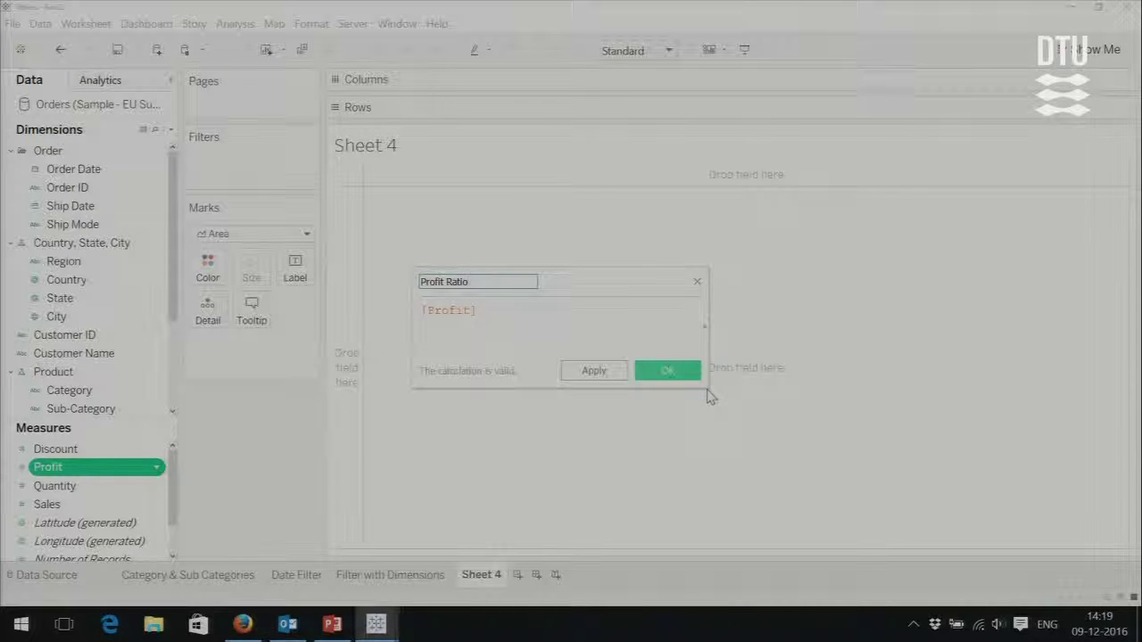
- Clear the Profit Ratio field's default formula and start a new one with the sum function
left_click(423, 312)
key("Delete")
key("Delete")
key("Delete")
key("Delete")
key("Delete")
key("Delete")
key("Delete")
key("Delete")
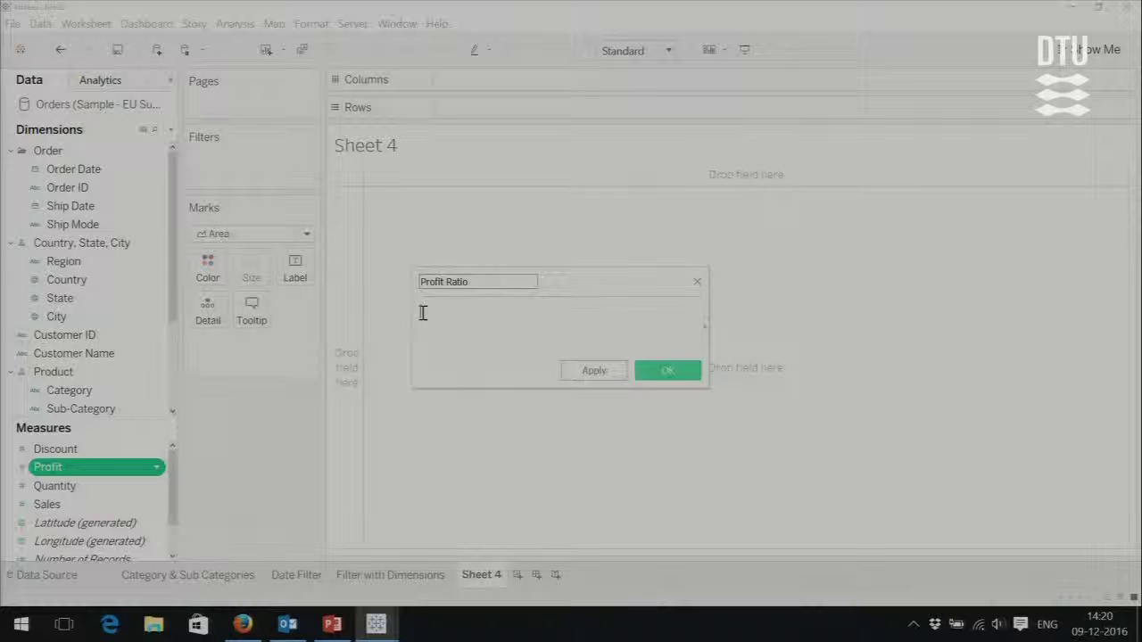
type("sum")
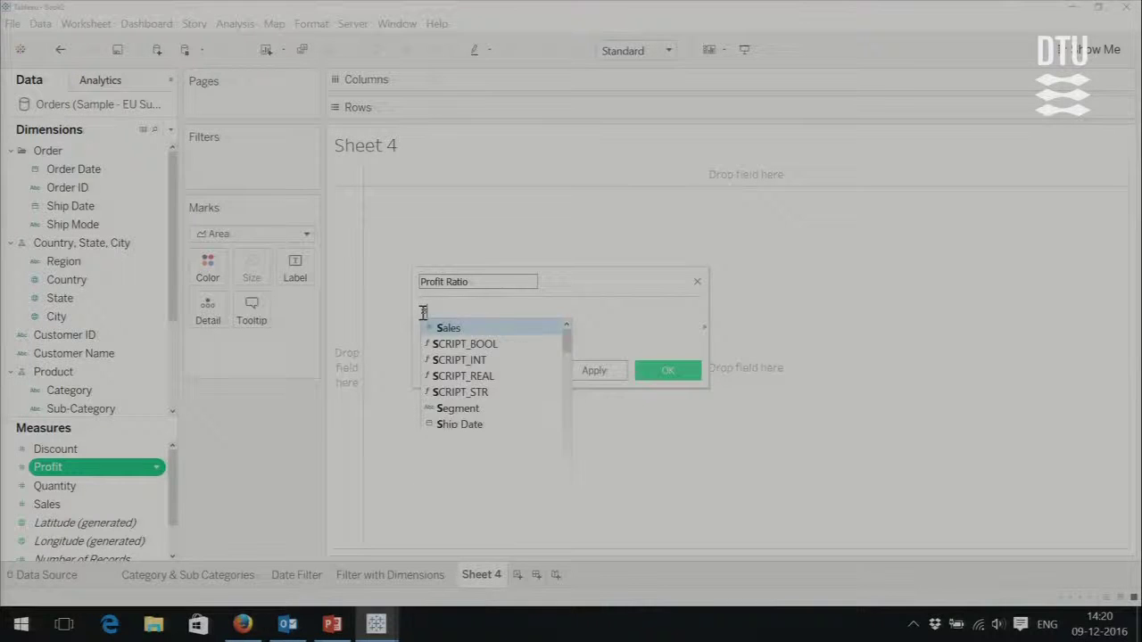
double_click(423, 312)
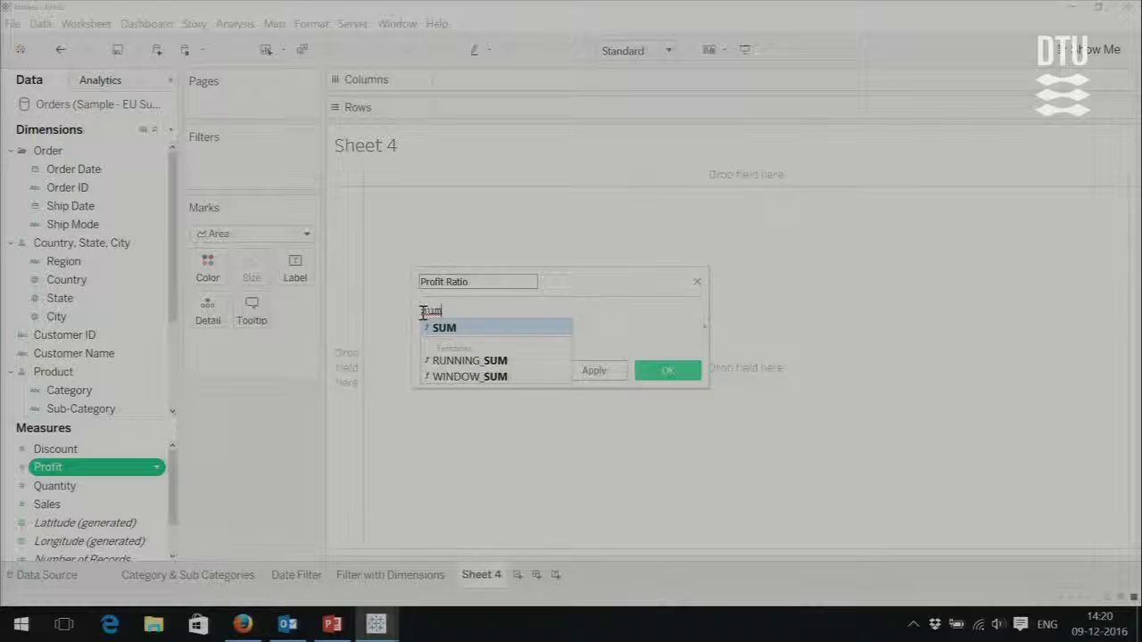
type("([")
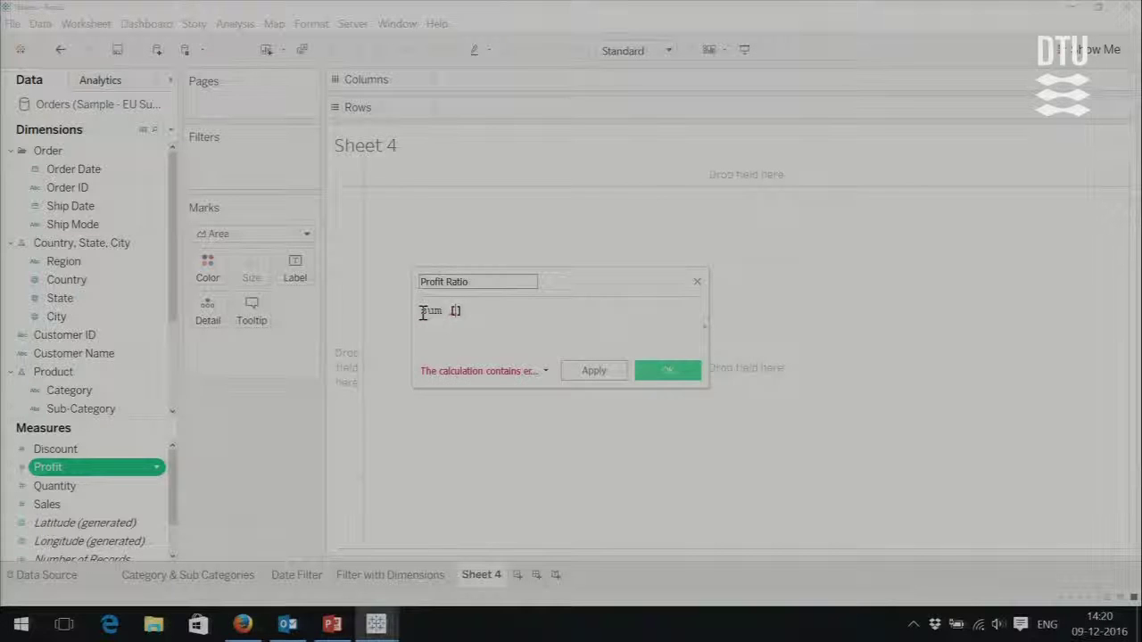
type("proff")
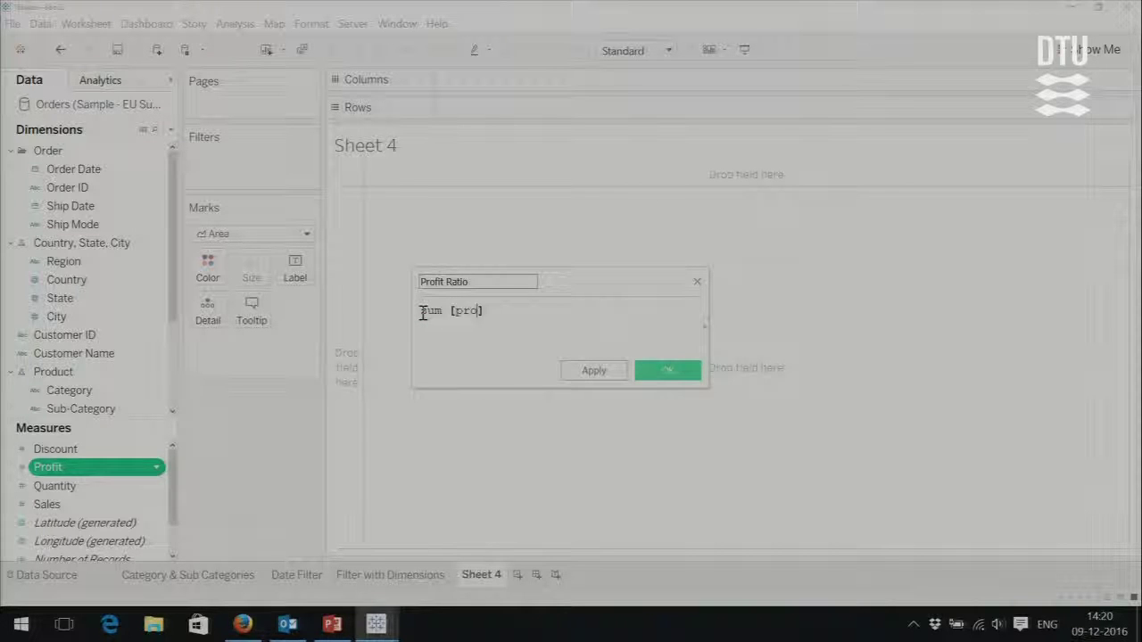
key("BackSpace")
type("it")
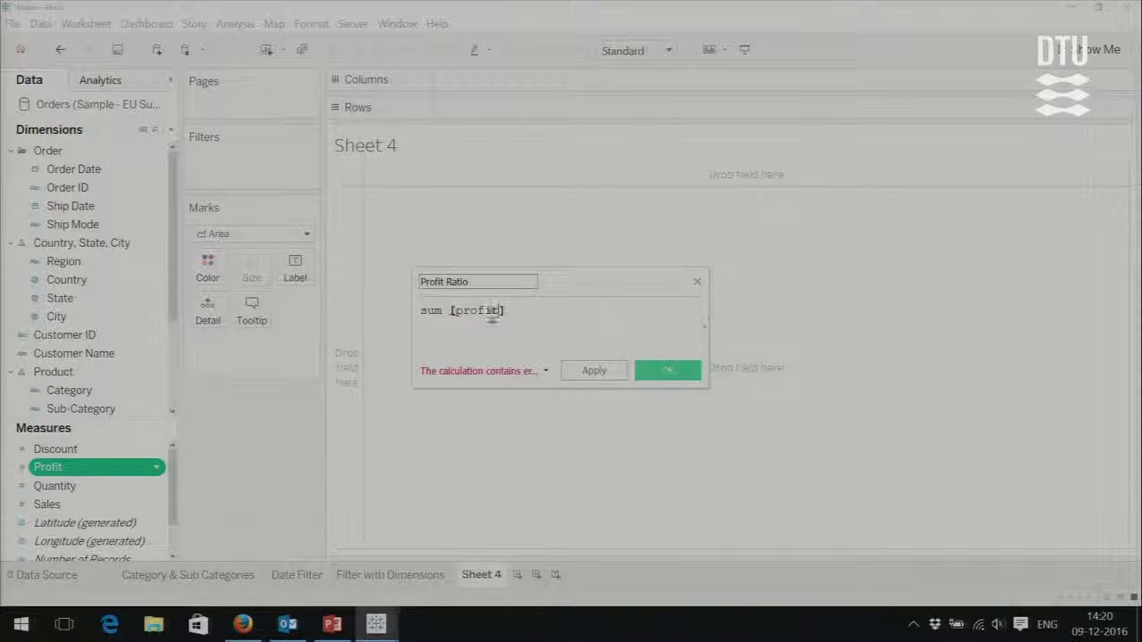
left_click_drag(509, 312, 458, 315)
key("BackSpace")
key("BackSpace")
key("BackSpace")
key("BackSpace")
key("BackSpace")
key("BackSpace")
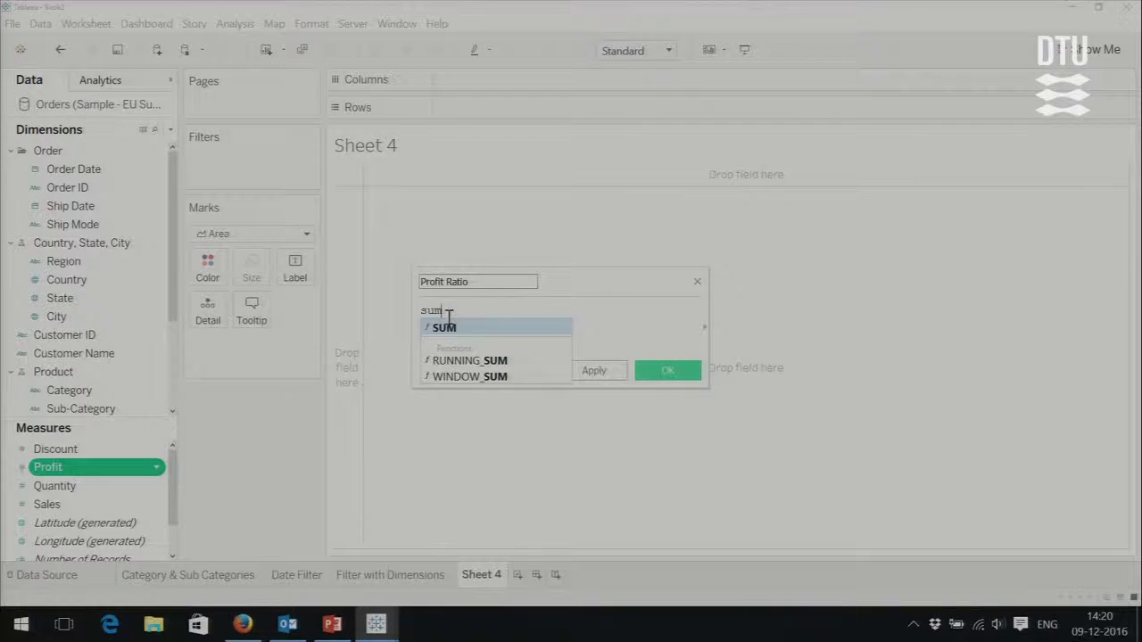
- Complete the first part of the Profit Ratio formula as sum ([Profit])
type("sum ()")
key("Left")
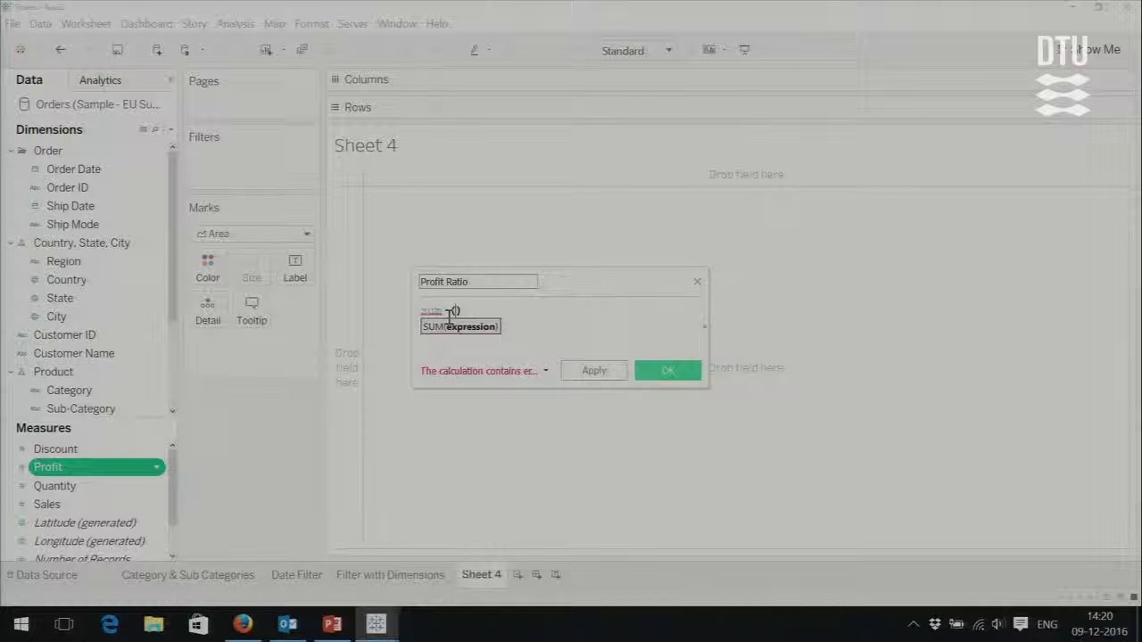
type("[]")
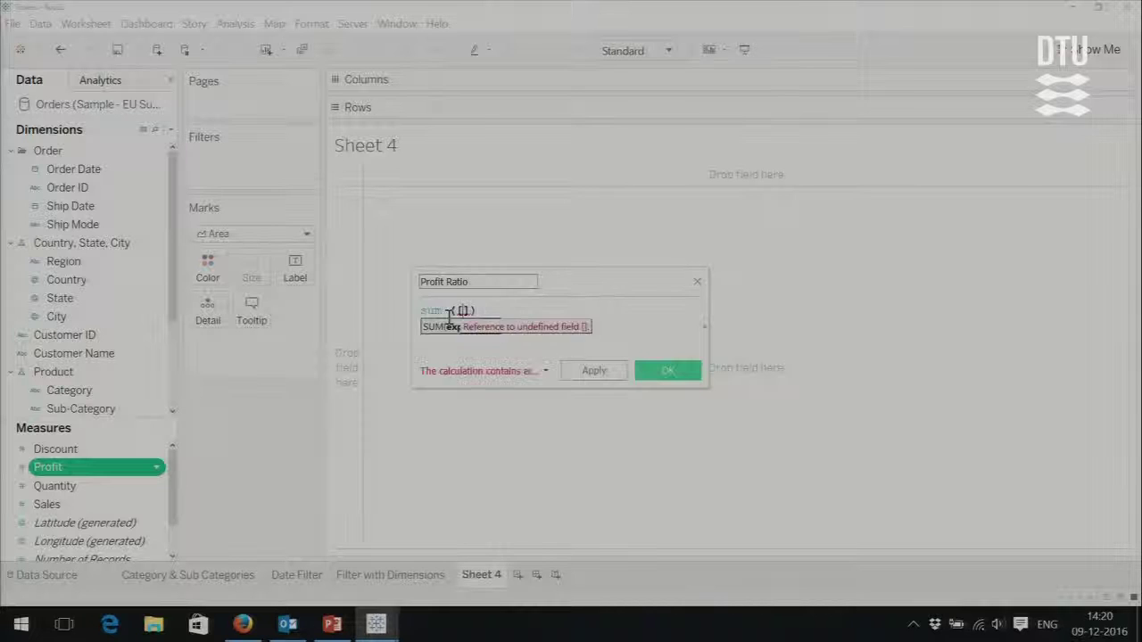
type("Pr")
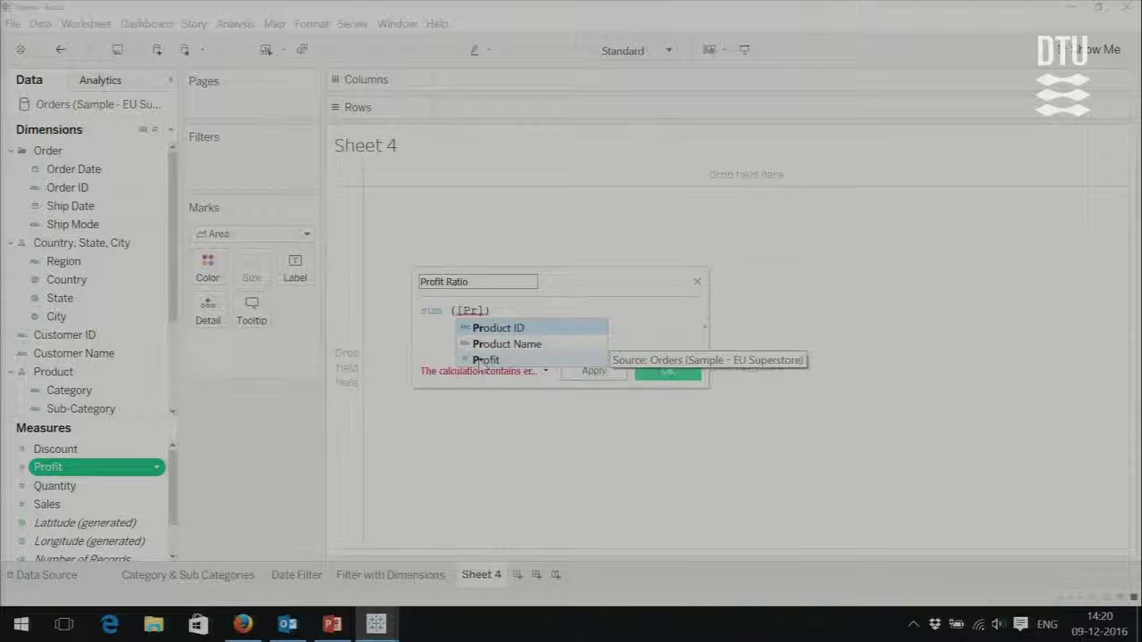
double_click(485, 361)
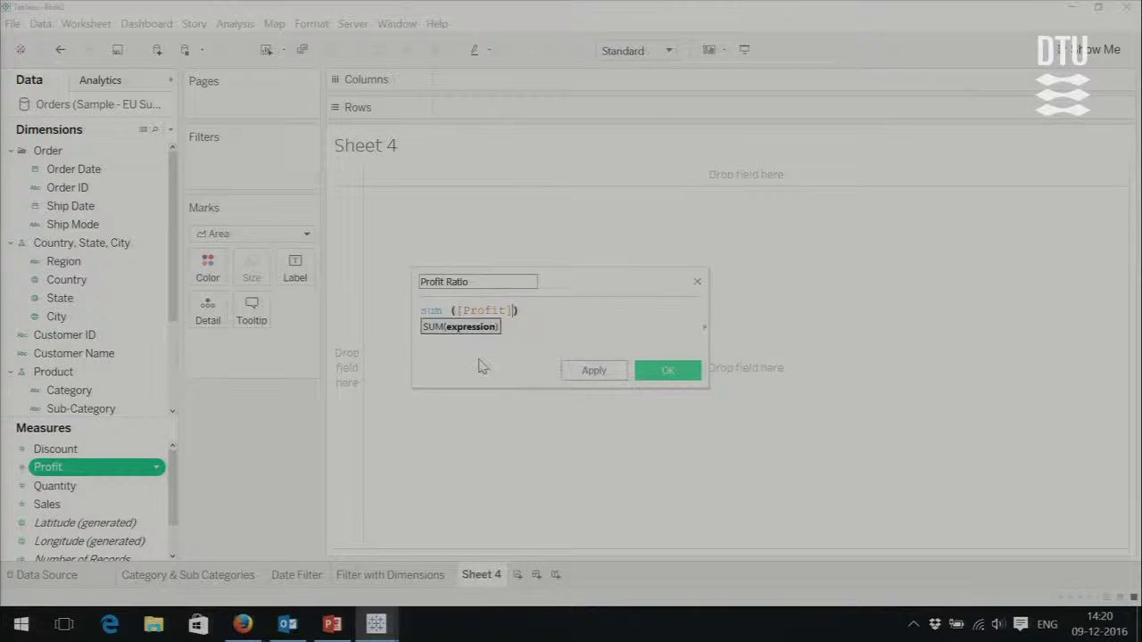
left_click(529, 309)
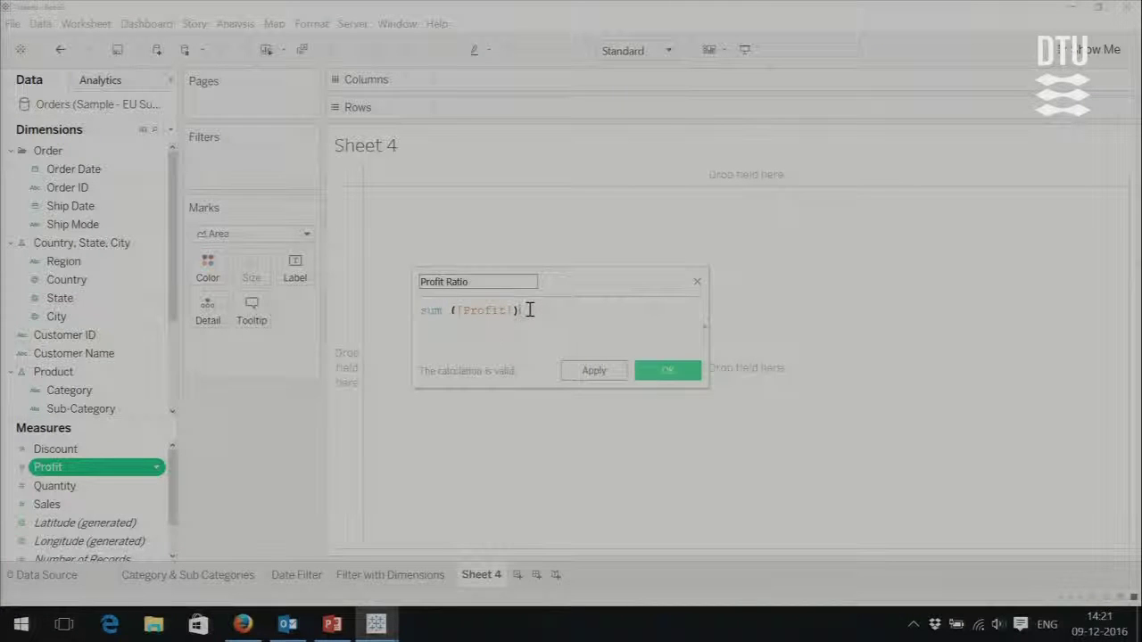
- Divide the Profit sum by sum([Sales]) in the Profit Ratio formula and save the calculated field
type("/ sum")
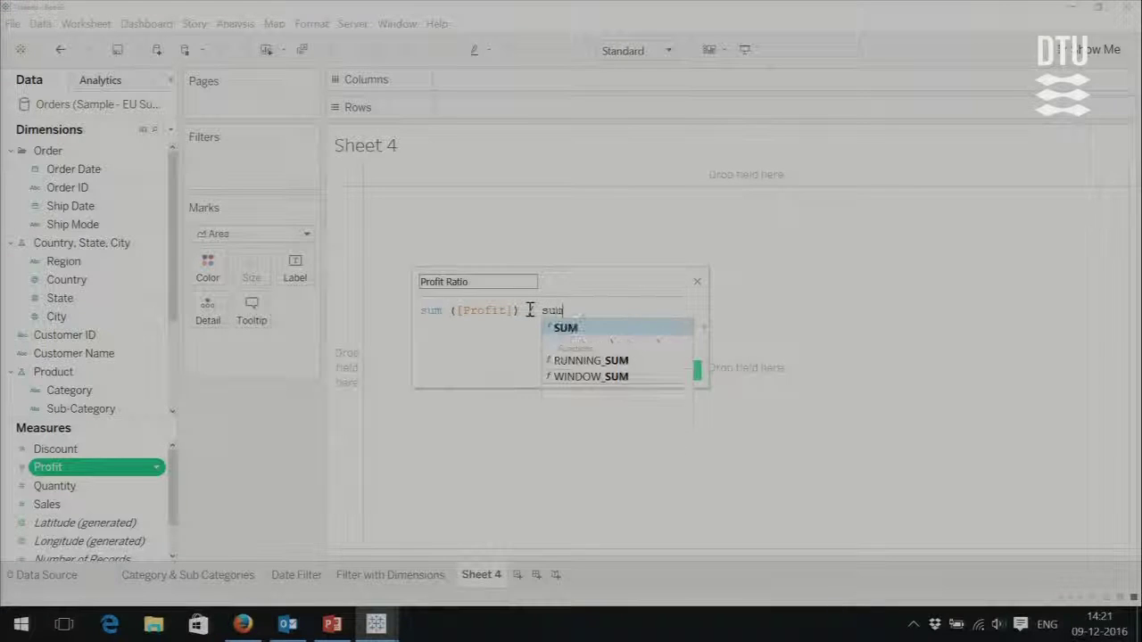
type("()")
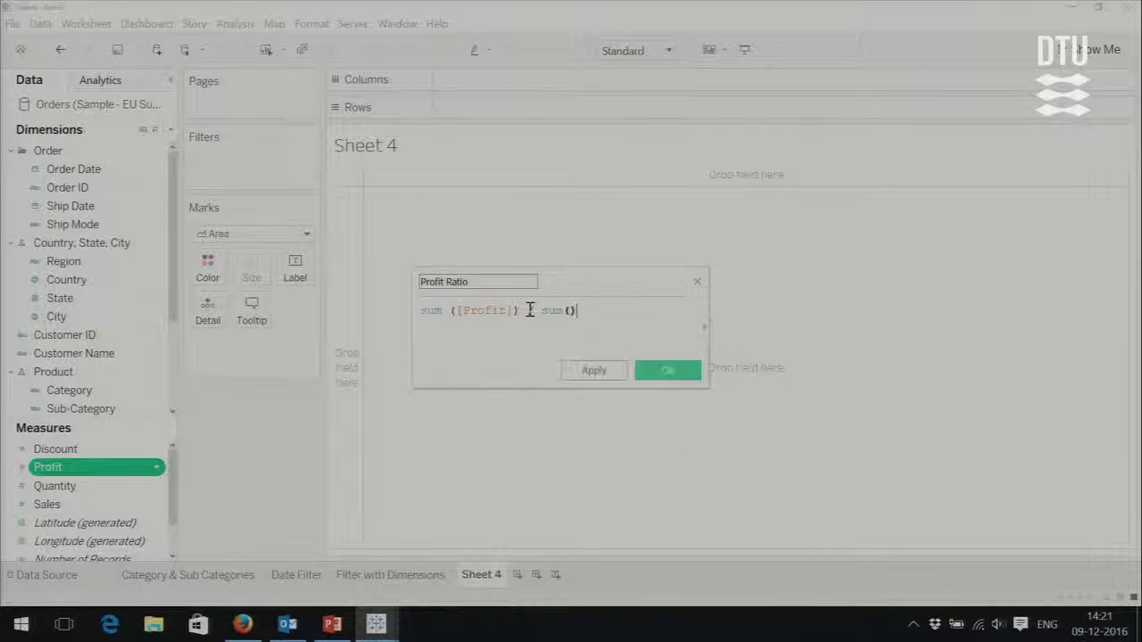
key("Left")
type("[sale")
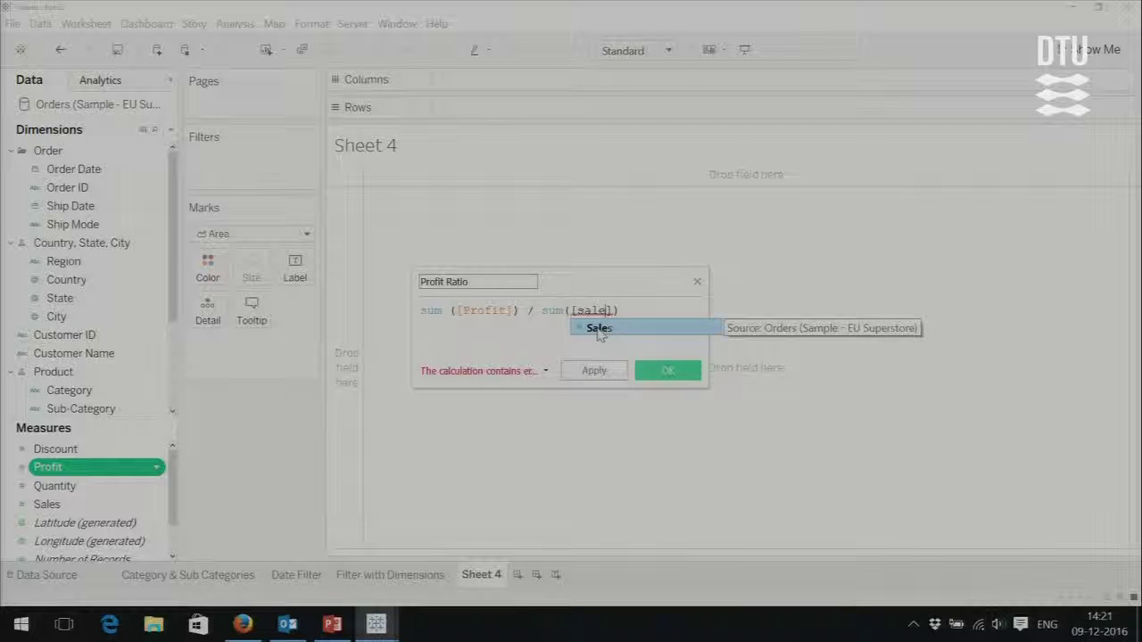
left_click(599, 329)
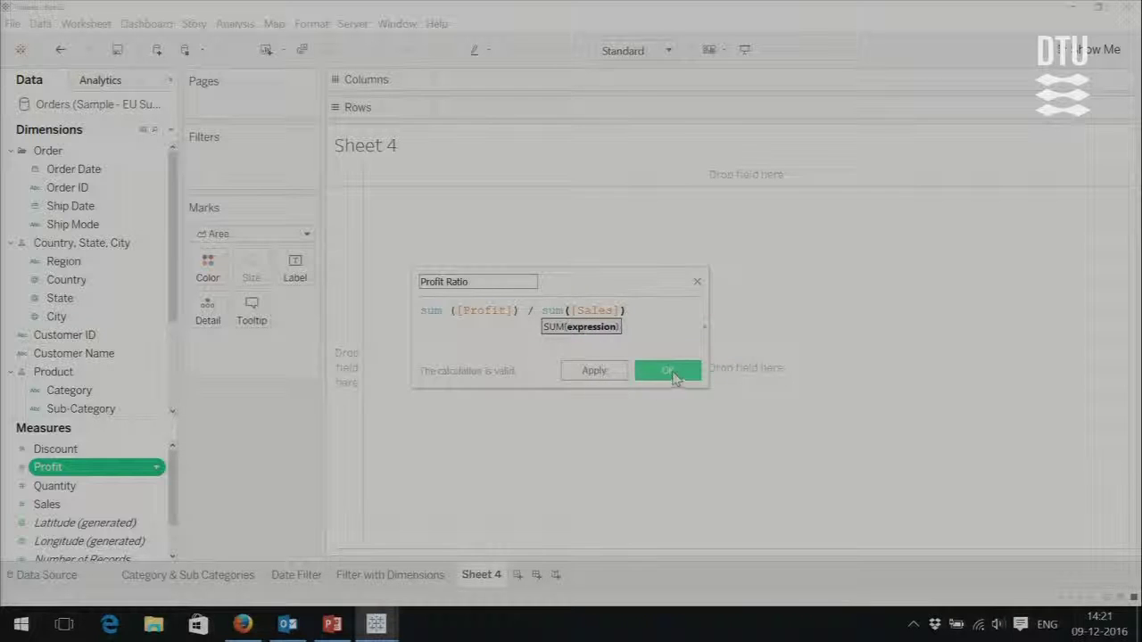
left_click(670, 374)
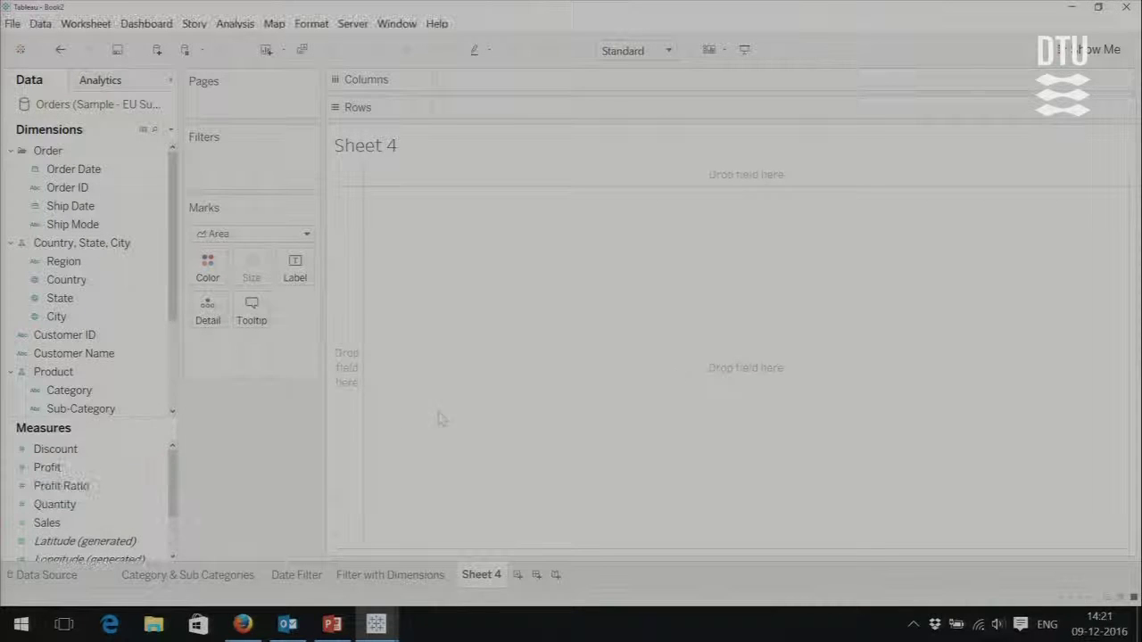
- Reopen the Profit Ratio calculated field to review its formula, and close the editor without changing it
left_click(55, 504)
left_click(64, 489)
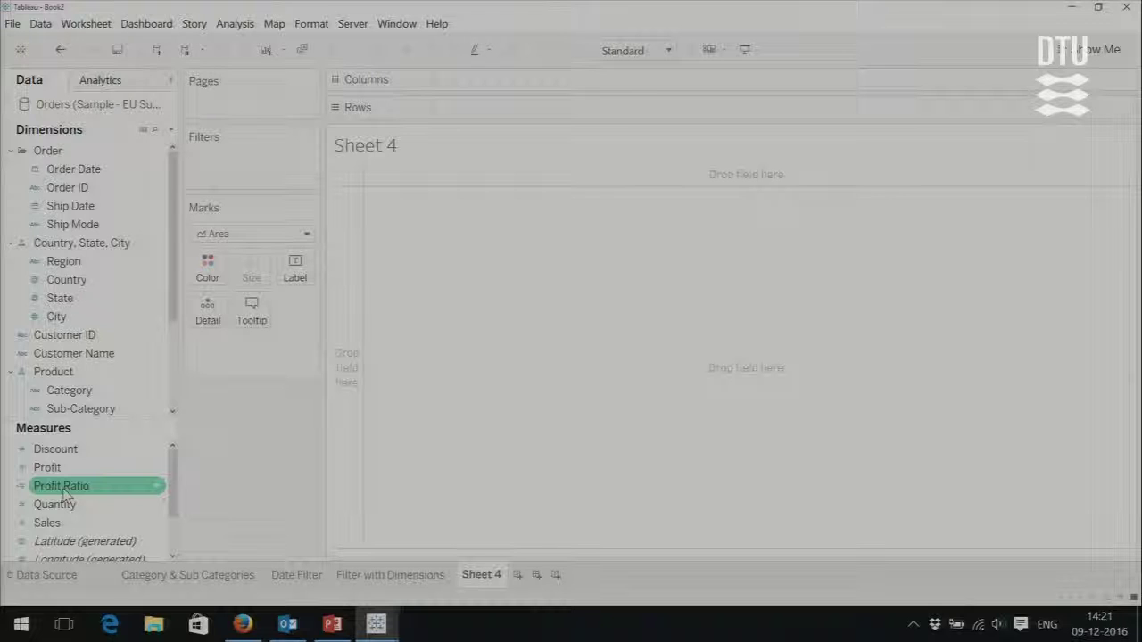
right_click(64, 490)
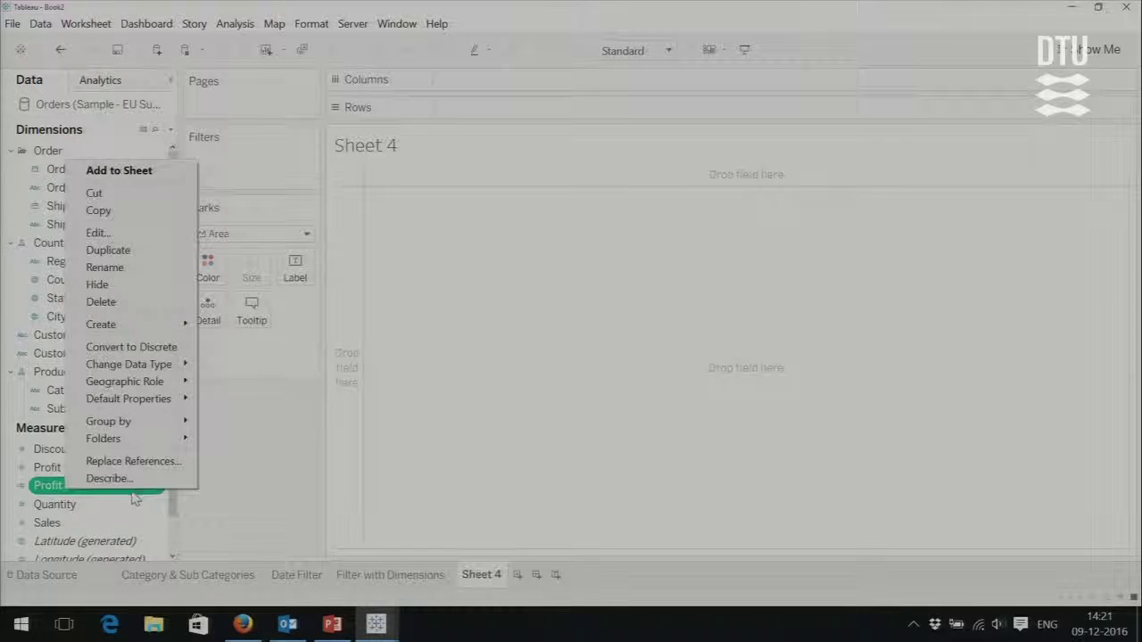
left_click(99, 232)
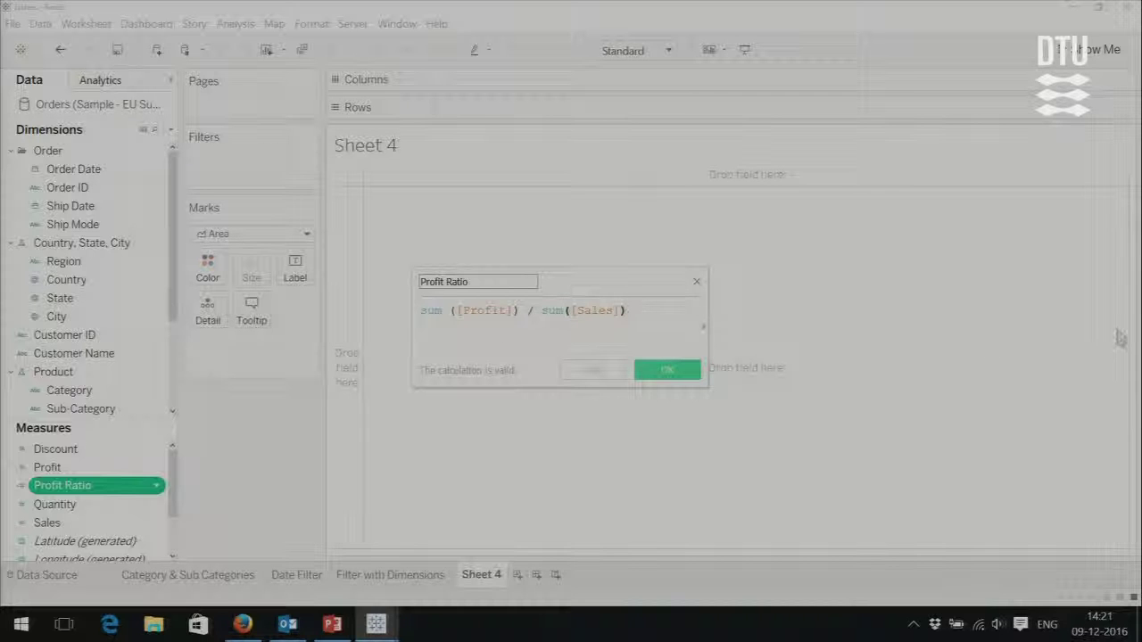
left_click(669, 51)
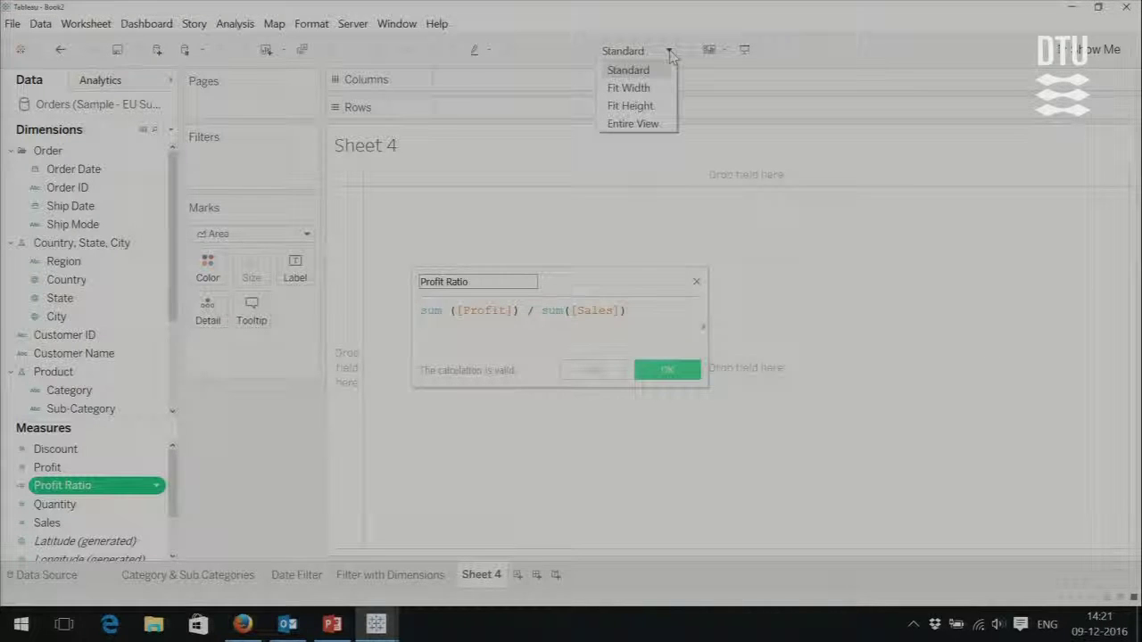
left_click(691, 34)
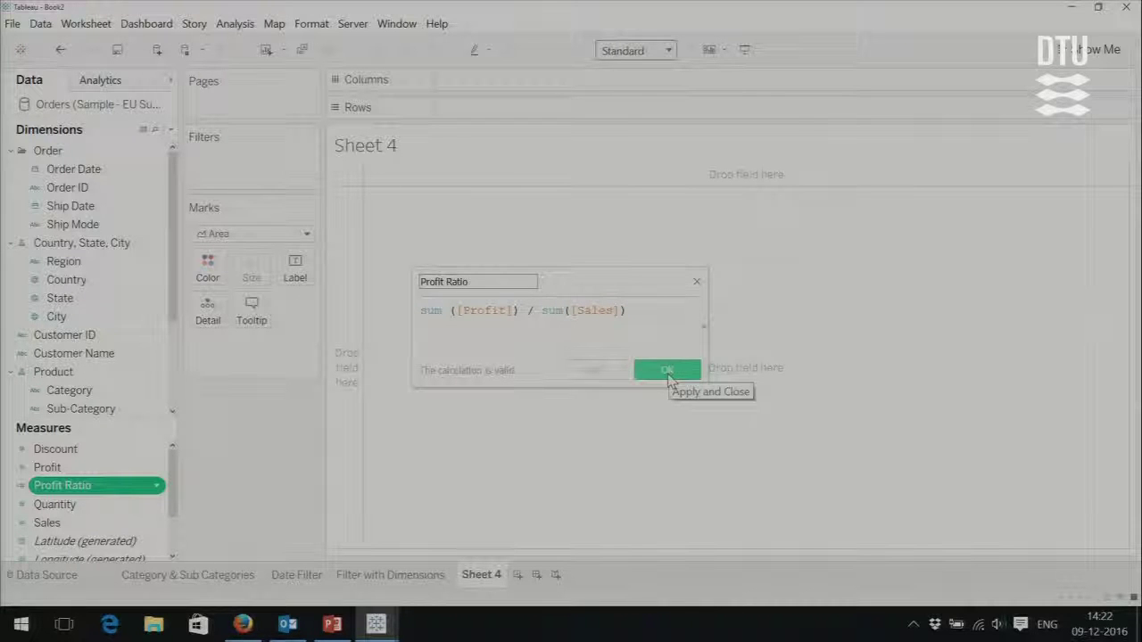
left_click(668, 371)
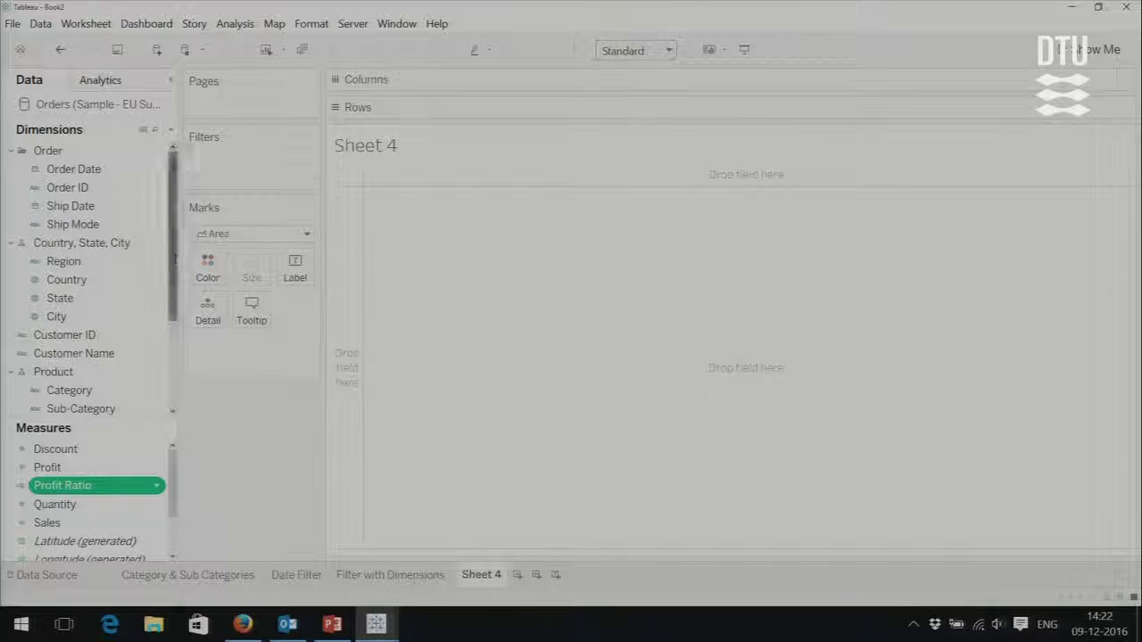
- Add Order Date to the columns, drill it down to month, and remove the year and quarter levels
left_click_drag(73, 168, 455, 82)
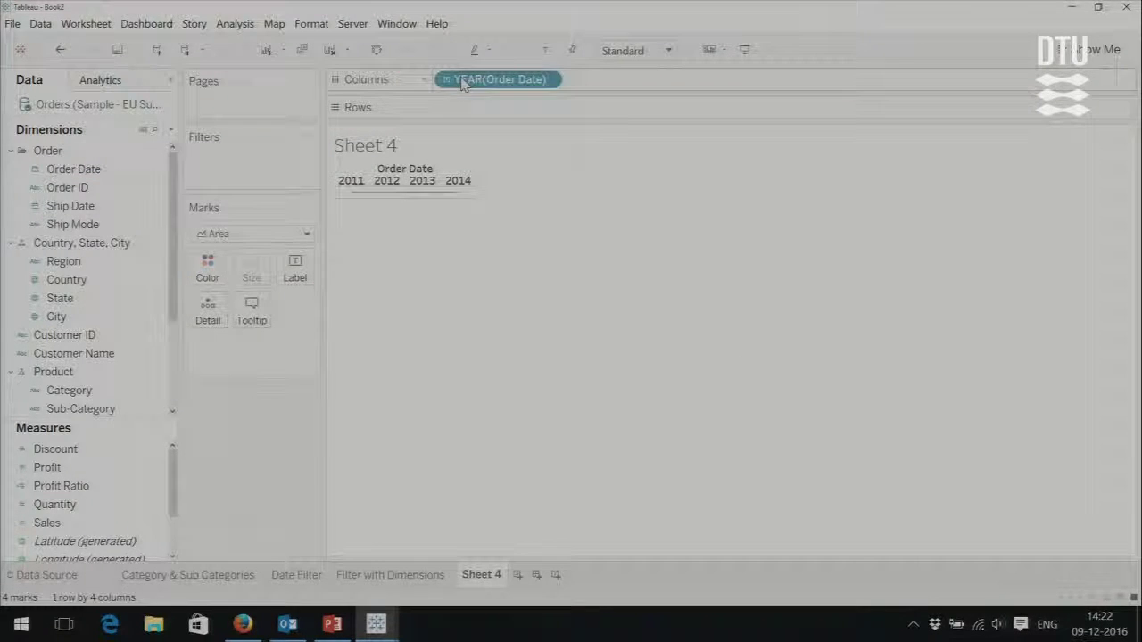
left_click(446, 80)
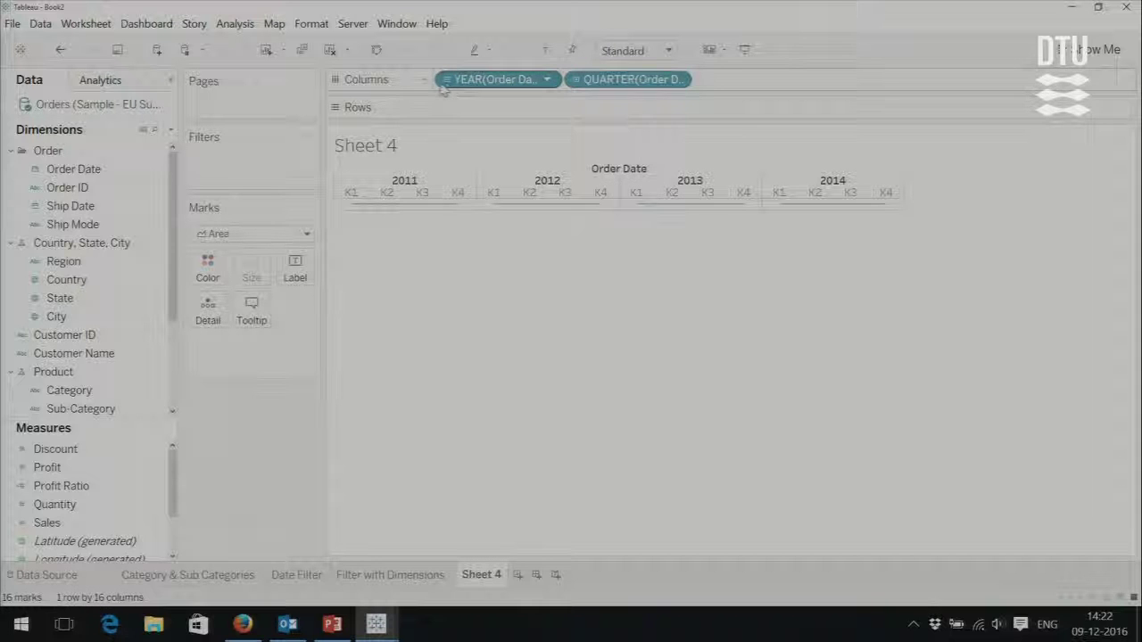
left_click(575, 80)
left_click_drag(589, 80, 414, 160)
left_click_drag(500, 80, 272, 414)
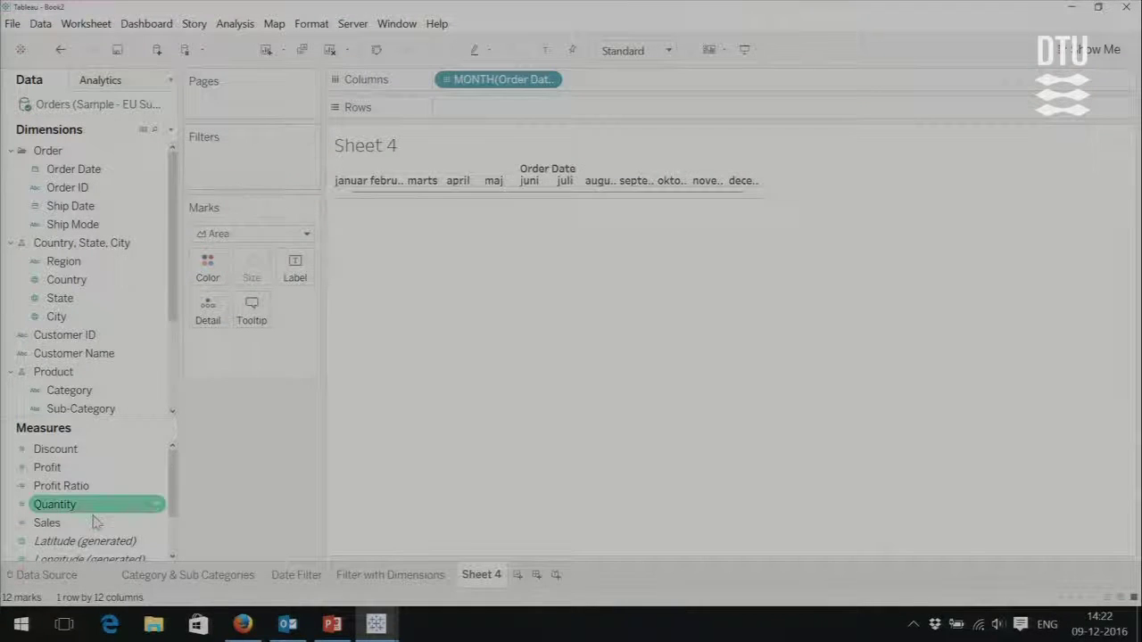
- Add Sales to the rows and convert the monthly view to a continuous line chart
scroll(94, 523, "down", 1)
mouse_move(125, 523)
left_mouse_down()
mouse_move(116, 467)
mouse_move(500, 209)
mouse_move(580, 107)
mouse_move(526, 108)
left_mouse_up()
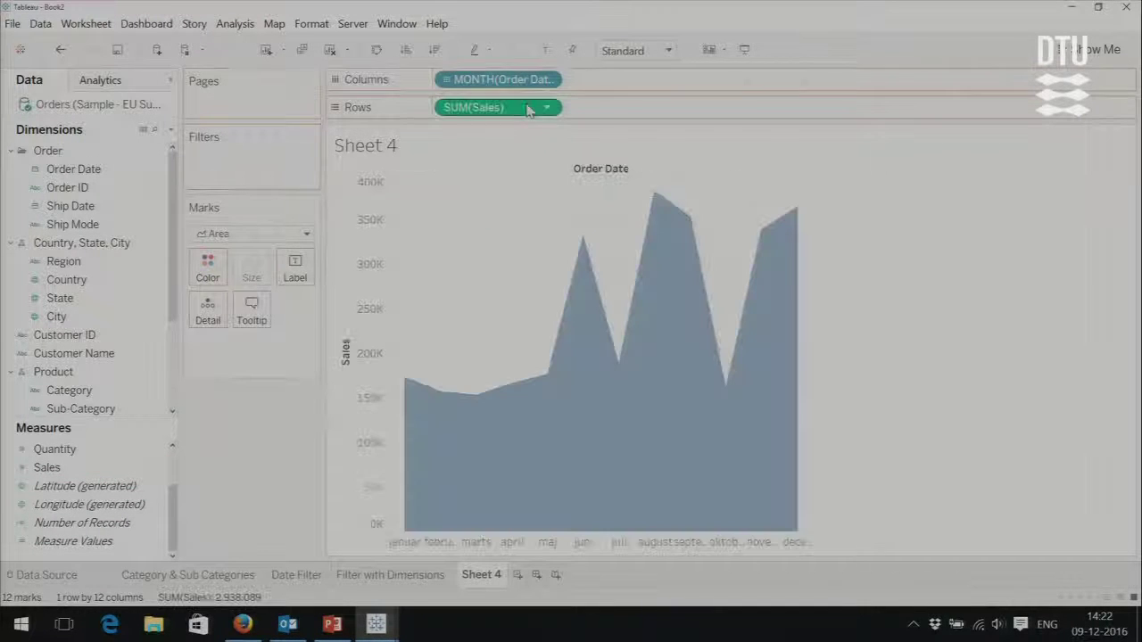
left_click(1096, 50)
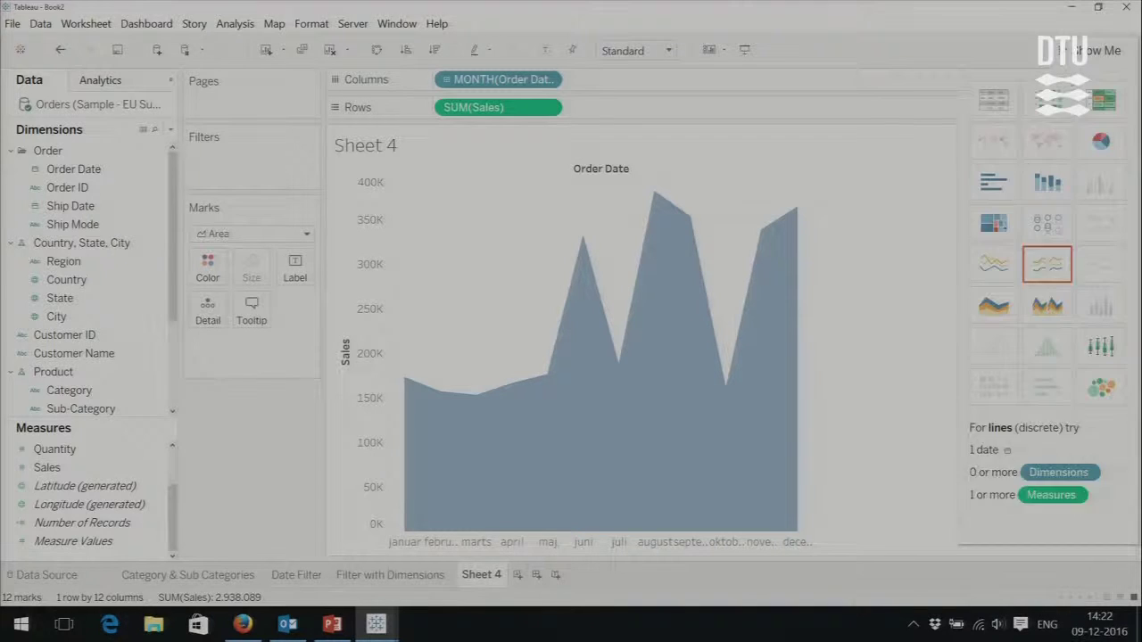
left_click(990, 274)
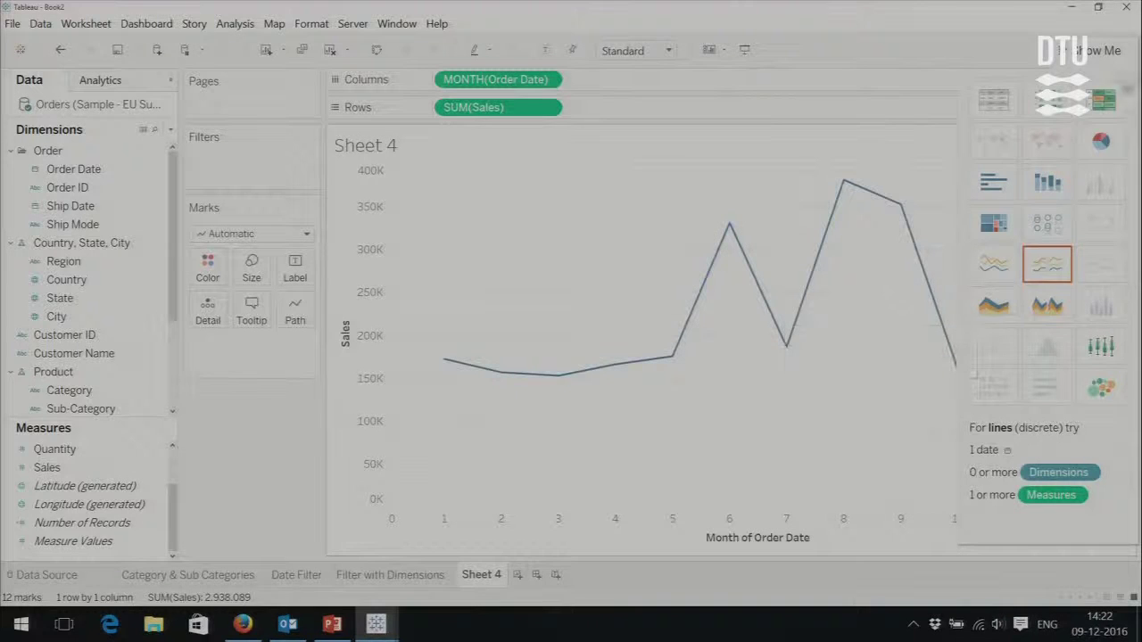
left_click(1090, 49)
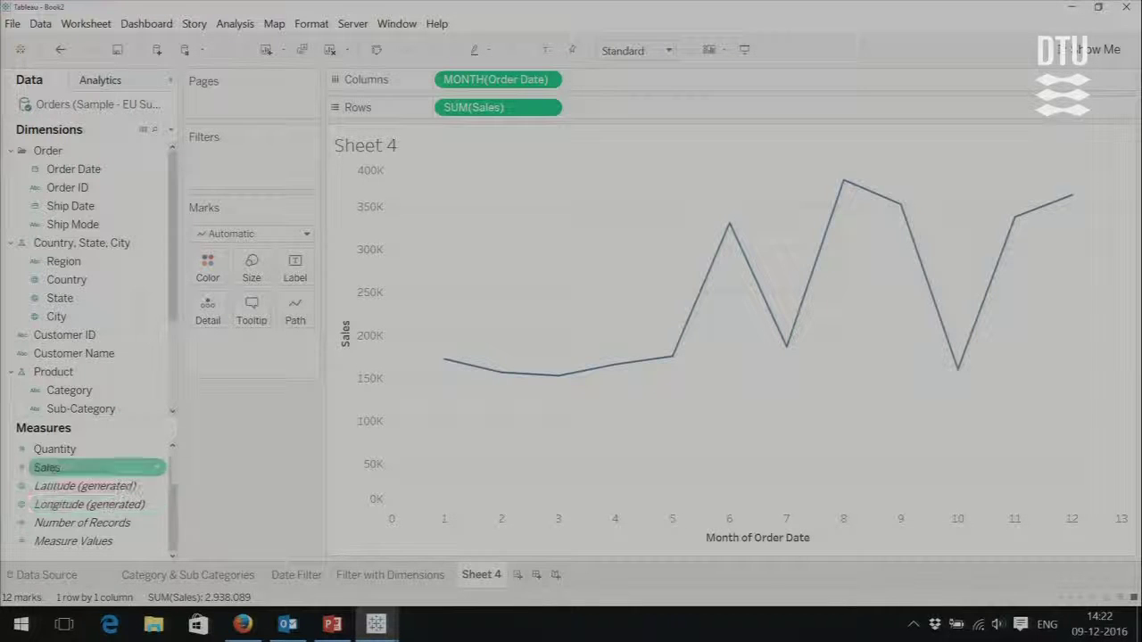
- Add Profit Ratio to the Sales line chart as a second axis on the opposite side
scroll(183, 464, "up", 1)
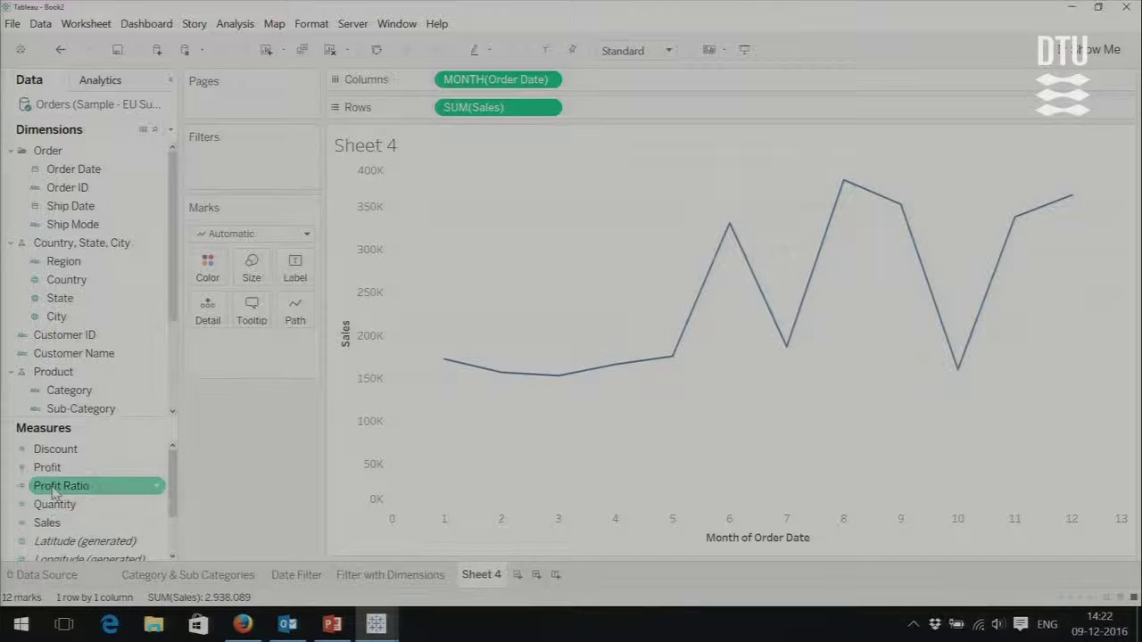
left_click_drag(53, 496, 1123, 326)
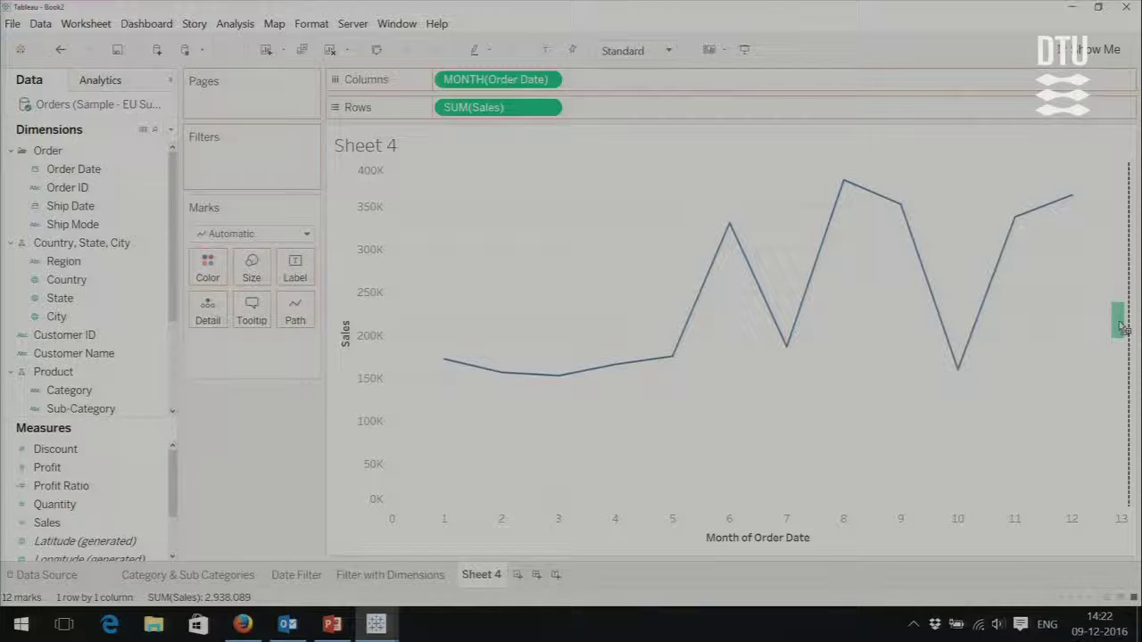
left_click_drag(1123, 326, 1122, 327)
left_click_drag(1122, 326, 1122, 328)
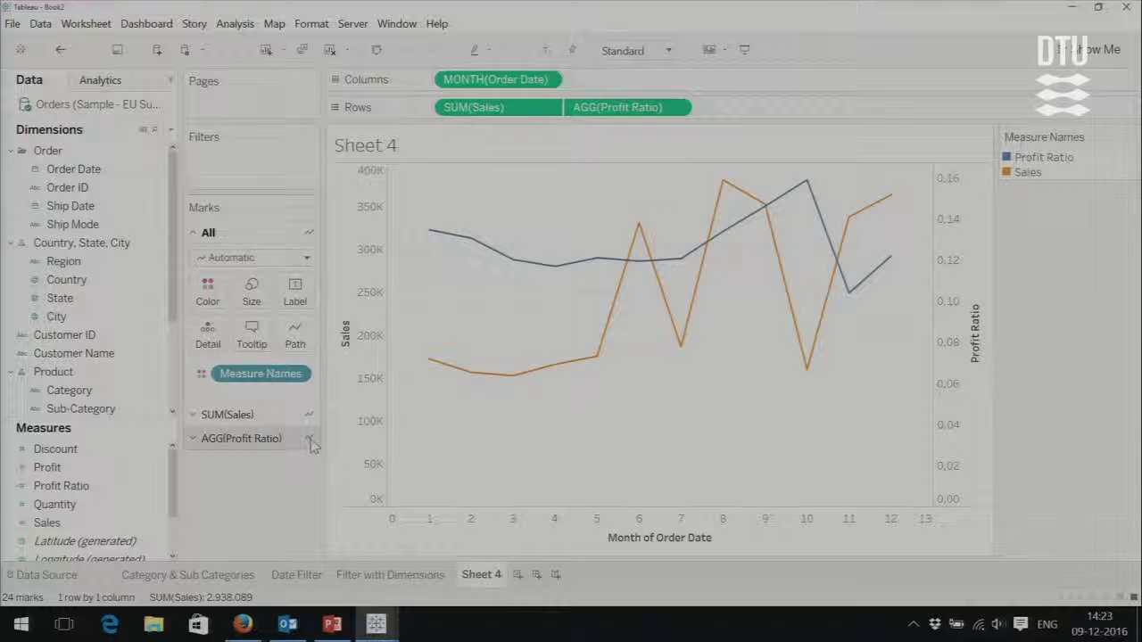
- Set the mark type of the Profit Ratio series to Bar
left_click(261, 440)
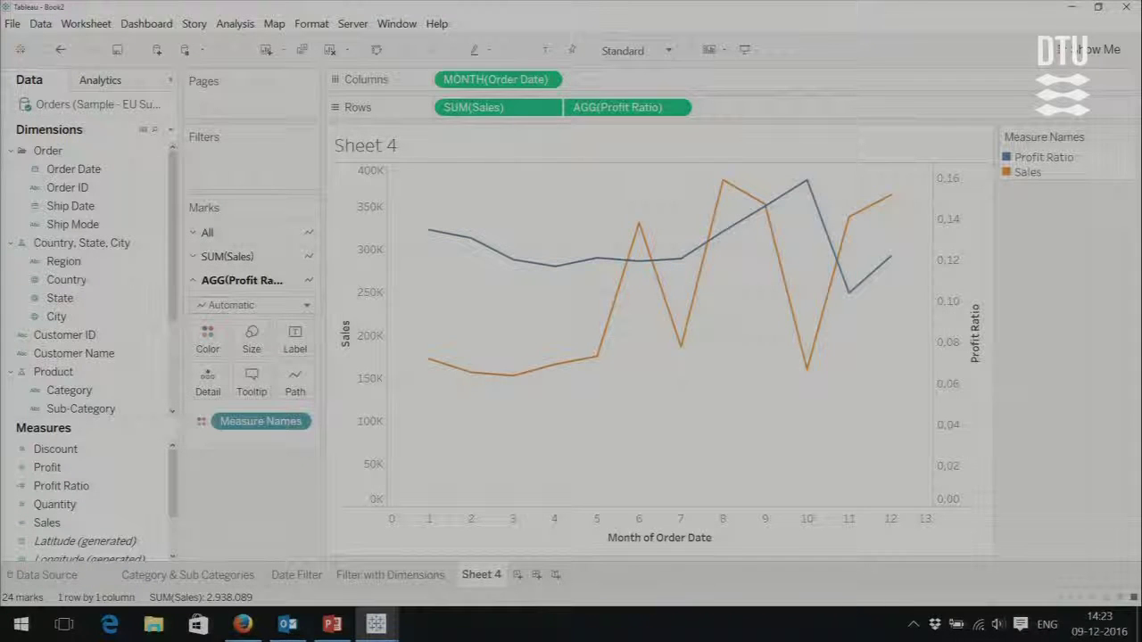
left_click(308, 306)
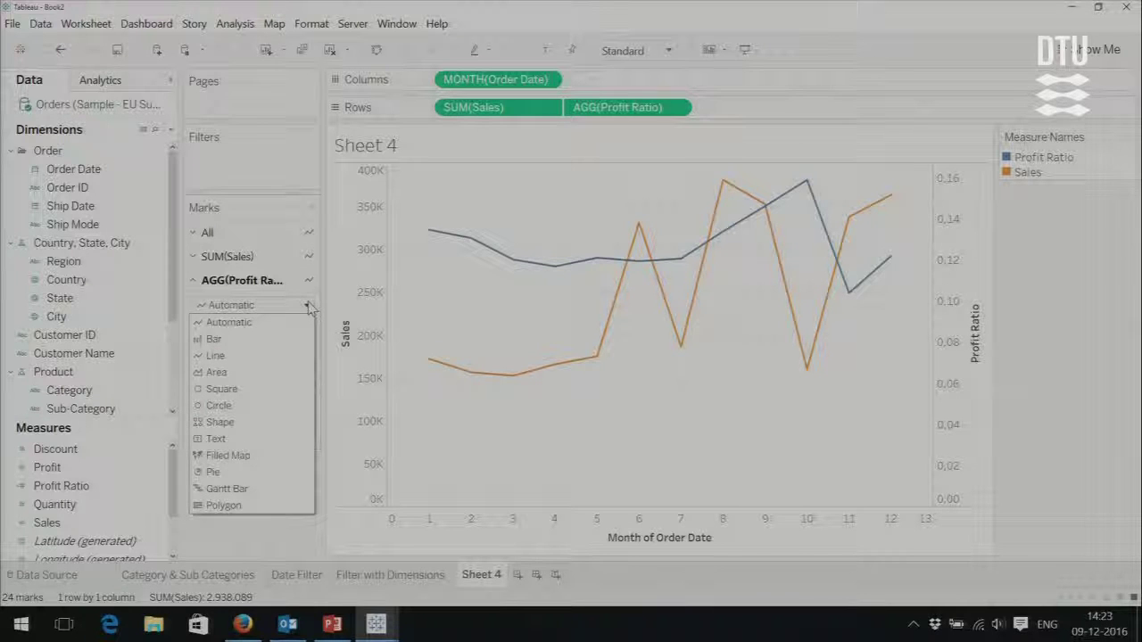
left_click(219, 340)
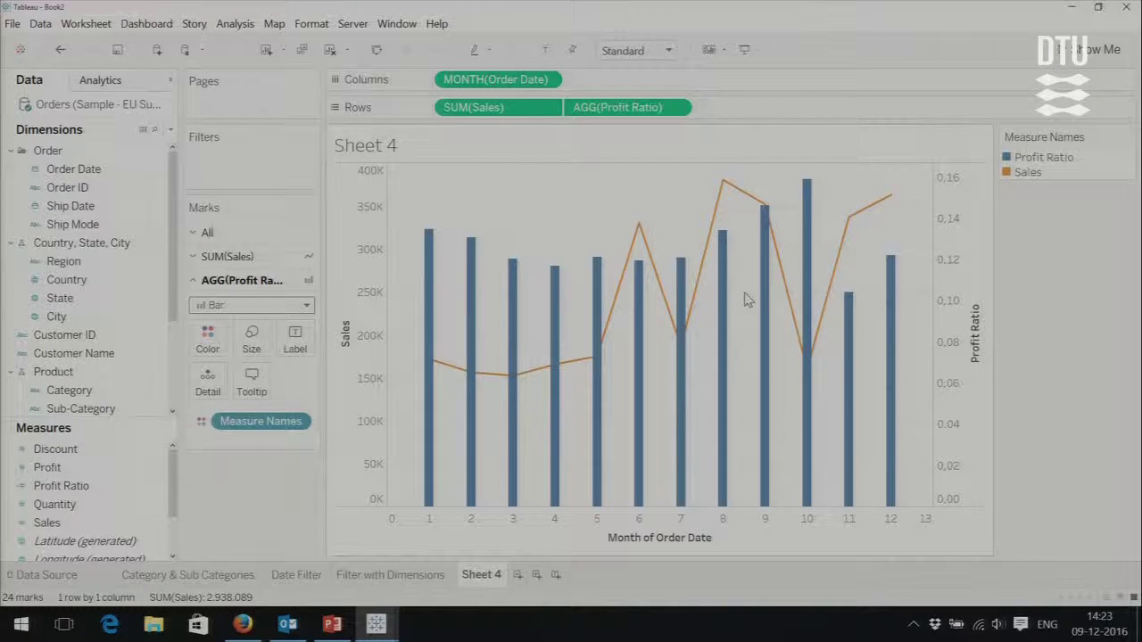
- Try synchronizing the Profit Ratio axis with the Sales axis and switch the synchronization off again
mouse_move(810, 332)
right_click(980, 348)
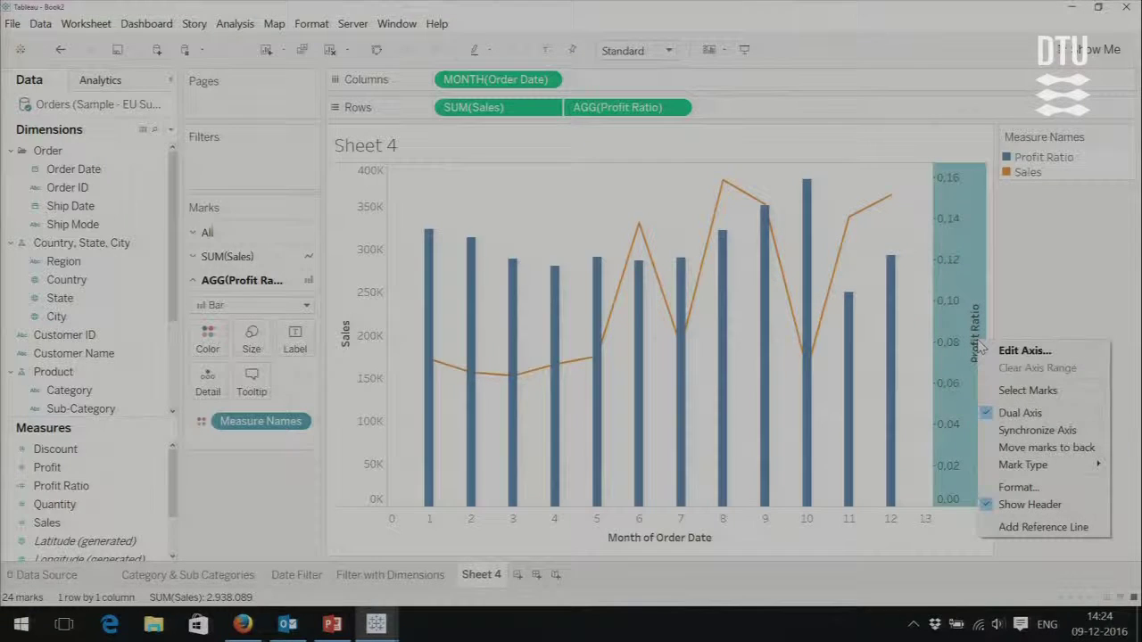
left_click(1020, 431)
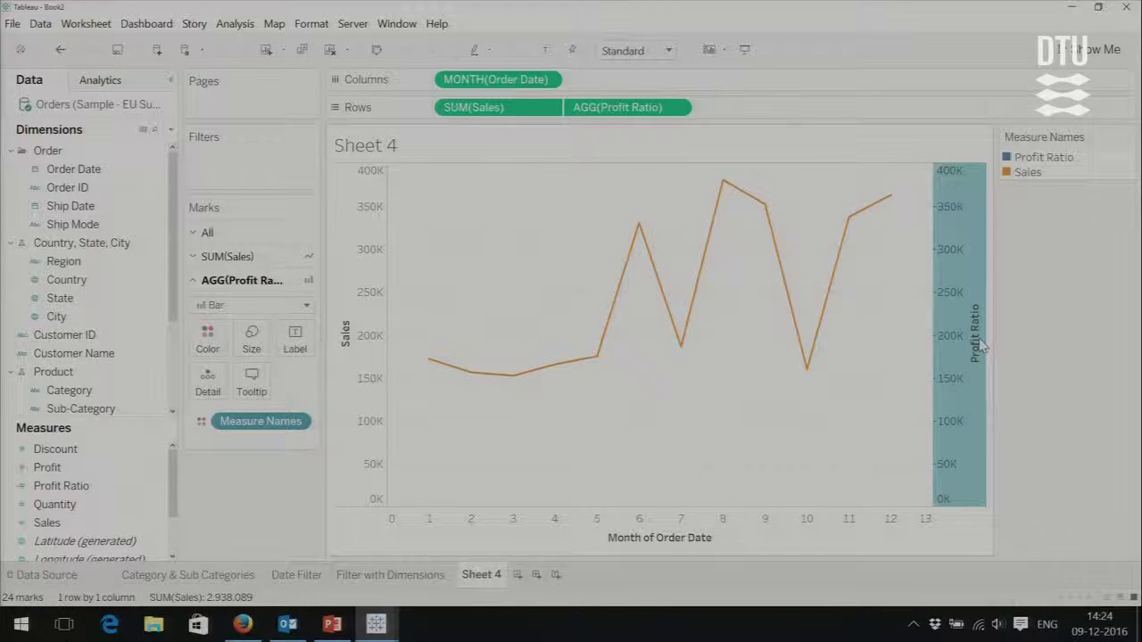
right_click(980, 346)
left_click(1020, 428)
right_click(979, 382)
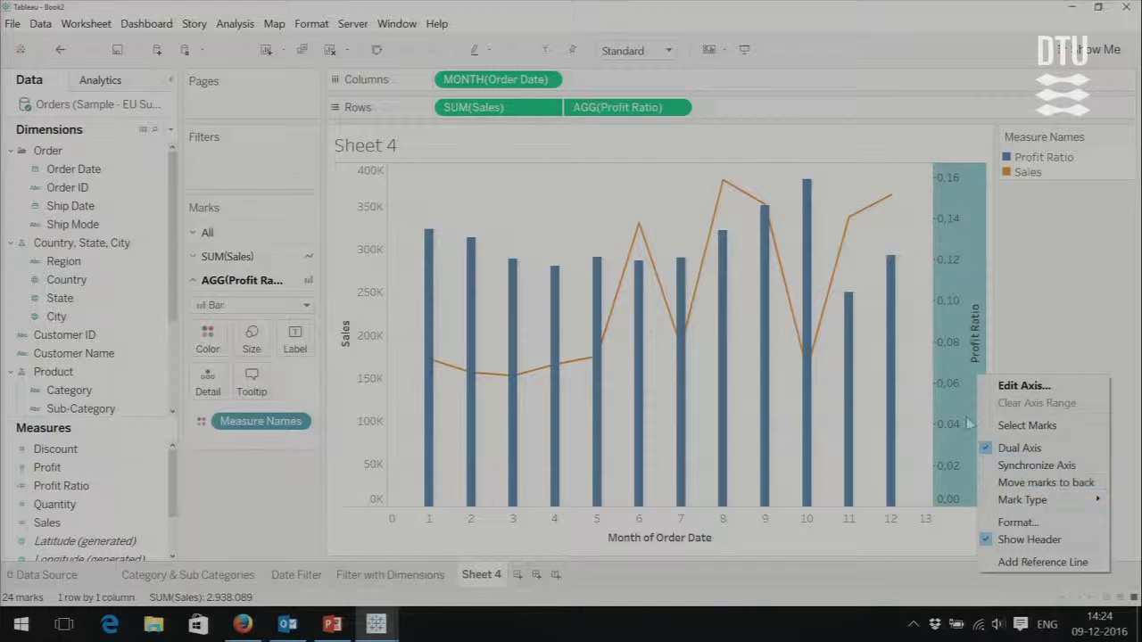
left_click(808, 364)
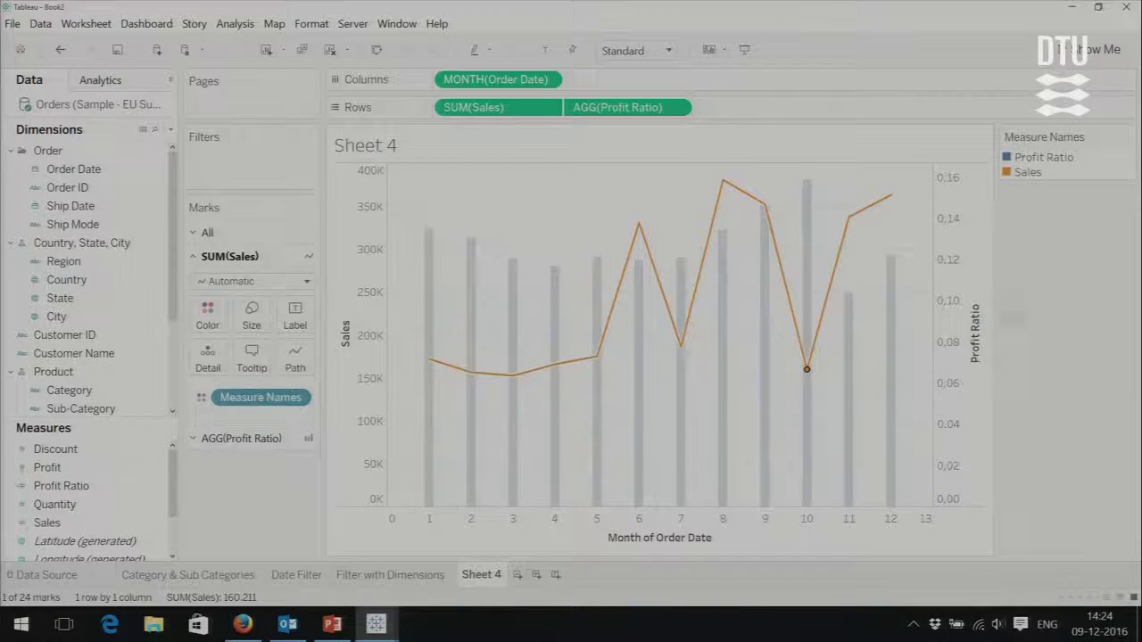
left_click(962, 321)
right_click(979, 345)
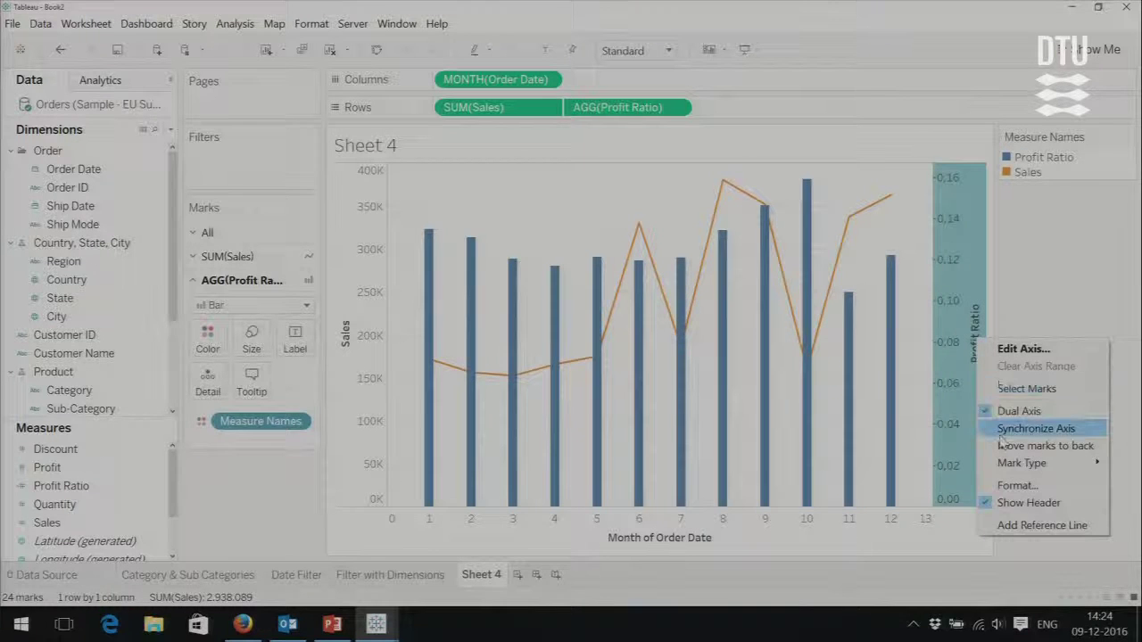
left_click(1035, 428)
left_click(594, 356)
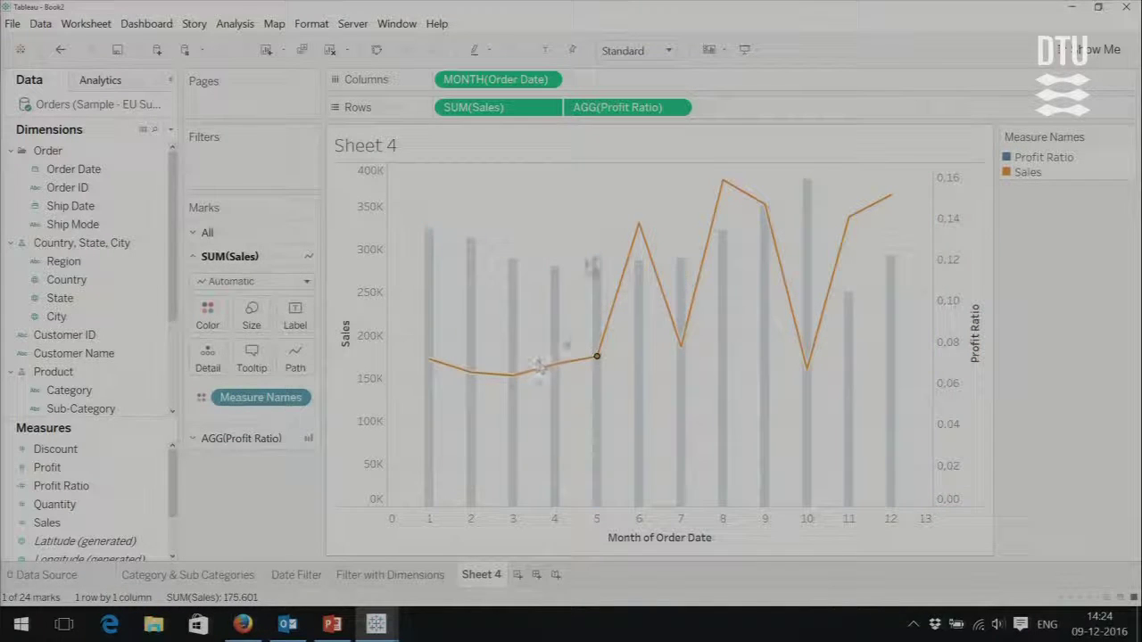
left_click(598, 263)
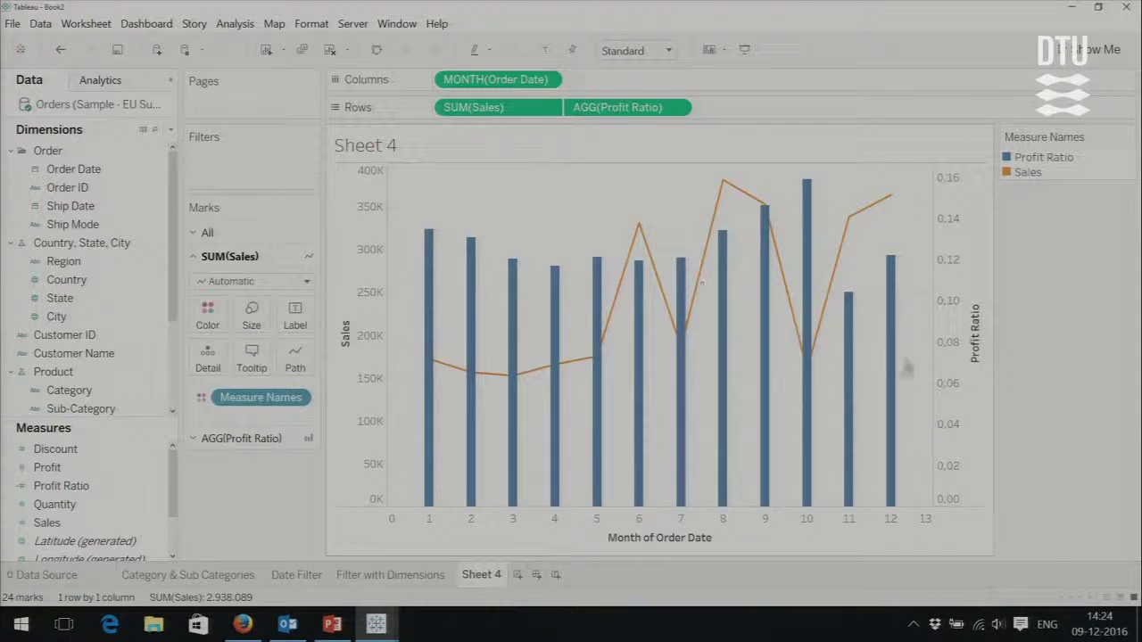
- Move the Profit Ratio bars behind the Sales line and inspect the line's monthly values
right_click(981, 355)
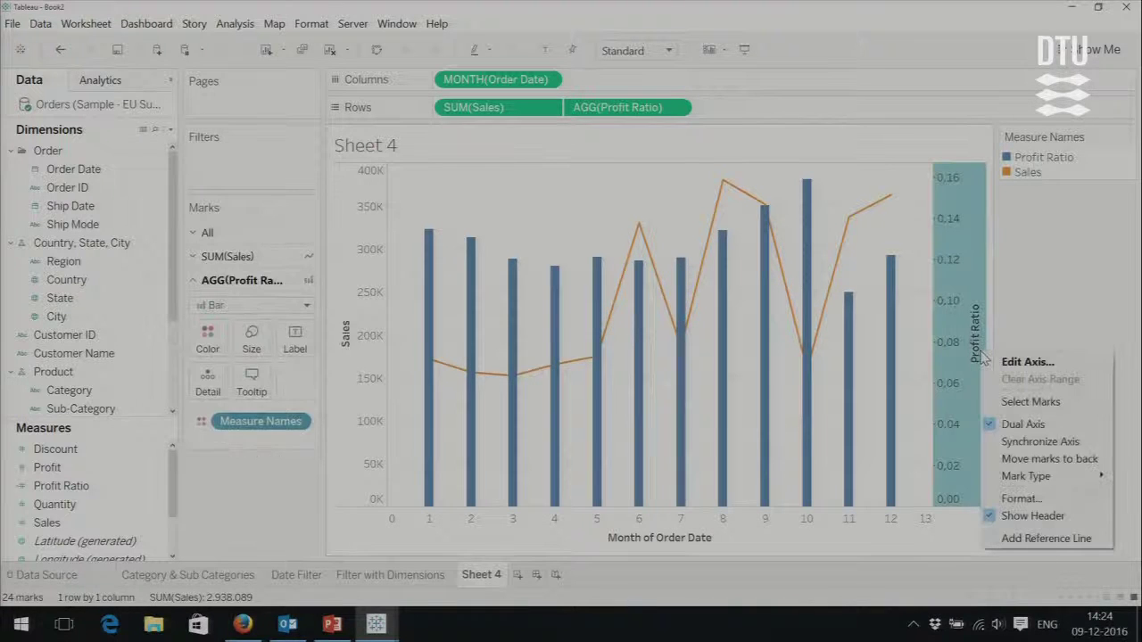
left_click(1024, 462)
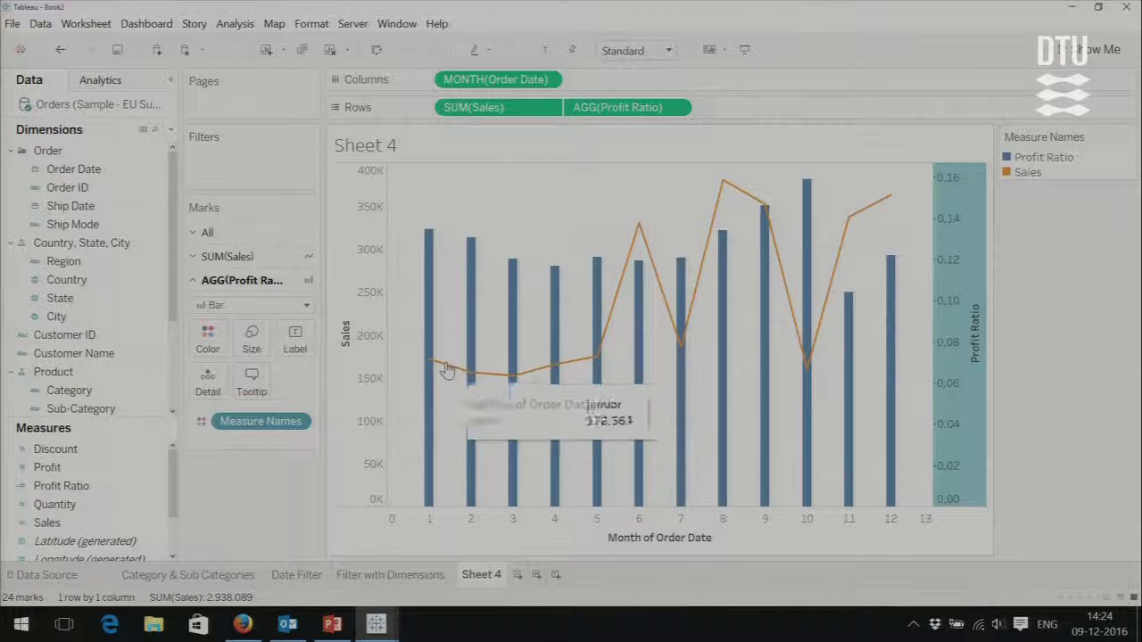
mouse_move(522, 380)
mouse_move(678, 348)
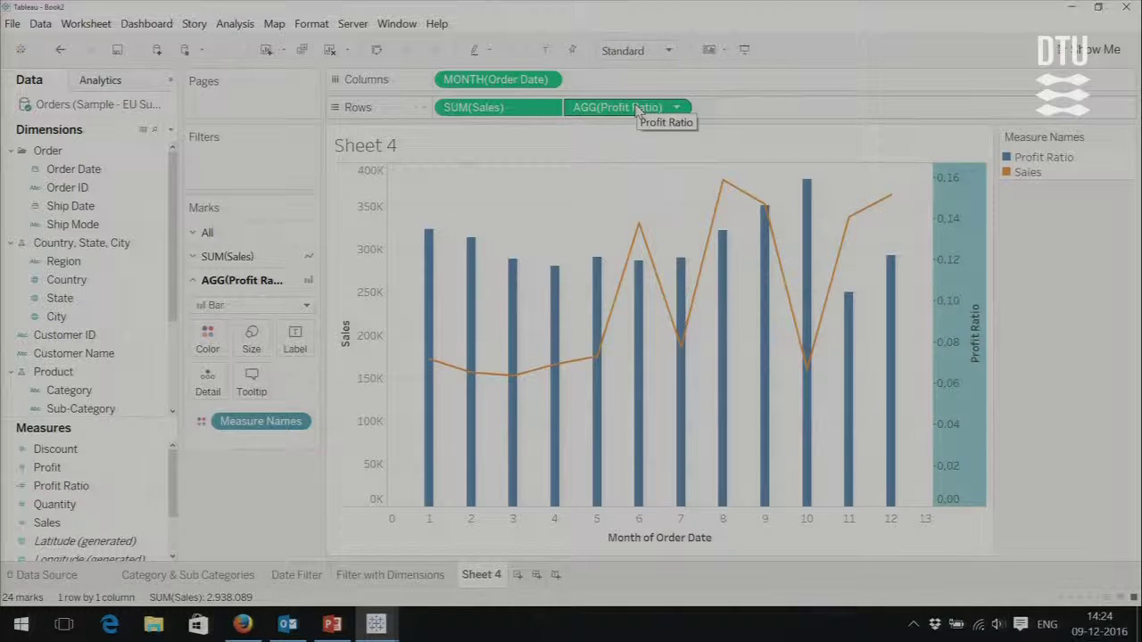
- Remove Profit Ratio from the rows and add it back beside Sales as a separate chart
left_click_drag(636, 108, 195, 481)
left_click(49, 486)
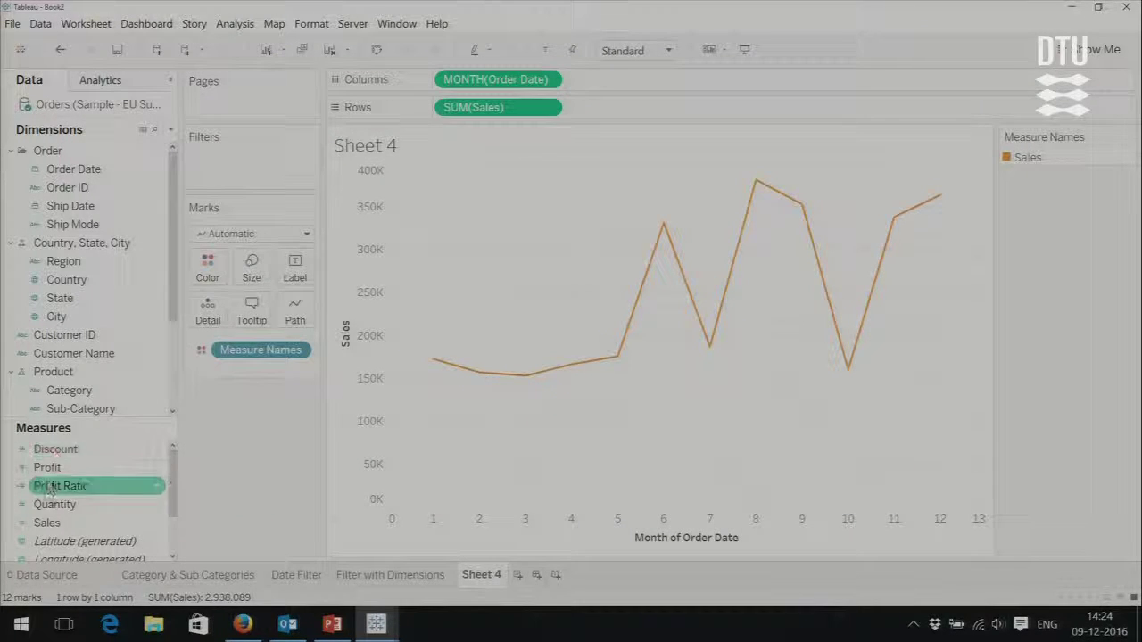
left_click_drag(49, 489, 550, 294)
left_click_drag(564, 204, 595, 110)
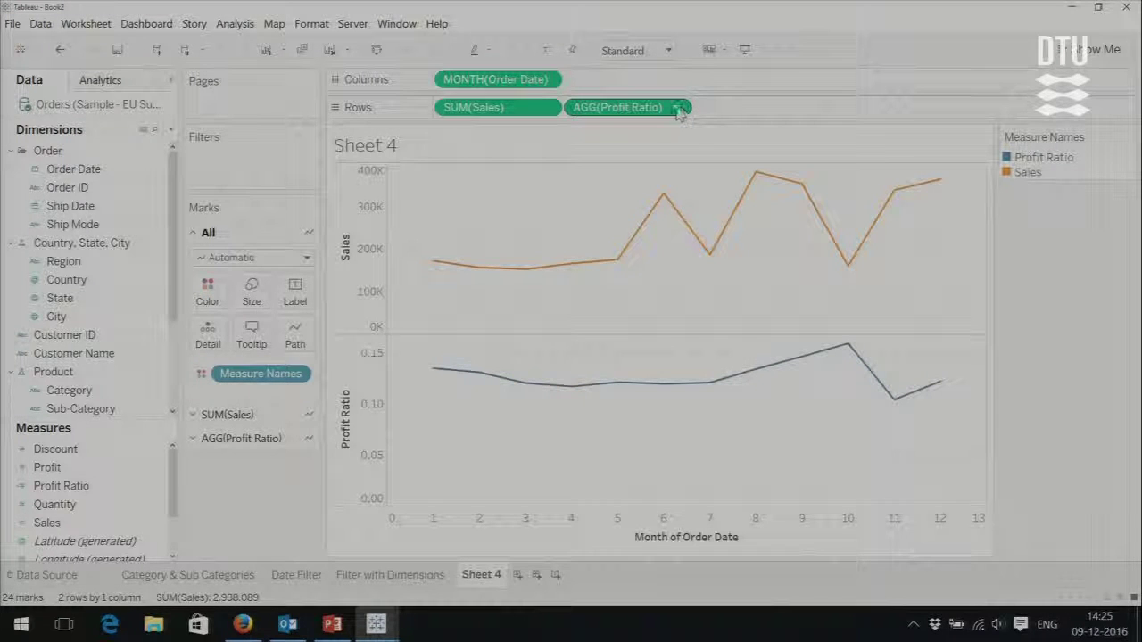
- Combine Profit Ratio with Sales on a dual axis and set the Profit Ratio mark type to Bar
left_click(678, 108)
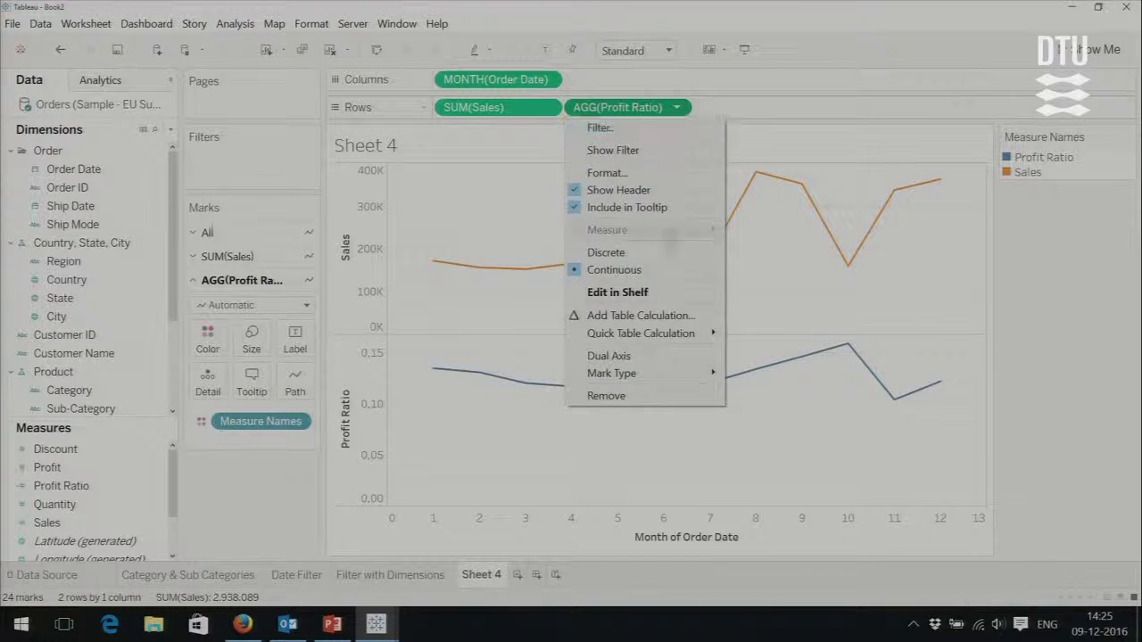
left_click(606, 358)
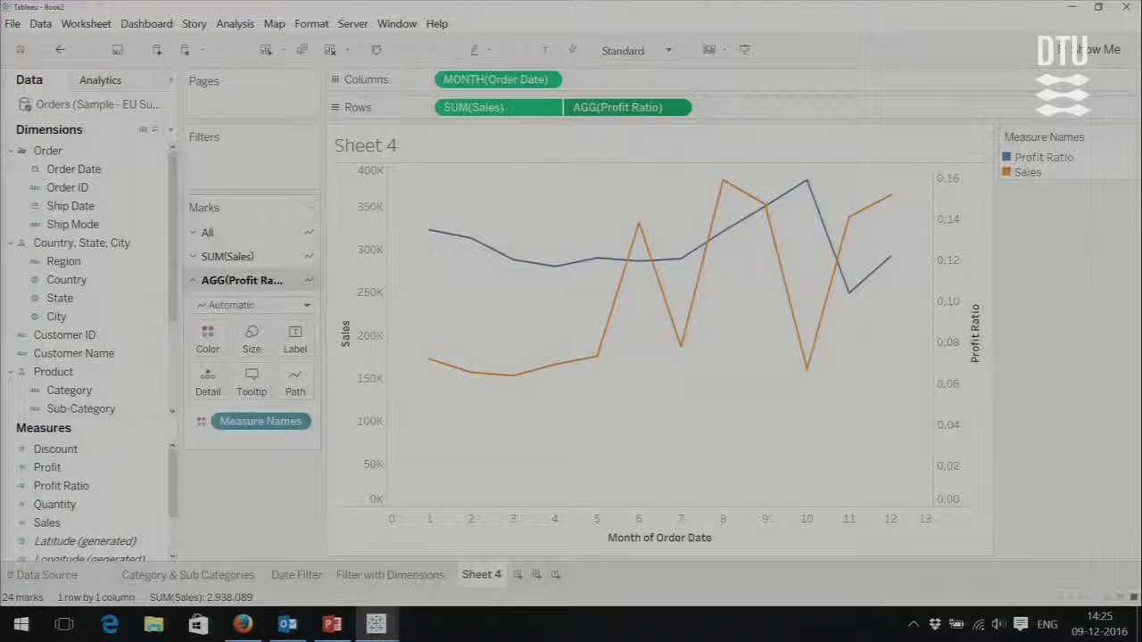
left_click(303, 305)
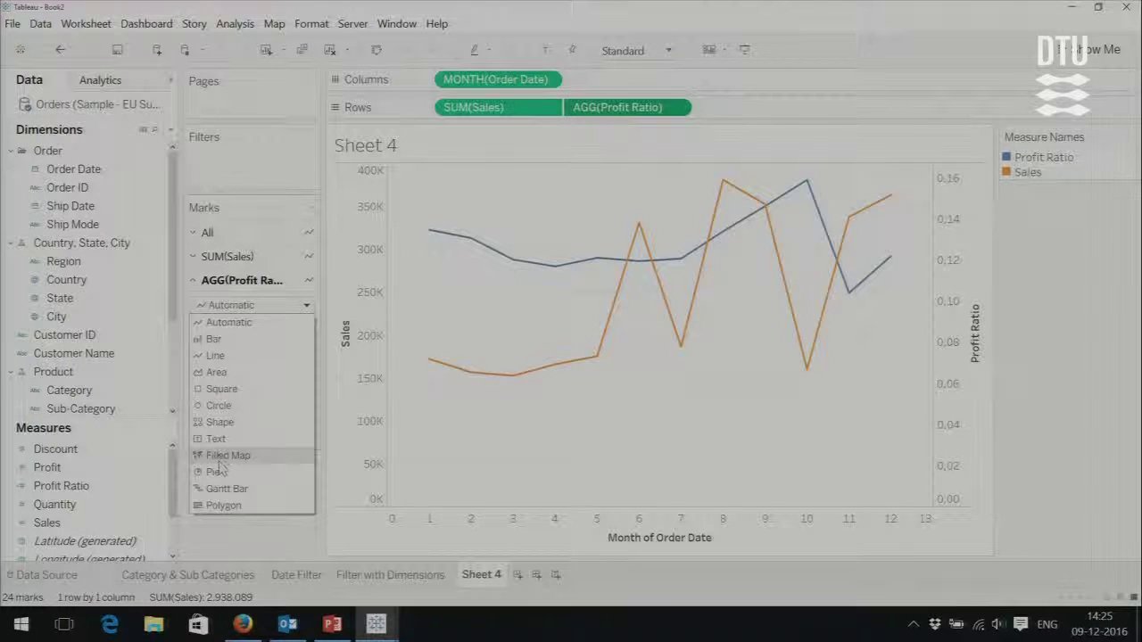
left_click(222, 340)
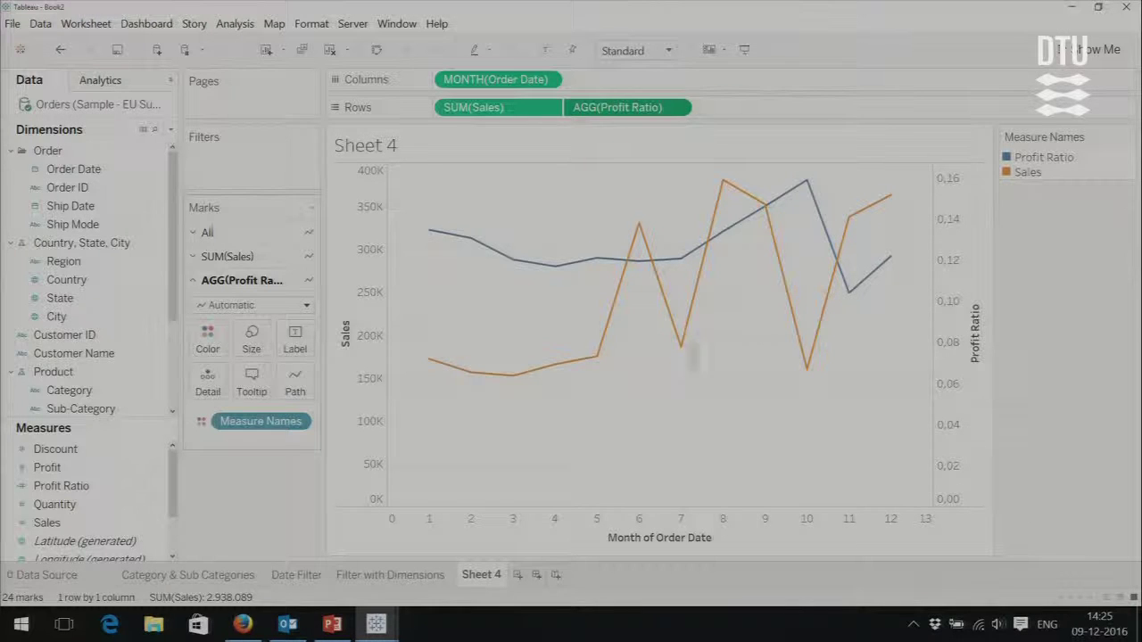
- Bring the Profit Ratio bars in front of the Sales line and send them behind it again
right_click(979, 361)
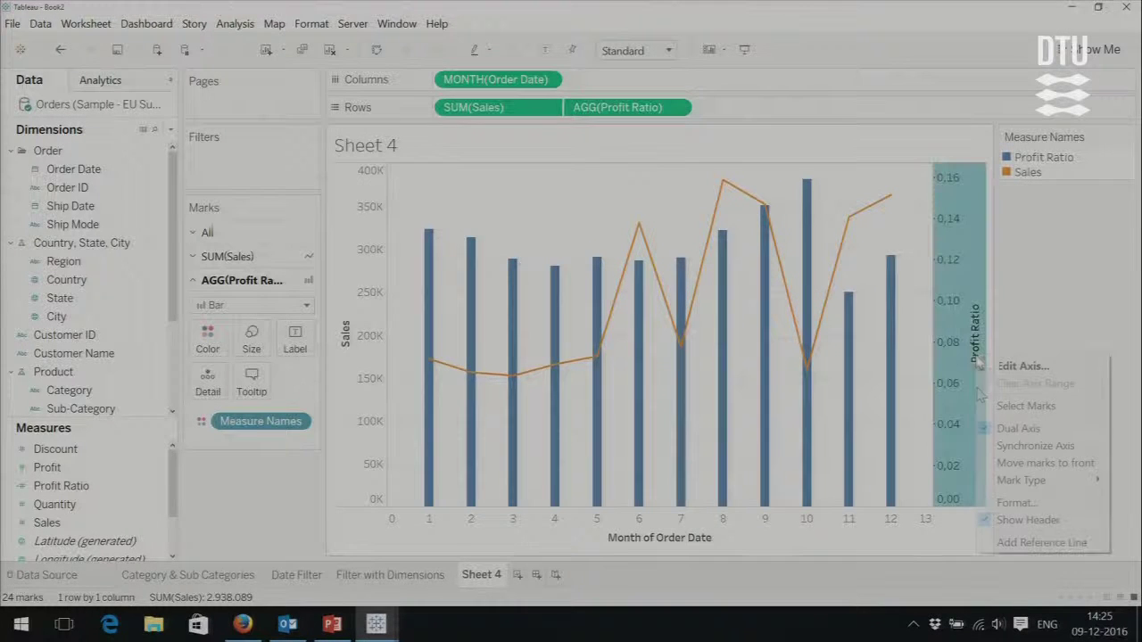
left_click(1007, 465)
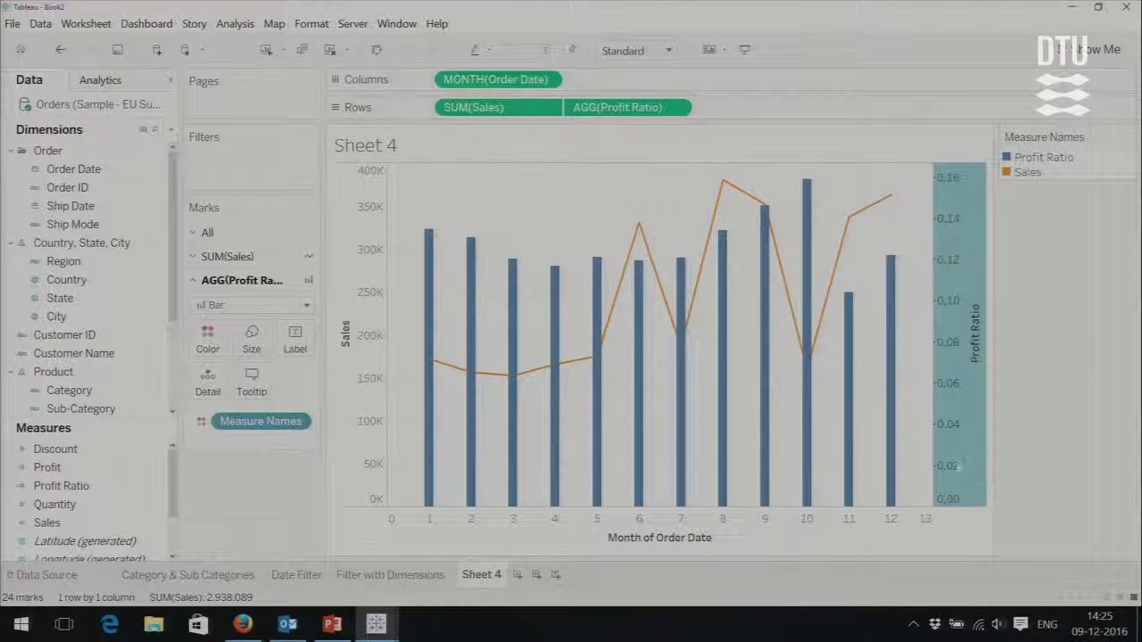
right_click(991, 386)
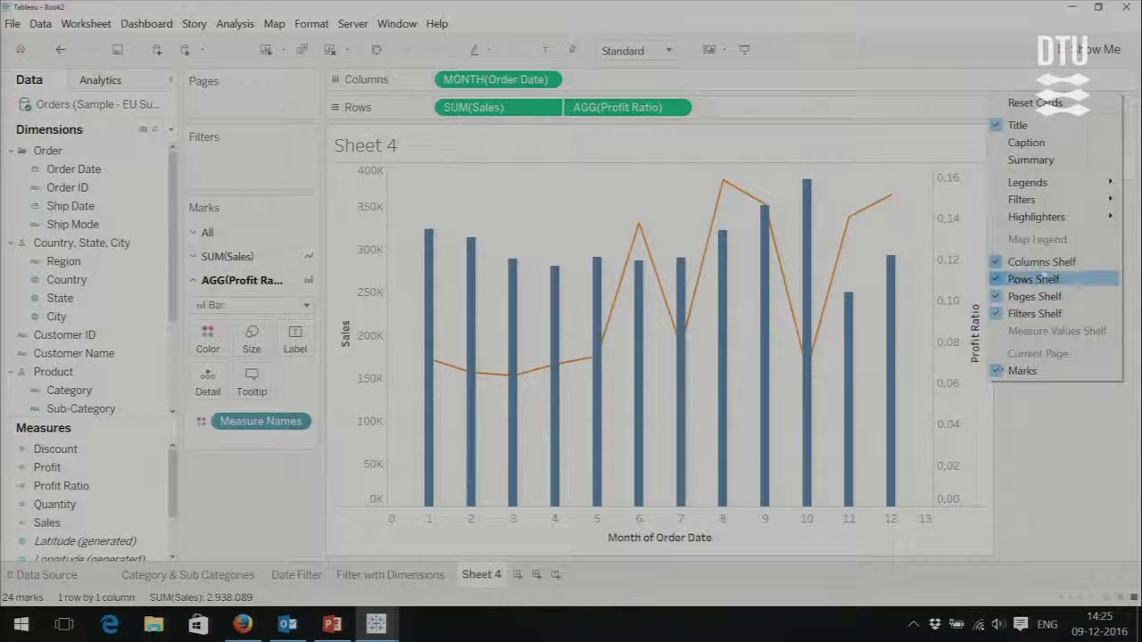
left_click(982, 384)
right_click(981, 384)
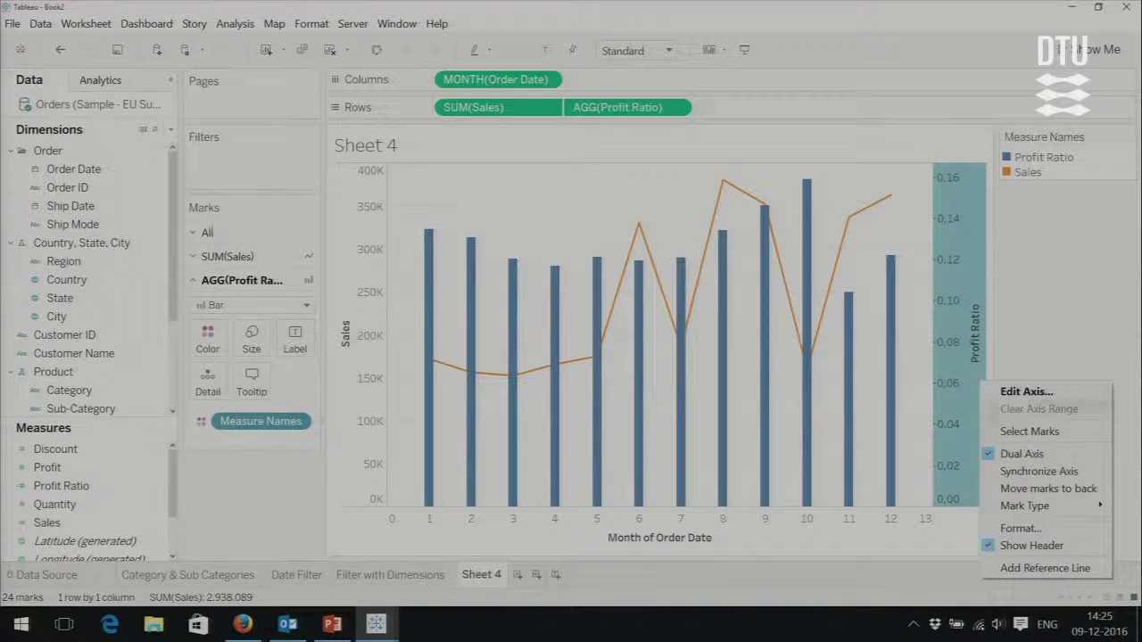
left_click(1017, 489)
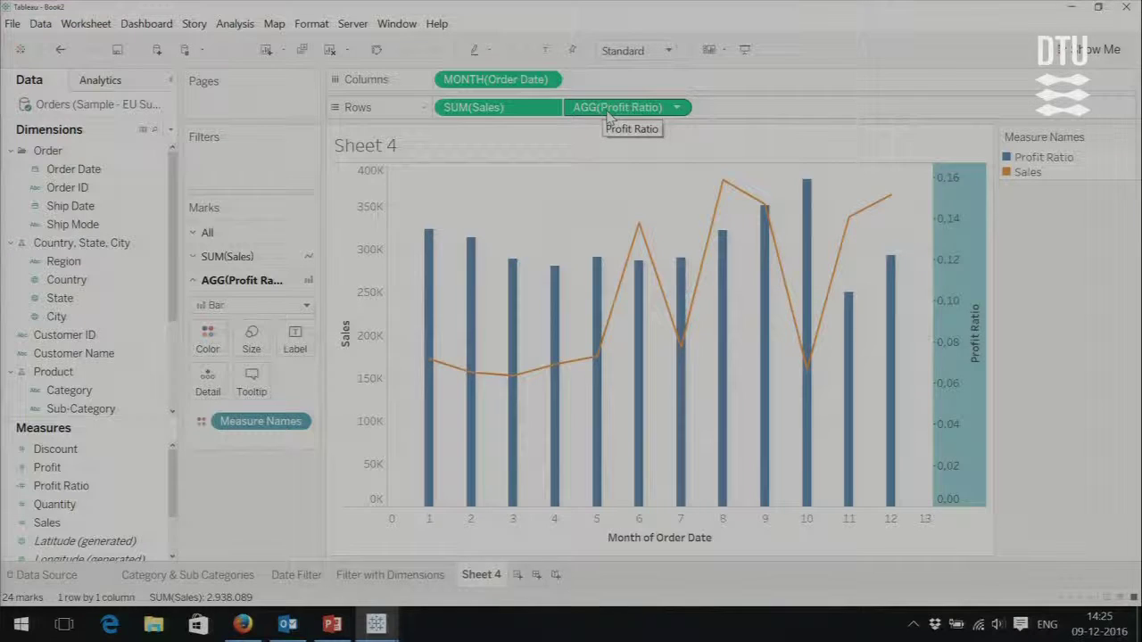
left_click(677, 108)
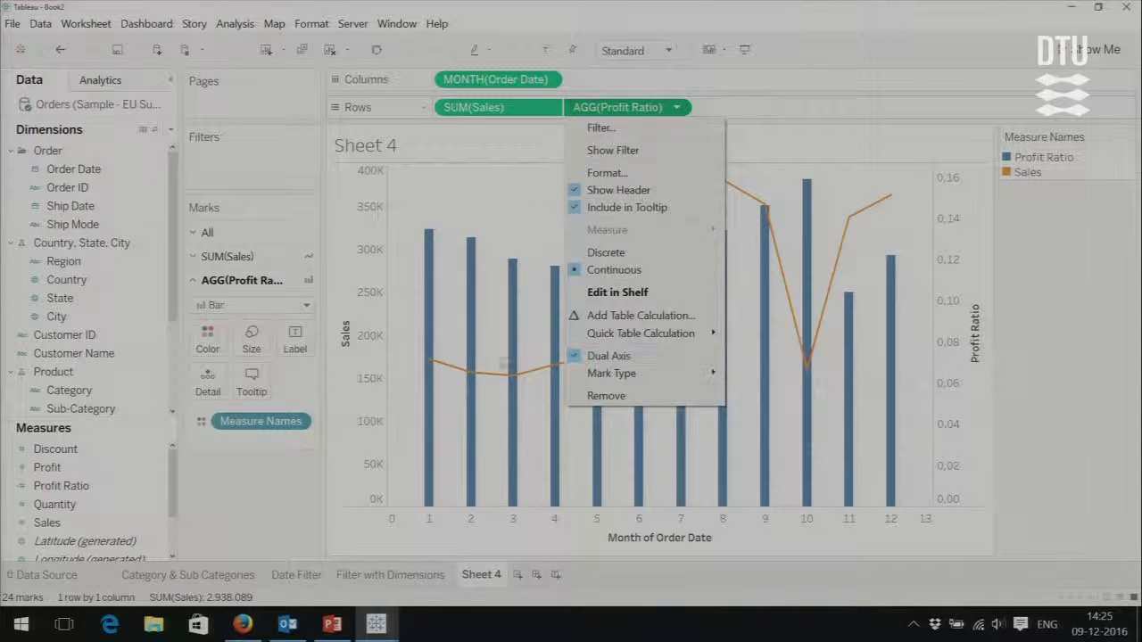
left_click(451, 284)
- Rename the worksheet as Dual Axis and add a new blank worksheet
double_click(480, 576)
type("Dual Axis")
key("Return")
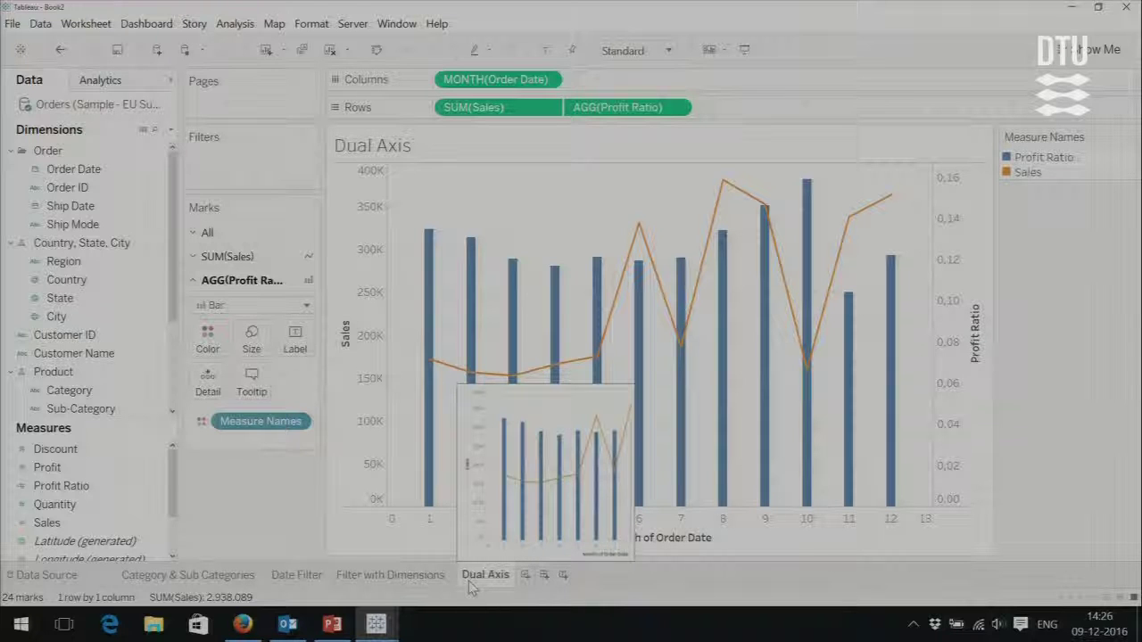
left_click(525, 575)
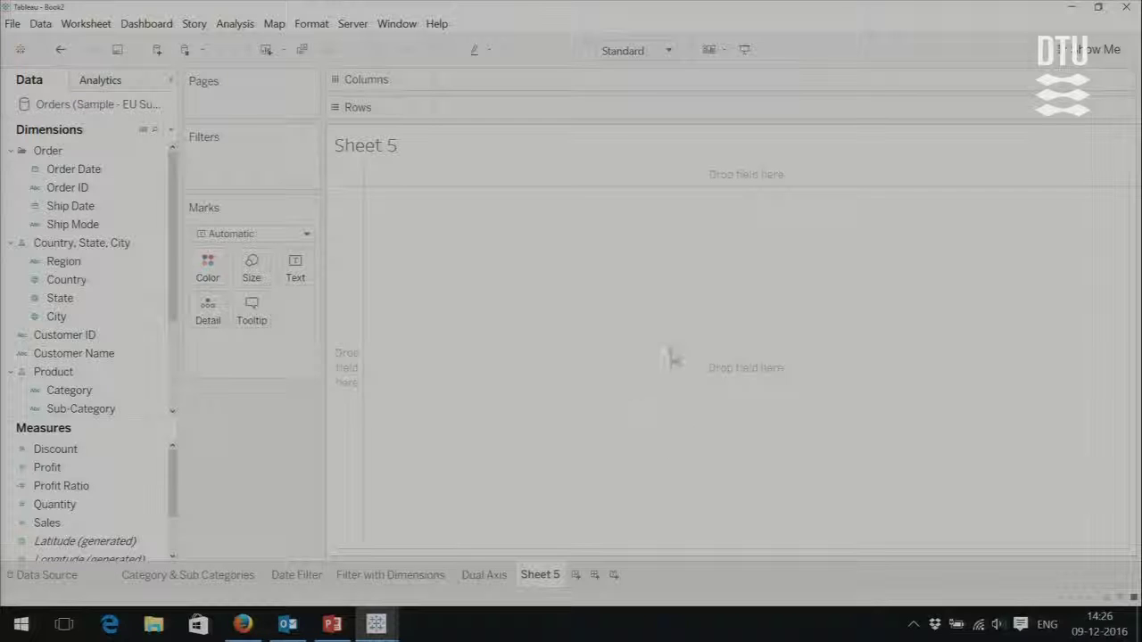
- Create a calculated field from the Discount measure and name it 2014 Sales
left_click(143, 523)
scroll(174, 499, "down", 3)
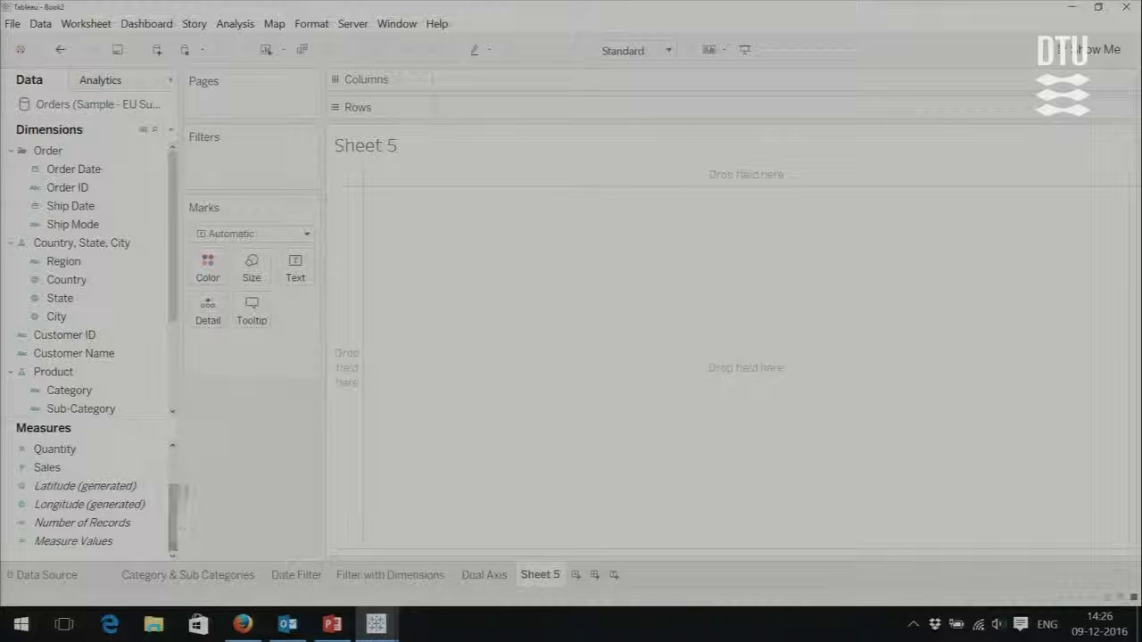
scroll(177, 471, "up", 3)
left_click(77, 450)
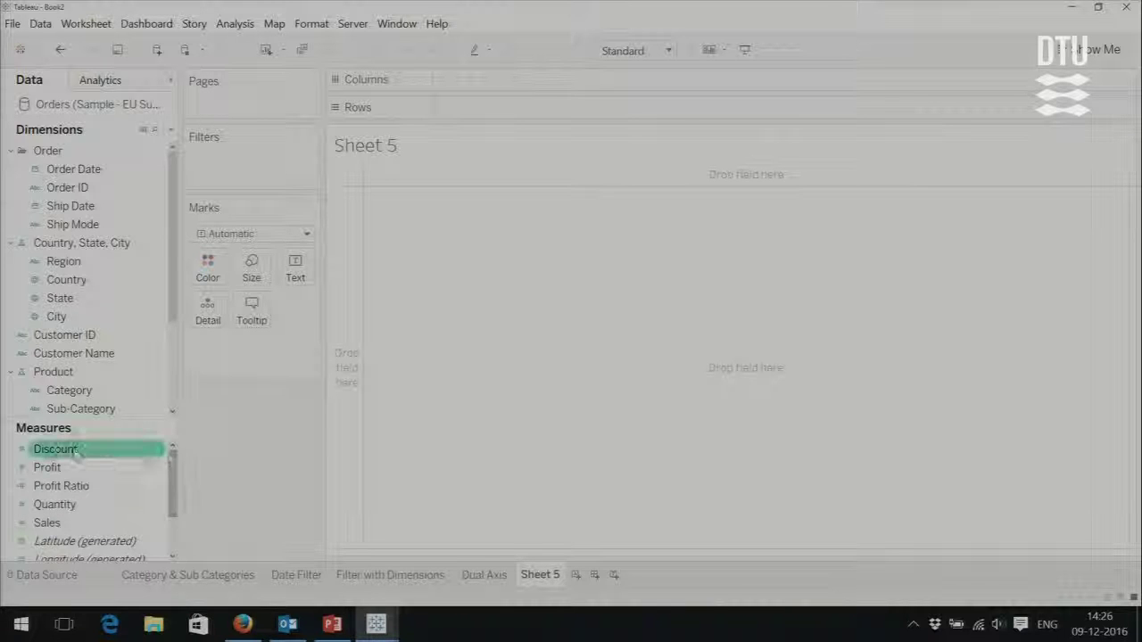
left_click(159, 451)
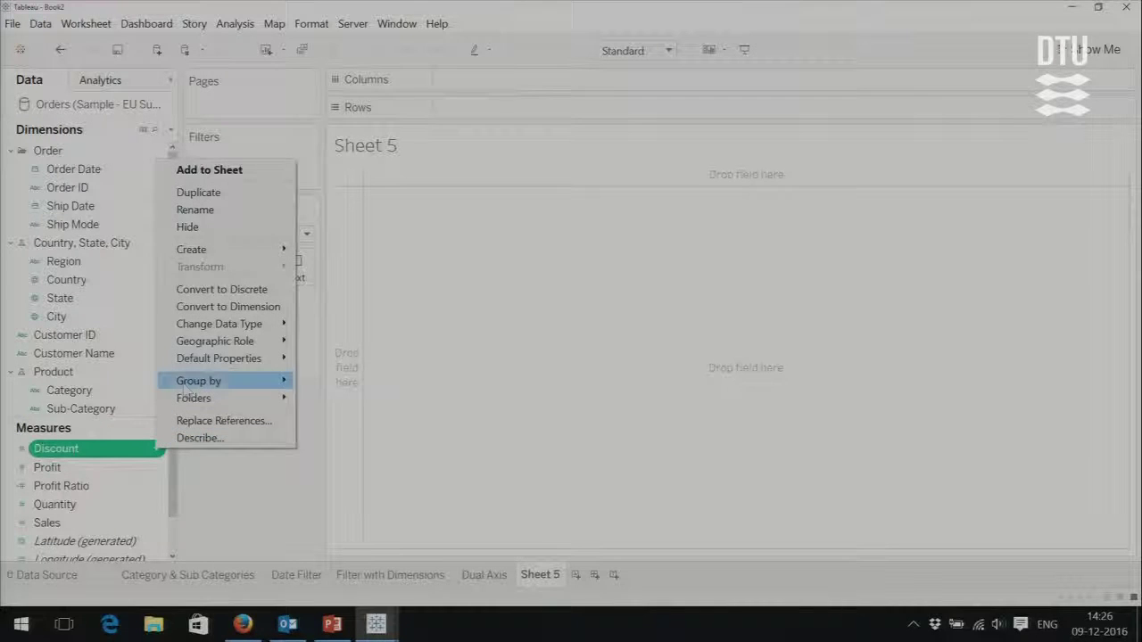
mouse_move(236, 252)
left_click(332, 252)
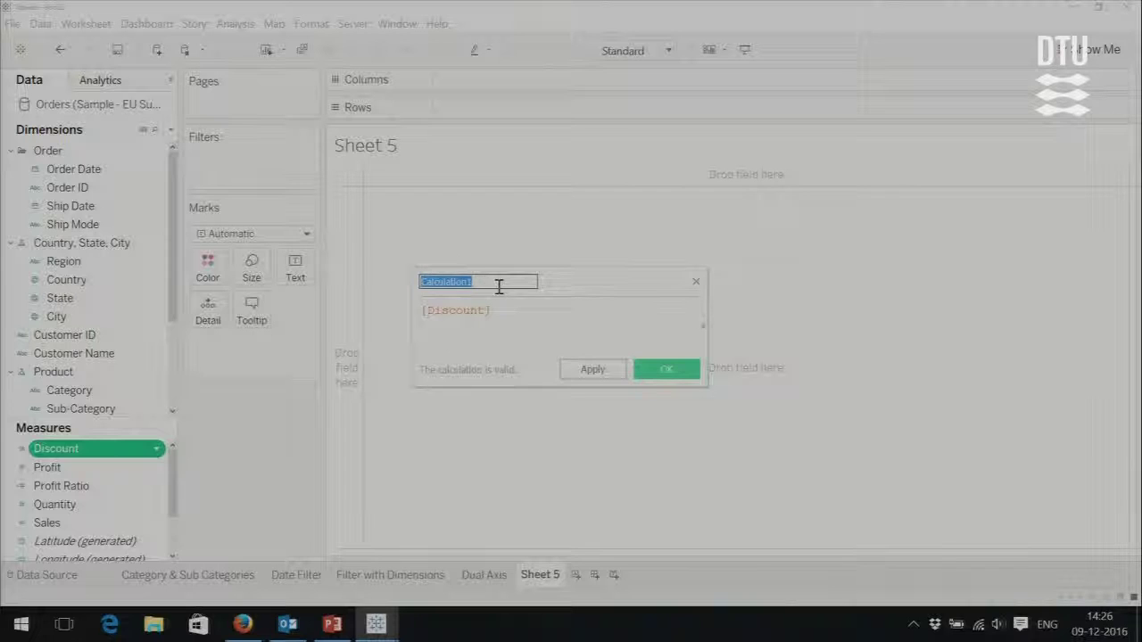
key("BackSpace")
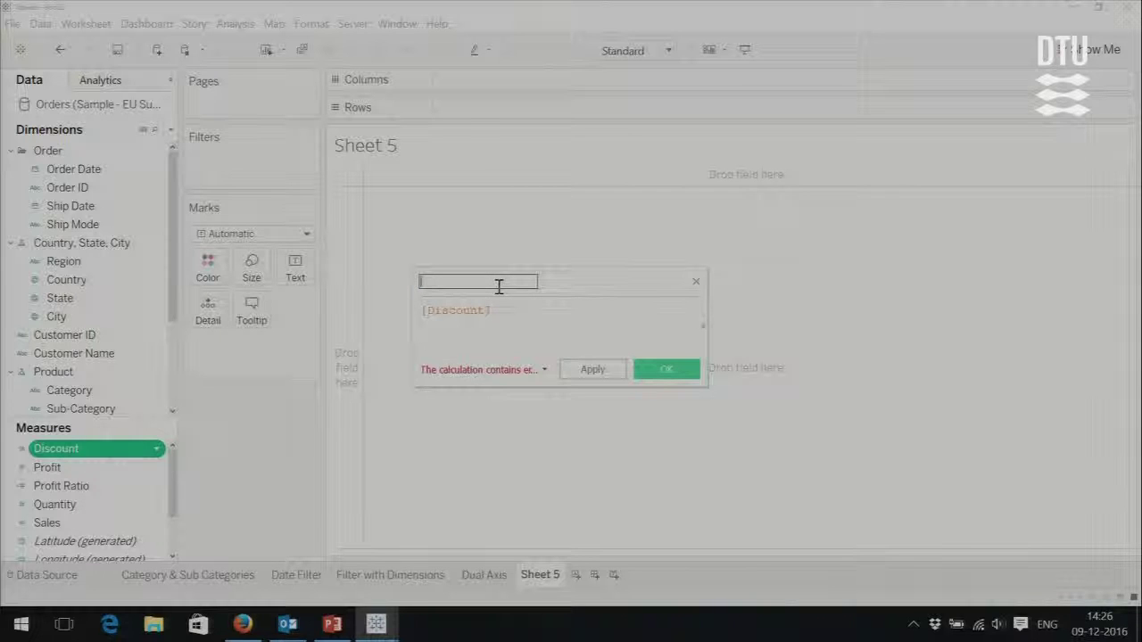
type("2014 Sales")
- Replace the [Discount] formula of the calculated field with the start of an IIF function
left_click(473, 312)
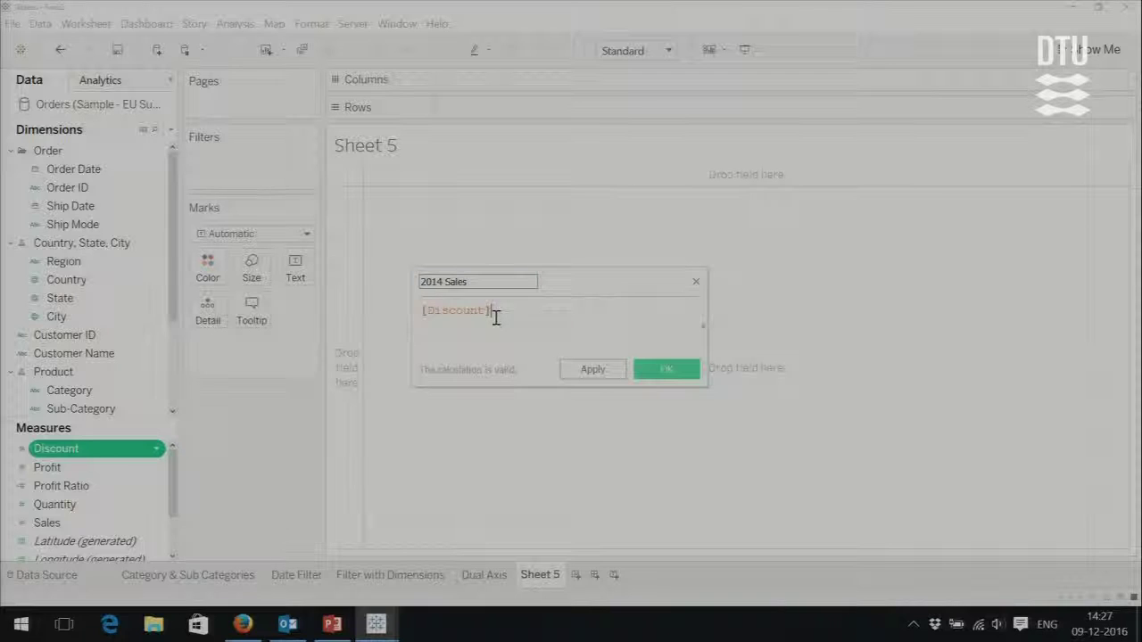
left_click_drag(495, 317, 354, 318)
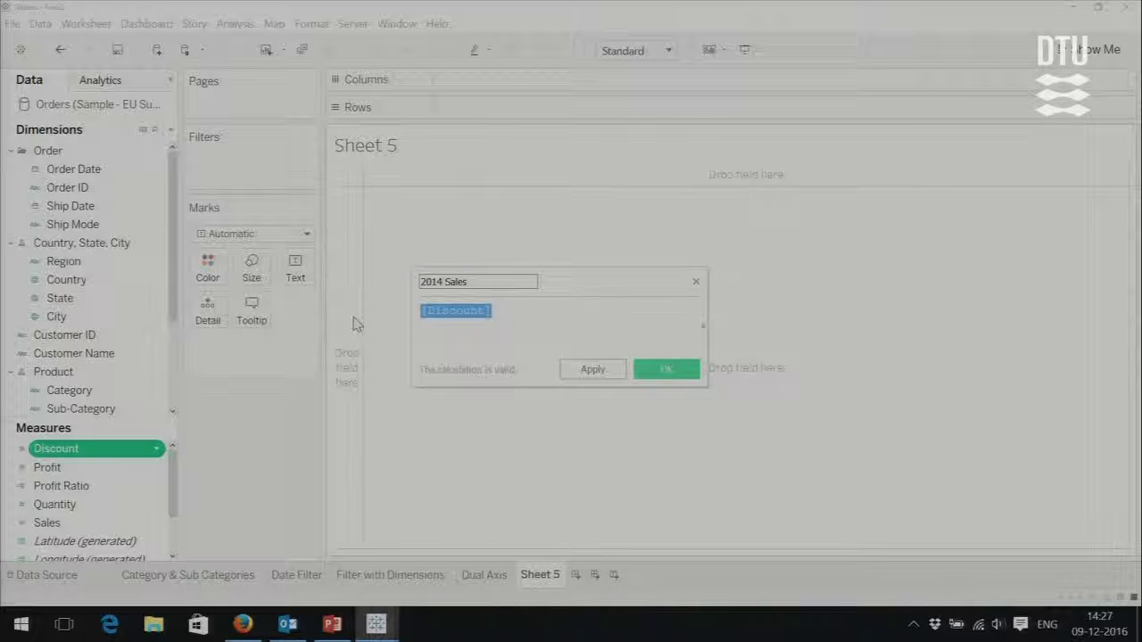
key("BackSpace")
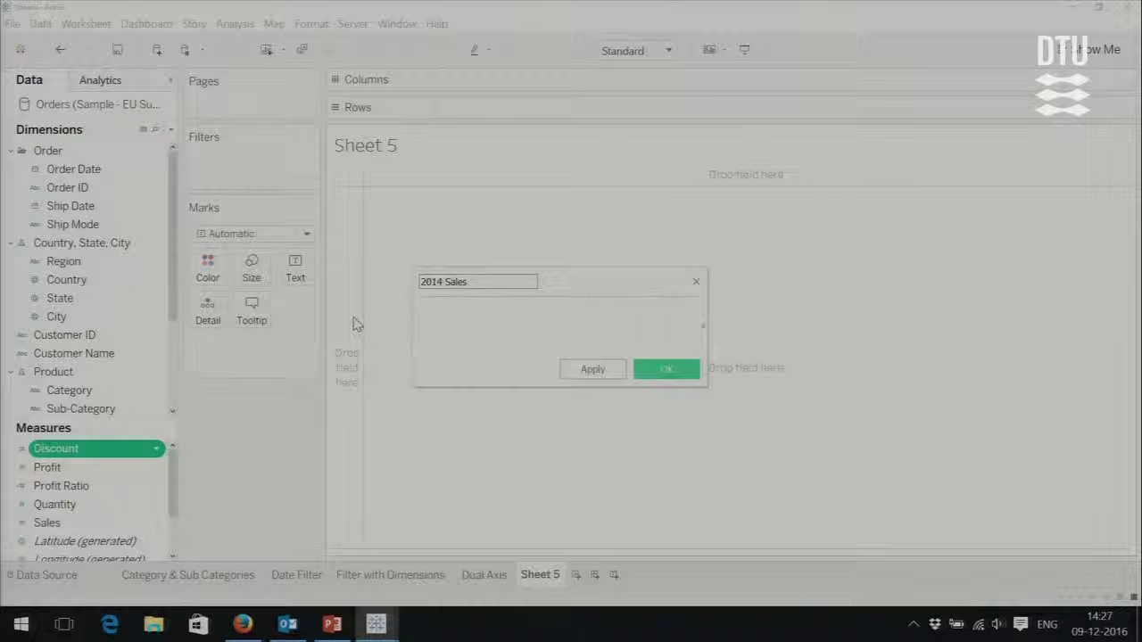
type("I")
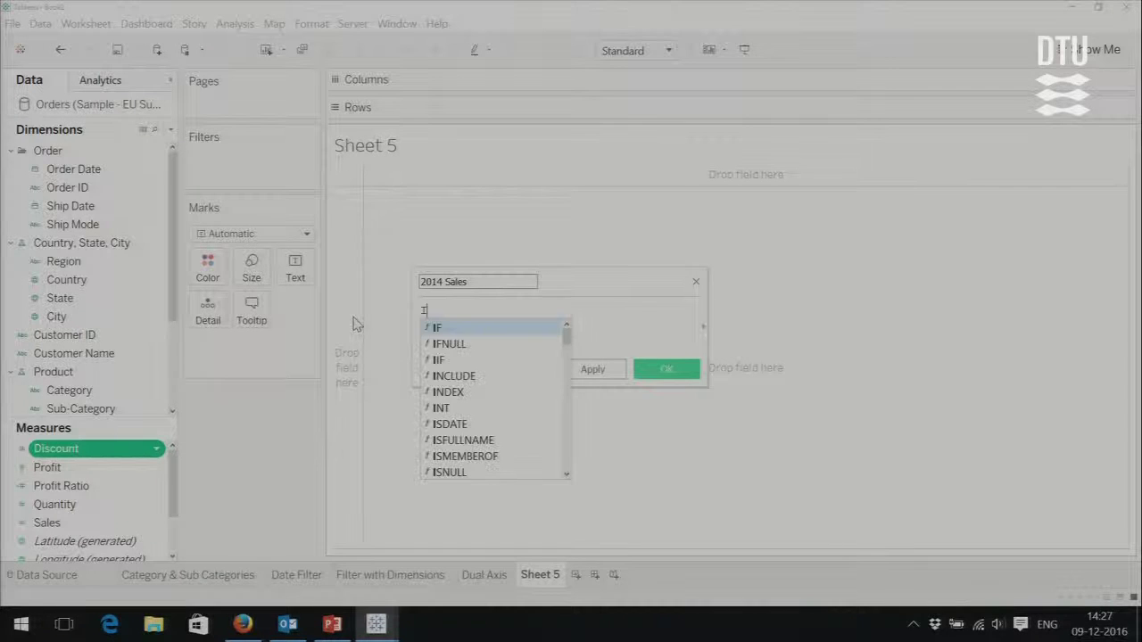
type("I")
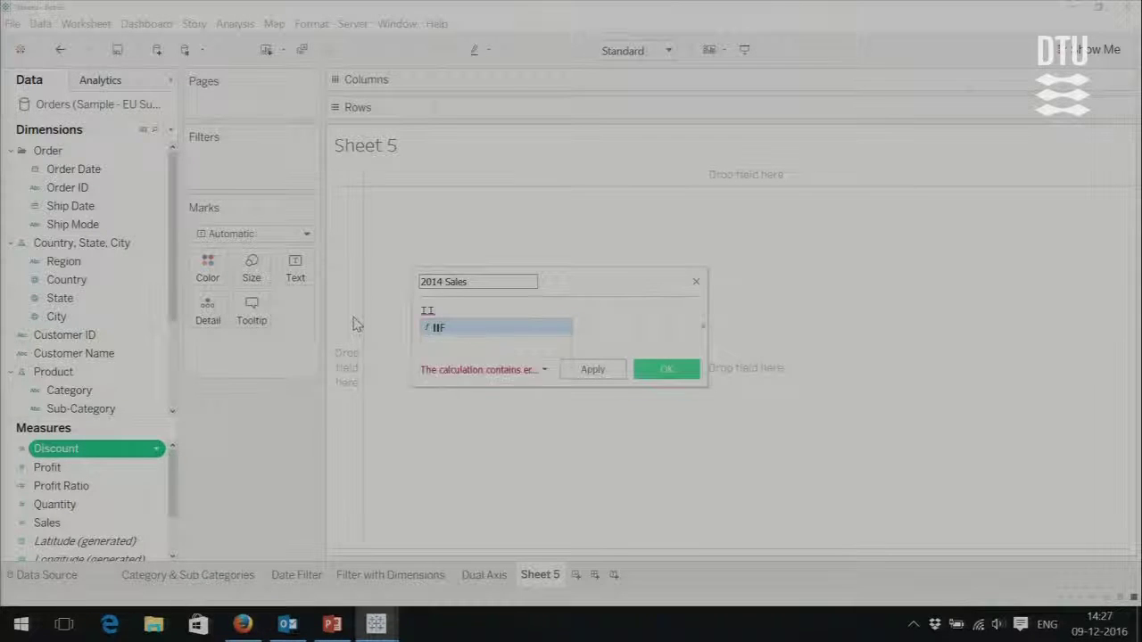
type("F (")
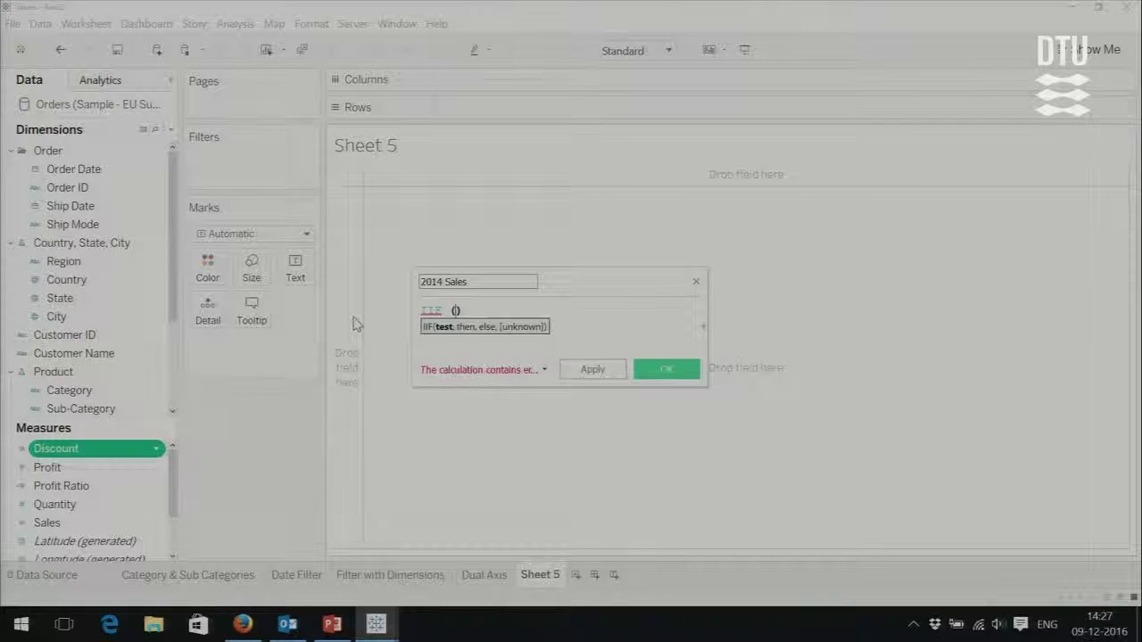
- Enter year([Order Date])=2014 as the test of the IIF function
type("year")
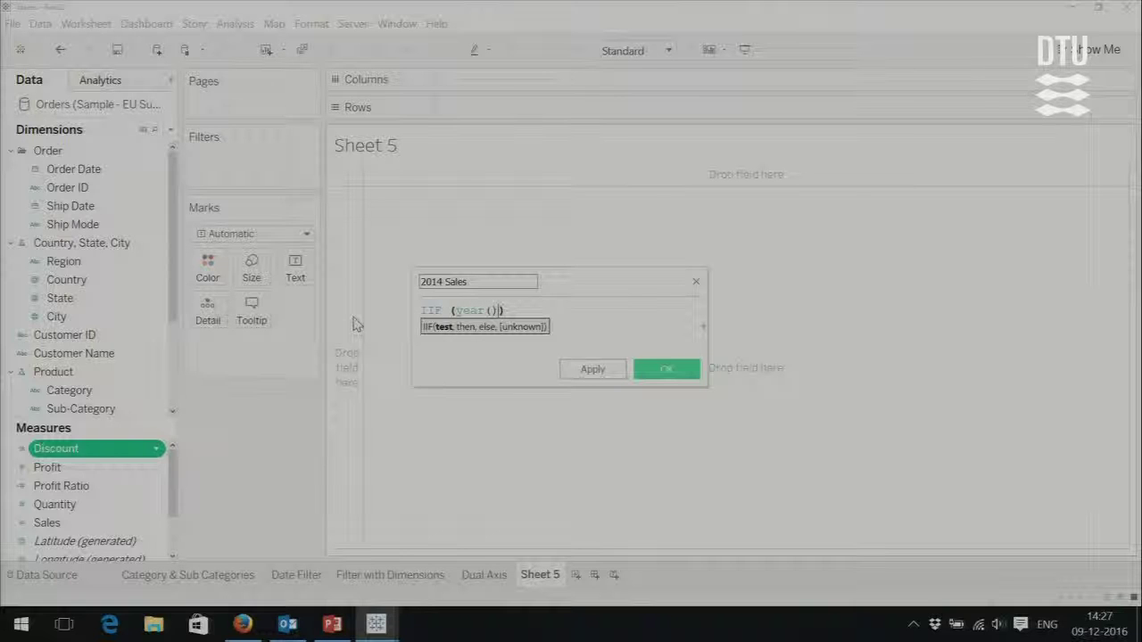
type("(")
type("order")
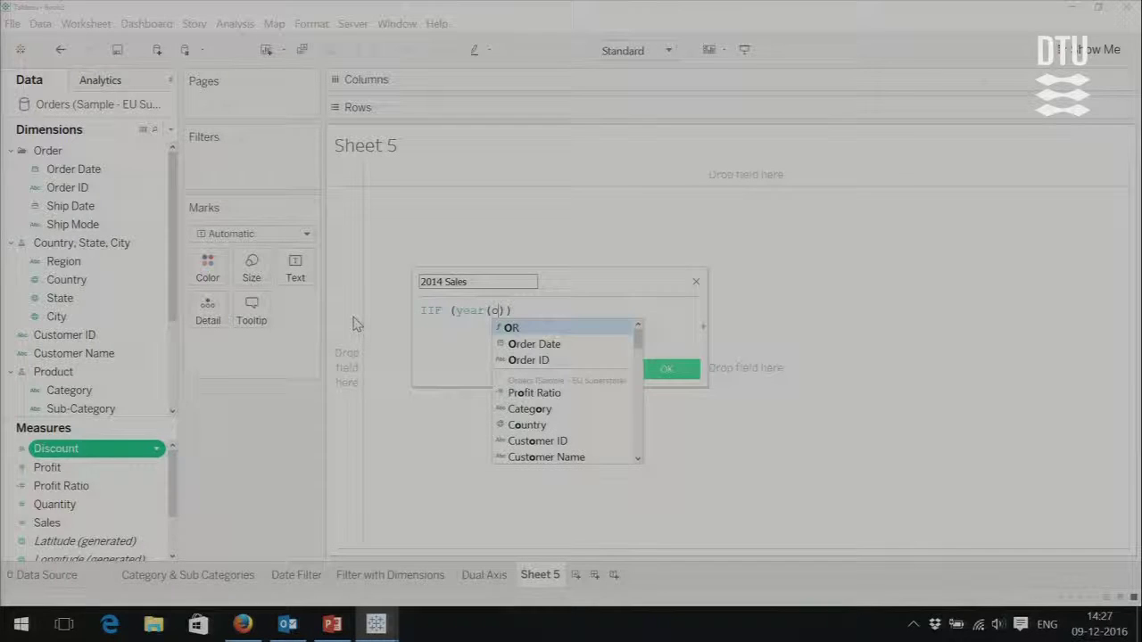
key("Down")
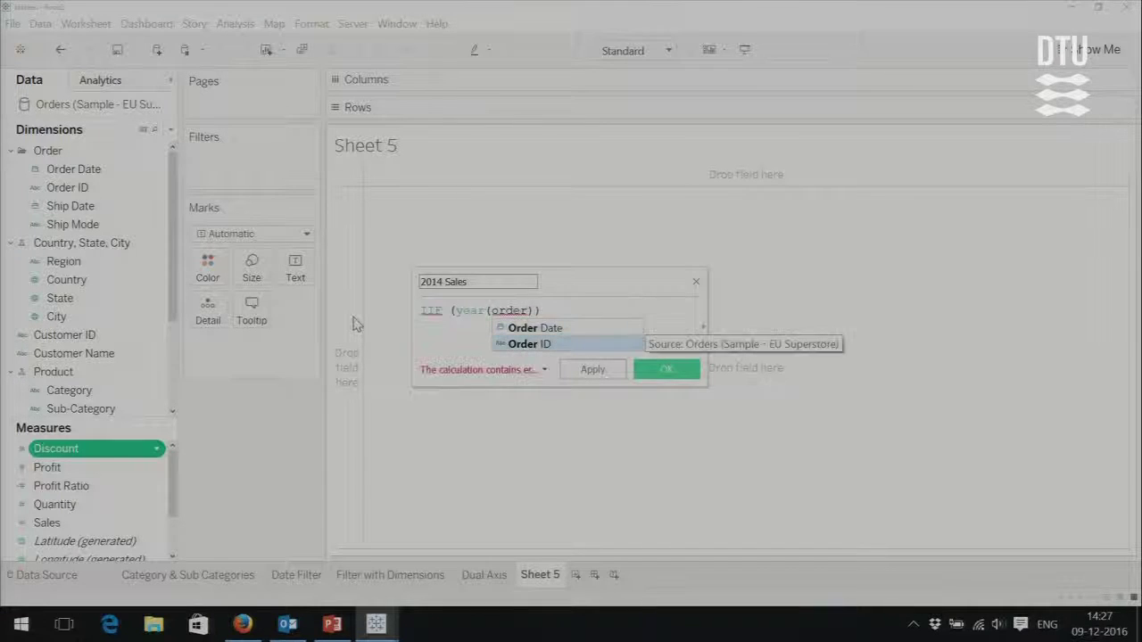
double_click(526, 327)
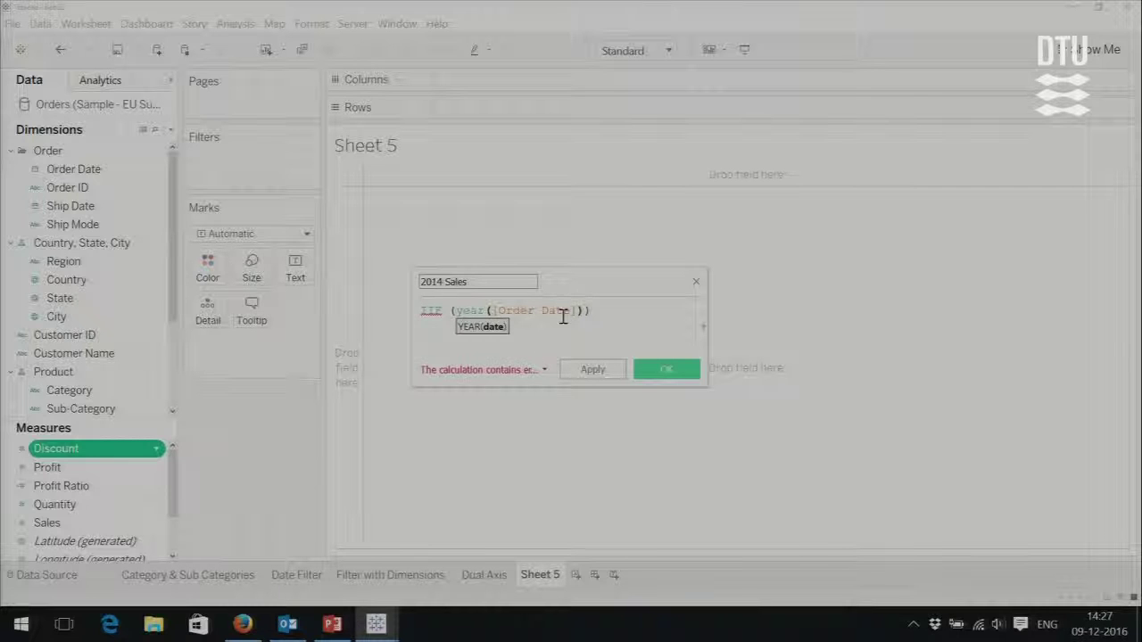
key("Right")
type("=")
type("201")
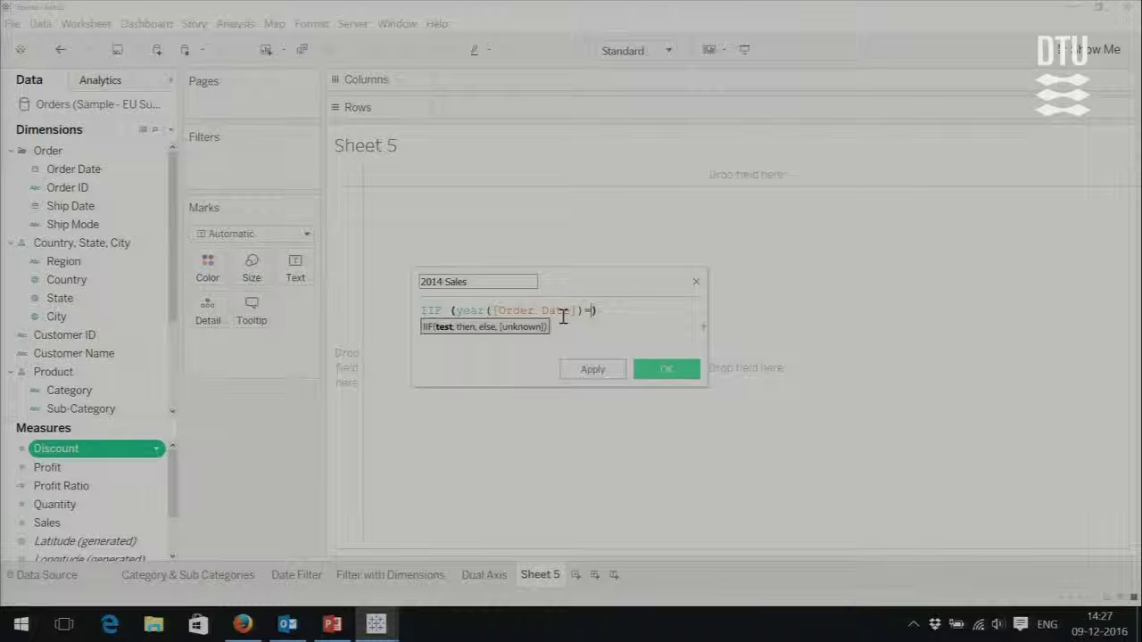
type("4")
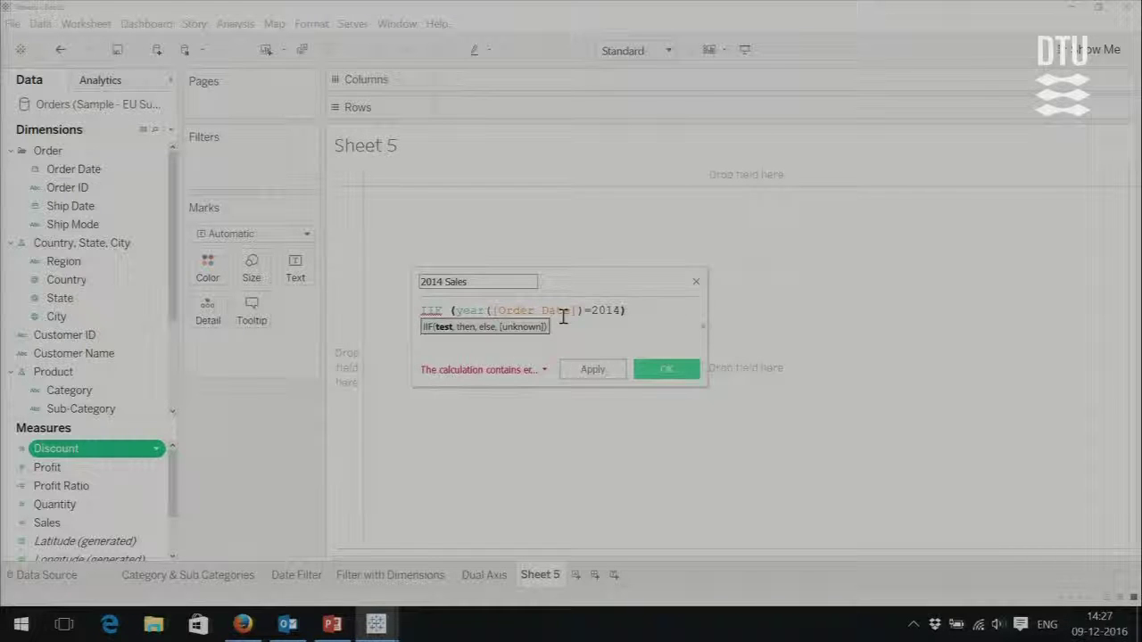
- Complete the IIF formula with [Sales] as the then value and 0 as the else value, and save the calculated field
type(", []")
key("BackSpace")
type("p")
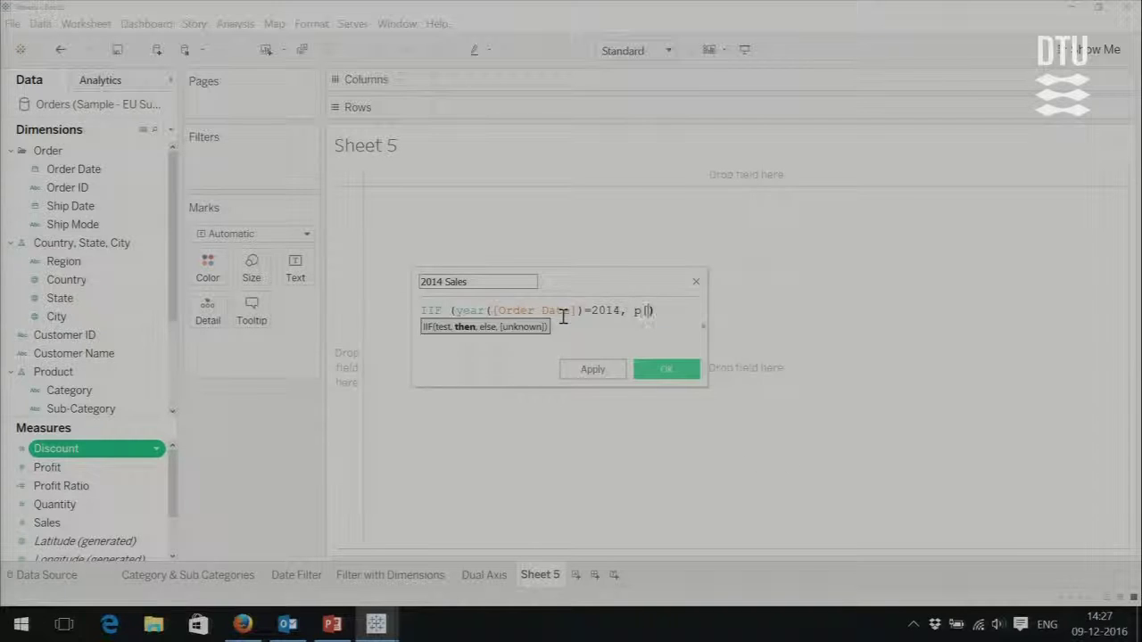
key("BackSpace")
type("[]sal")
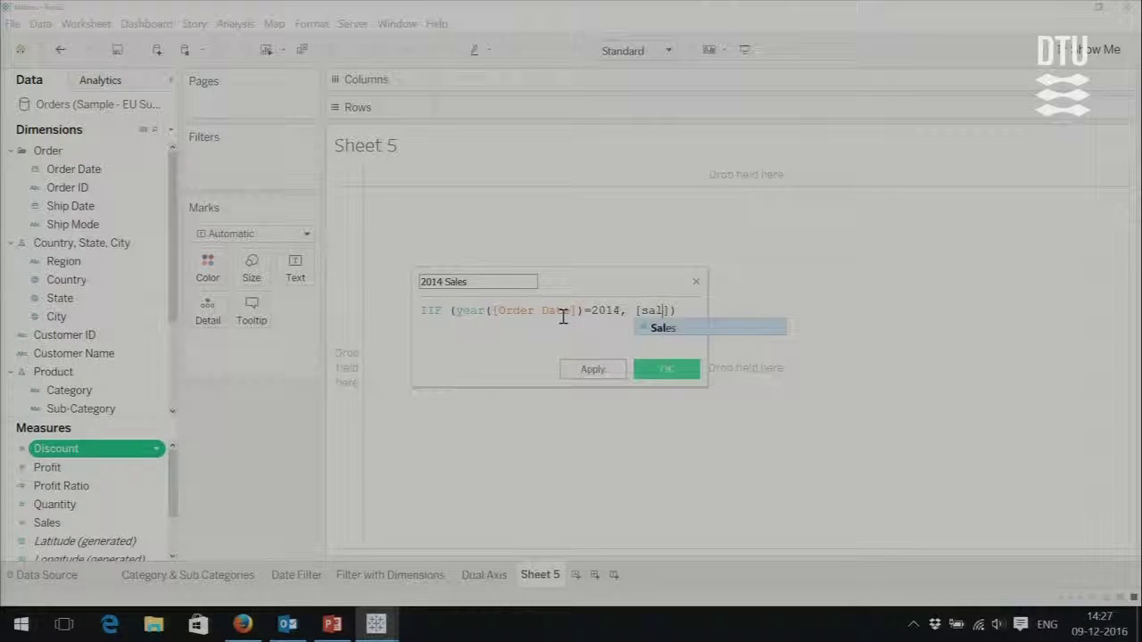
left_click(656, 329)
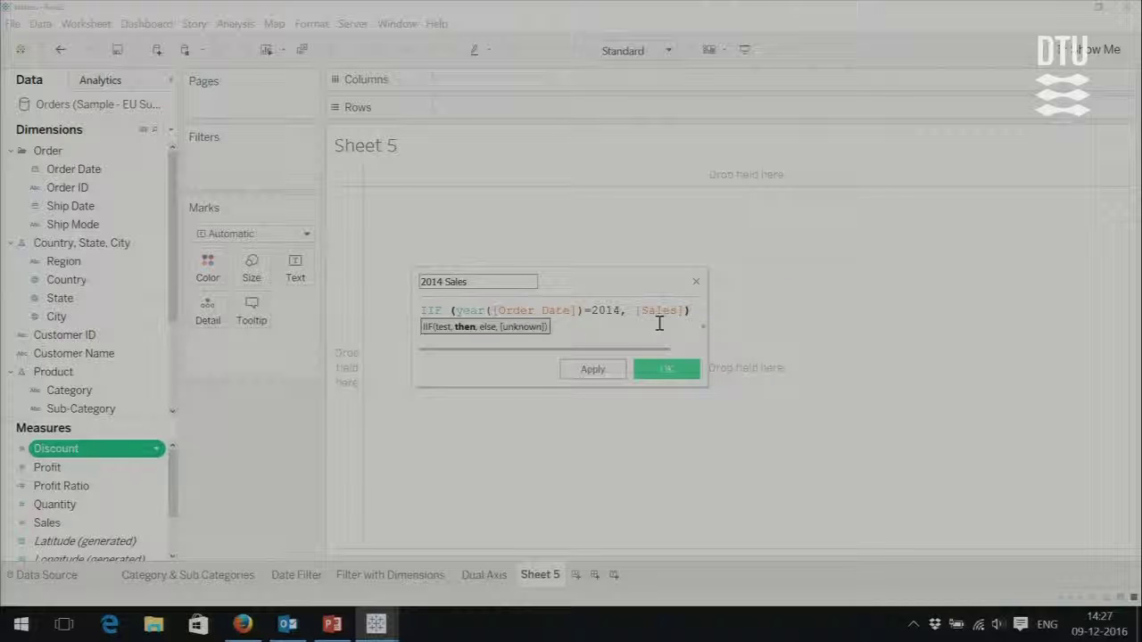
type(",0")
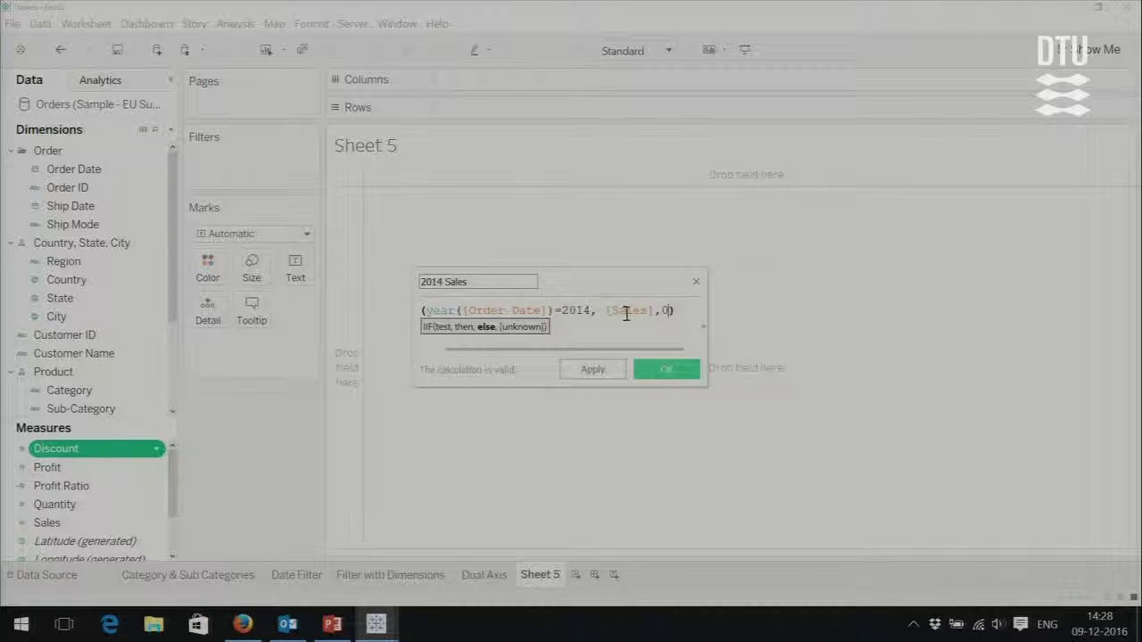
left_click(675, 373)
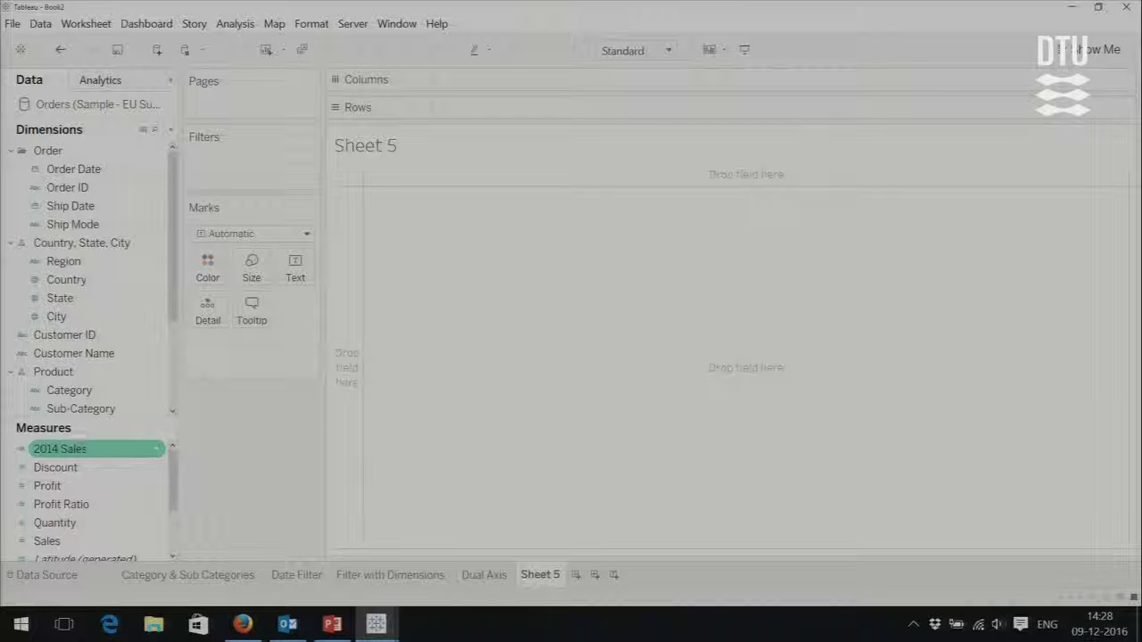
- Duplicate the 2014 Sales calculated field and rename the copy 2013 Sales
left_click(158, 450)
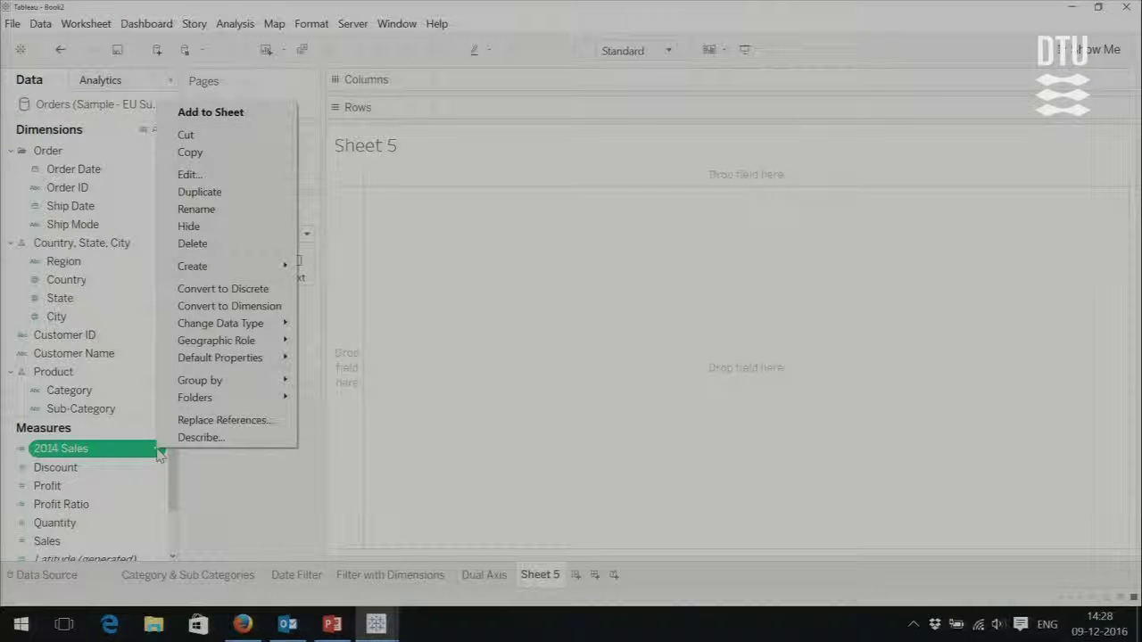
left_click(215, 194)
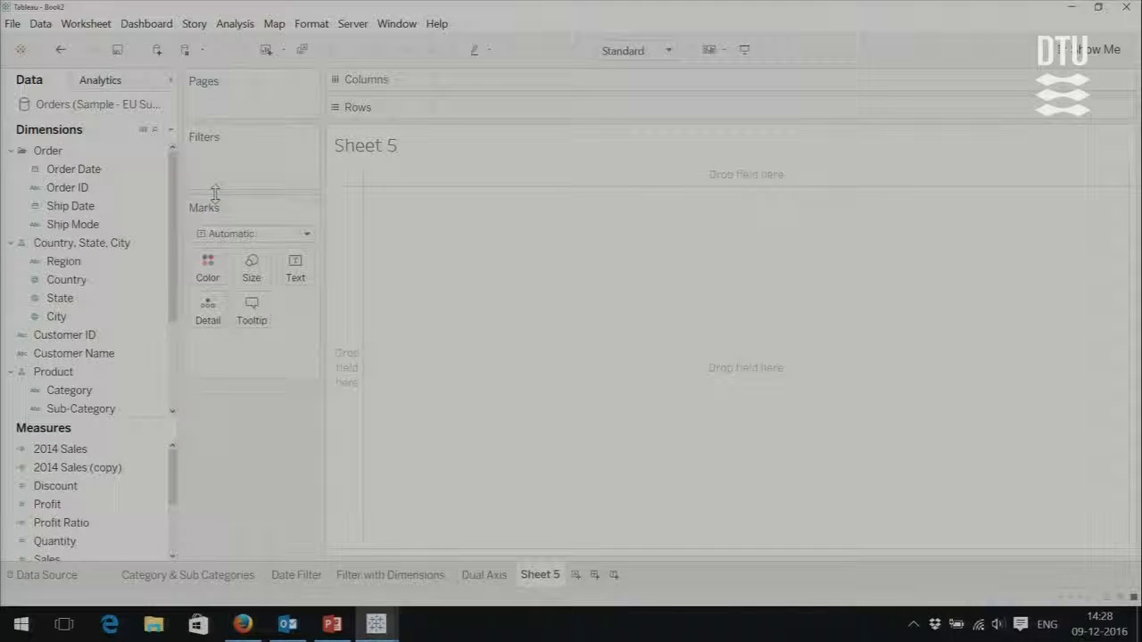
left_click(157, 471)
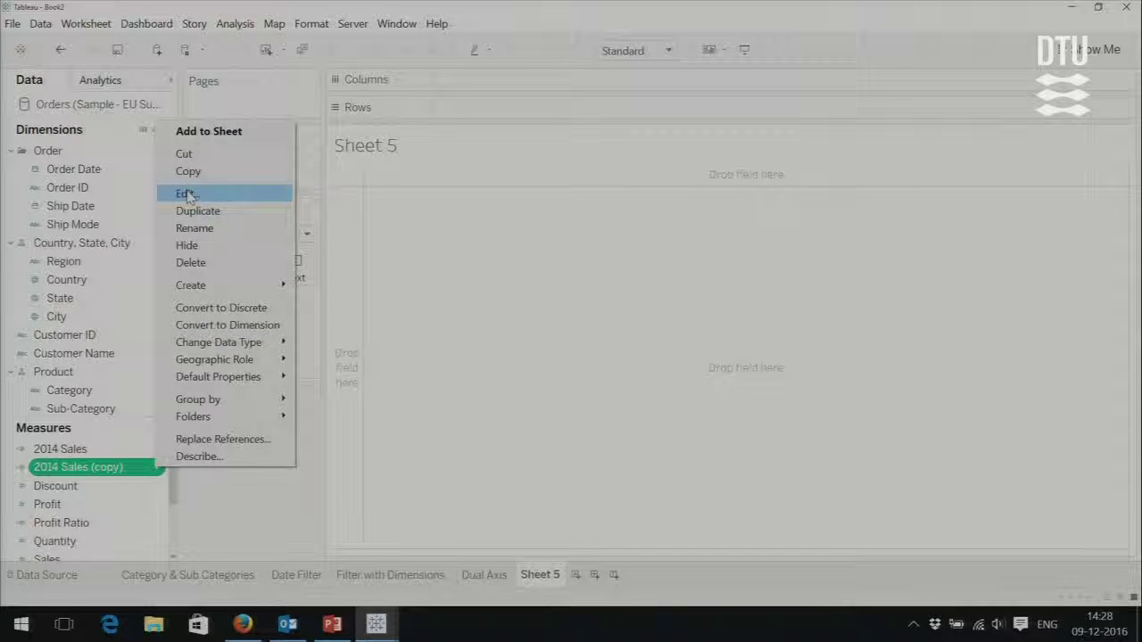
left_click(188, 196)
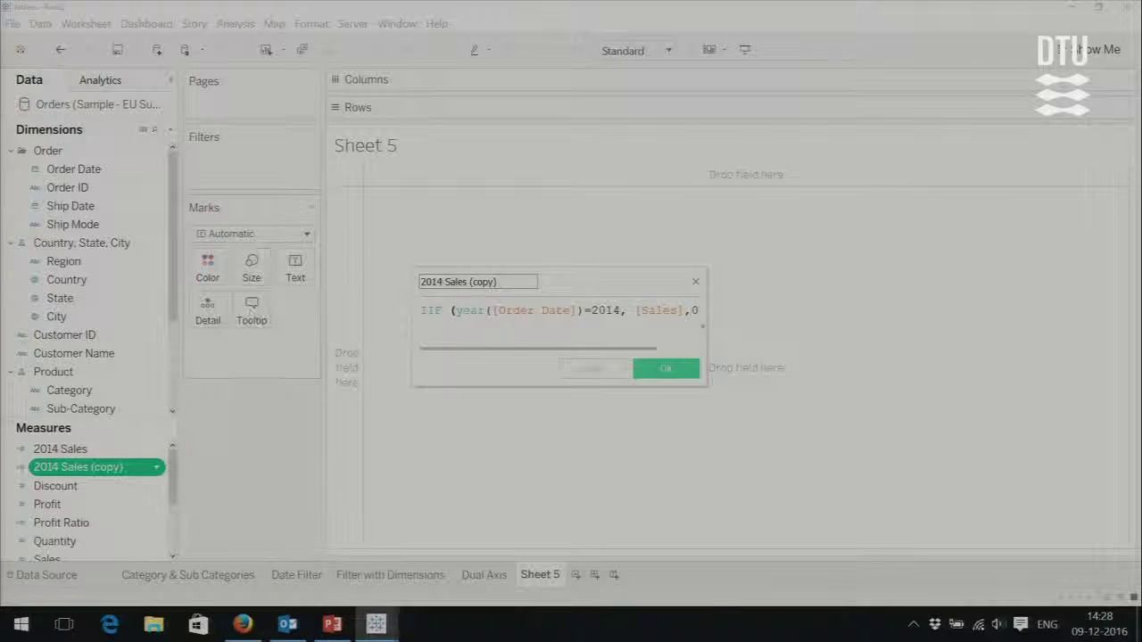
left_click_drag(523, 283, 406, 282)
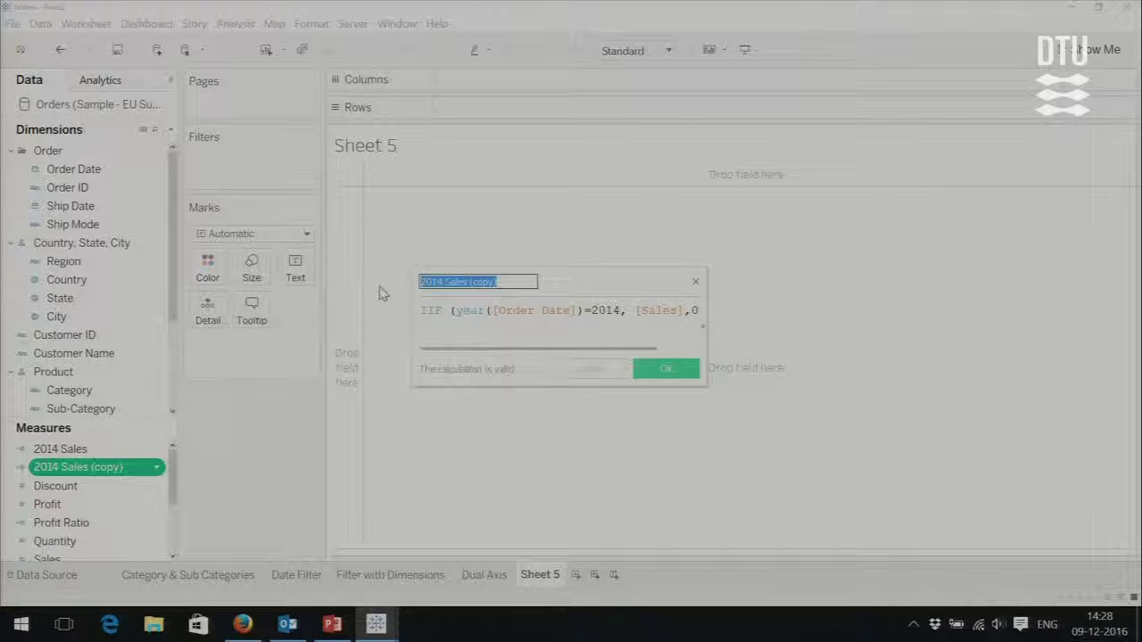
type("2013")
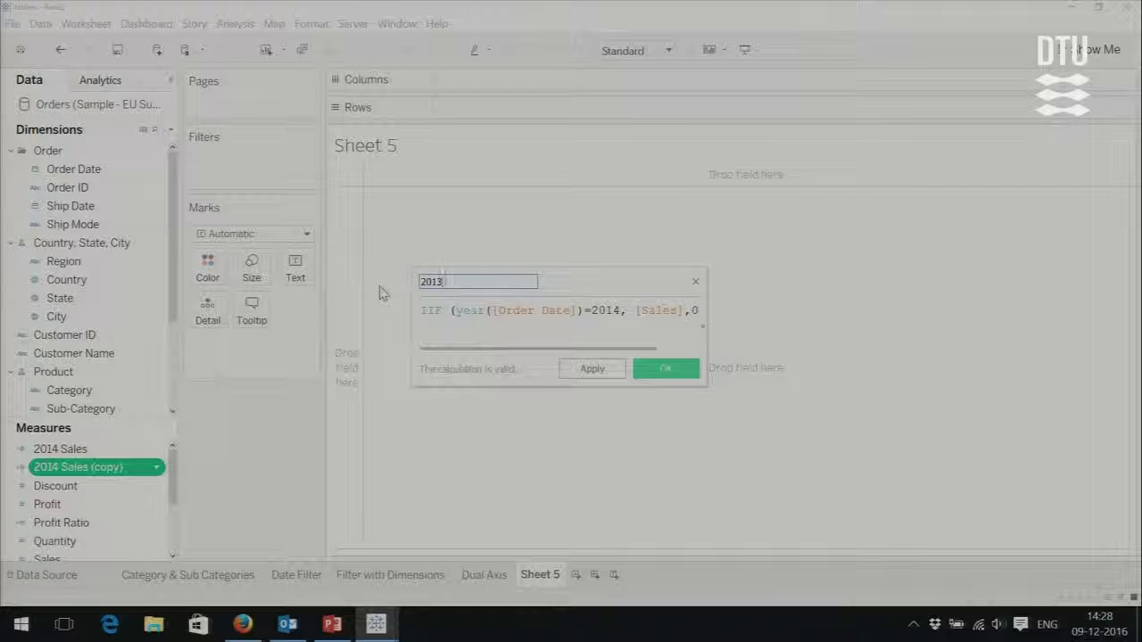
type(" Sales")
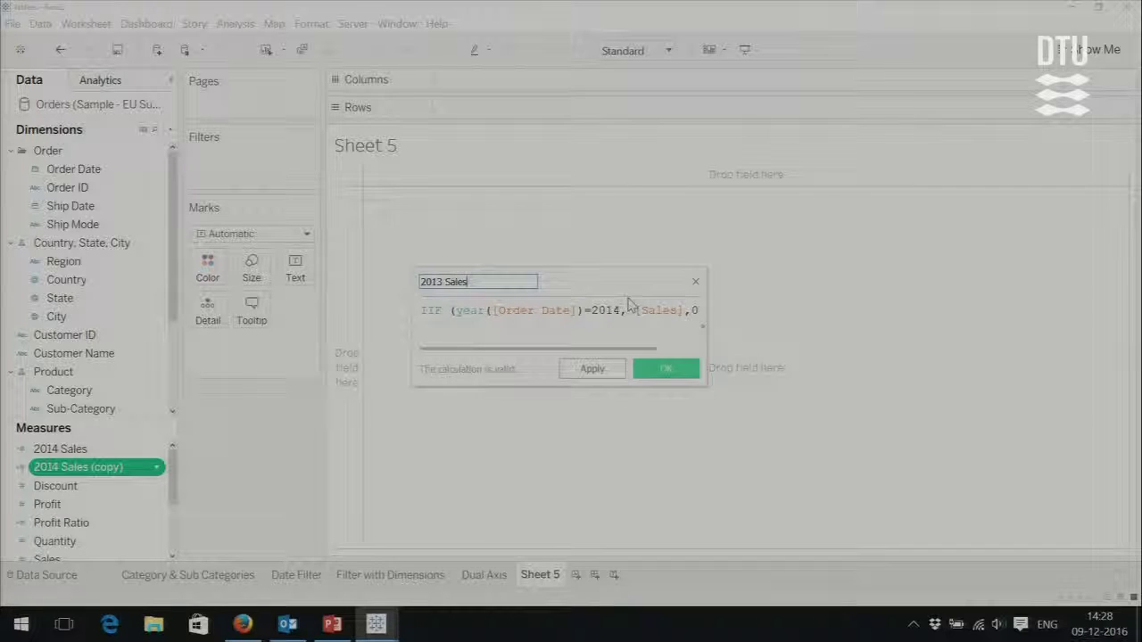
- Change the year tested in the 2013 Sales formula to 2013 and save the calculated field
left_click(622, 310)
key("BackSpace")
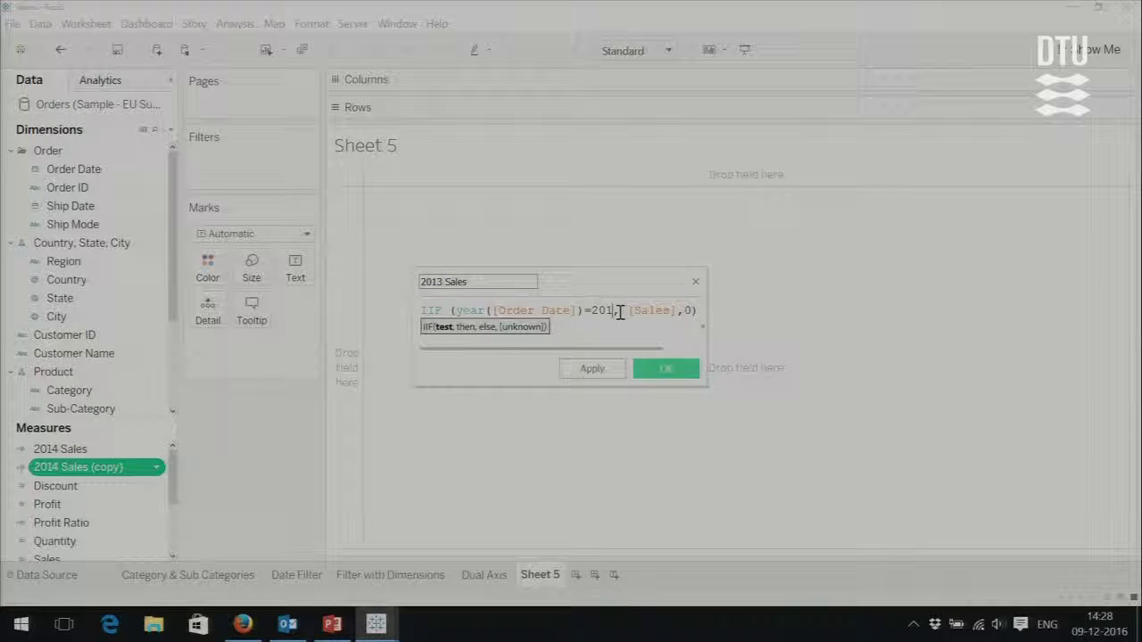
type("3")
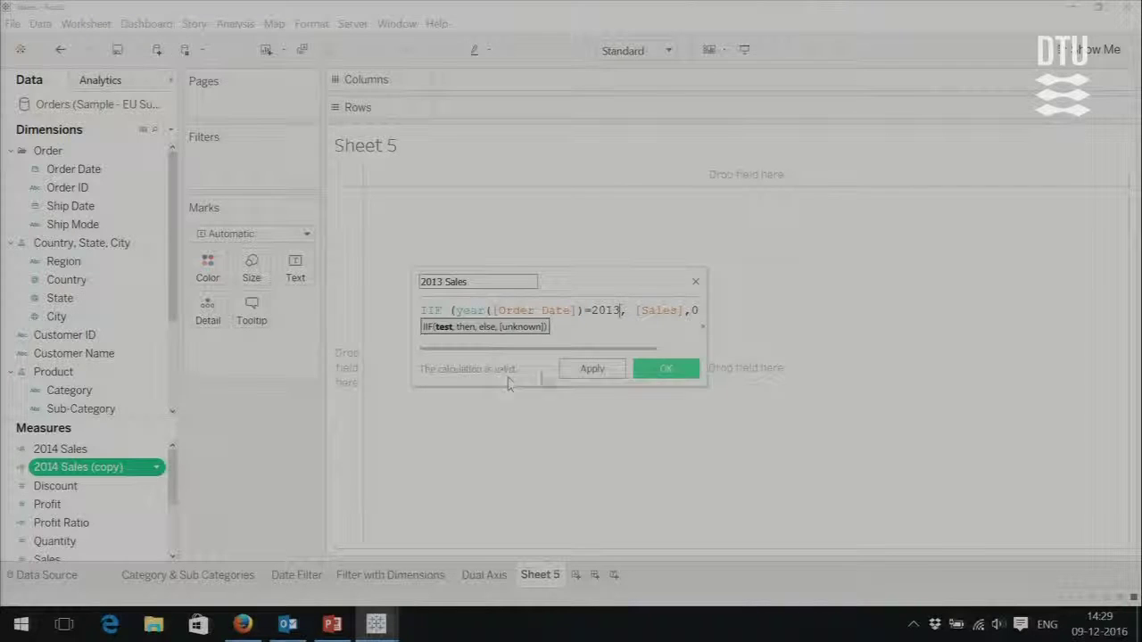
left_click(676, 370)
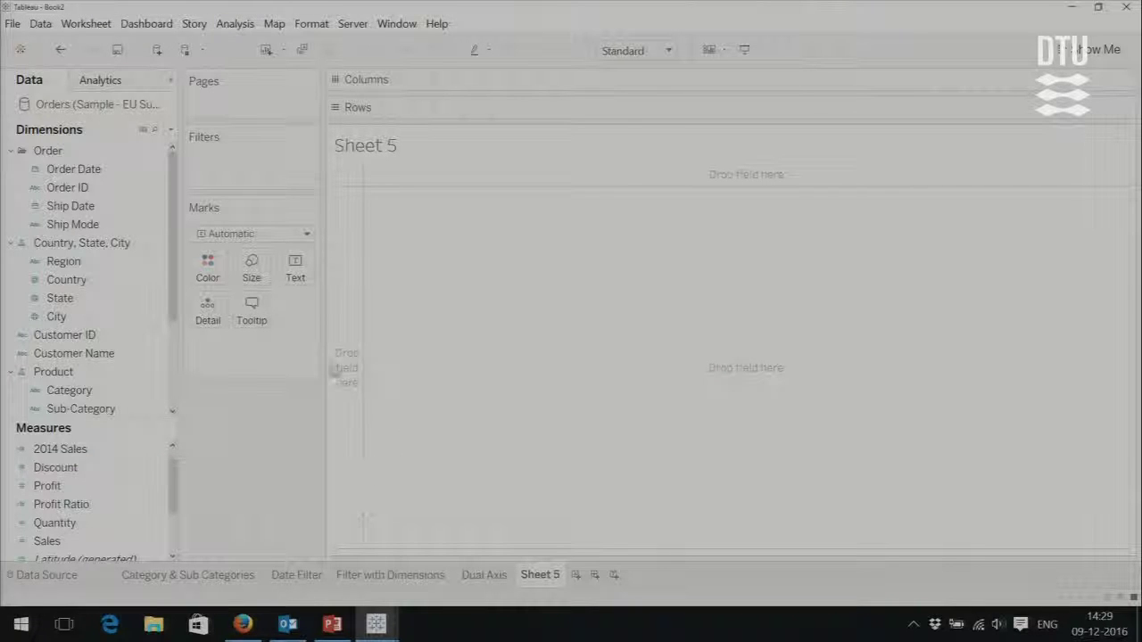
- Break the columns down by Order Date month only, without the year and quarter levels
left_click(70, 206)
left_click(73, 171)
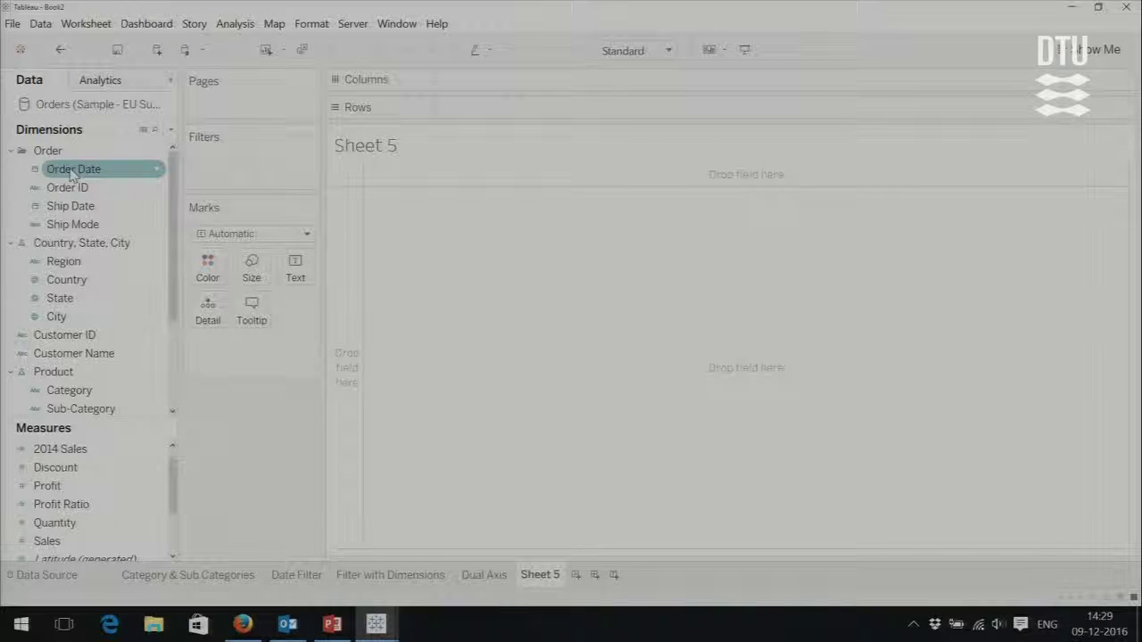
left_click_drag(174, 466, 161, 413)
left_click_drag(73, 169, 450, 93)
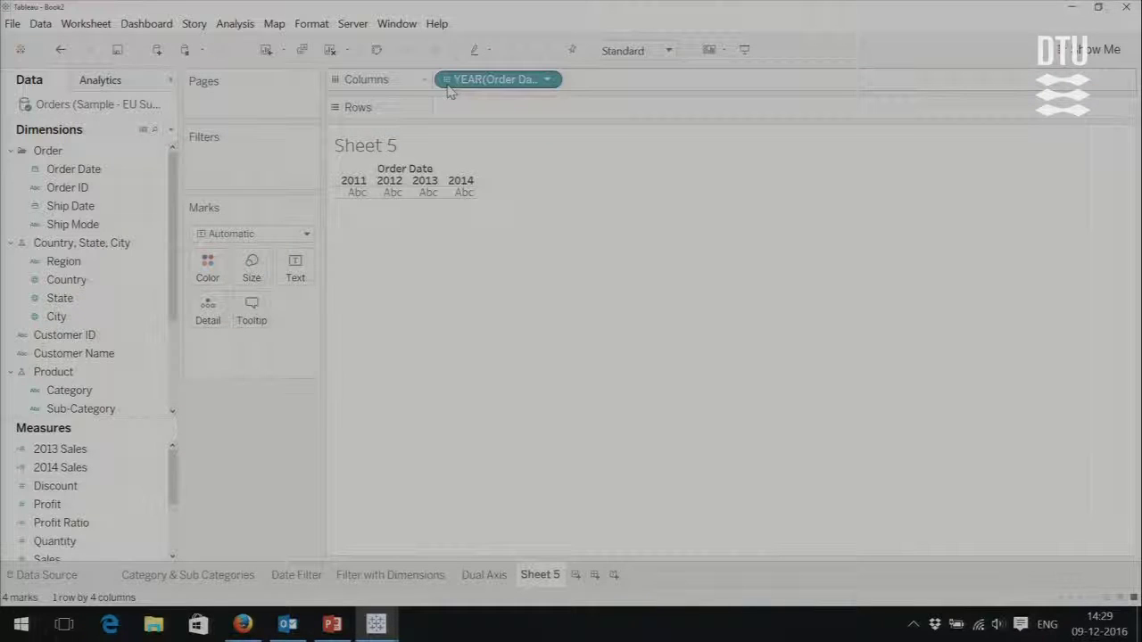
left_click(446, 80)
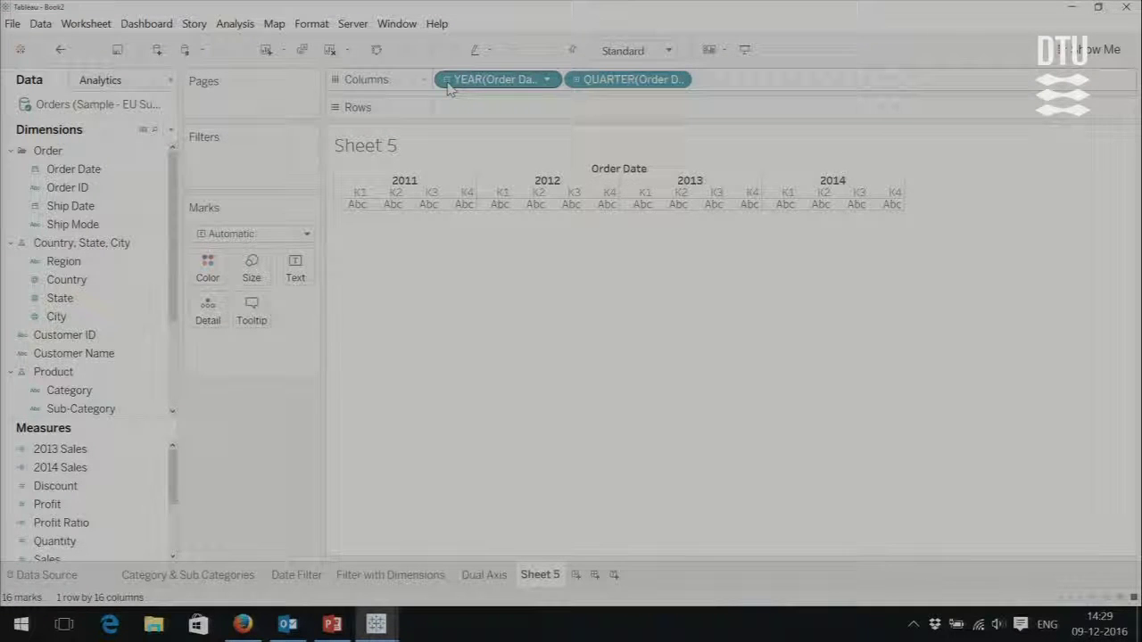
left_click(446, 79)
left_click(448, 84)
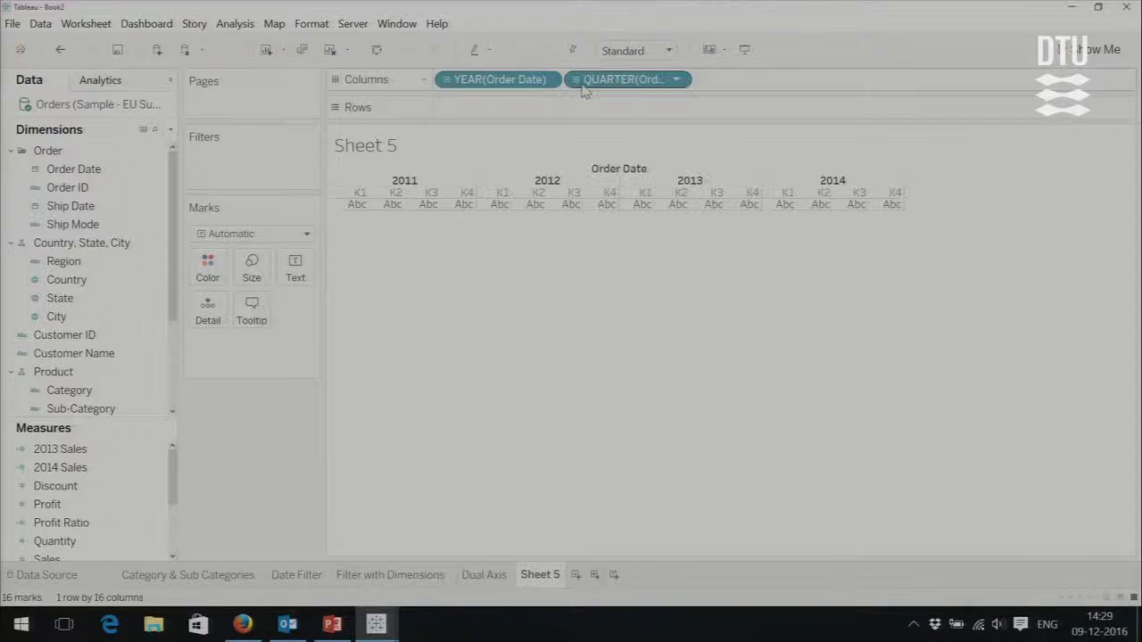
left_click(577, 84)
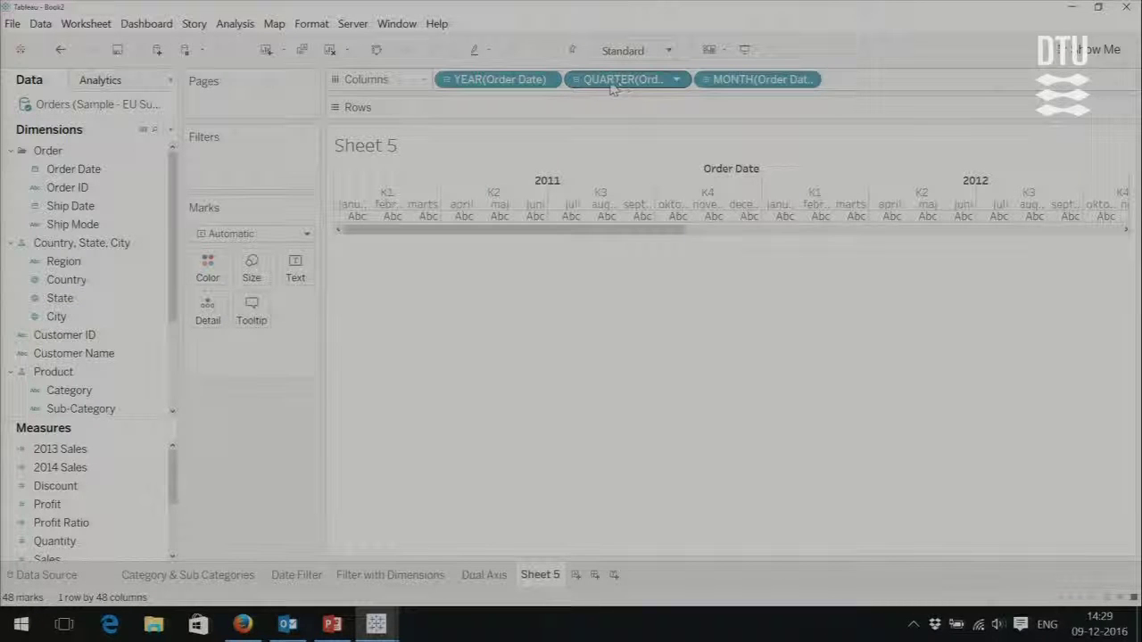
left_click_drag(634, 81, 242, 434)
left_click_drag(467, 90, 237, 459)
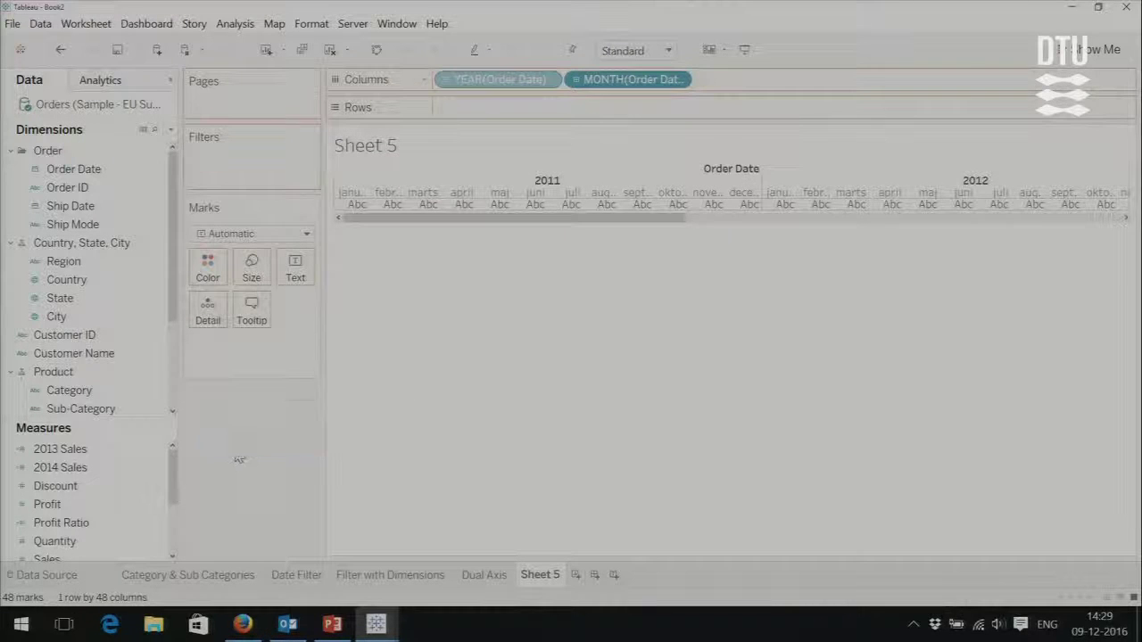
- Plot 2013 Sales on the rows and add 2014 Sales as a second axis on the same chart
left_click(79, 468)
left_click(61, 449)
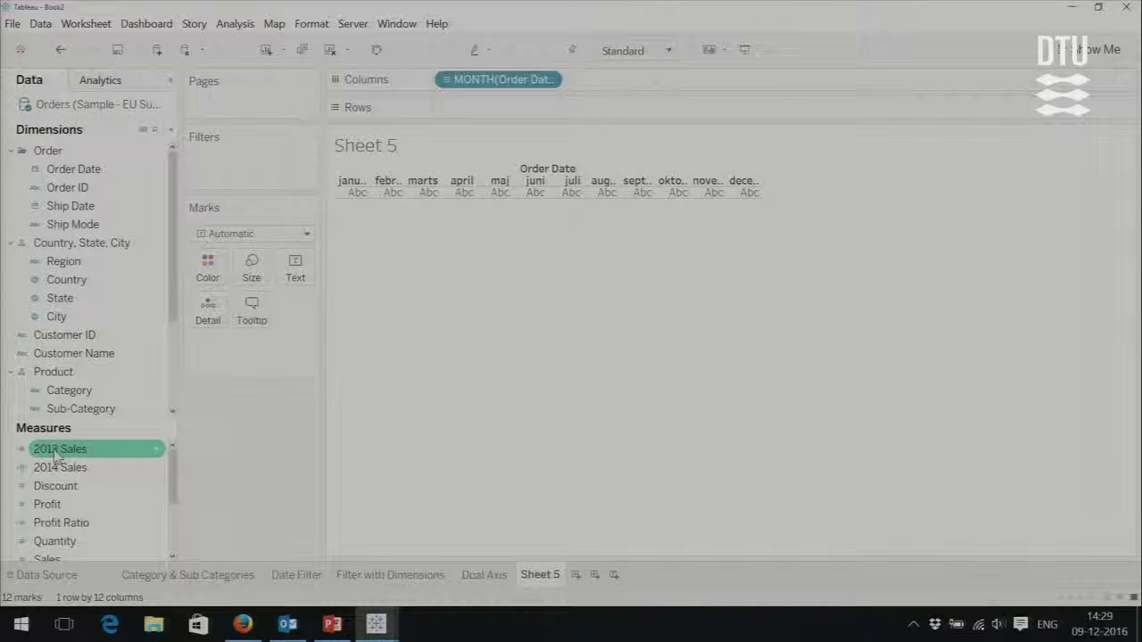
left_click_drag(62, 449, 474, 111)
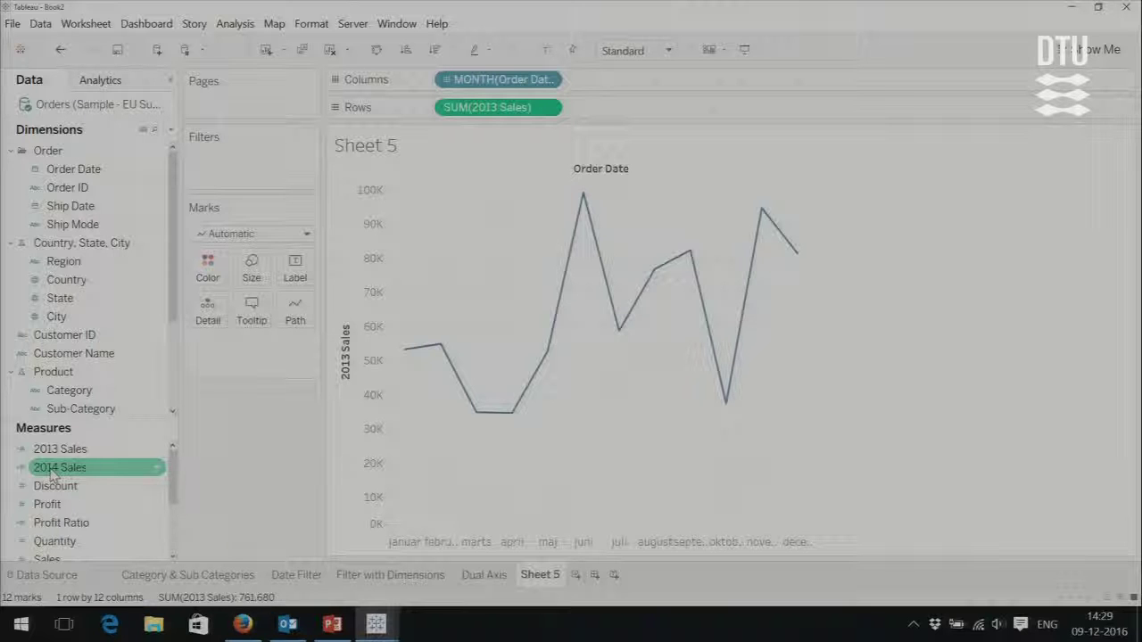
left_click_drag(51, 475, 783, 346)
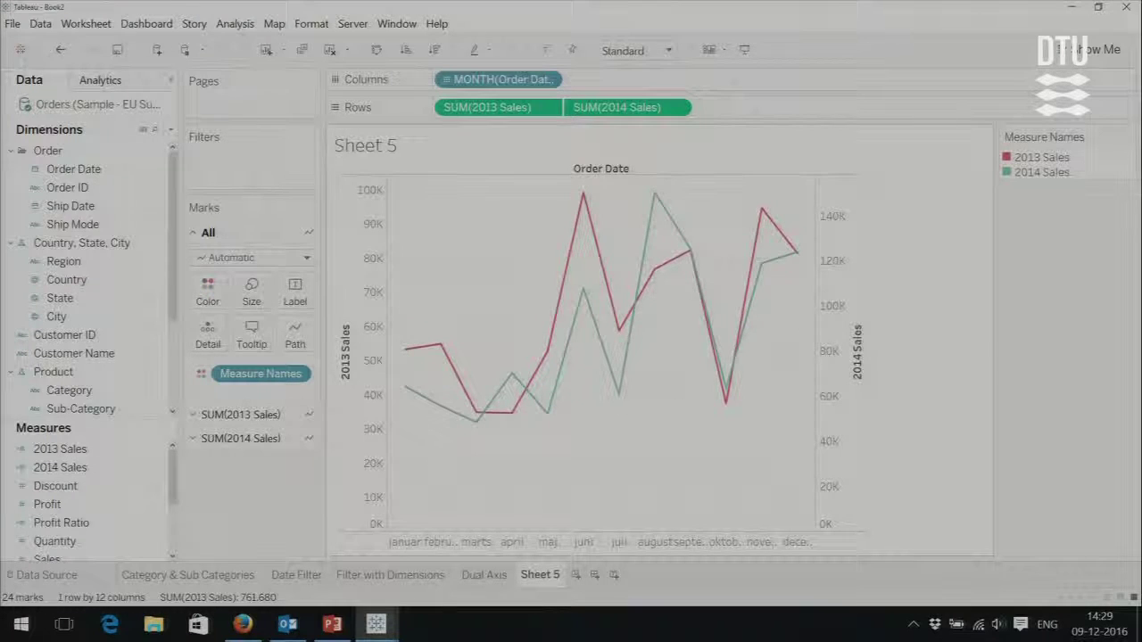
- Change the mark type of the 2014 Sales series to Circle
mouse_move(508, 394)
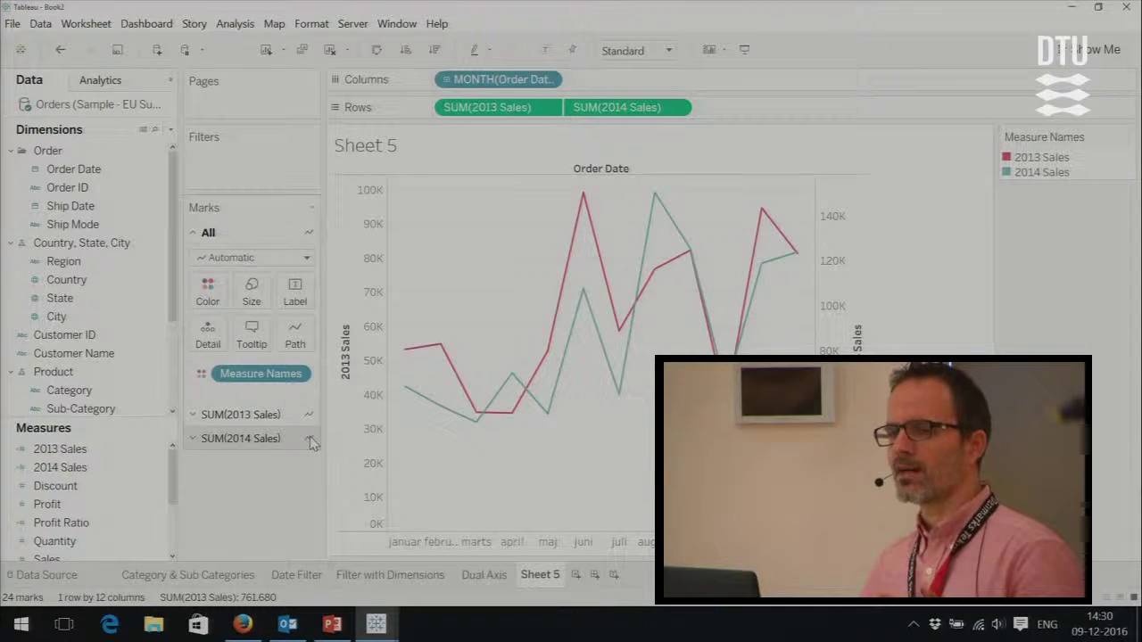
left_click(231, 441)
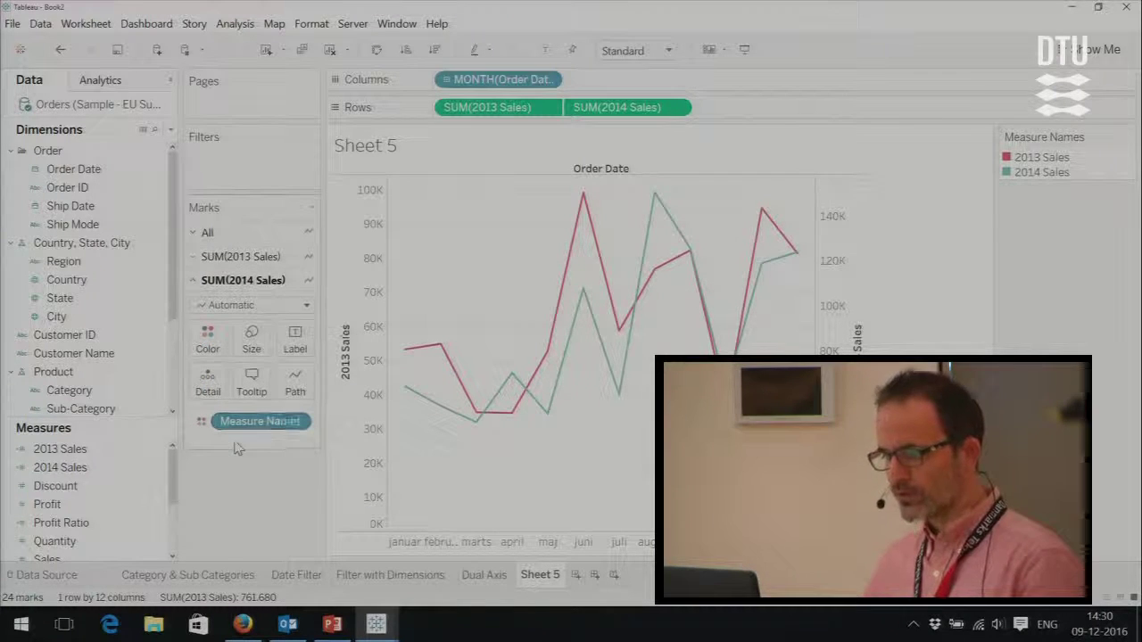
left_click(306, 305)
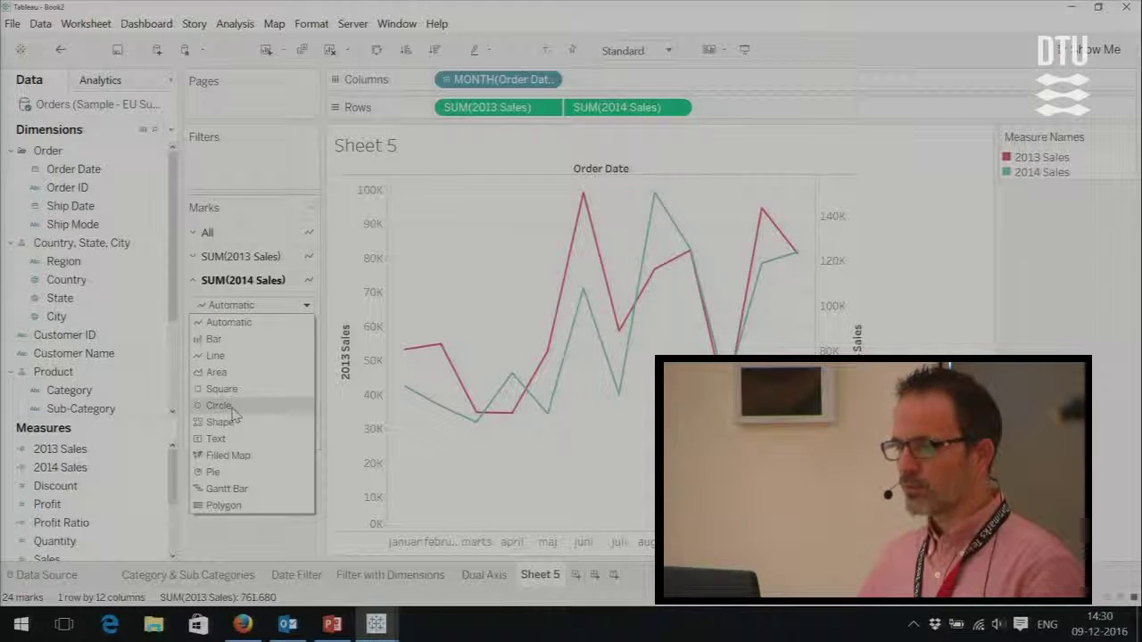
key("Escape")
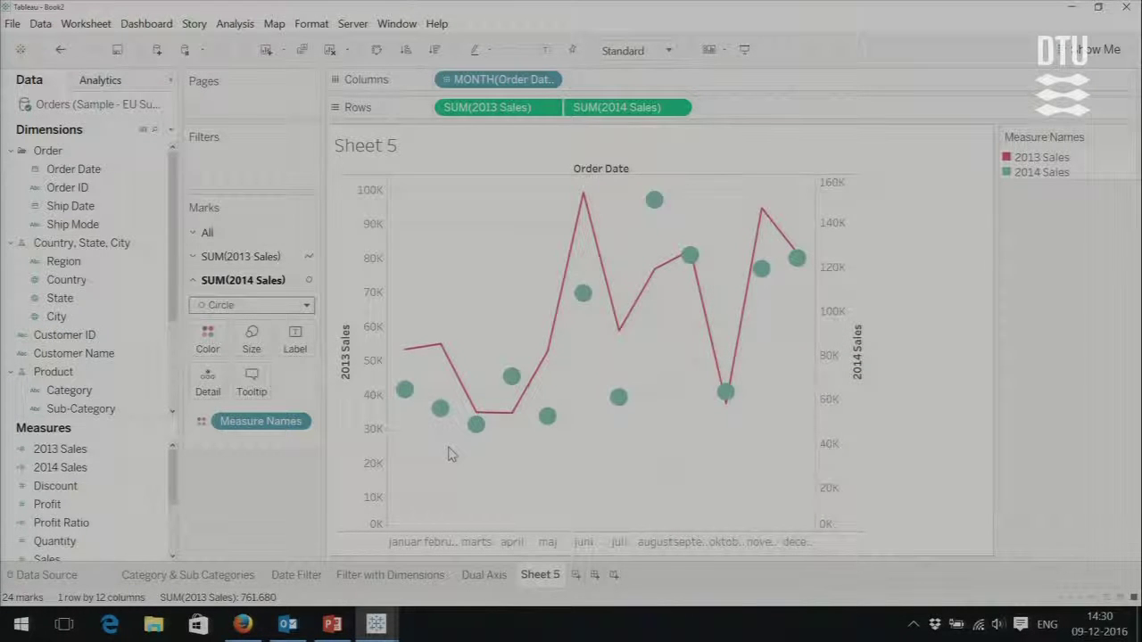
- Rename the Sheet 5 worksheet as Comparing years Sales
mouse_move(476, 424)
mouse_move(545, 421)
double_click(546, 575)
key("BackSpace")
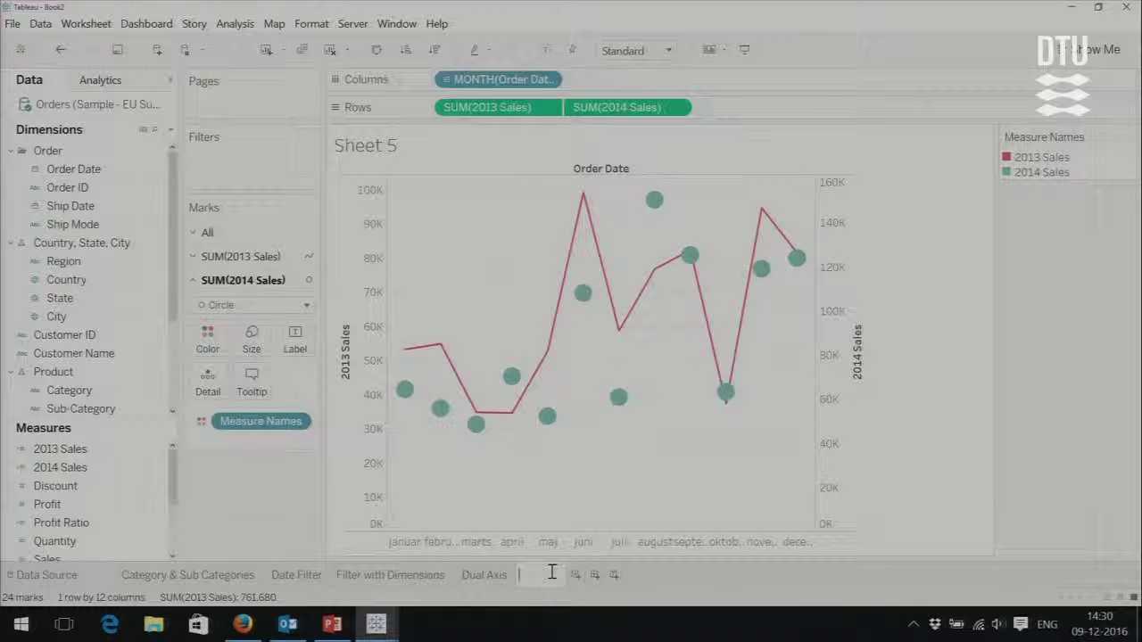
type("Comparing ye")
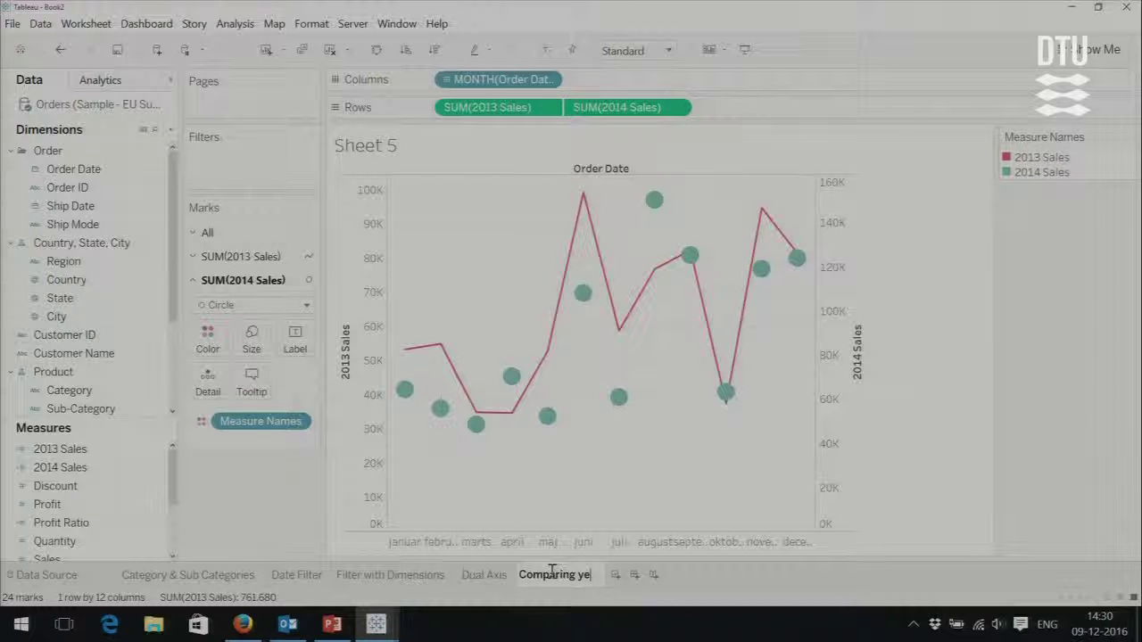
type("ars Sales")
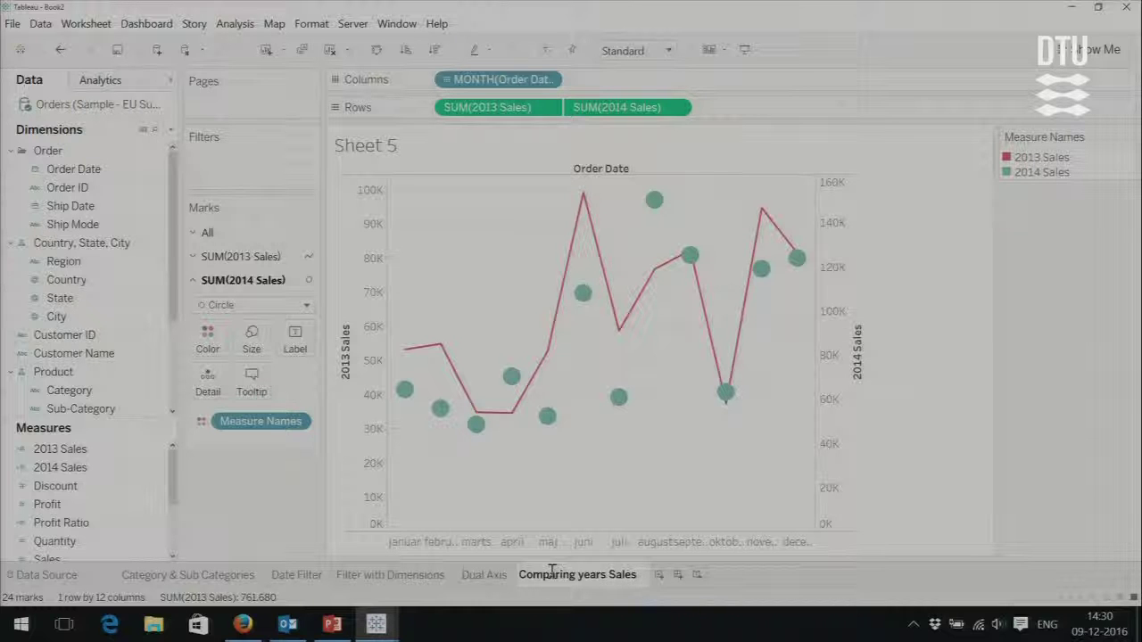
key("Return")
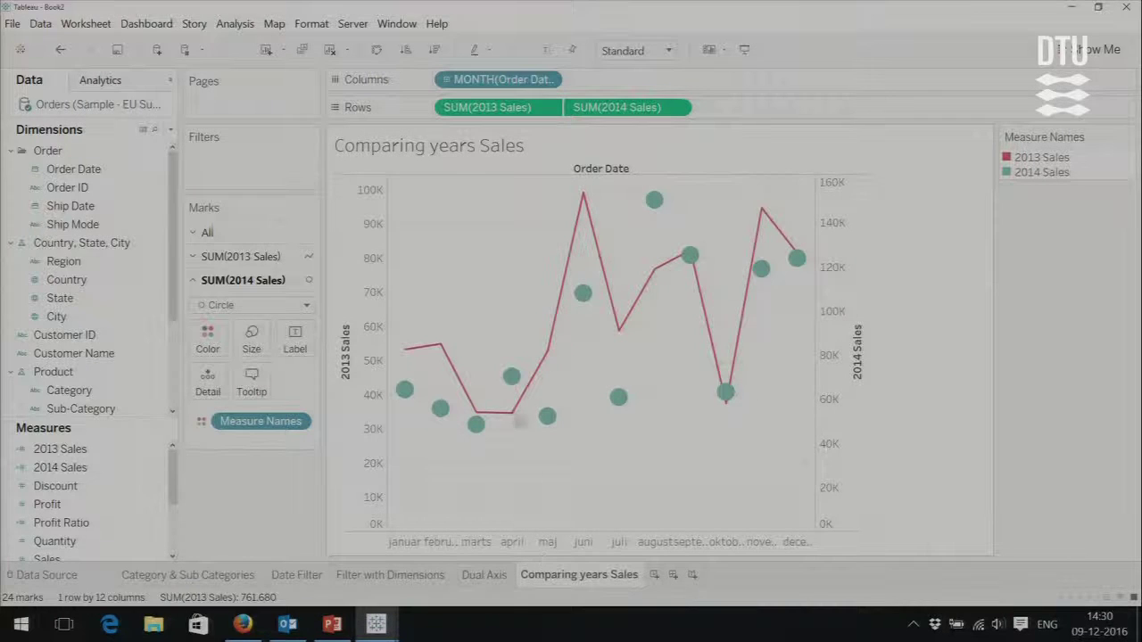
- Save the workbook as Tableau Tutorial in the Workbooks folder
mouse_move(522, 421)
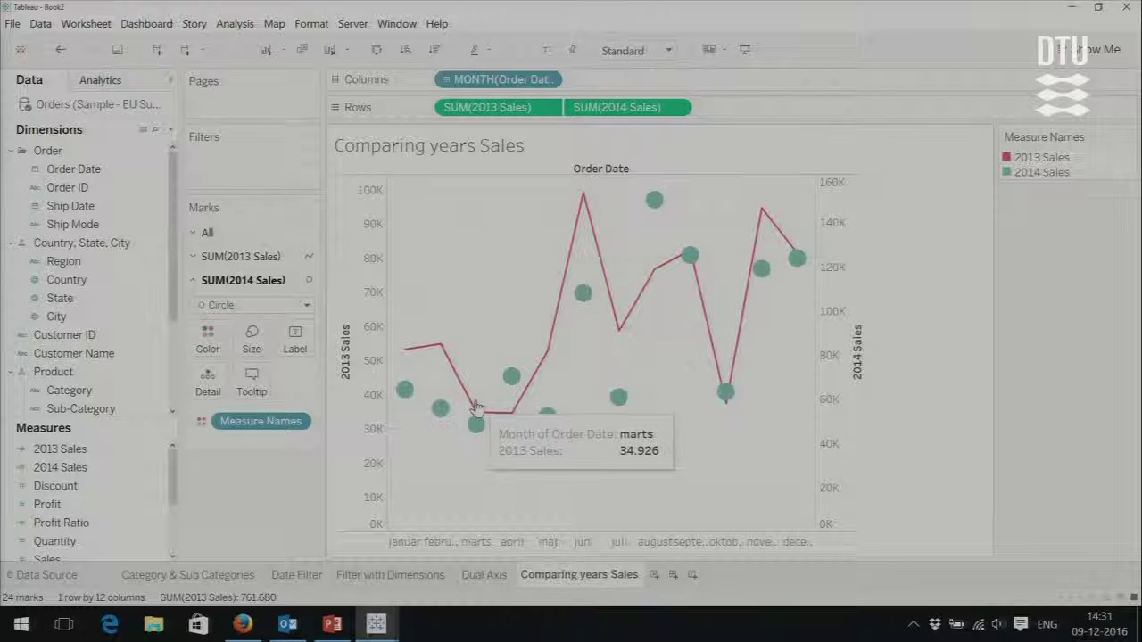
left_click(13, 24)
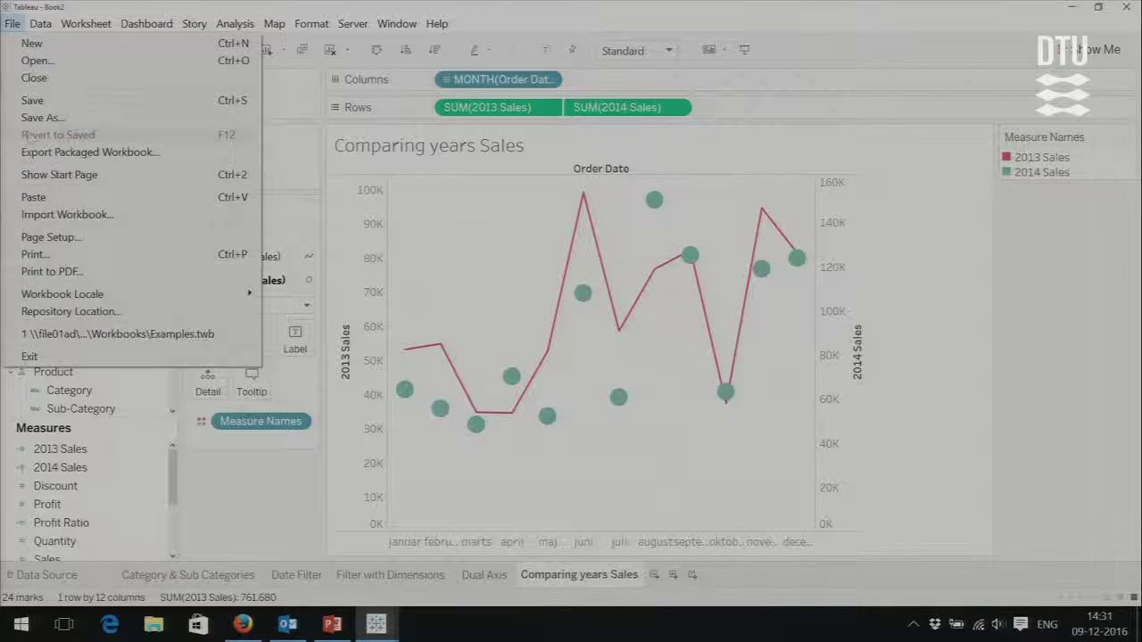
left_click(34, 120)
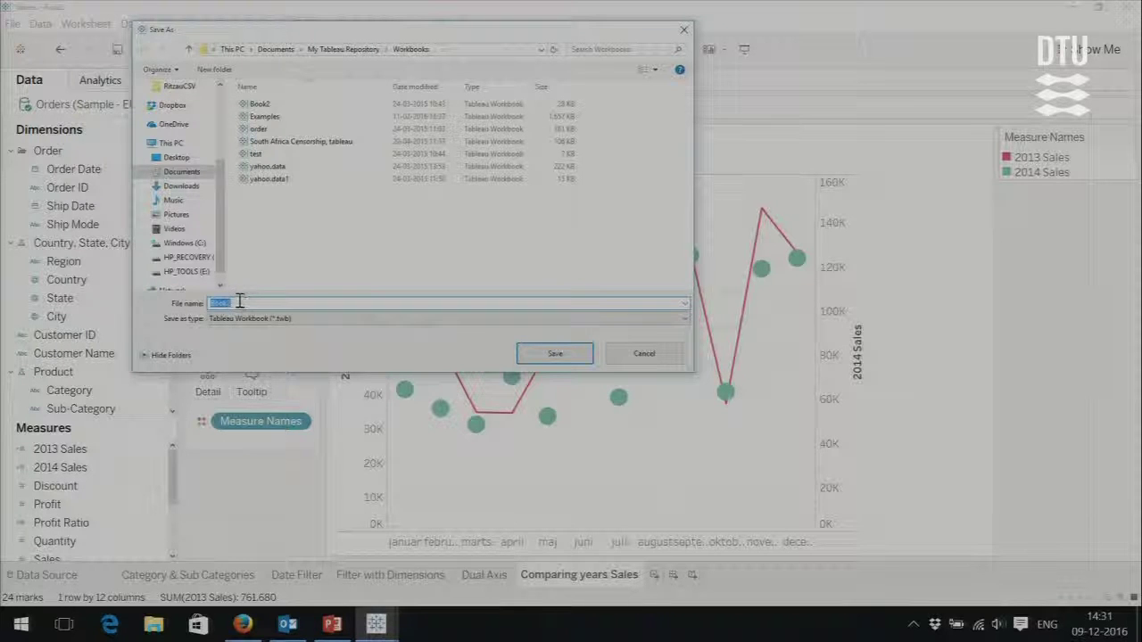
key("BackSpace")
type("t")
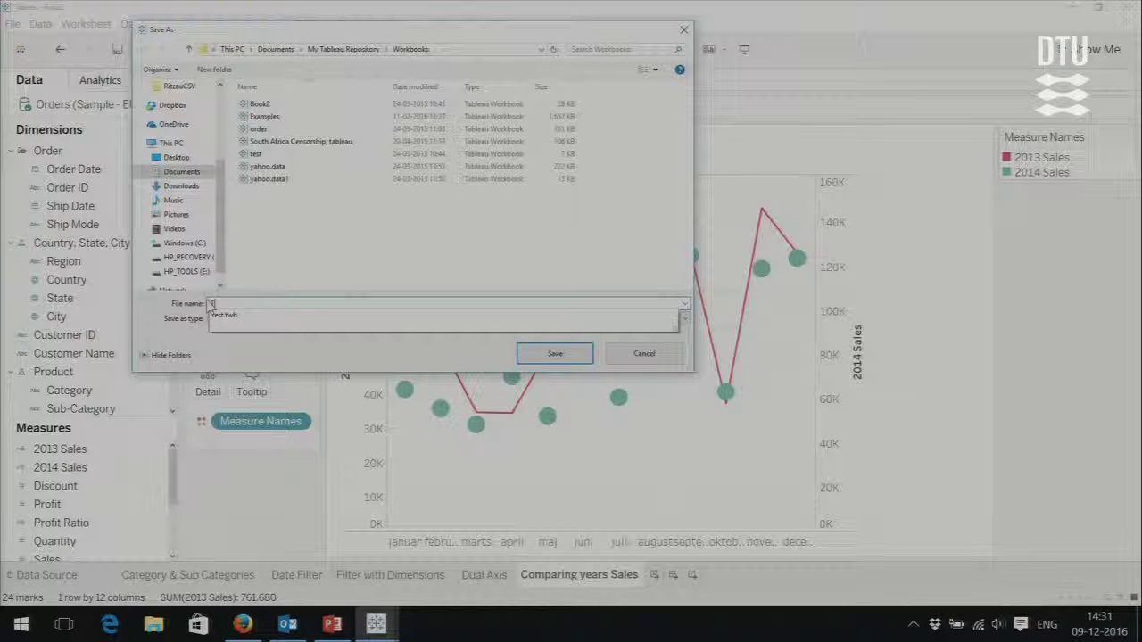
type("el")
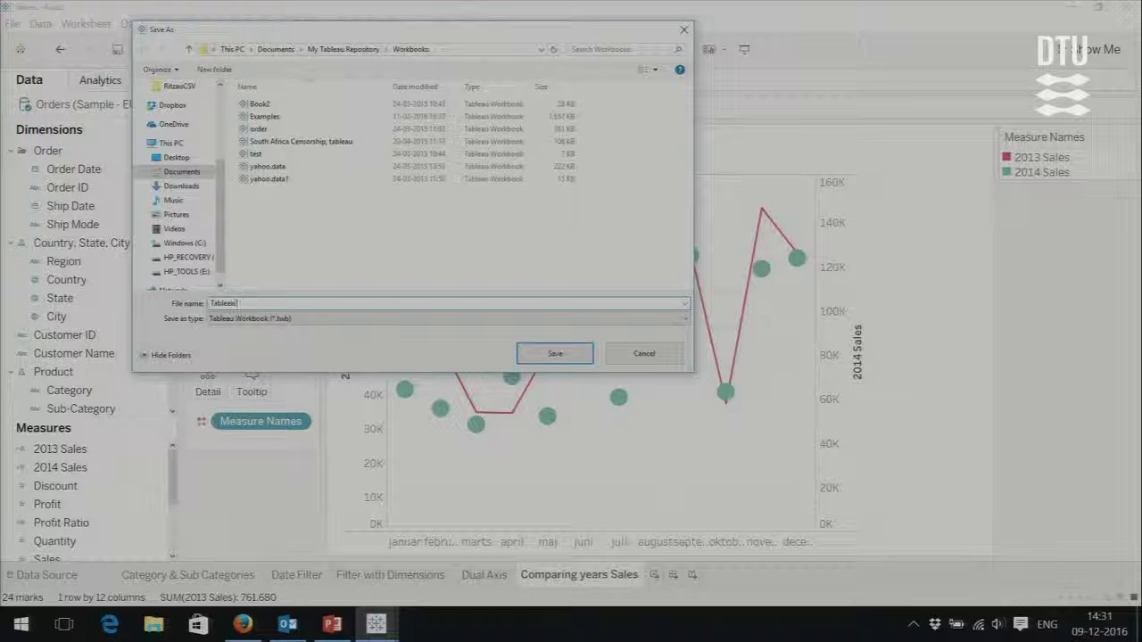
type("leau Tutorial")
left_click(555, 354)
left_click(541, 357)
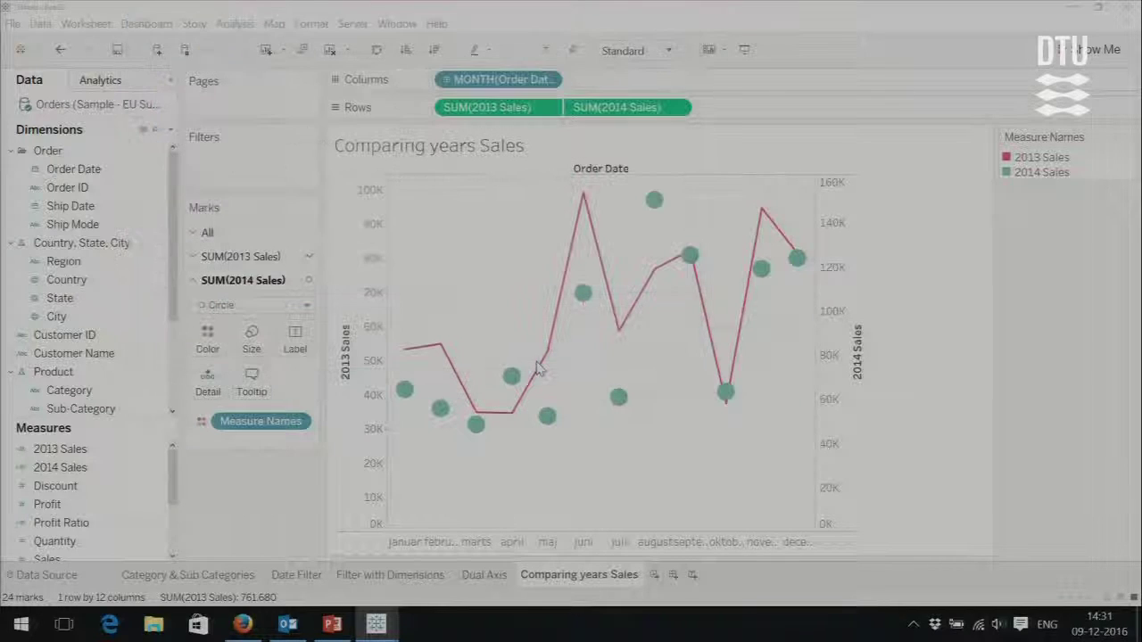
- Add a new blank worksheet after the Comparing years Sales sheet
mouse_move(505, 384)
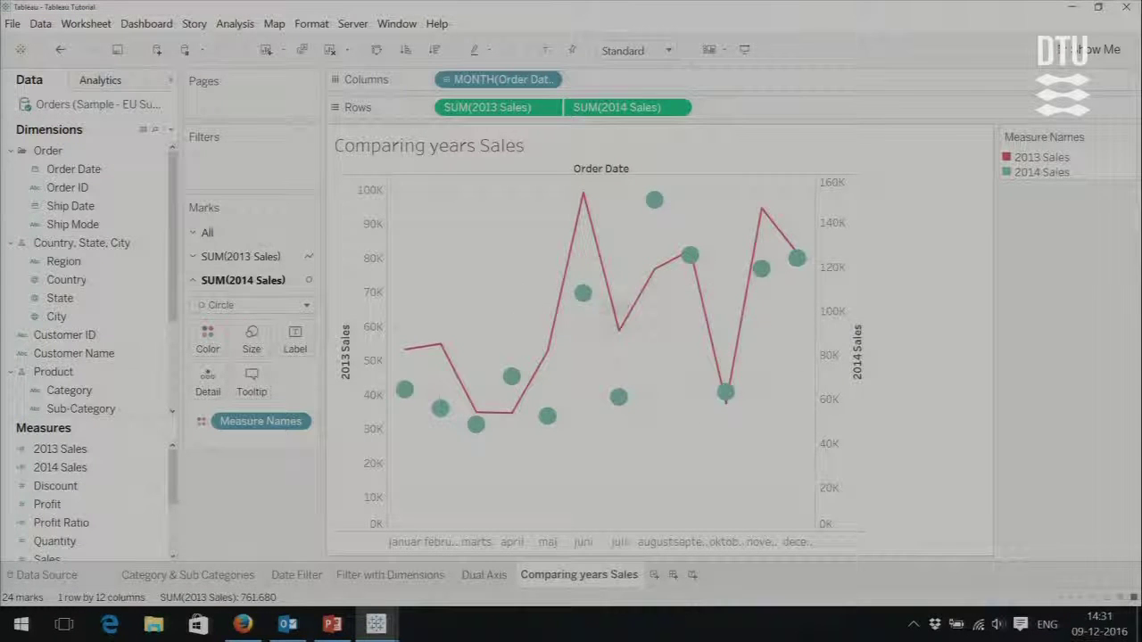
mouse_move(398, 404)
left_click(654, 575)
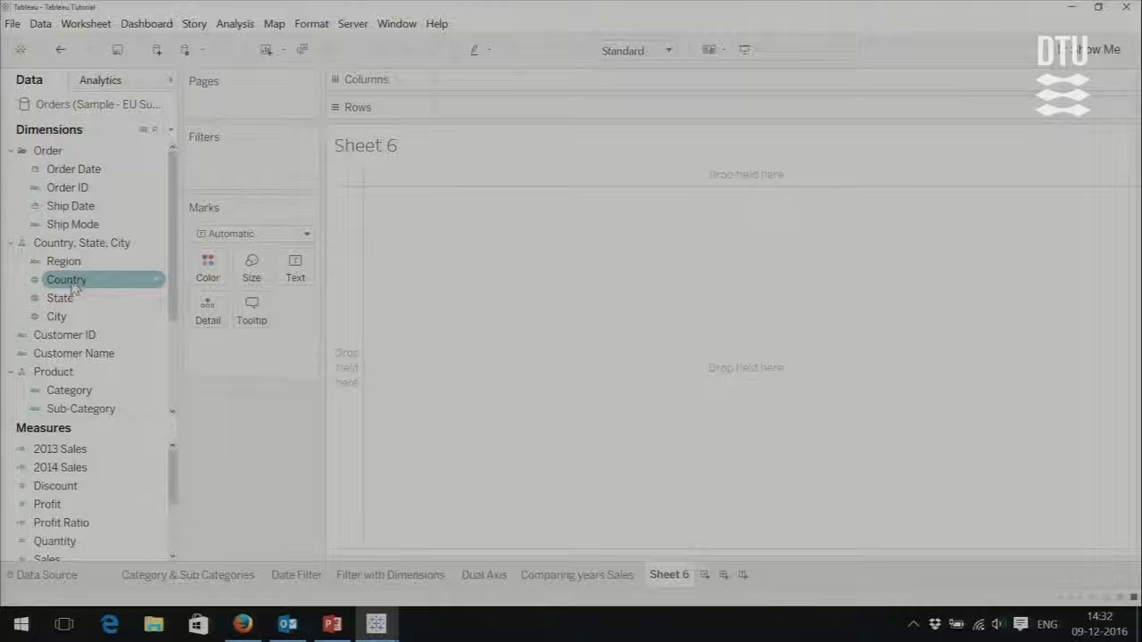
left_click_drag(73, 287, 461, 112)
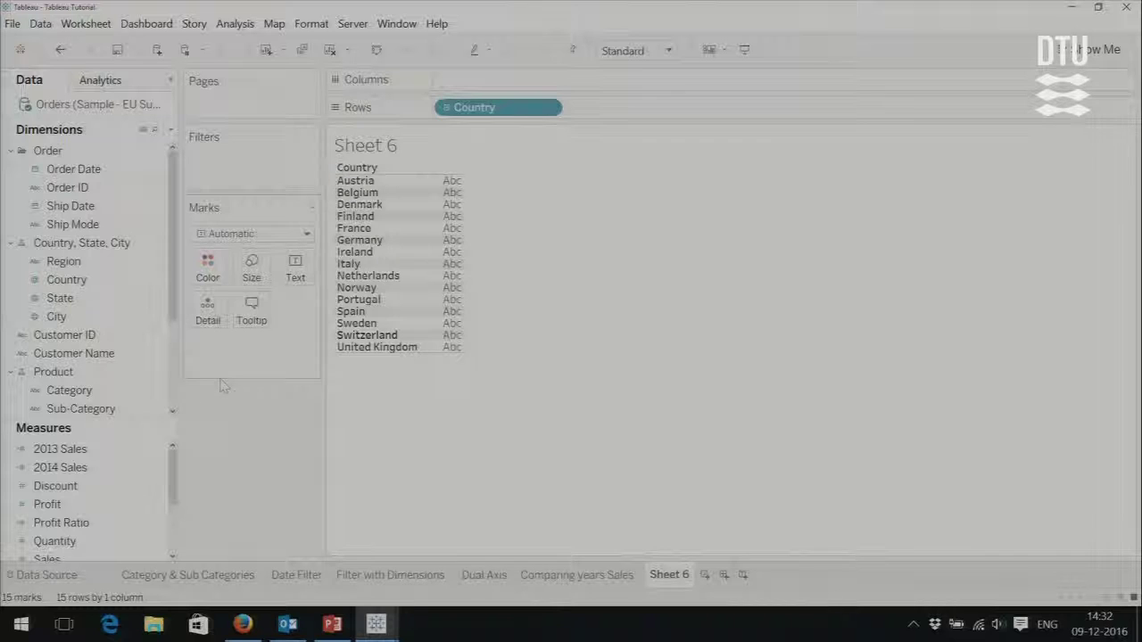
left_click_drag(173, 485, 176, 521)
left_click(84, 488)
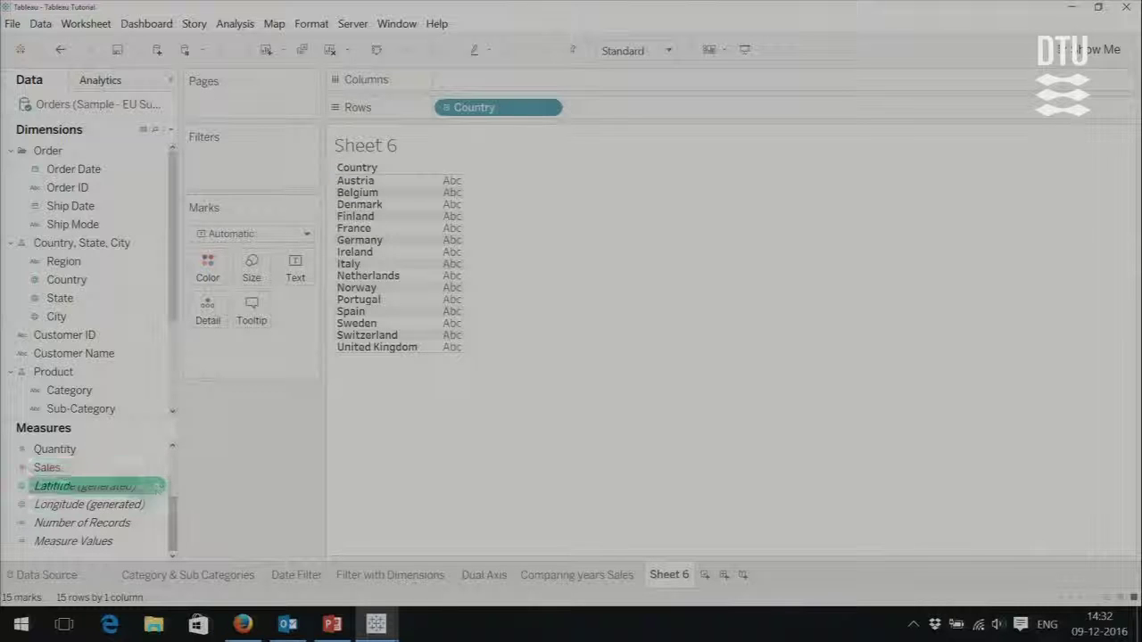
left_click_drag(62, 489, 464, 84)
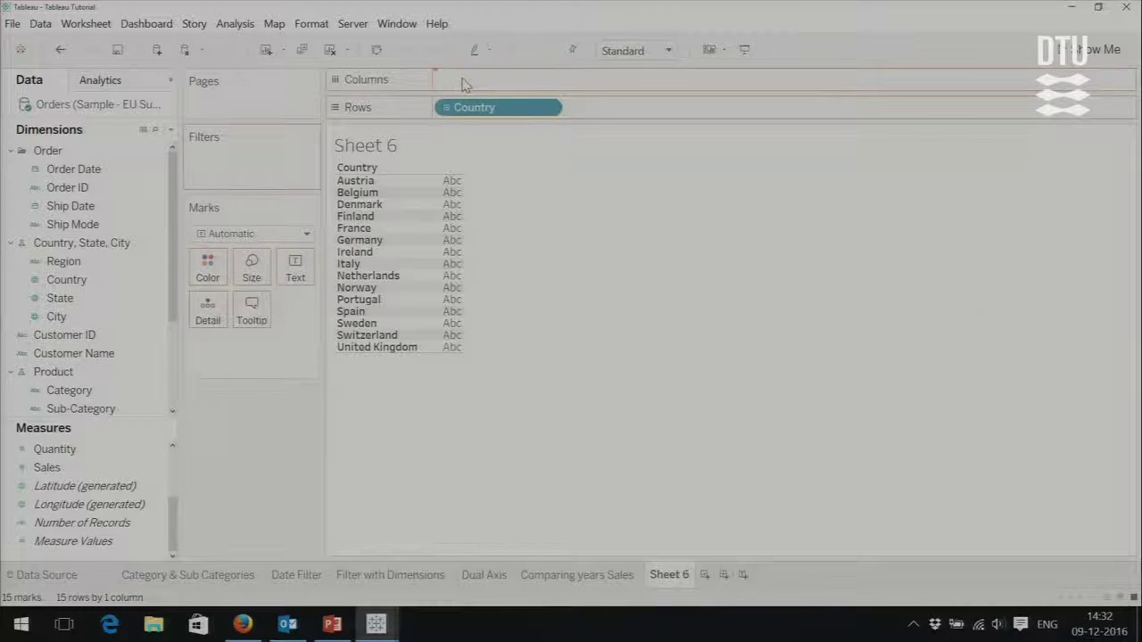
mouse_move(484, 79)
left_mouse_down()
mouse_move(455, 165)
mouse_move(447, 92)
mouse_move(482, 81)
left_mouse_up()
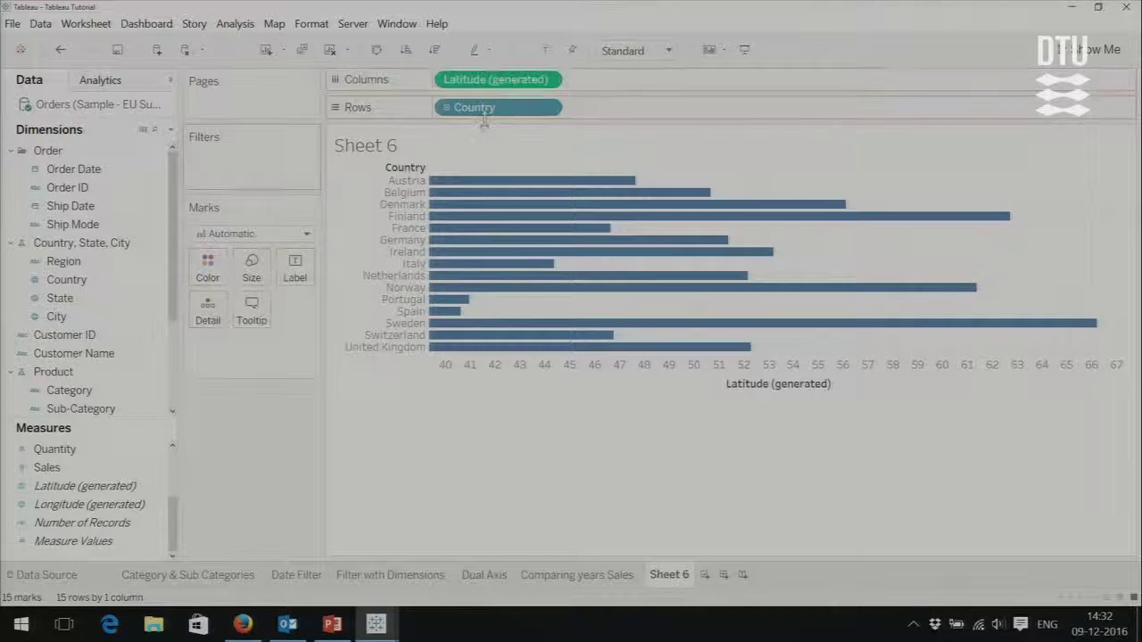
left_click_drag(90, 504, 639, 120)
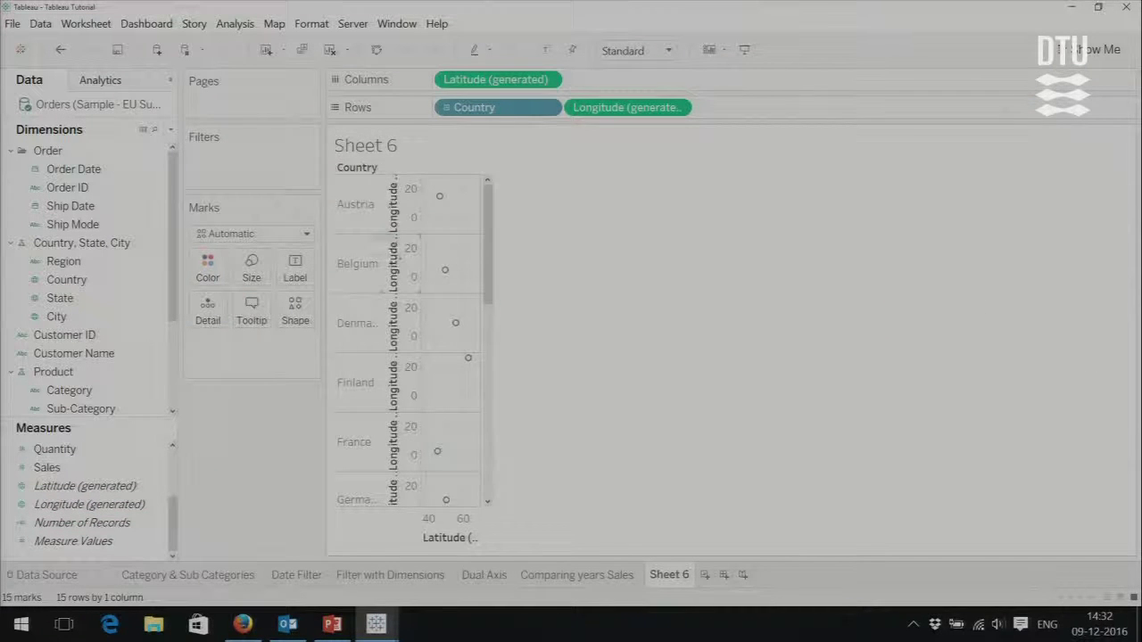
left_click_drag(493, 108, 247, 390)
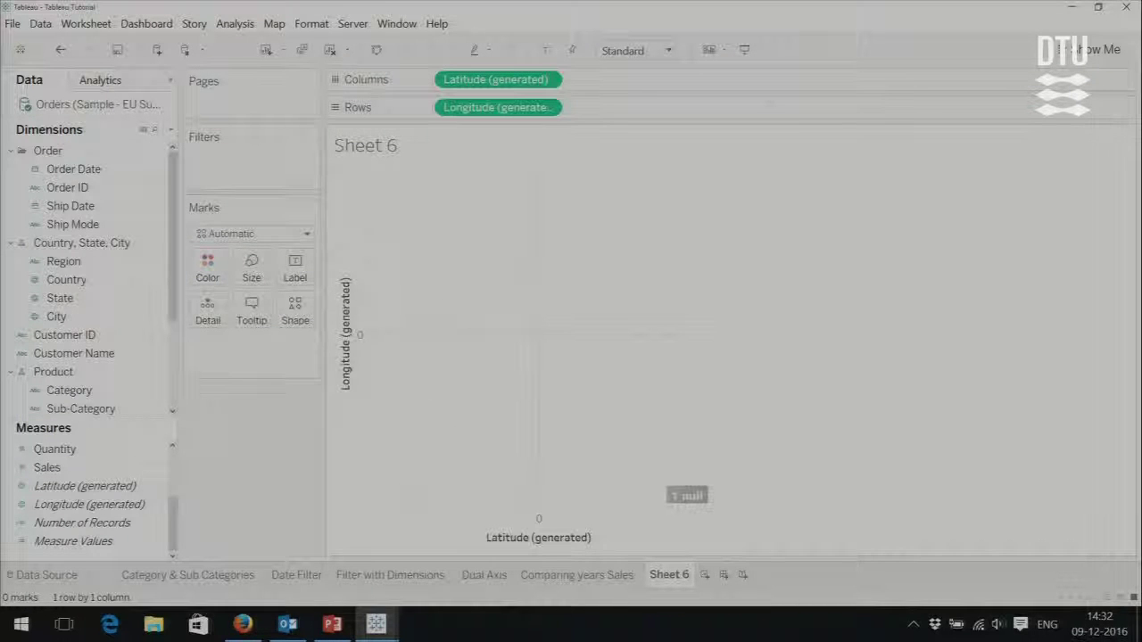
left_click_drag(523, 79, 267, 406)
- Build a filled map of the countries from Latitude (generated), Longitude (generated) and Country
left_click(1083, 50)
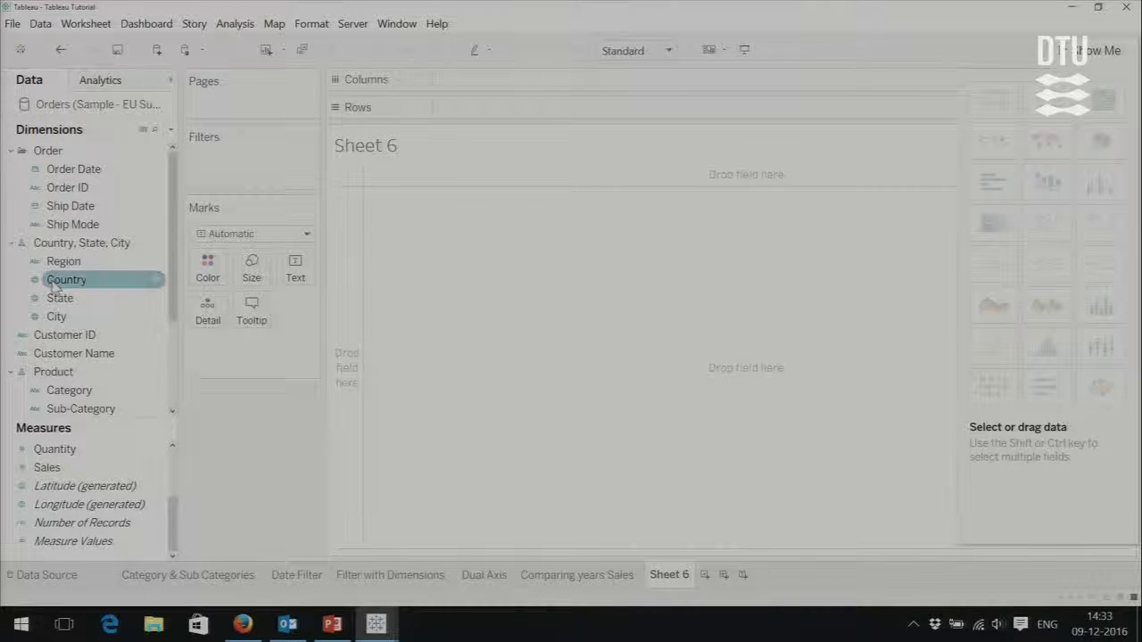
left_click_drag(84, 486, 475, 89)
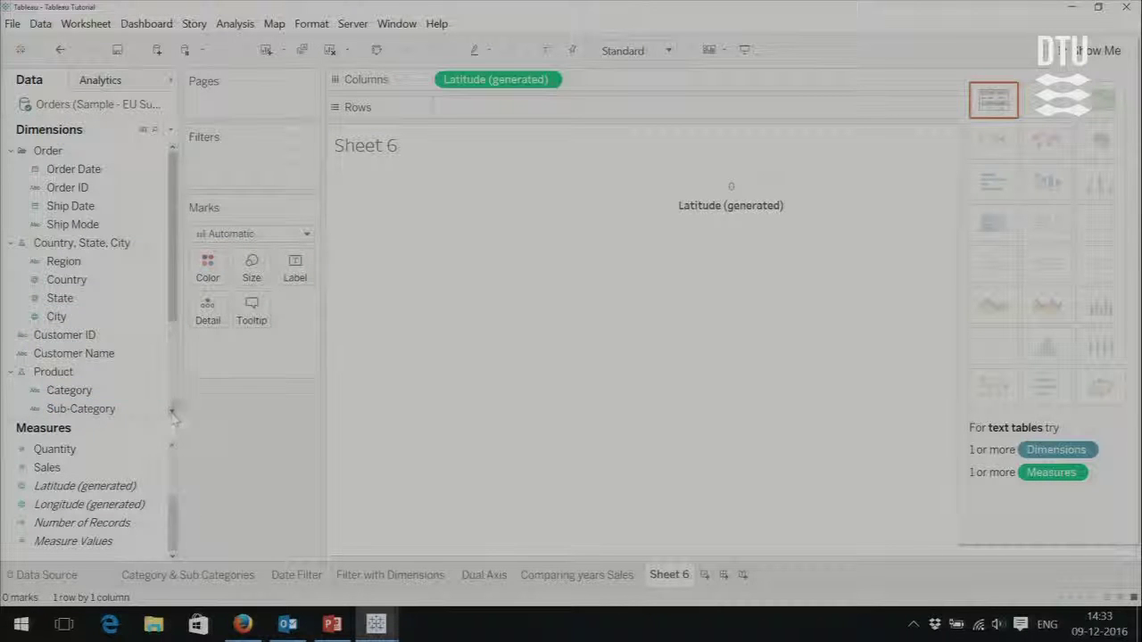
left_click(72, 505)
left_click_drag(72, 505, 607, 88)
left_click_drag(143, 241, 51, 297)
left_click(57, 284)
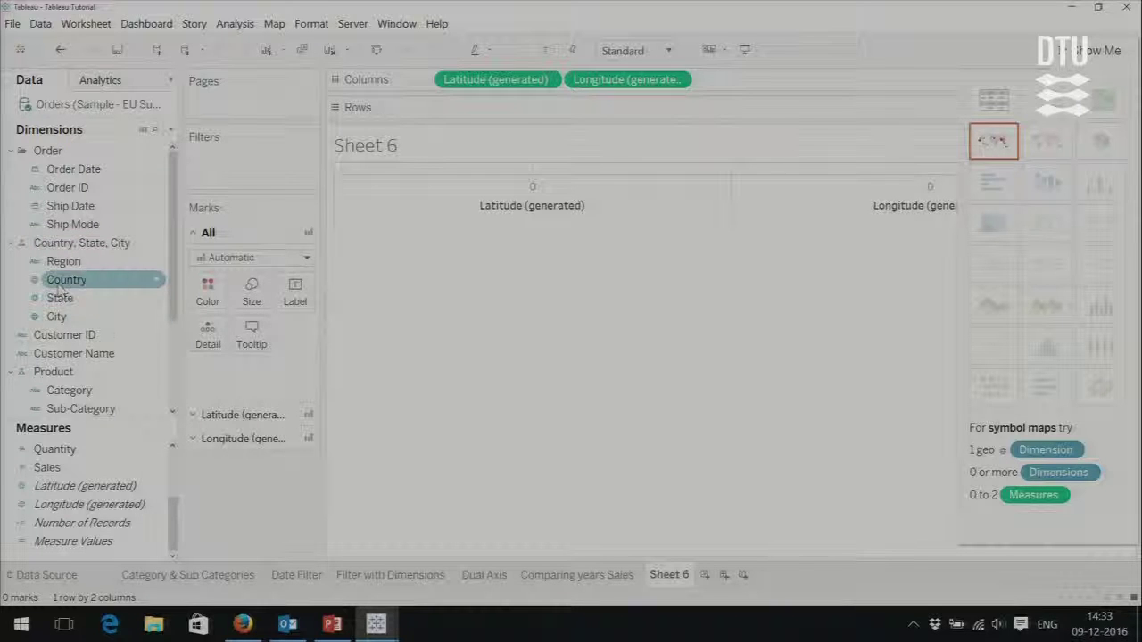
left_click_drag(60, 288, 449, 112)
left_click(997, 145)
left_click(1053, 145)
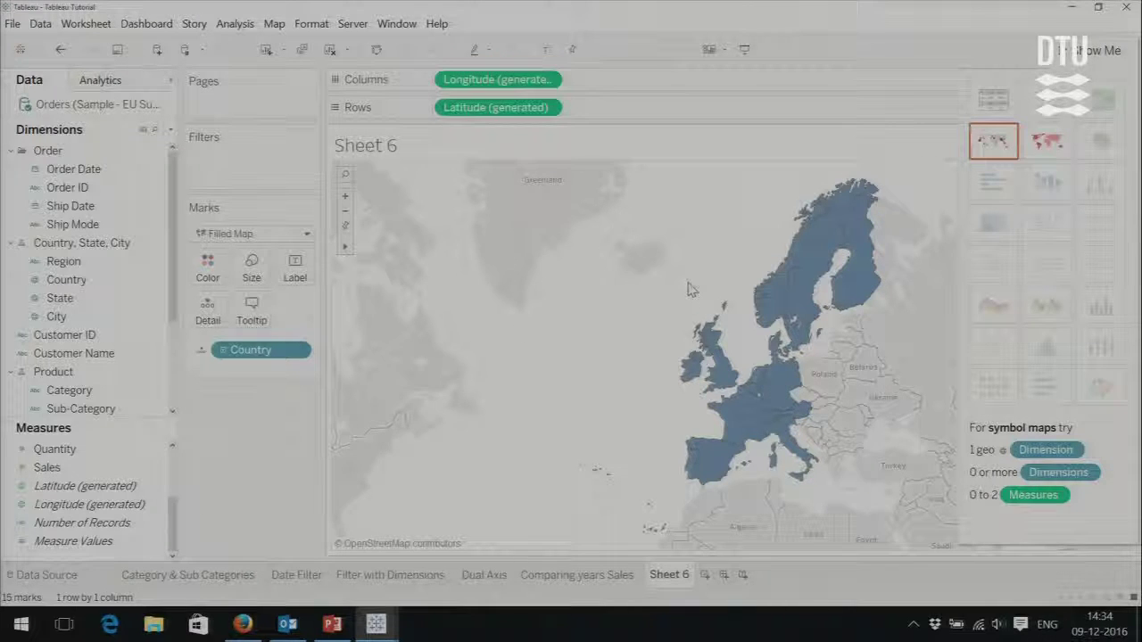
- Color the countries on the filled map by Sales
mouse_move(794, 330)
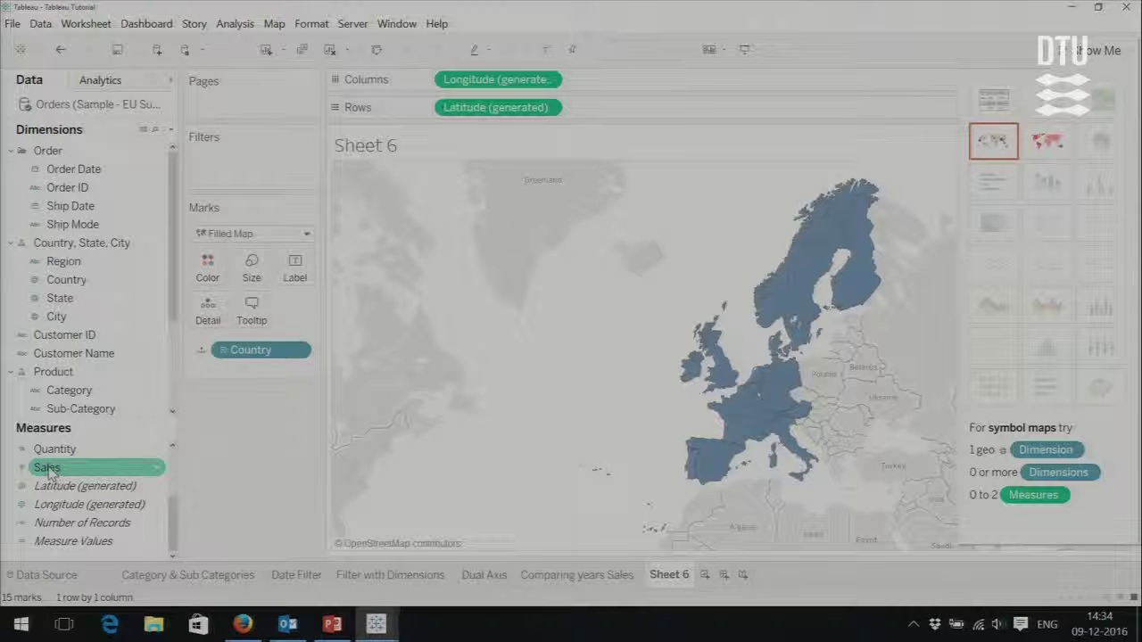
left_click_drag(49, 473, 208, 266)
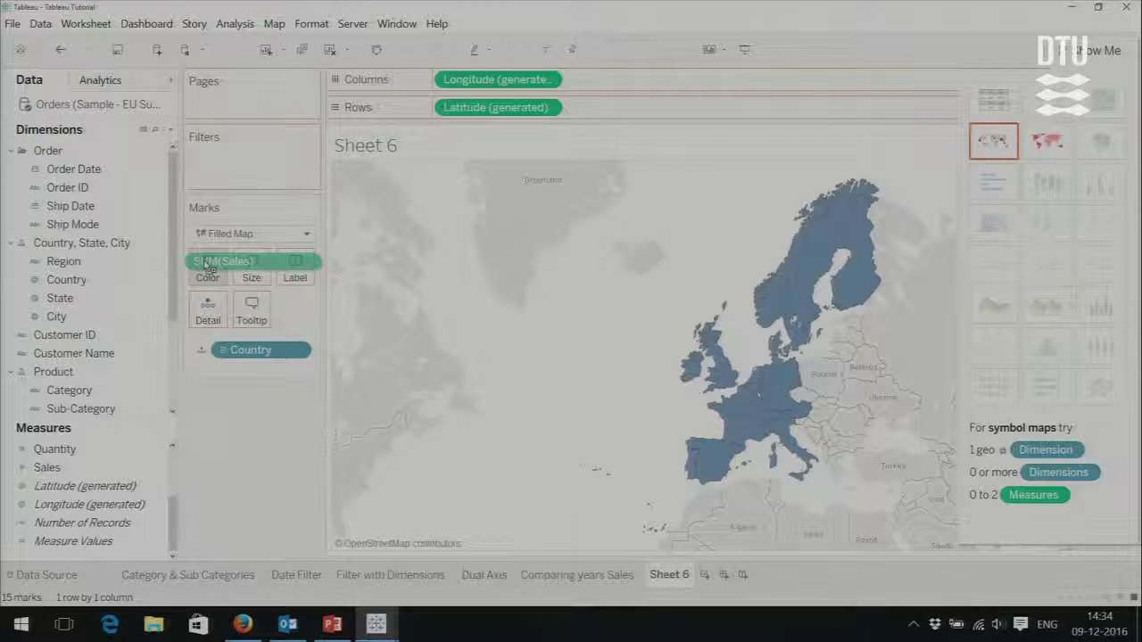
left_click_drag(208, 266, 207, 268)
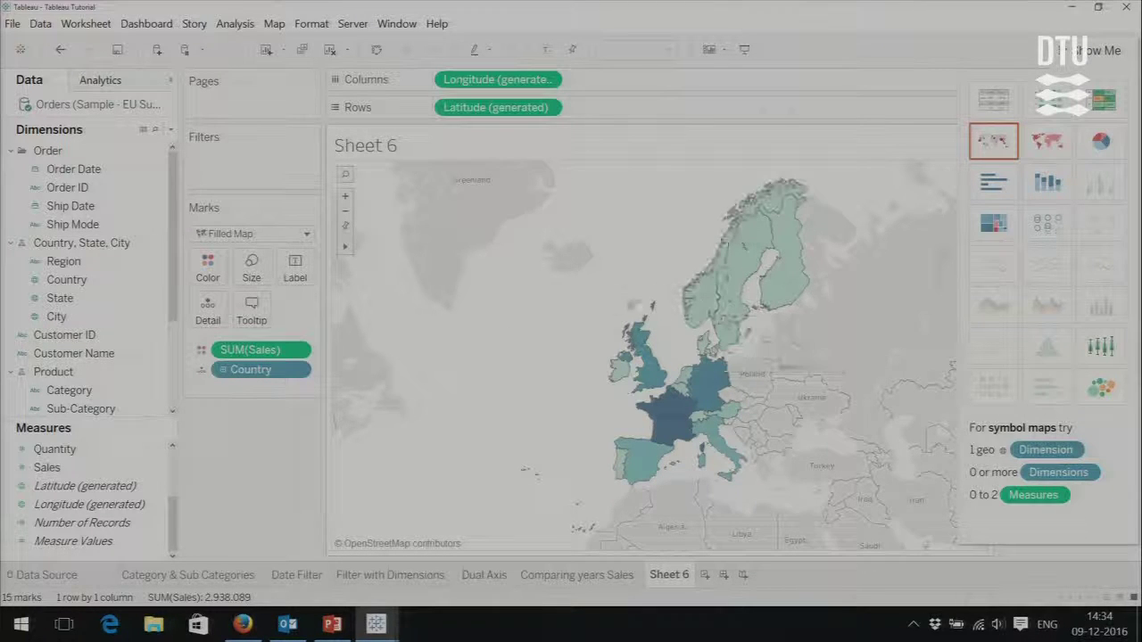
mouse_move(731, 298)
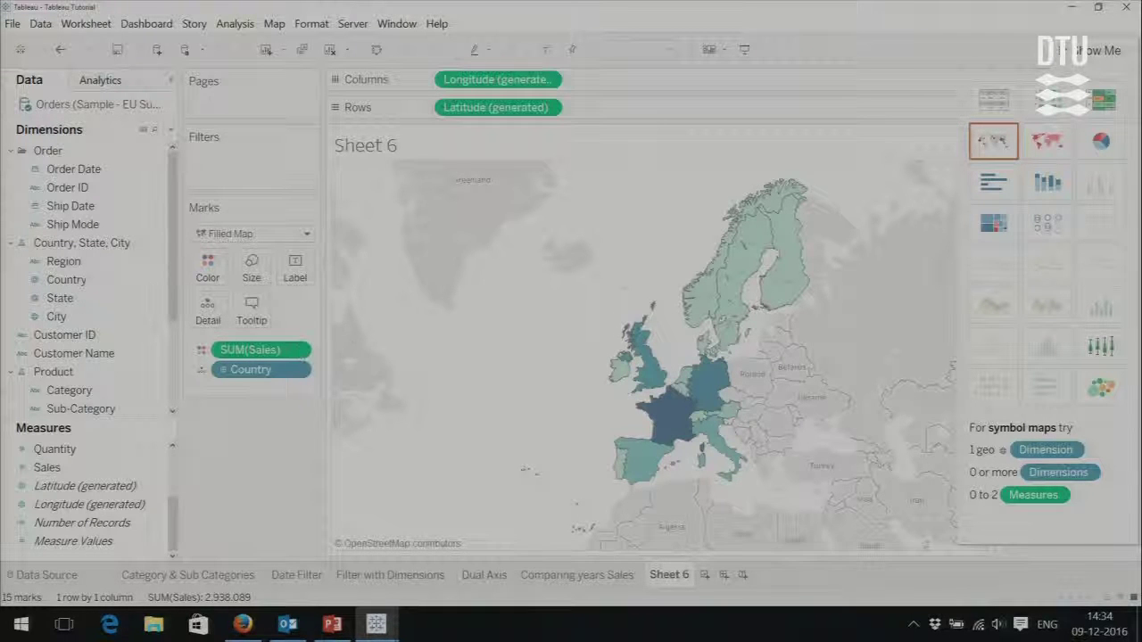
- Change the color palette of the Sales map to Red-Gold and apply it
left_click(210, 268)
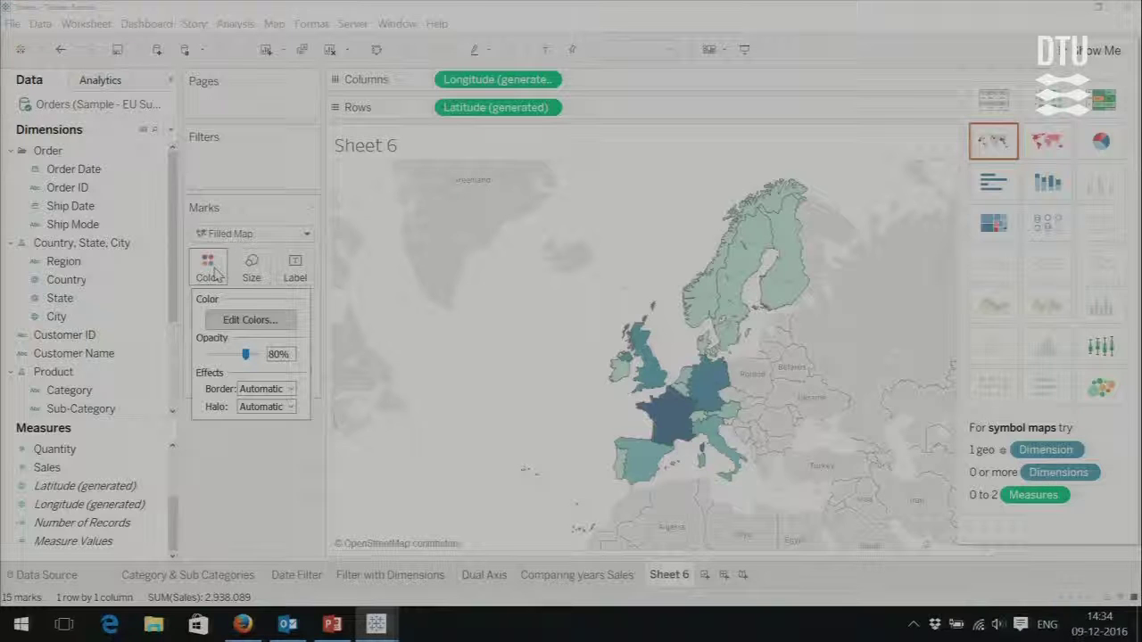
left_click(237, 323)
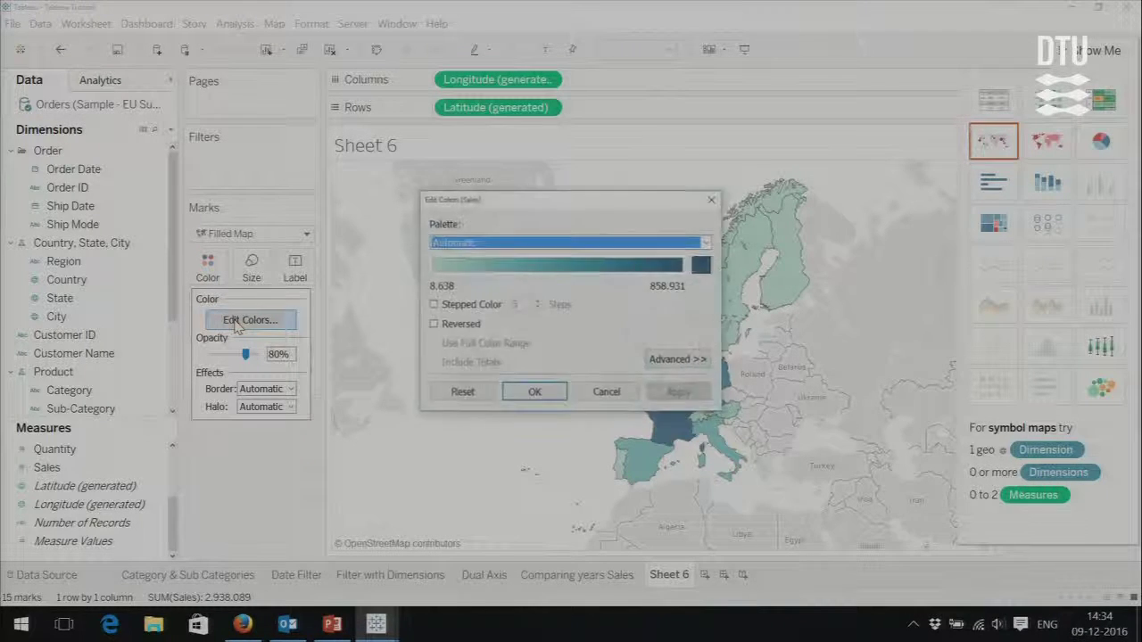
left_click(705, 248)
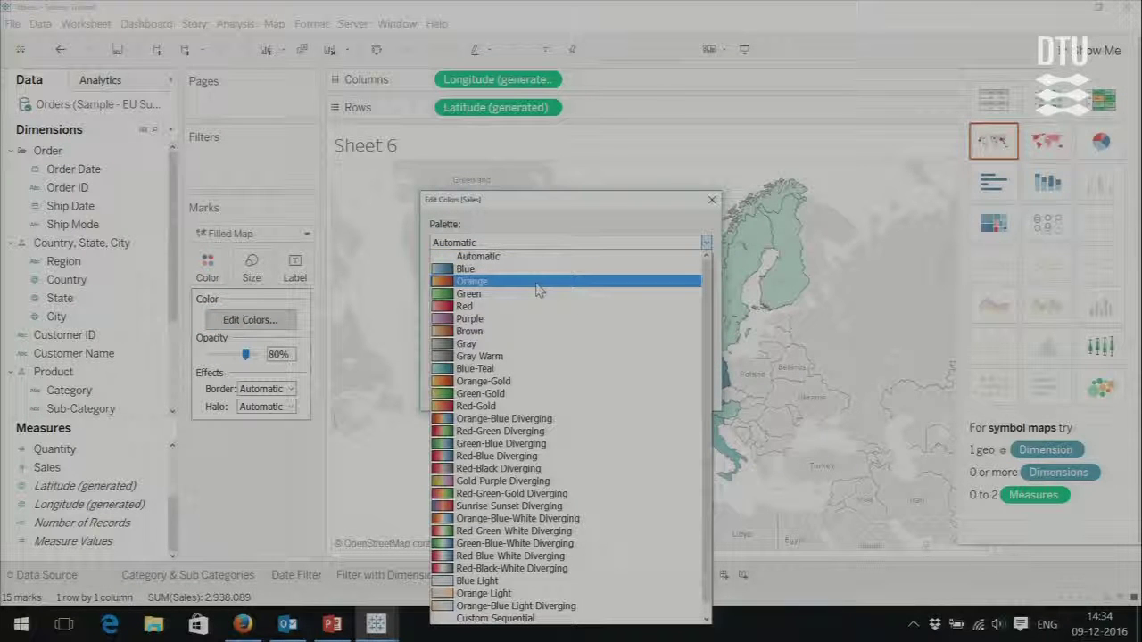
scroll(537, 361, "down", 1)
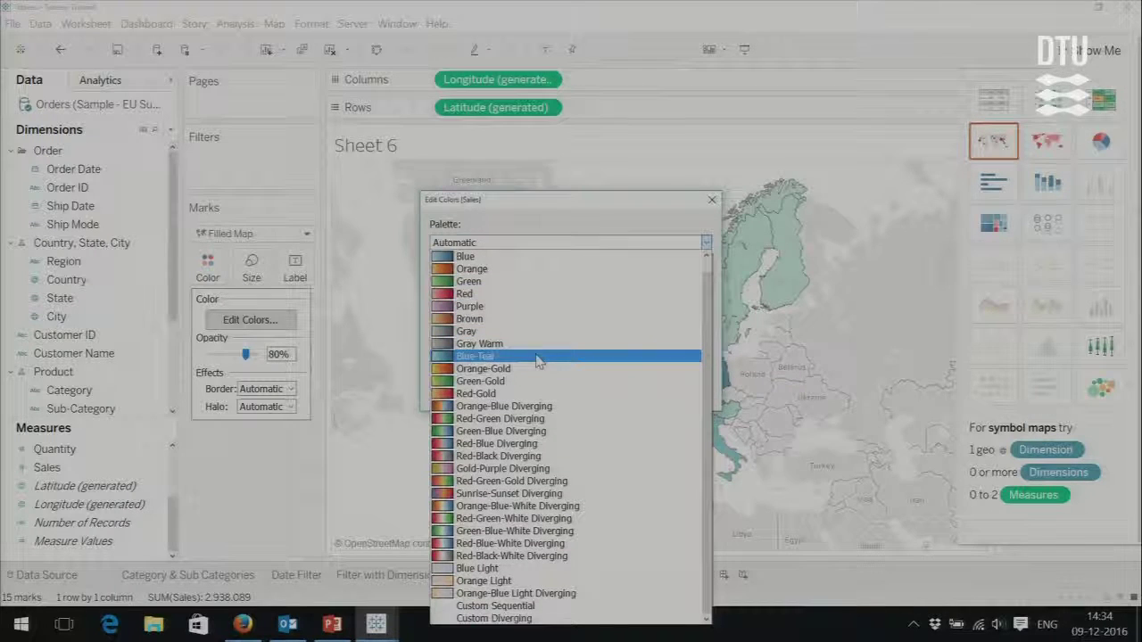
left_click(474, 395)
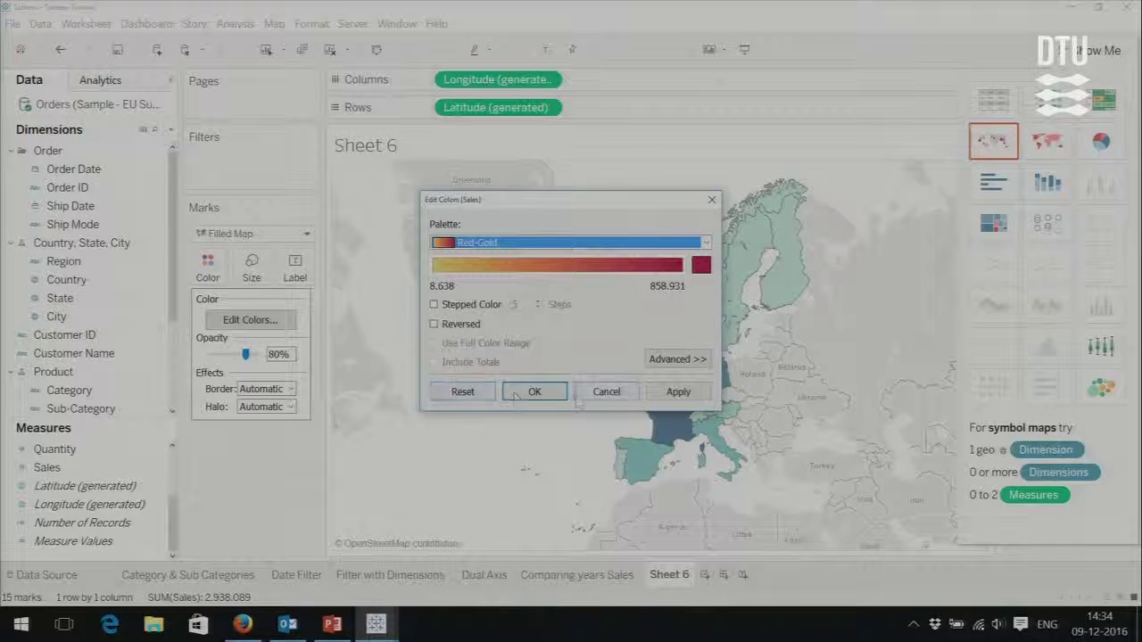
left_click(684, 396)
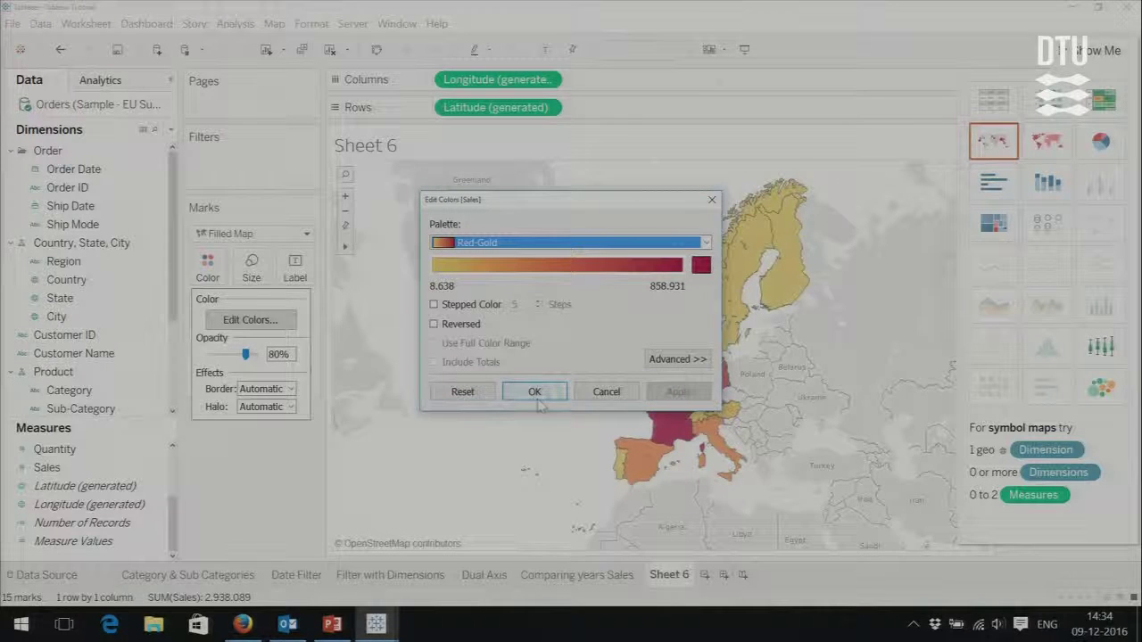
left_click(534, 391)
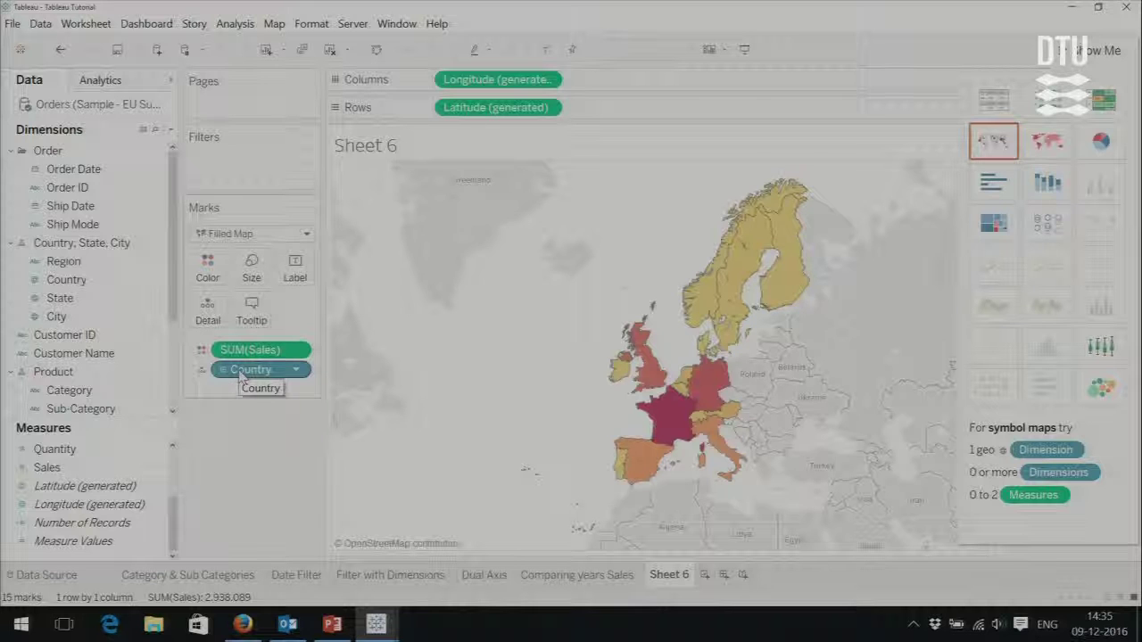
- Add Profit as the size encoding of the country map and inspect the details for France
scroll(175, 355, "down", 3)
scroll(176, 302, "up", 3)
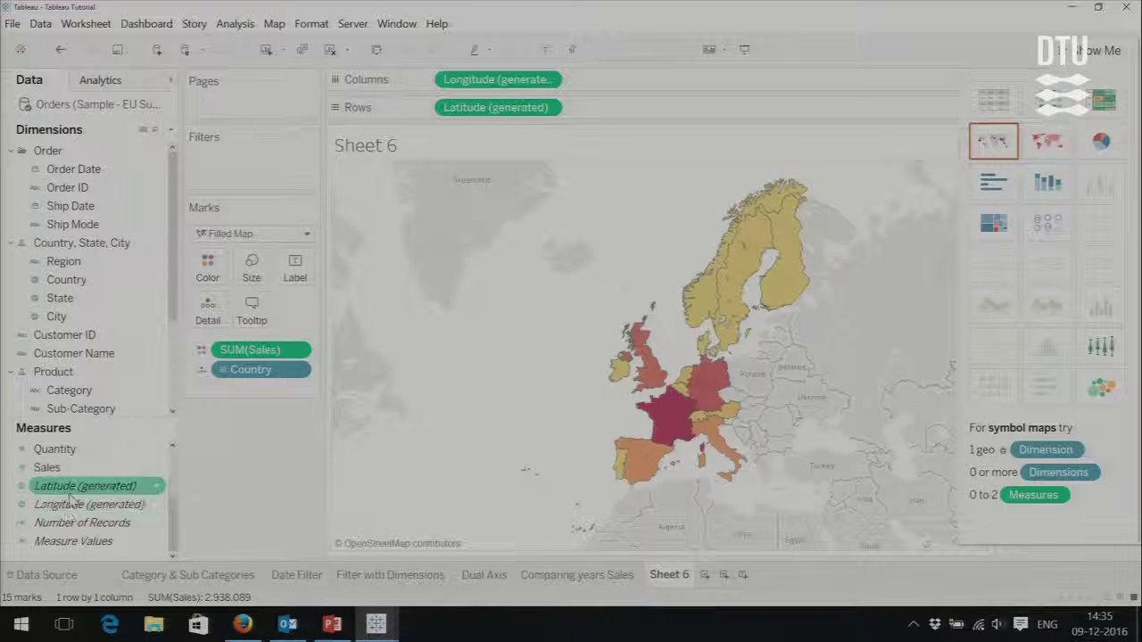
scroll(73, 501, "up", 3)
left_click_drag(49, 504, 250, 270)
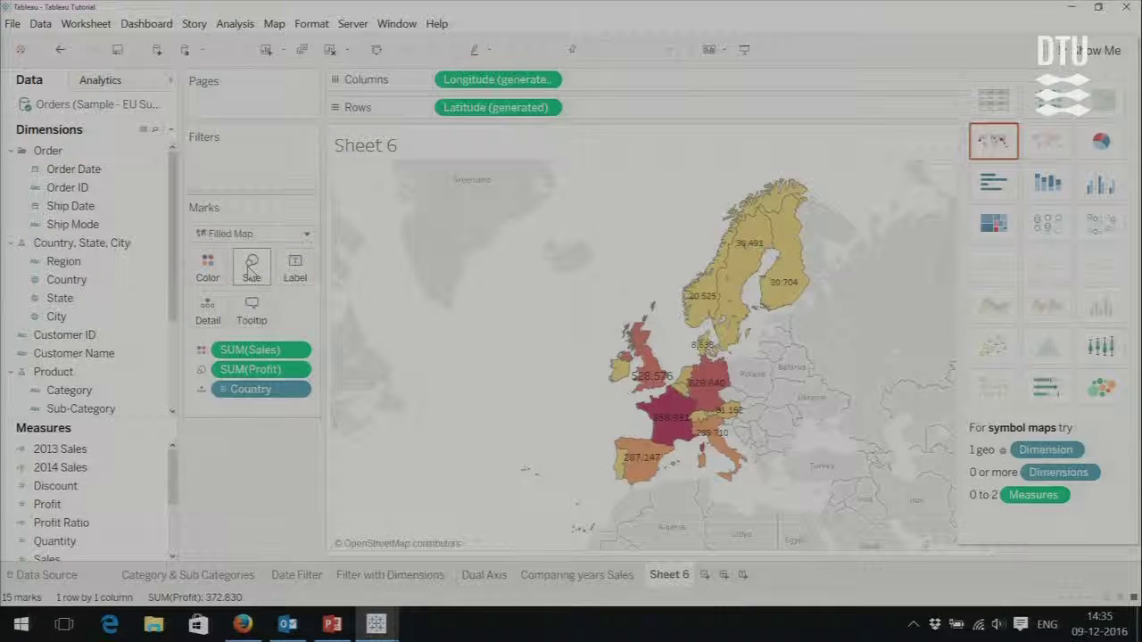
mouse_move(668, 432)
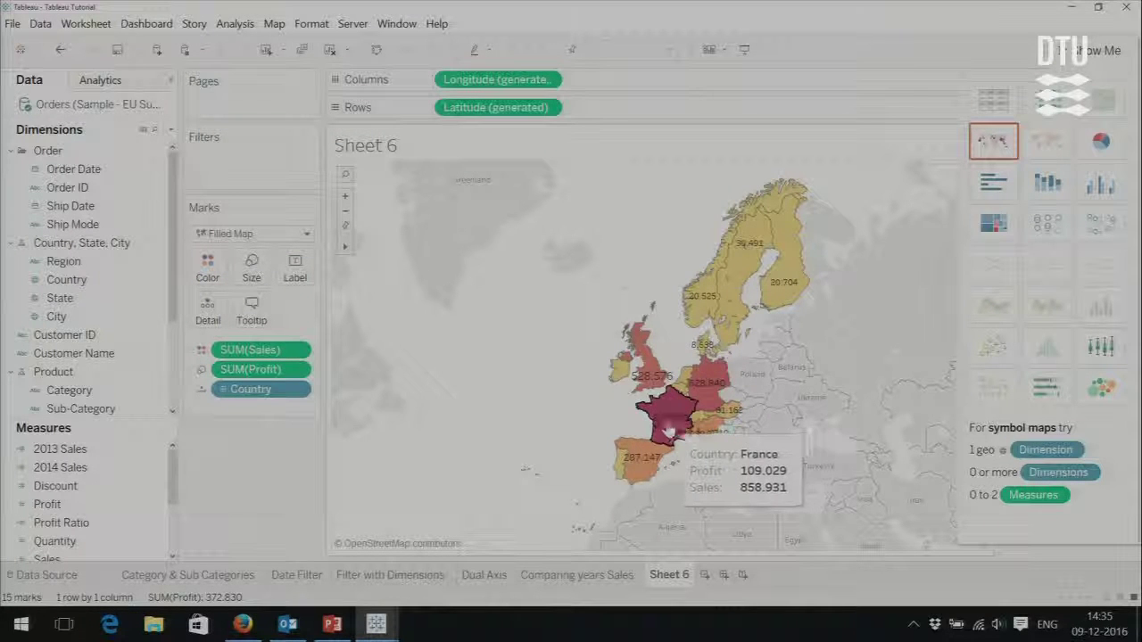
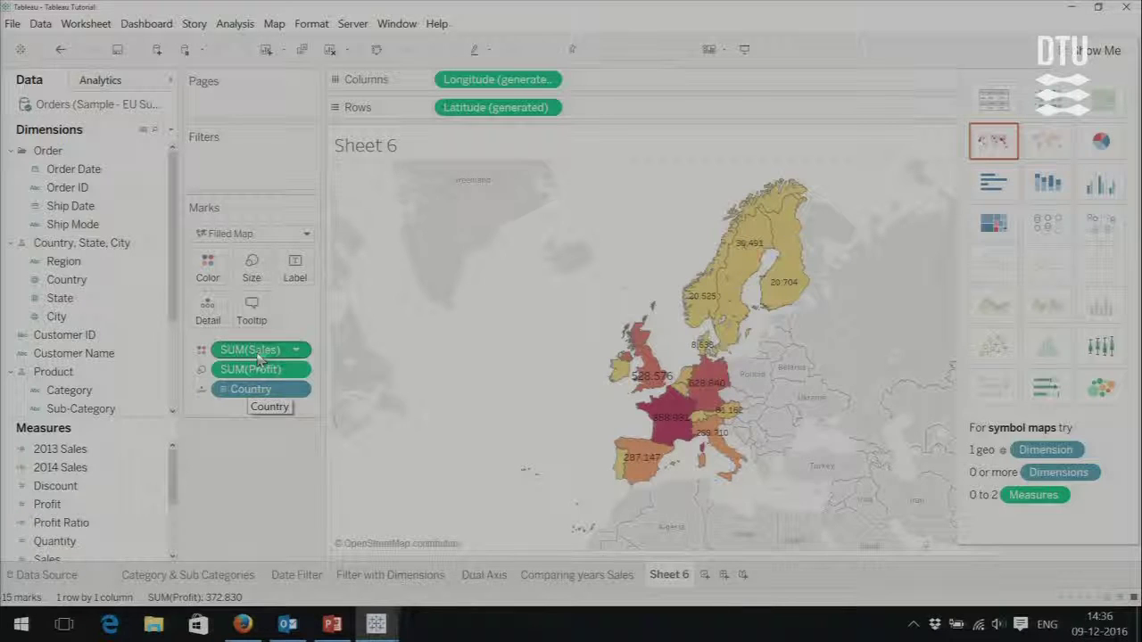
- Remove Sales and Profit from the map's marks, and color the countries by Profit instead
left_click_drag(258, 355, 247, 461)
left_click_drag(264, 355, 234, 458)
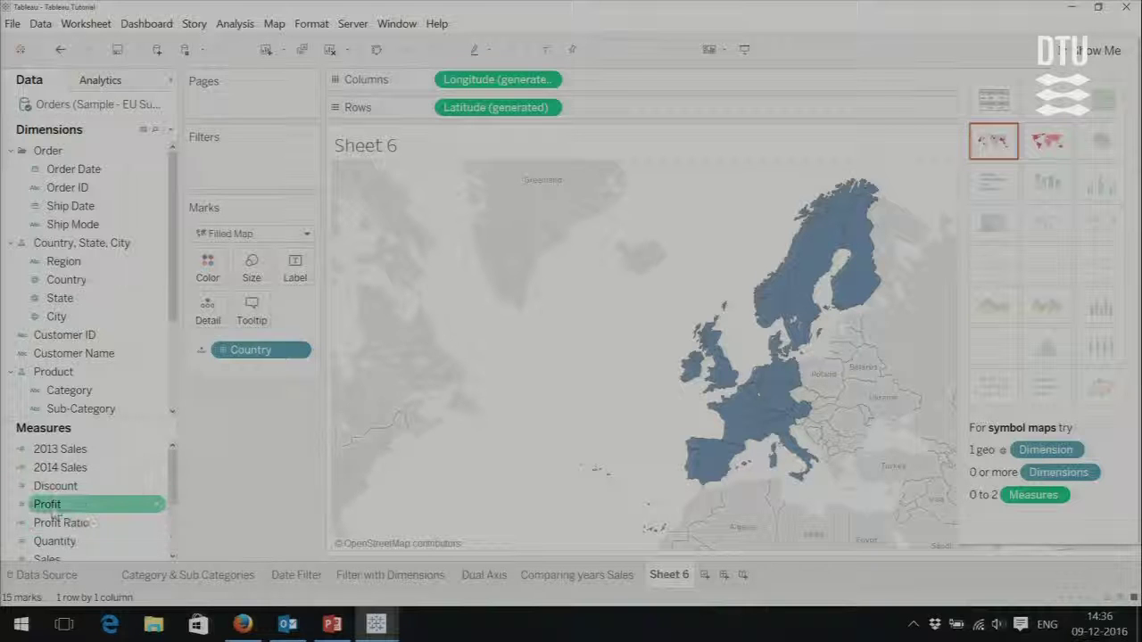
left_click_drag(48, 507, 205, 273)
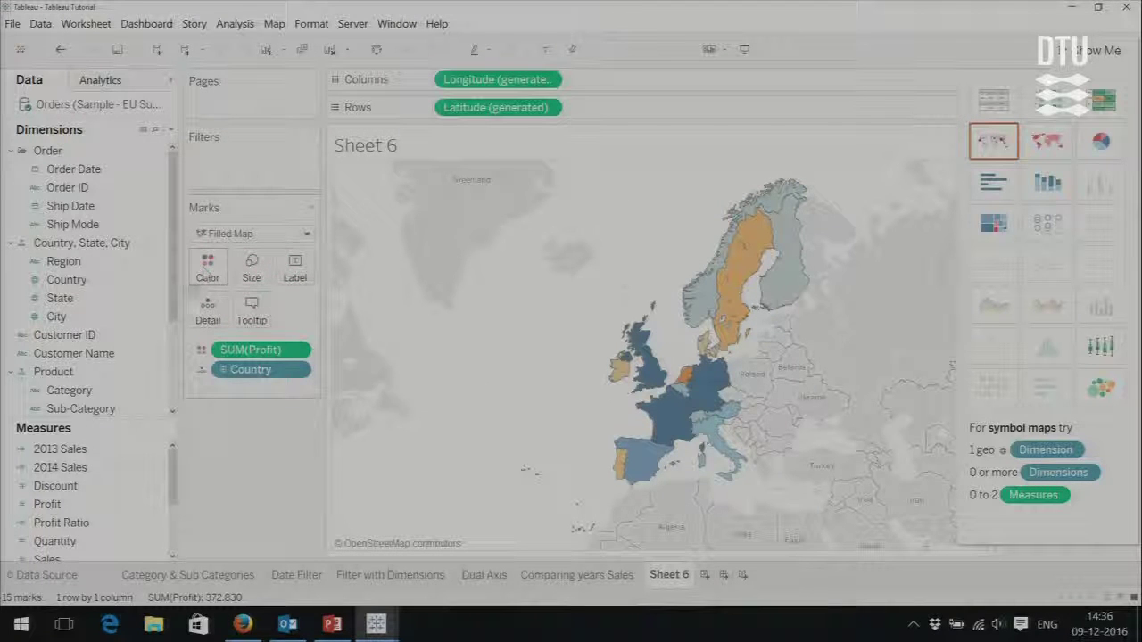
- Add a second Latitude (generated) field to the rows to duplicate the map
left_click(162, 505)
left_click(174, 546)
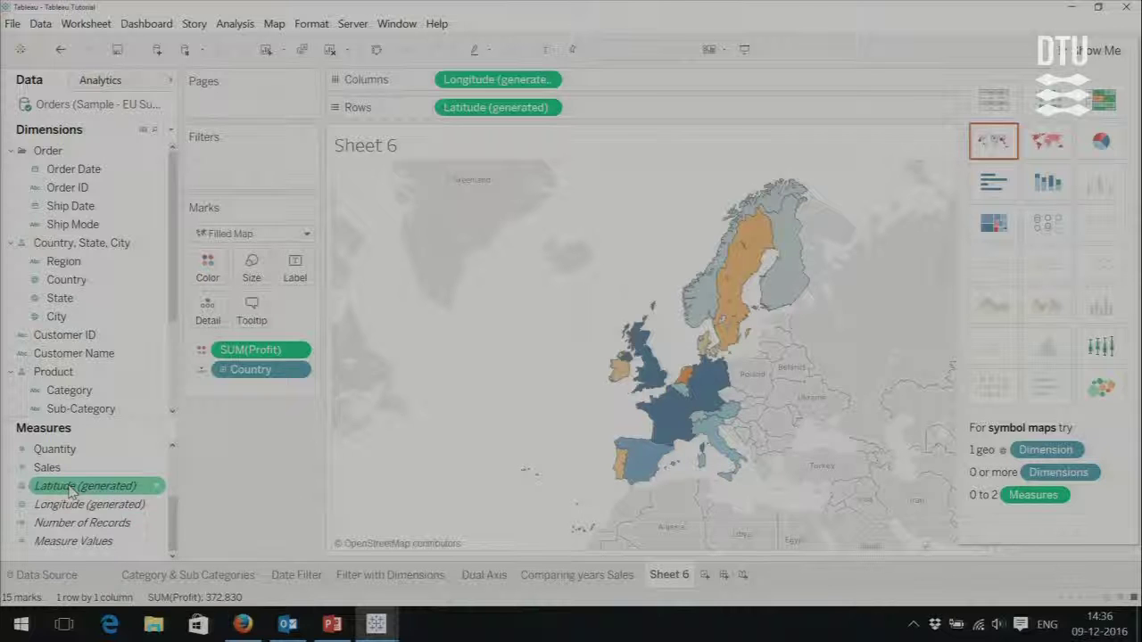
left_click_drag(71, 490, 625, 110)
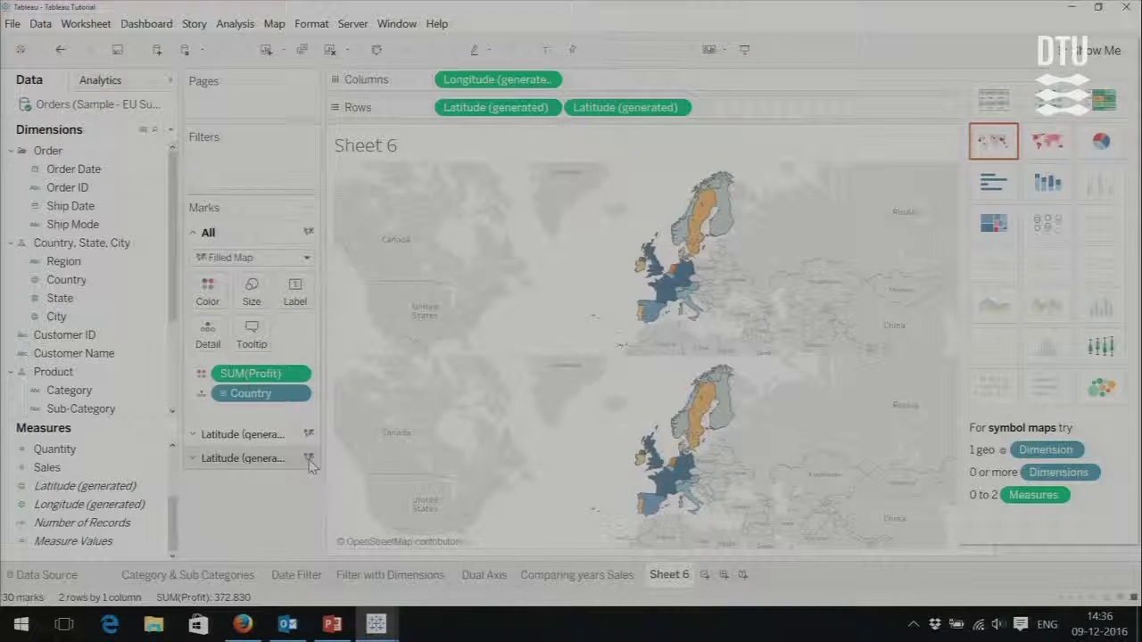
- In the marks of the second Latitude (generated) map, remove Profit and size the marks by Sales
left_click(263, 459)
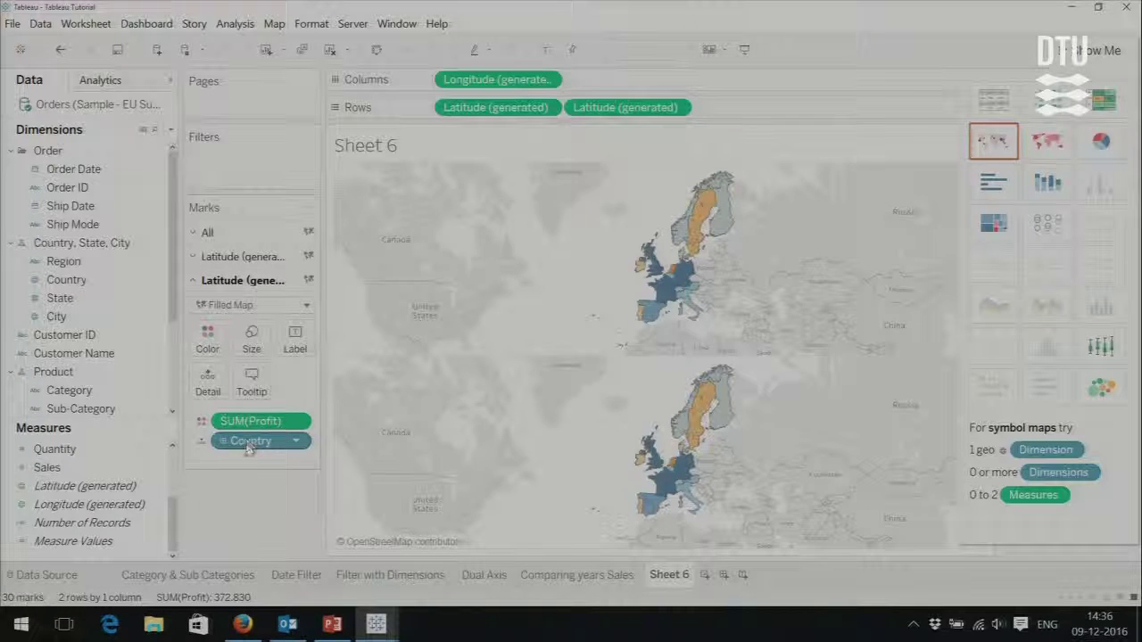
left_click_drag(250, 449, 219, 500)
left_click_drag(42, 470, 252, 342)
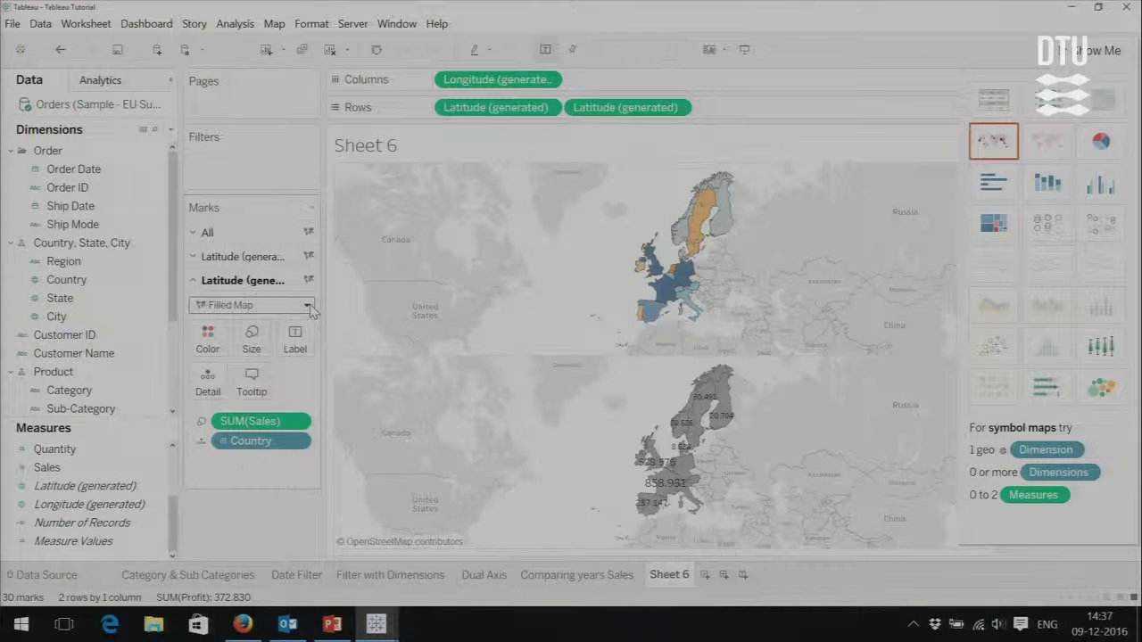
- Change the second map's mark type to Circle and overlay both maps as a dual axis
left_click(307, 306)
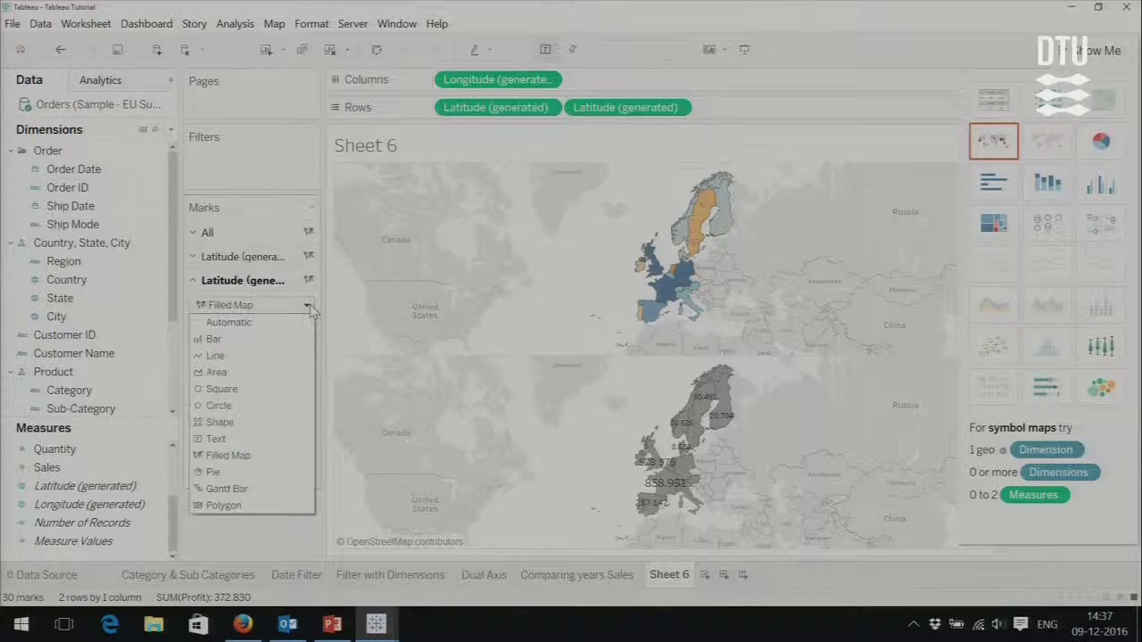
left_click(215, 406)
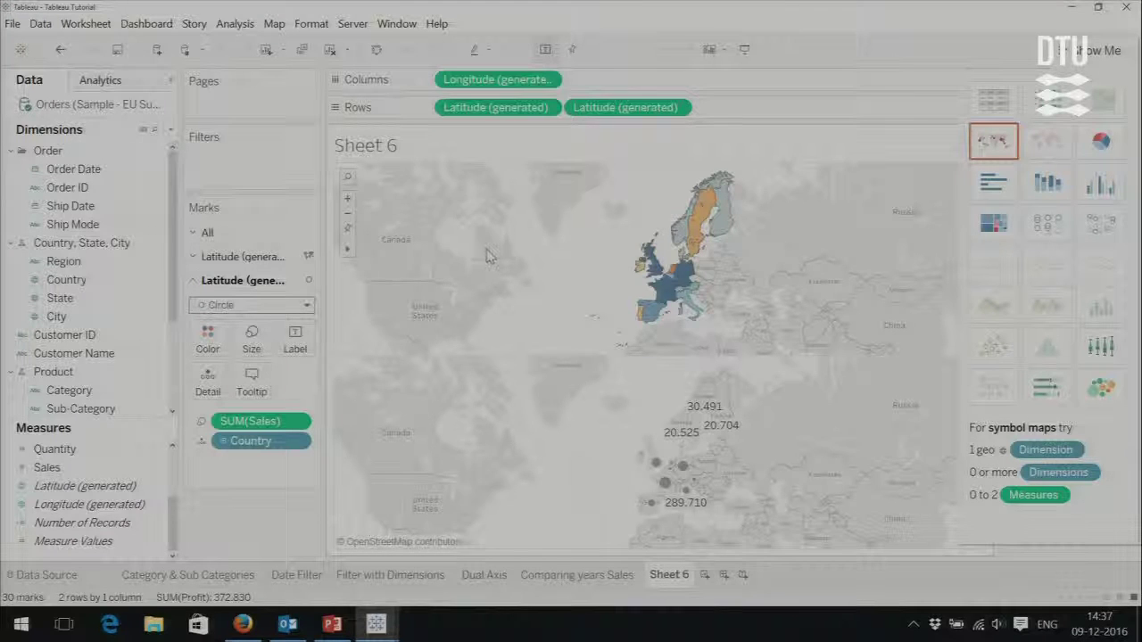
left_click(677, 108)
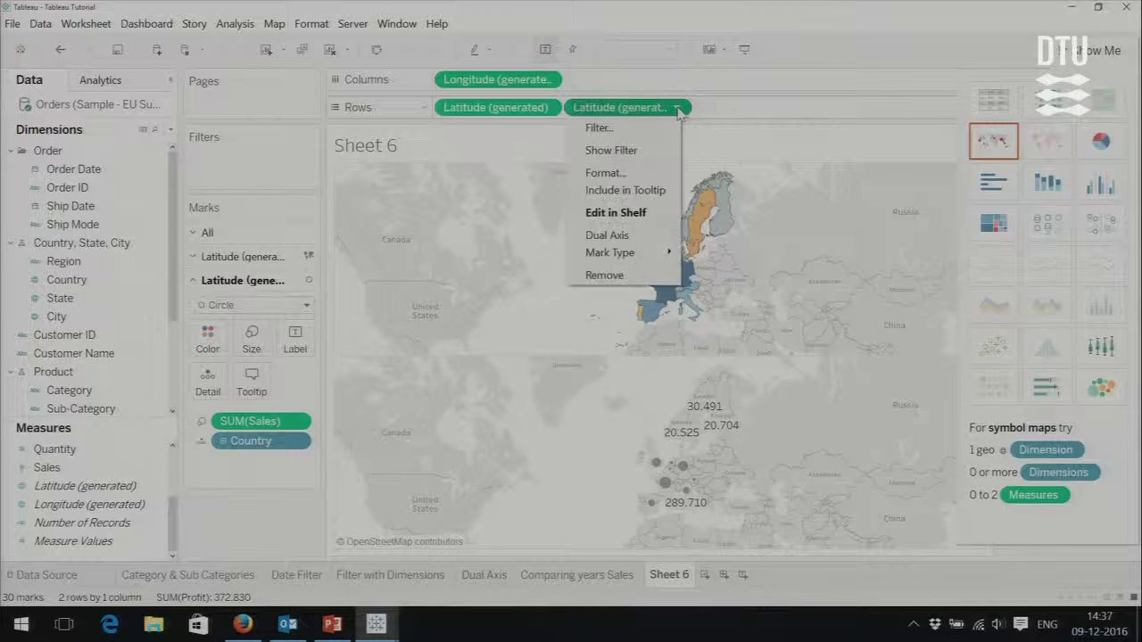
left_click(627, 237)
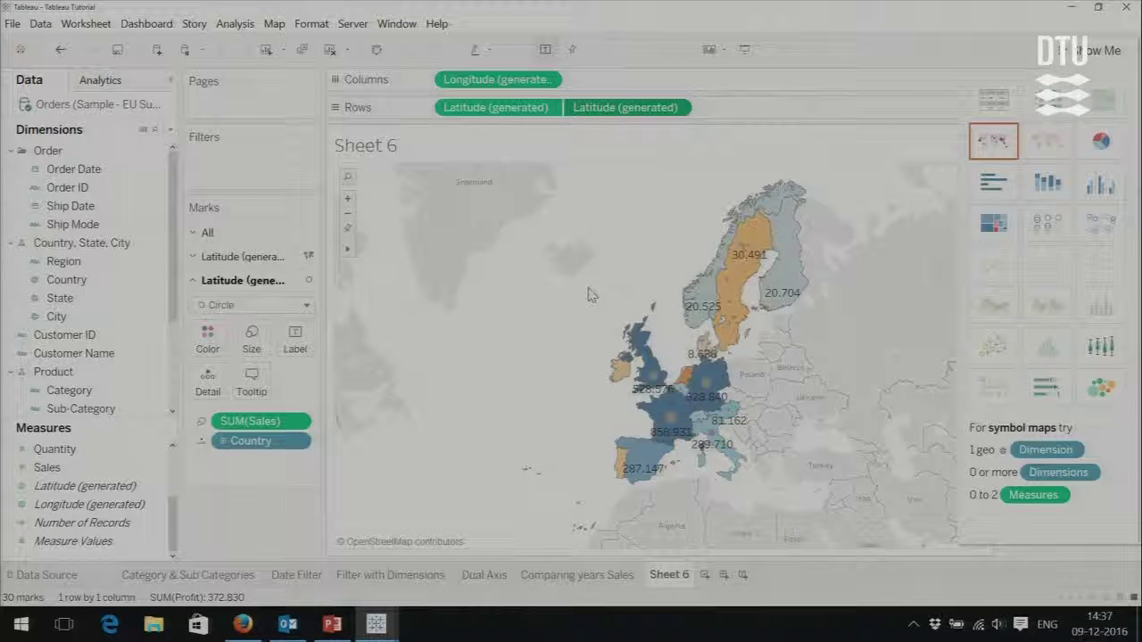
- Check the countries' Profit and Sales on the dual-axis map and enlarge the circles sized by Sales
mouse_move(622, 373)
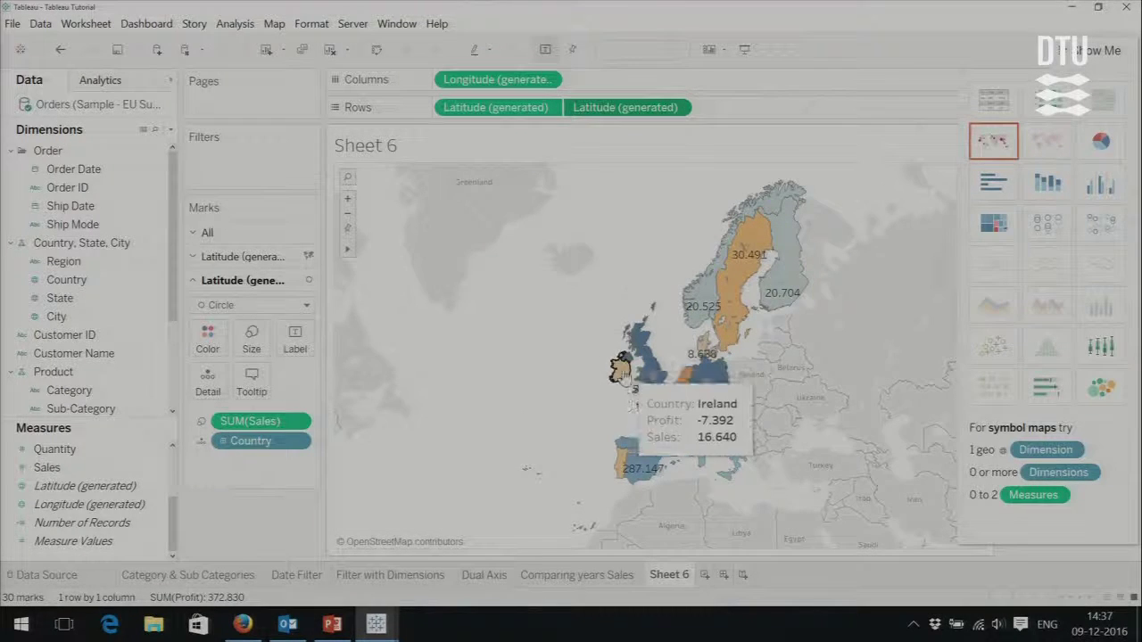
mouse_move(671, 424)
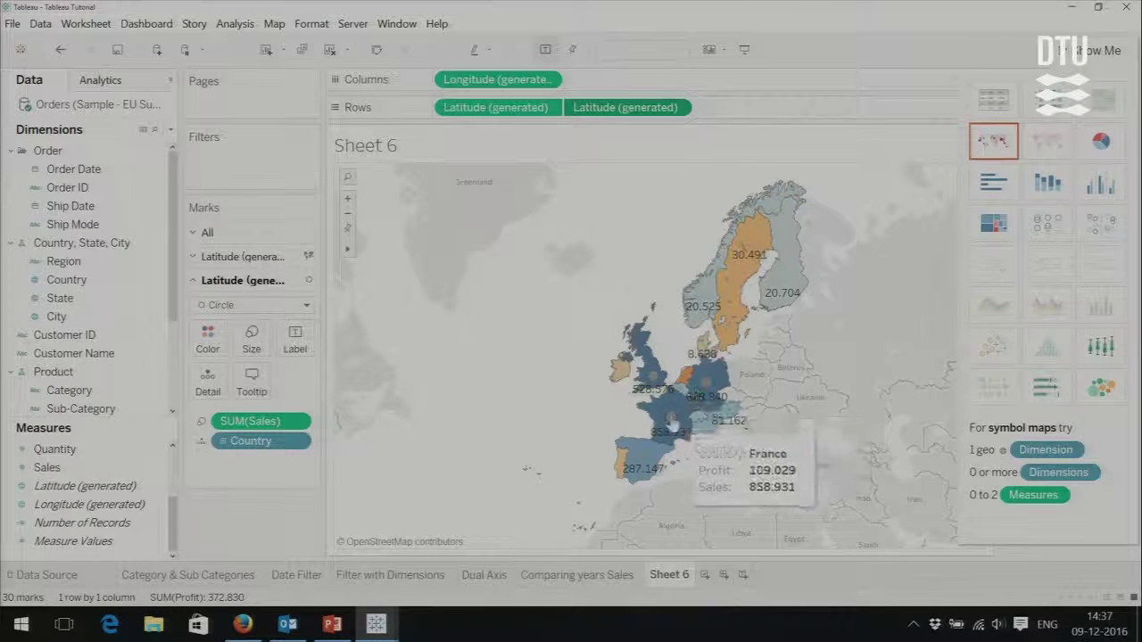
mouse_move(643, 464)
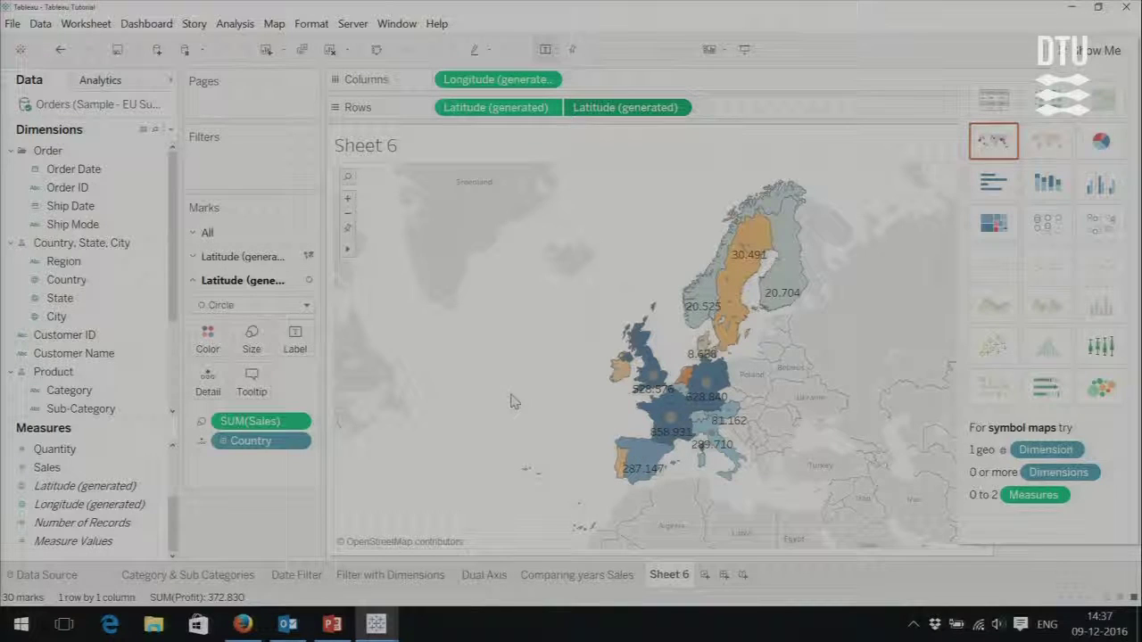
left_click(251, 340)
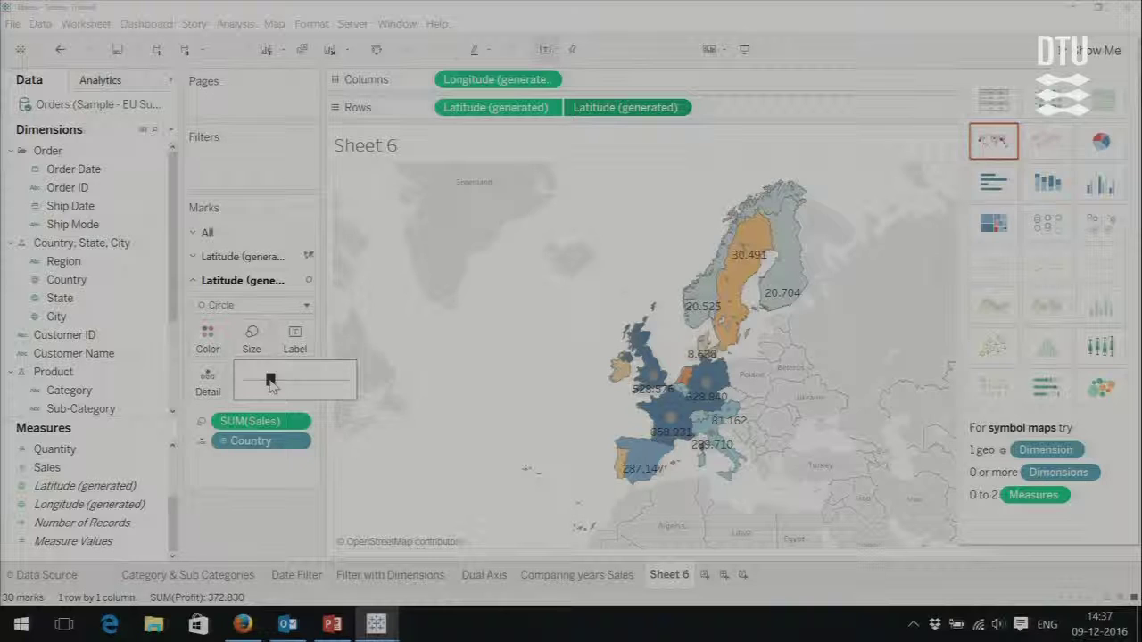
left_click_drag(270, 384, 299, 389)
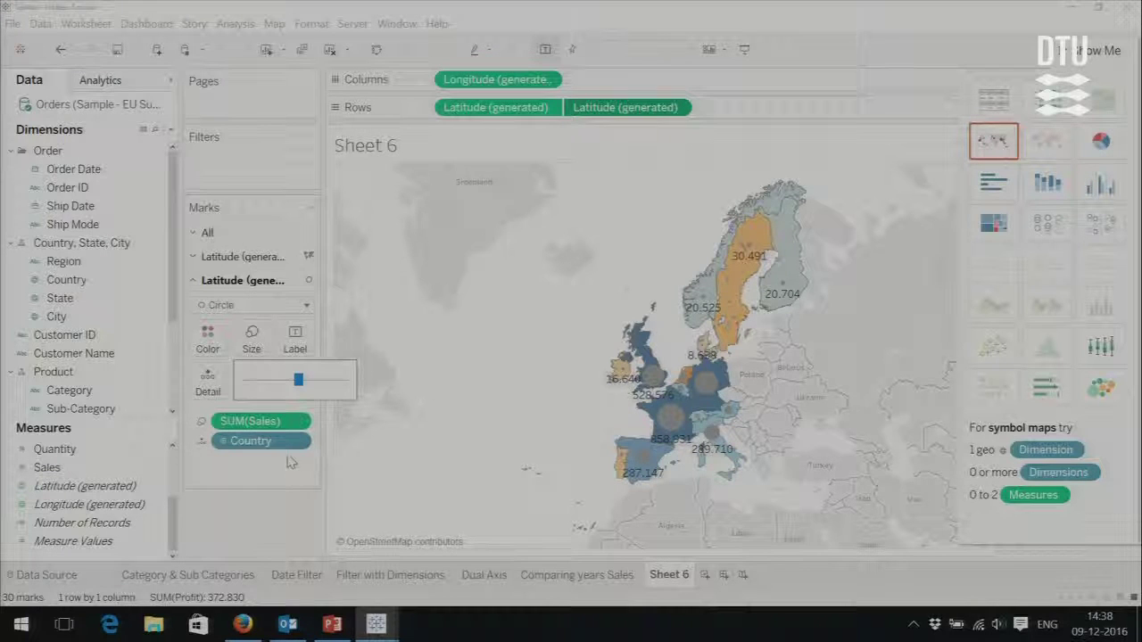
left_click(275, 520)
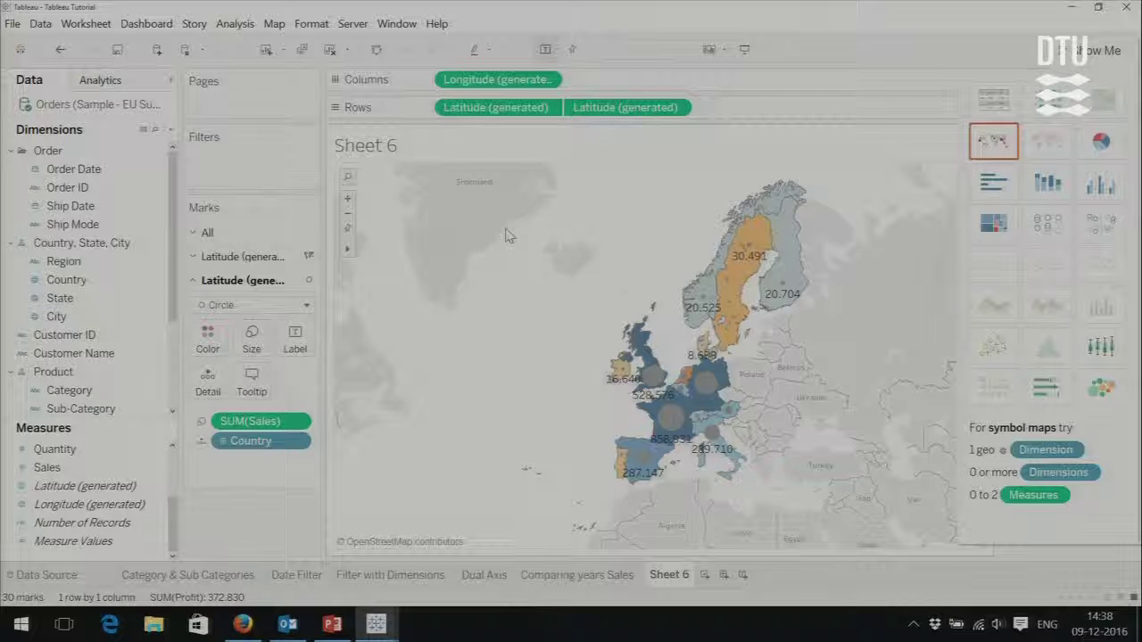
- Add a new blank worksheet and return to Sheet 6
mouse_move(705, 306)
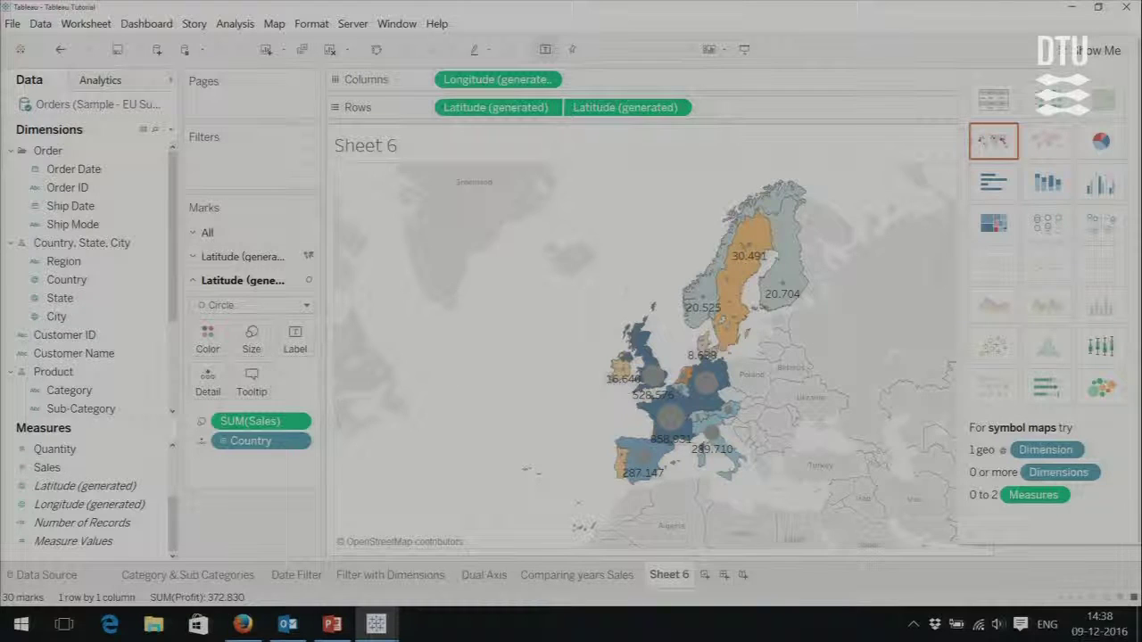
left_click(705, 574)
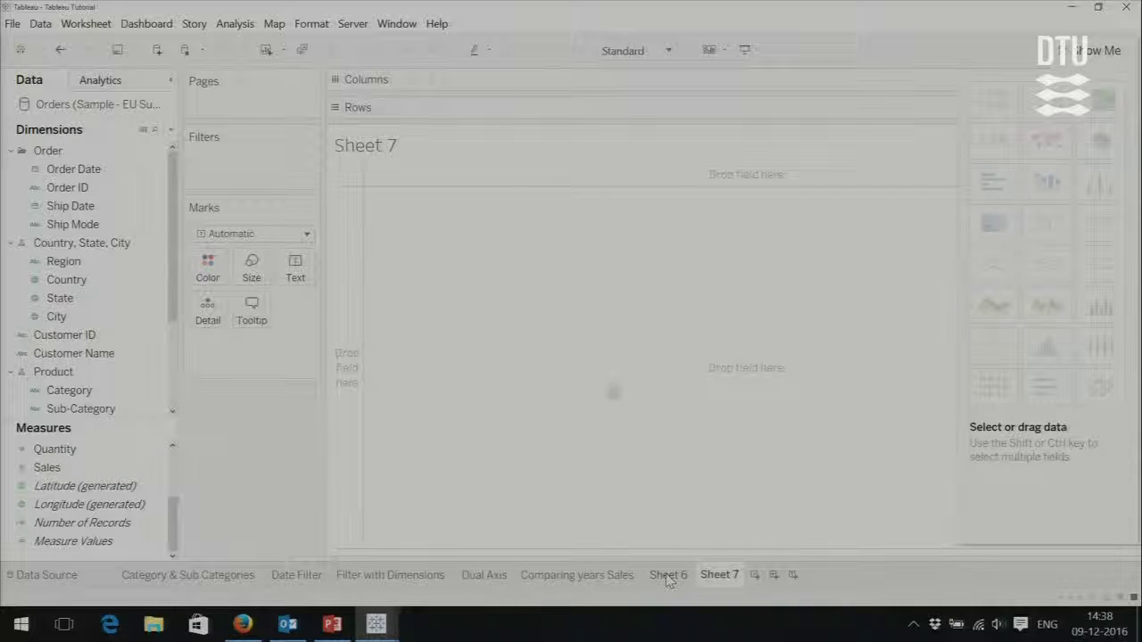
key("ctrl+Page_Up")
- Remove the second Latitude (generated) from the rows and Profit from the map's marks
left_click_drag(598, 116, 620, 174)
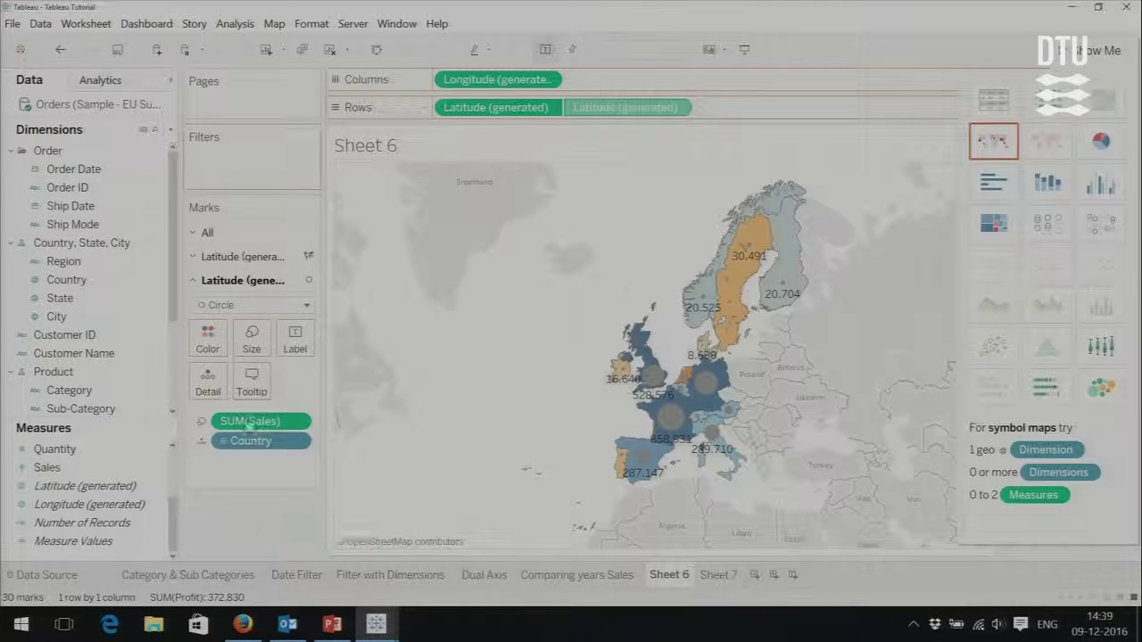
left_click_drag(249, 425, 256, 418)
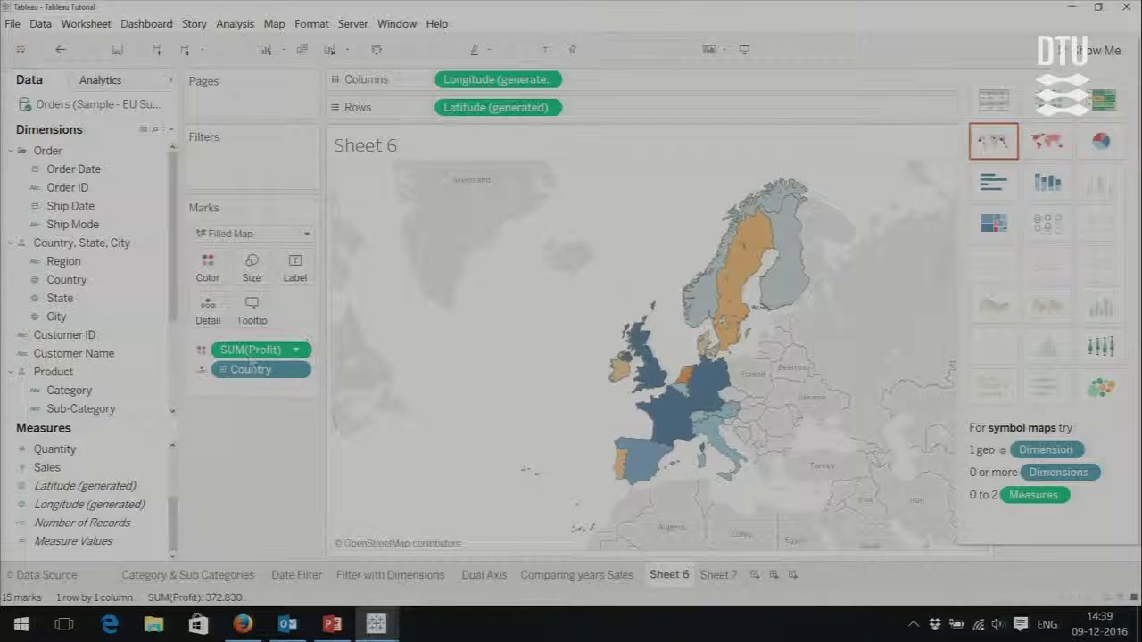
left_click_drag(256, 355, 234, 480)
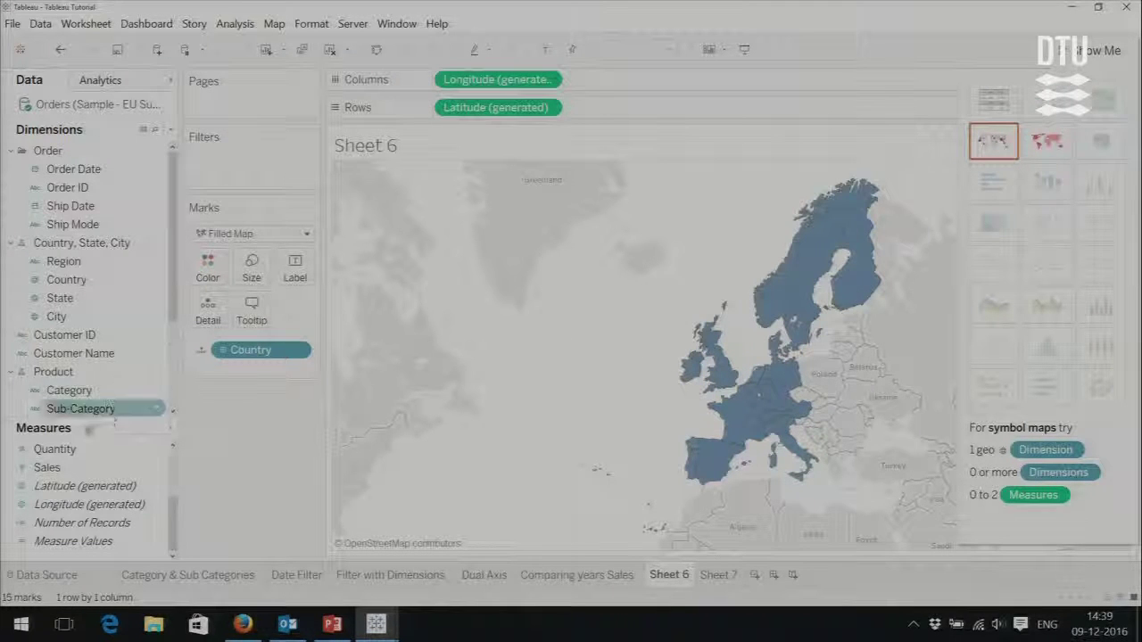
- Size the map's marks by Sales and increase the mark size slightly
left_click(56, 471)
left_click_drag(53, 473, 253, 277)
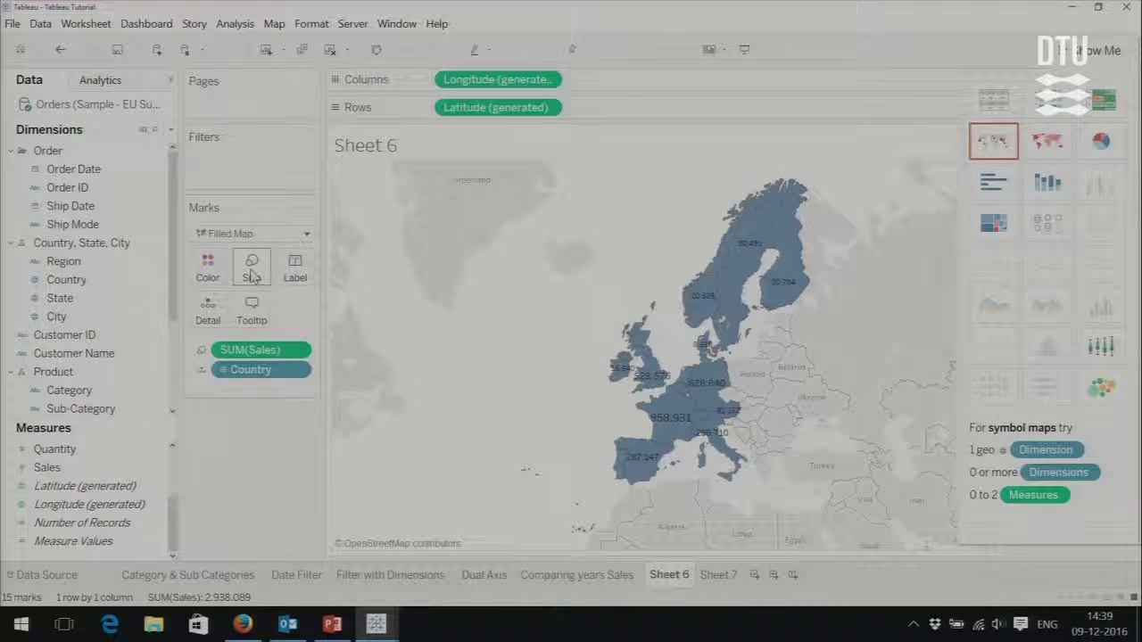
left_click(255, 280)
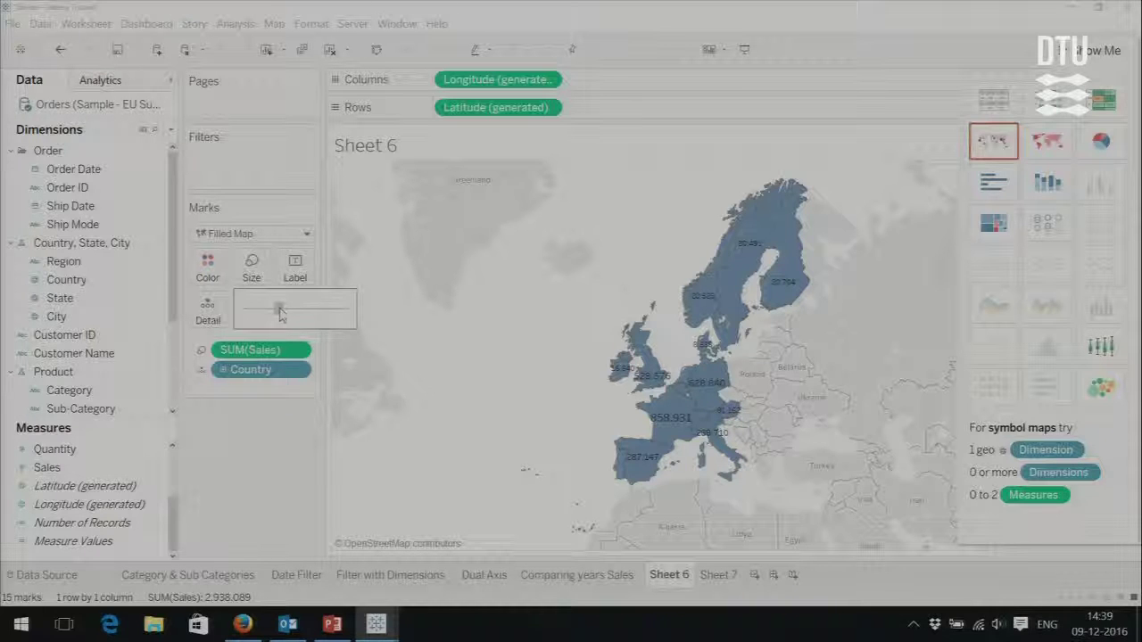
left_click_drag(278, 309, 286, 310)
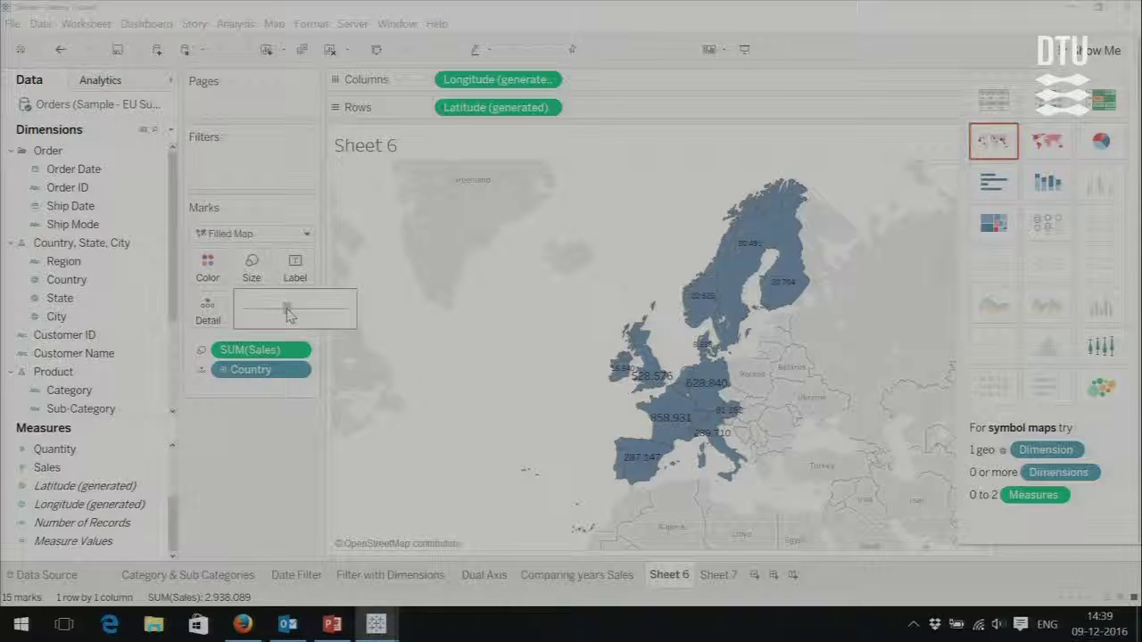
- Change the map's mark type from Filled Map to Circle
left_click(246, 234)
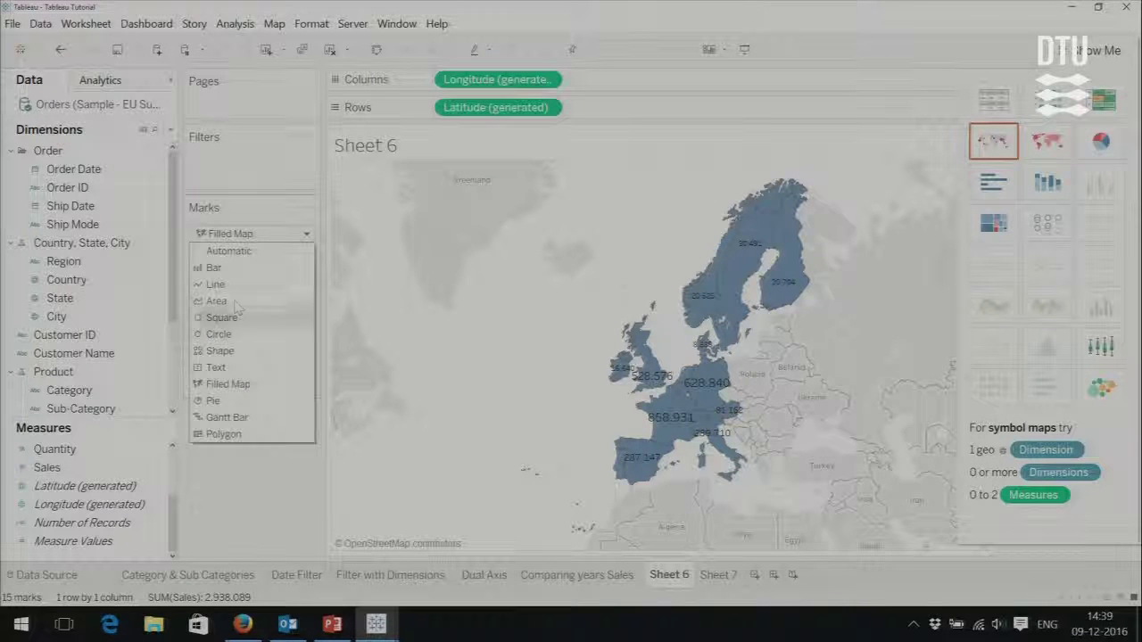
key("Escape")
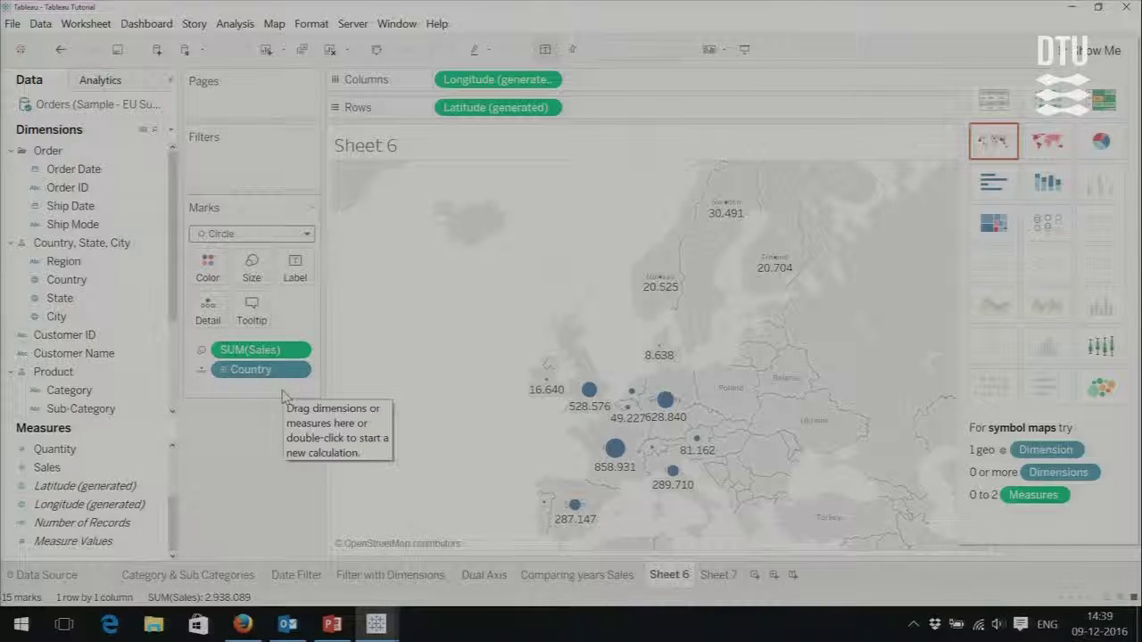
left_click(252, 263)
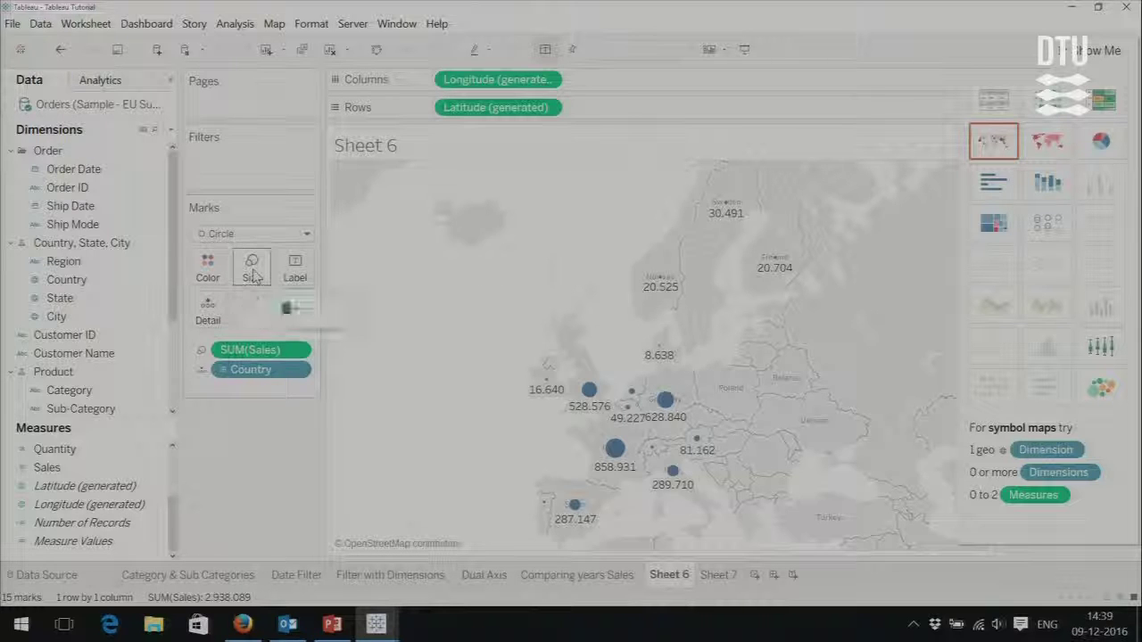
- Remove Country from the map's marks and add it back as a detail
left_click_drag(258, 369, 238, 429)
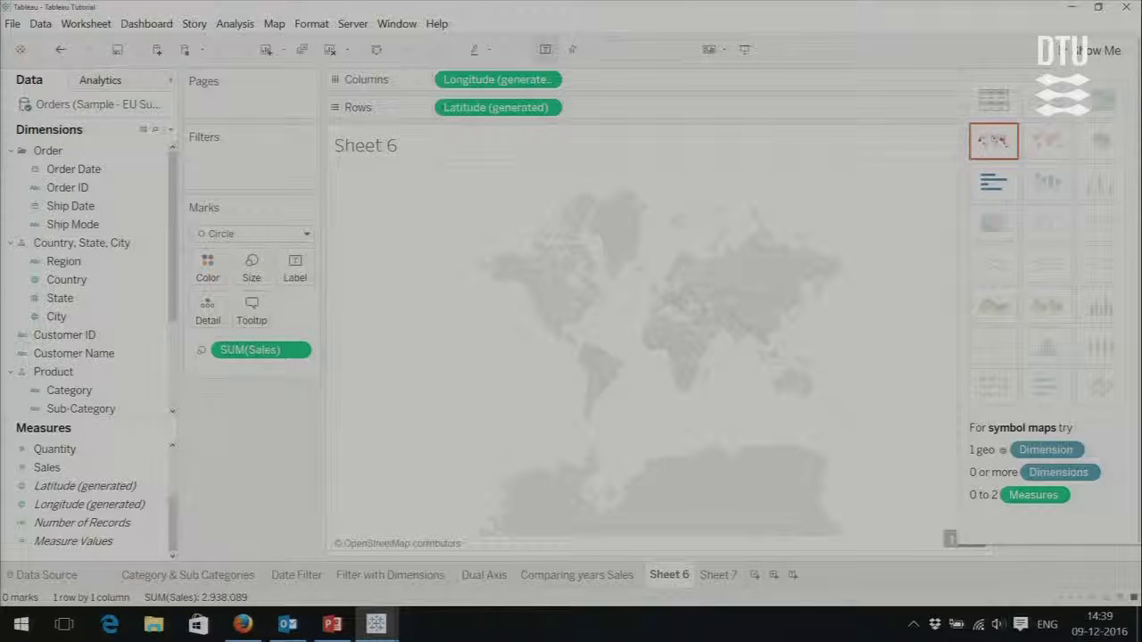
left_click(70, 281)
left_click_drag(70, 281, 238, 348)
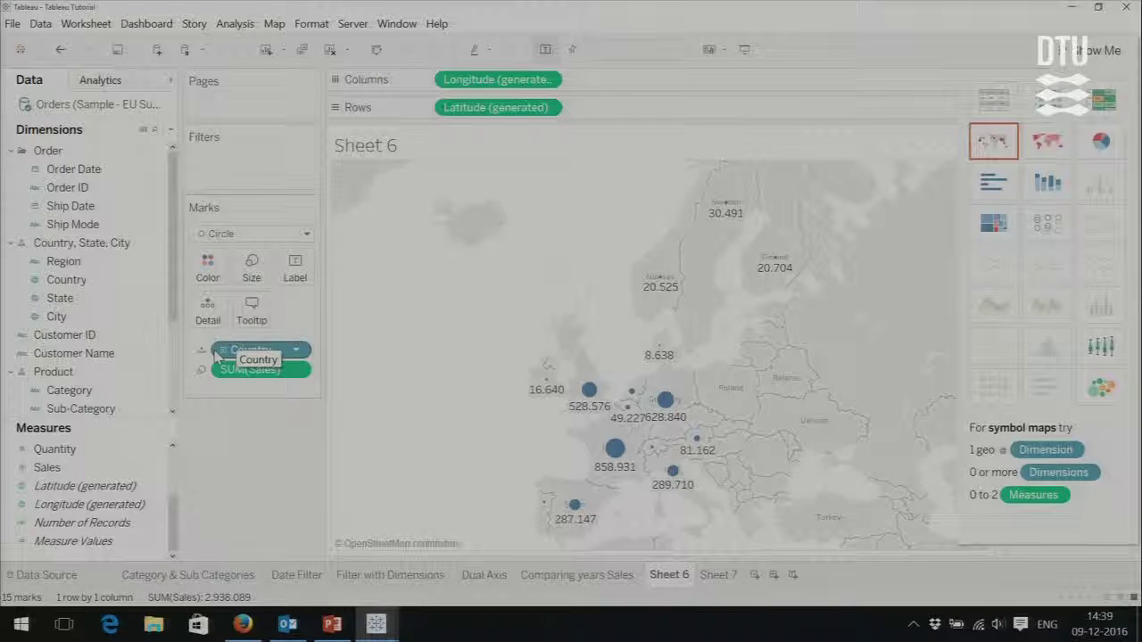
left_click(164, 319)
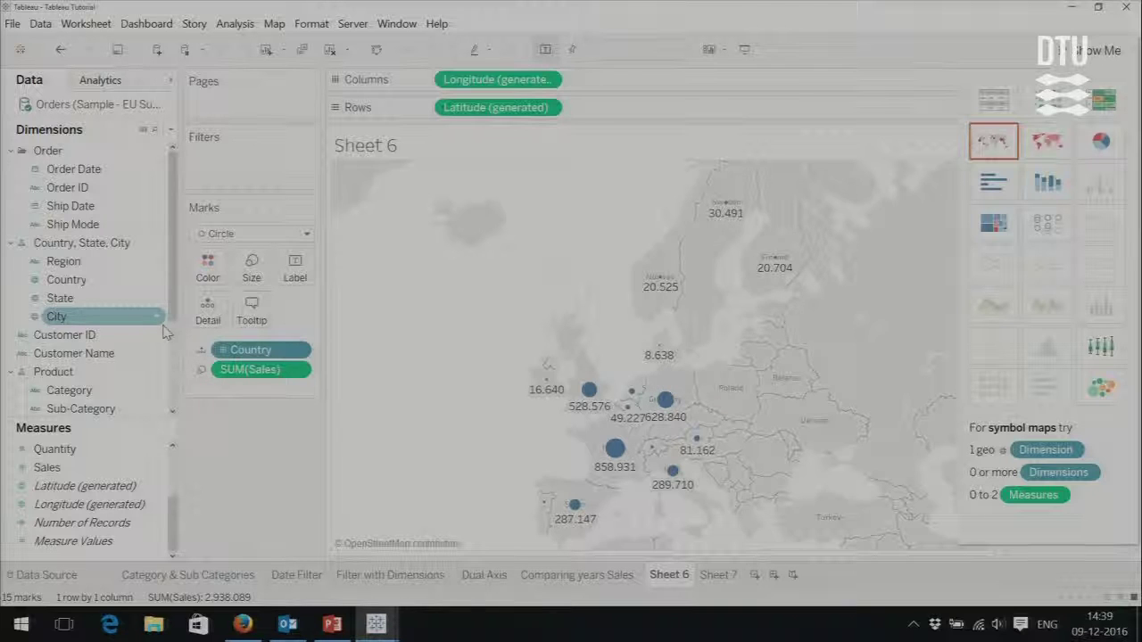
left_click(160, 335)
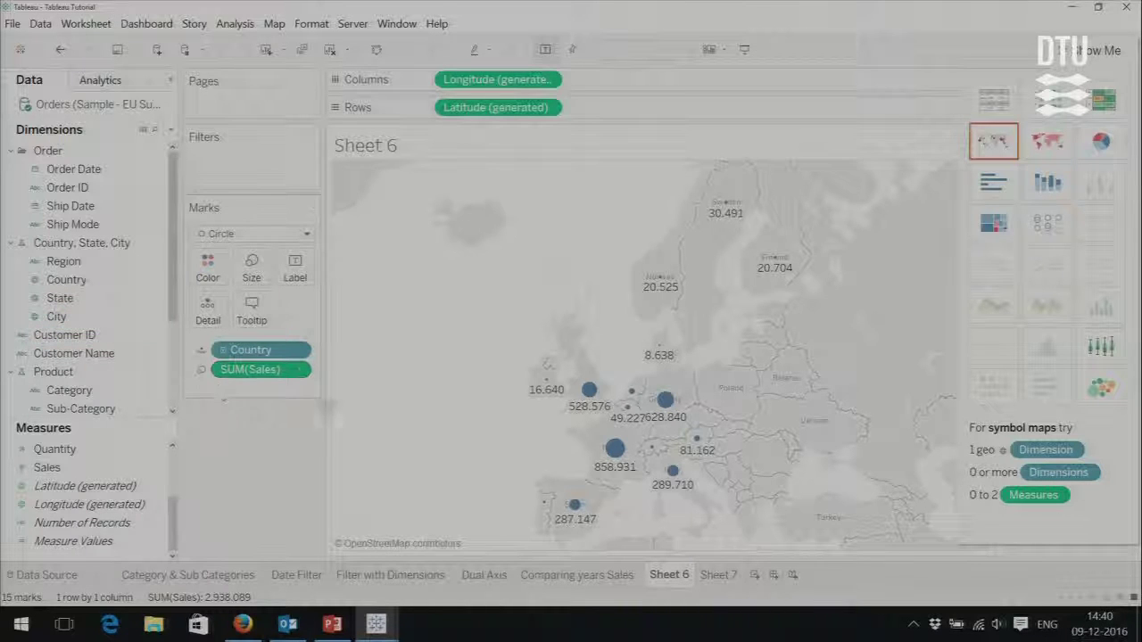
- Rename Sheet 6 as Map Visualization
double_click(668, 576)
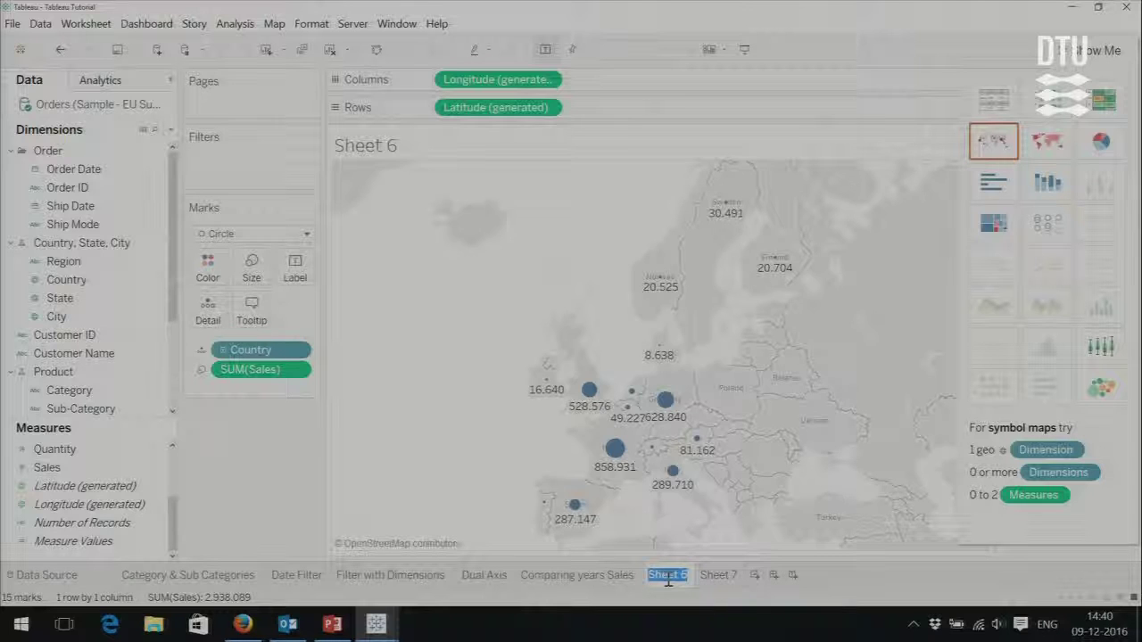
type("Map Visual")
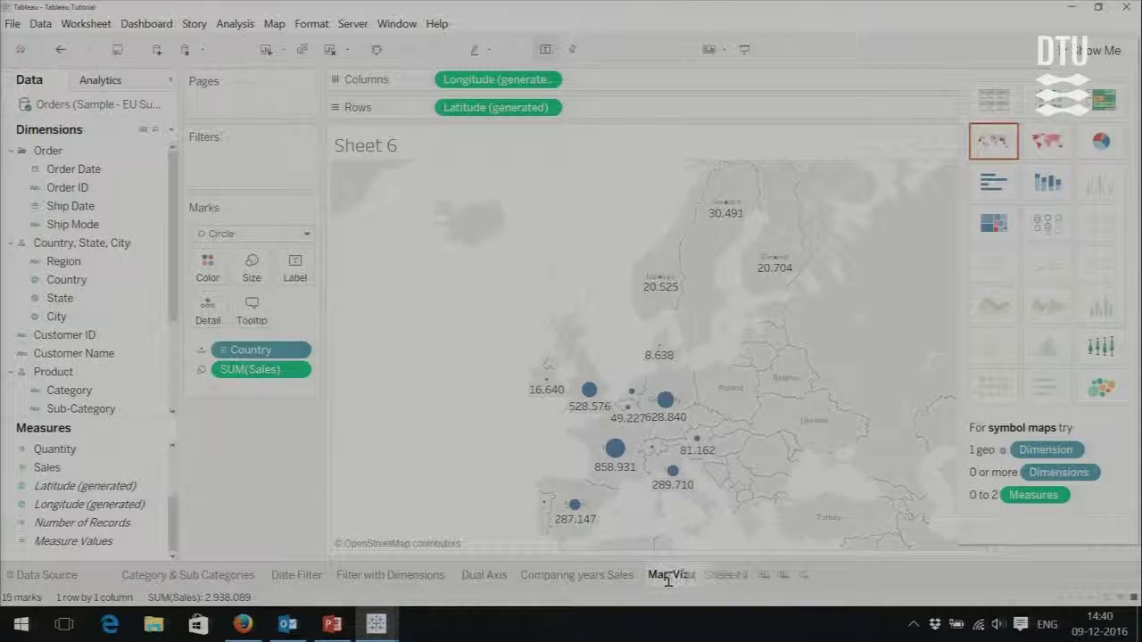
type("ization")
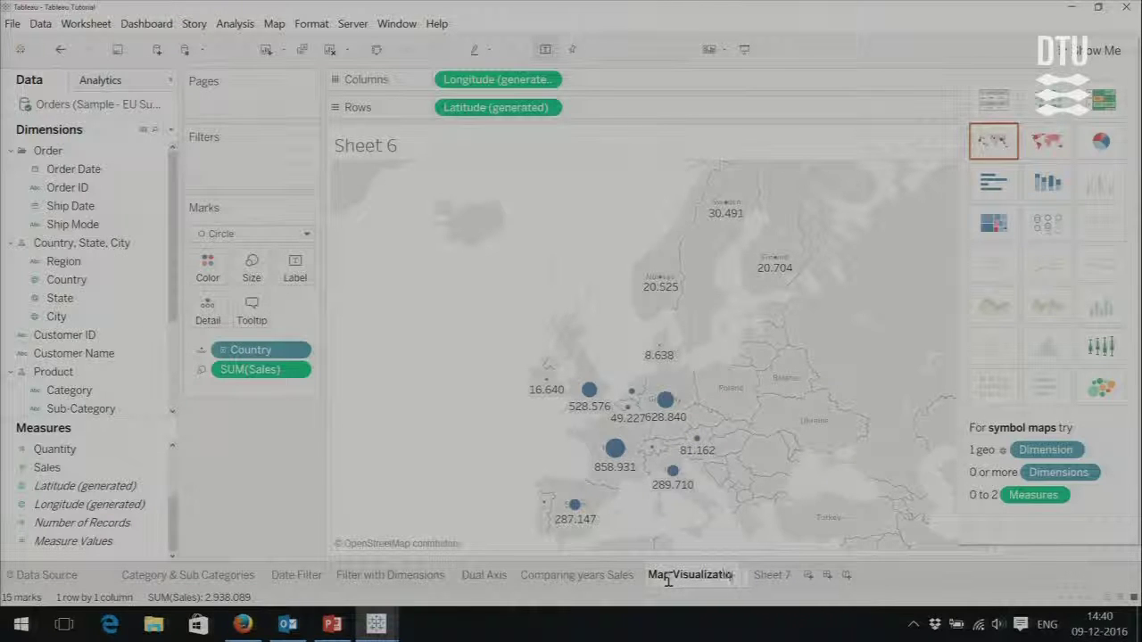
- Delete the empty worksheet Sheet 7 from the workbook
left_click(769, 575)
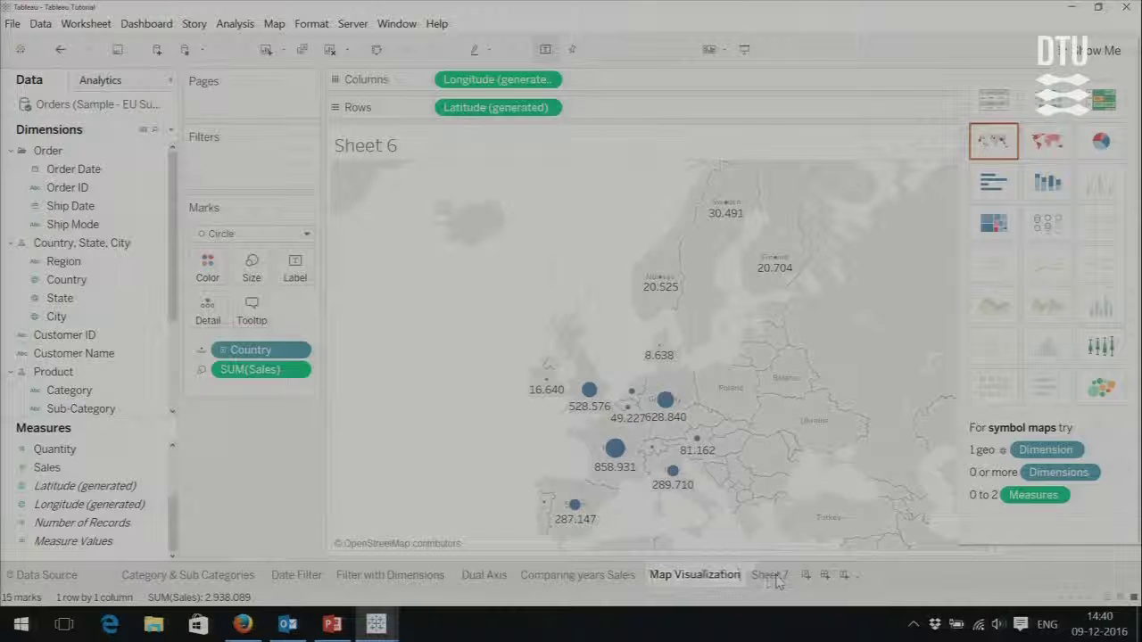
double_click(769, 574)
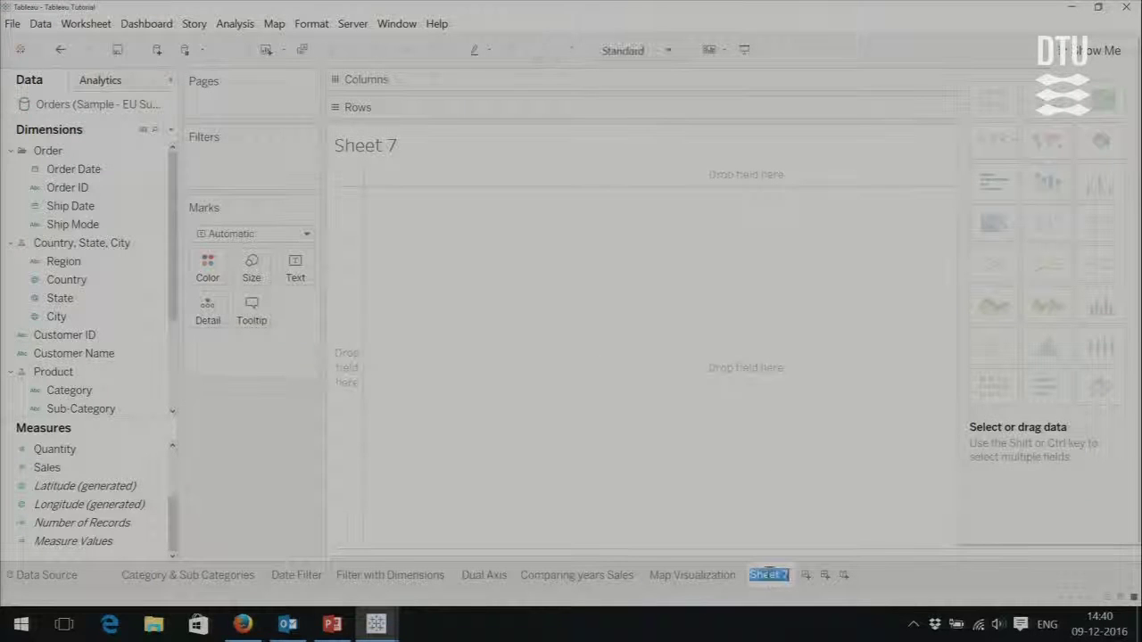
right_click(782, 571)
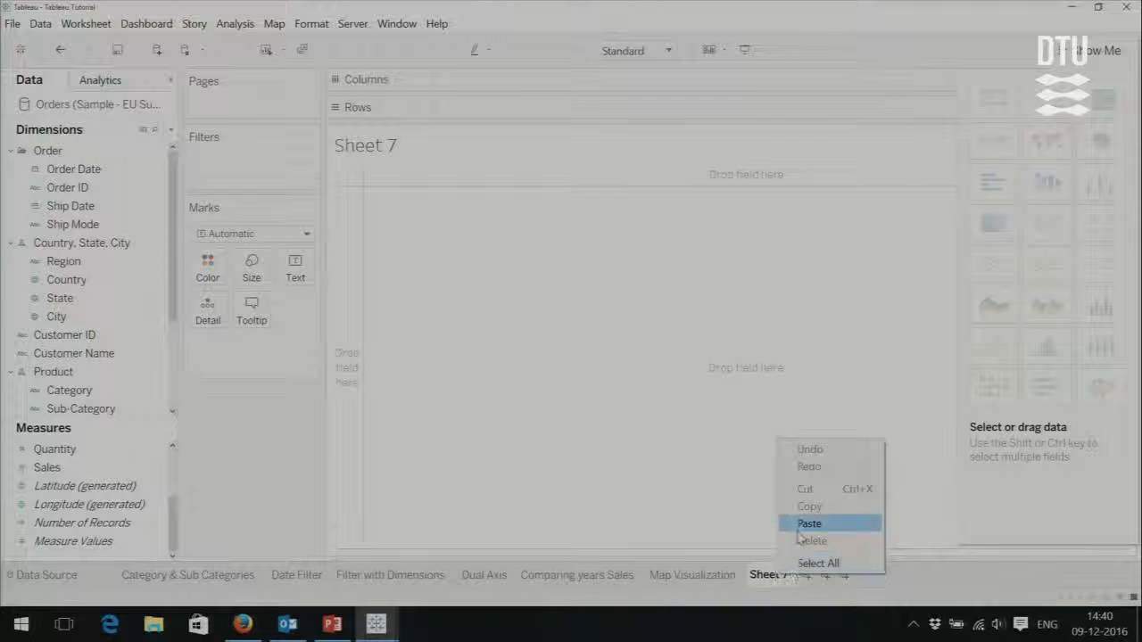
left_click(734, 534)
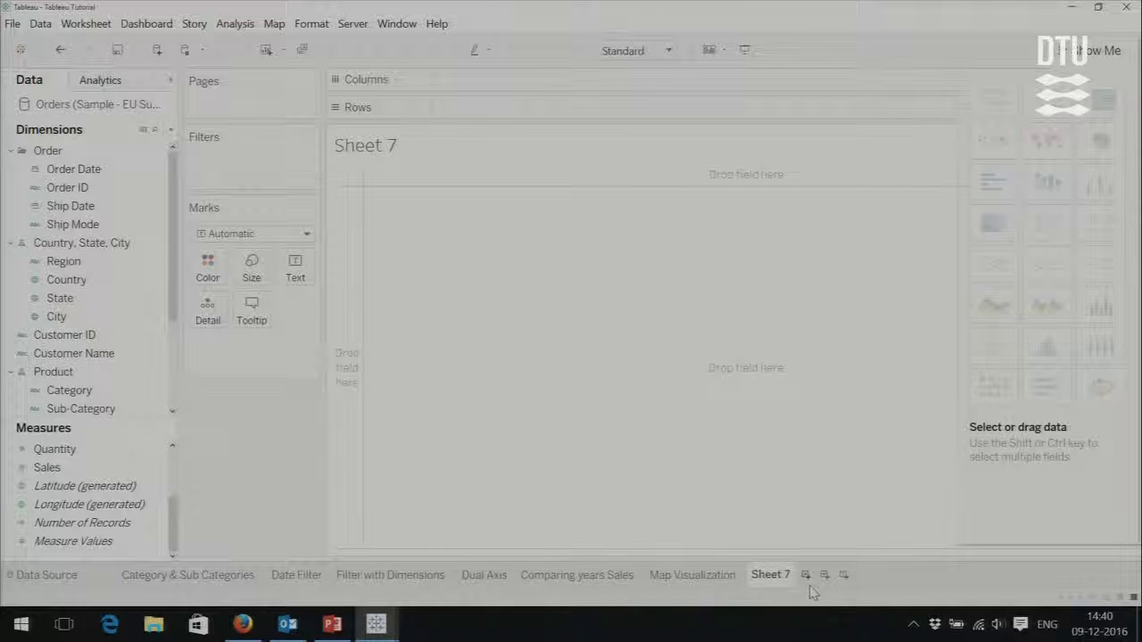
right_click(767, 587)
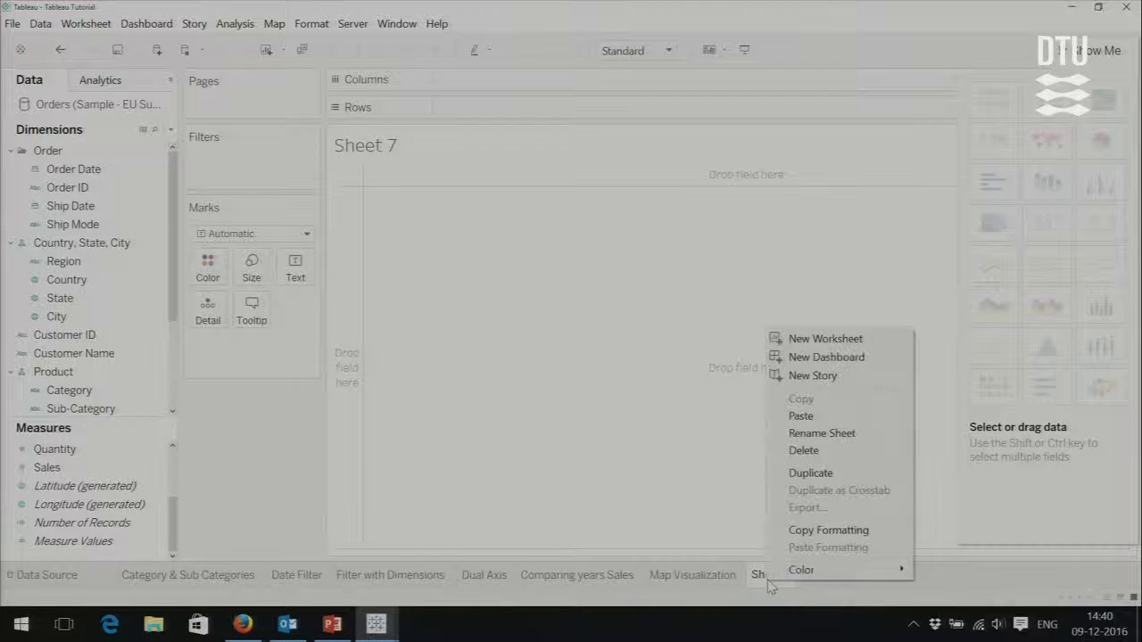
left_click(806, 455)
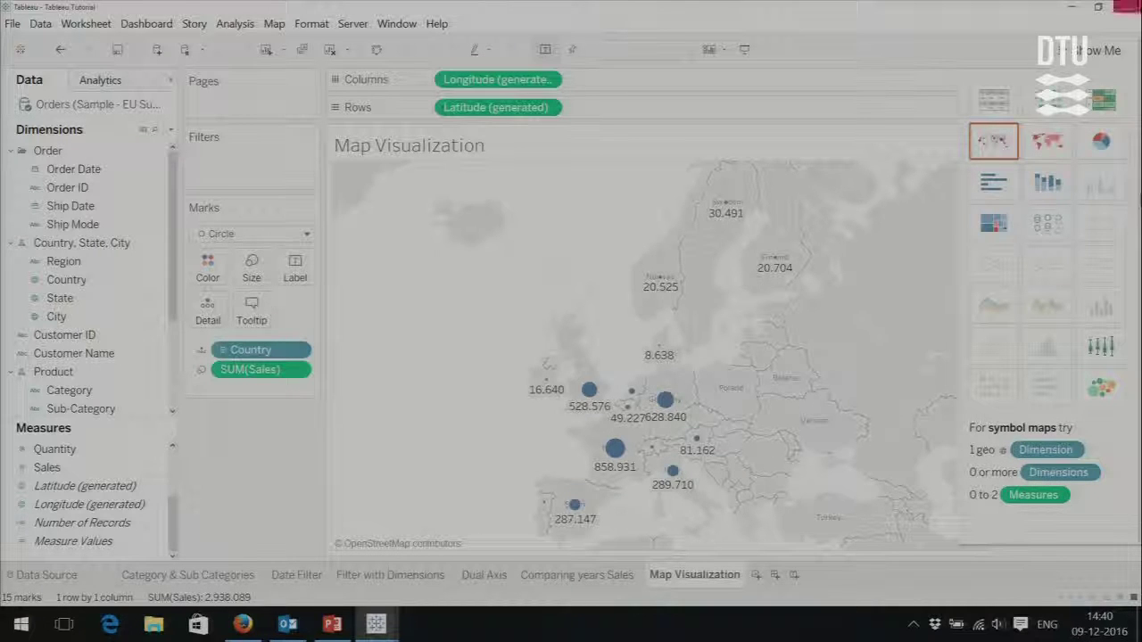
- Hide the chart suggestions and create a new dashboard in the workbook
left_click(1086, 61)
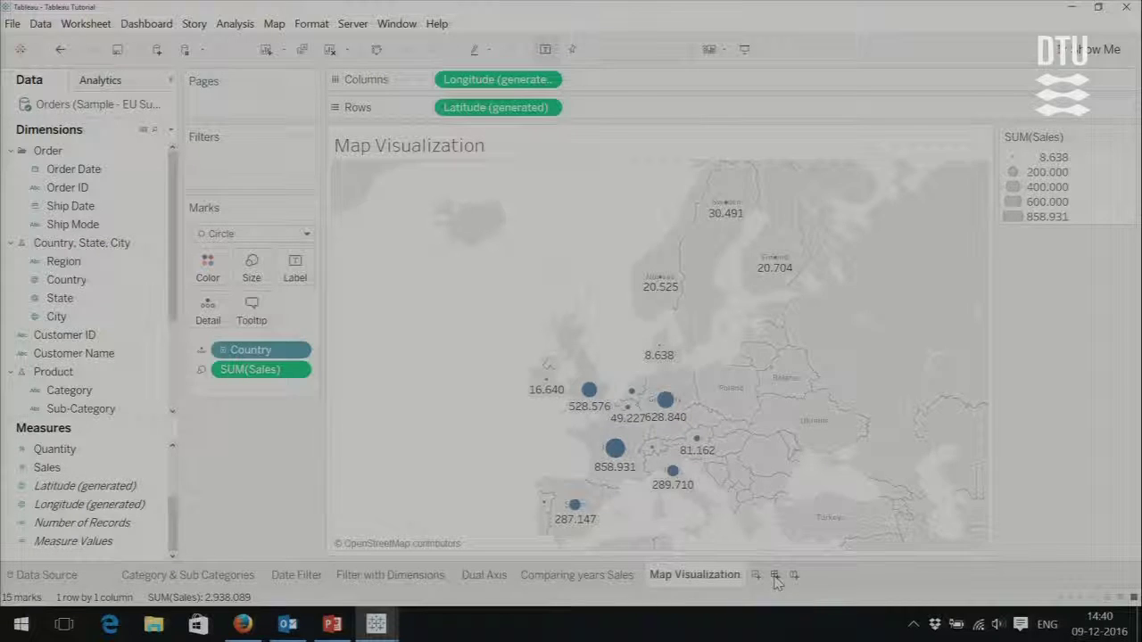
left_click(775, 576)
mouse_move(776, 582)
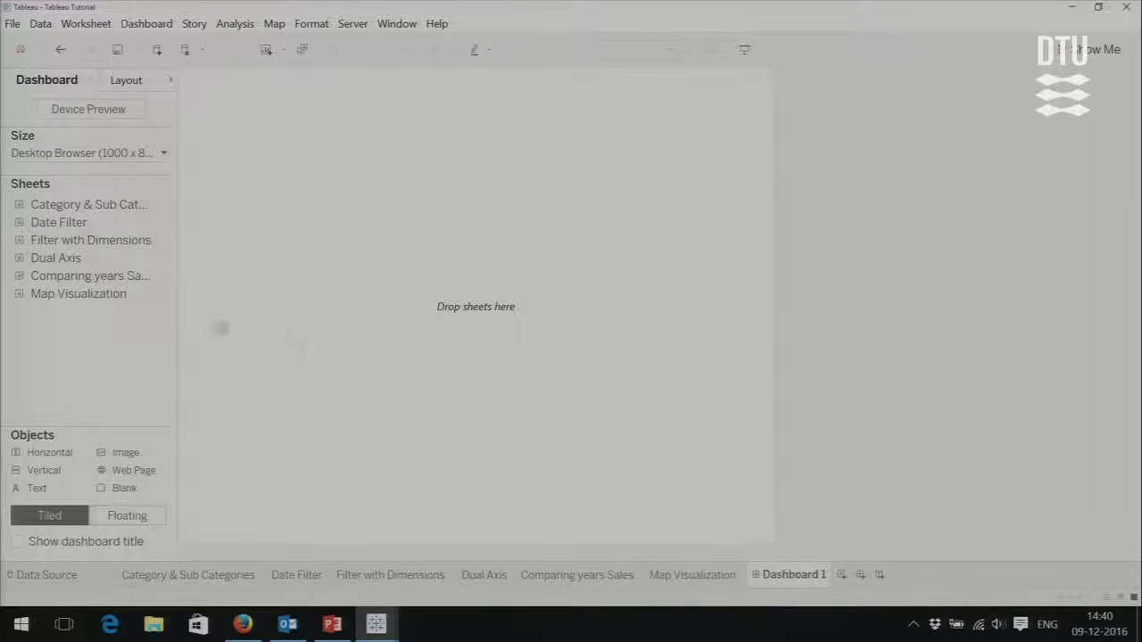
mouse_move(127, 279)
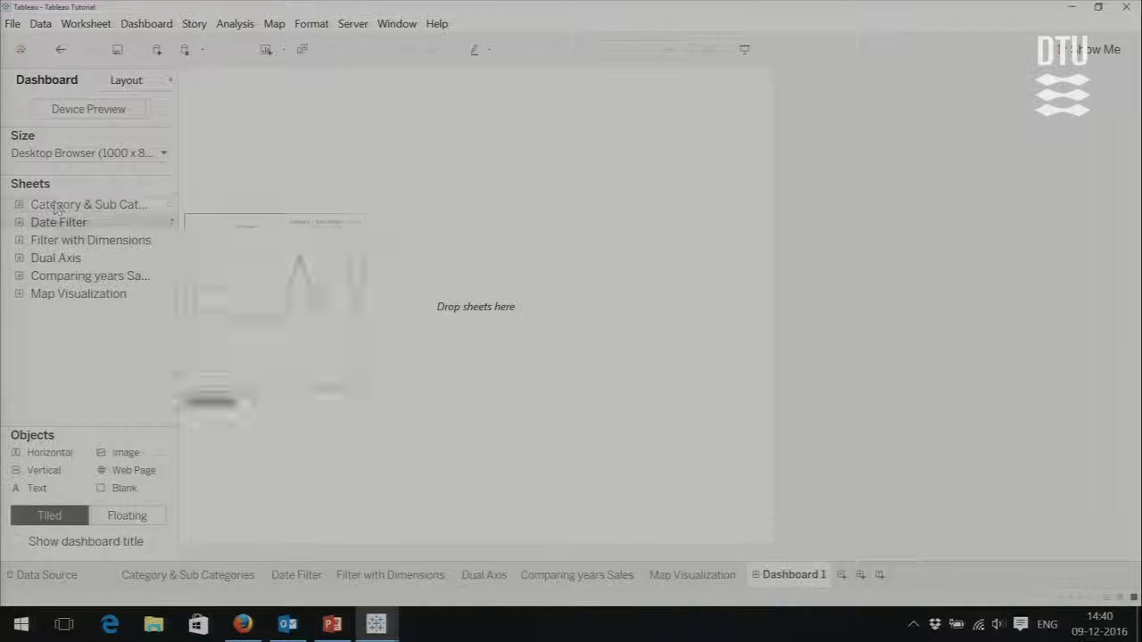
mouse_move(40, 208)
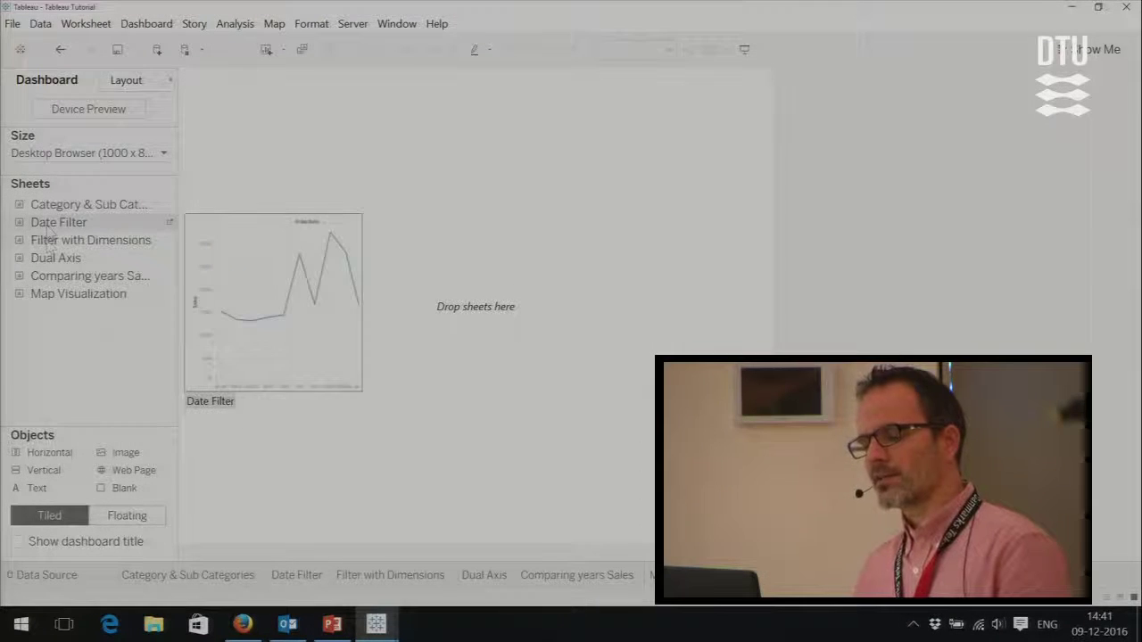
mouse_move(47, 303)
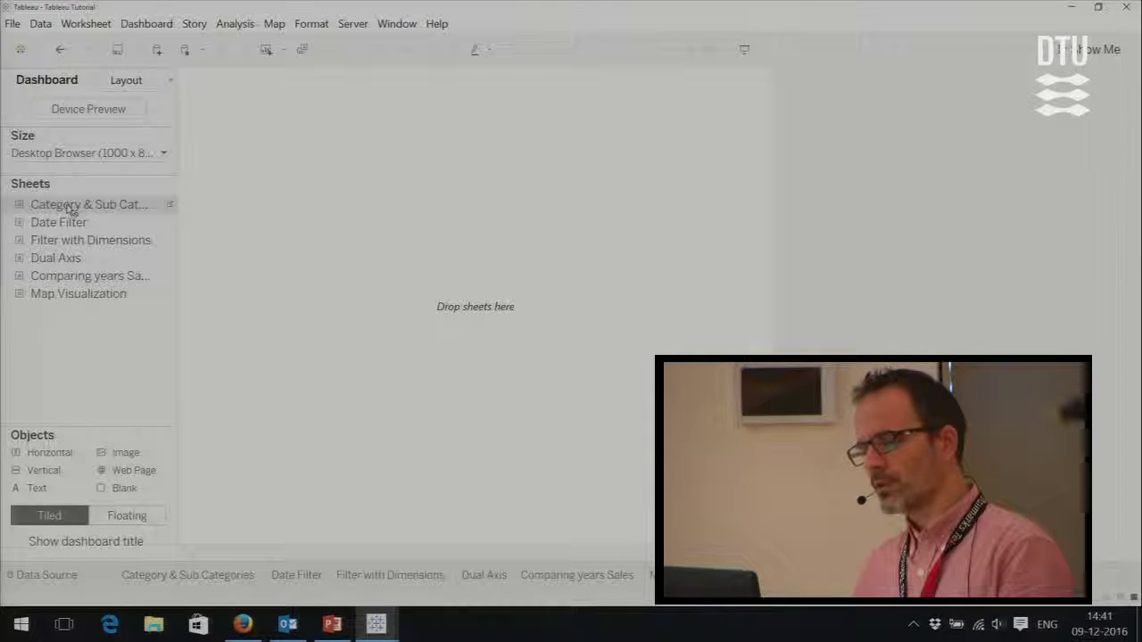
- Place the Category & Sub Categories sheet on the dashboard and add the Map Visualization sheet above it
left_click_drag(70, 208, 380, 208)
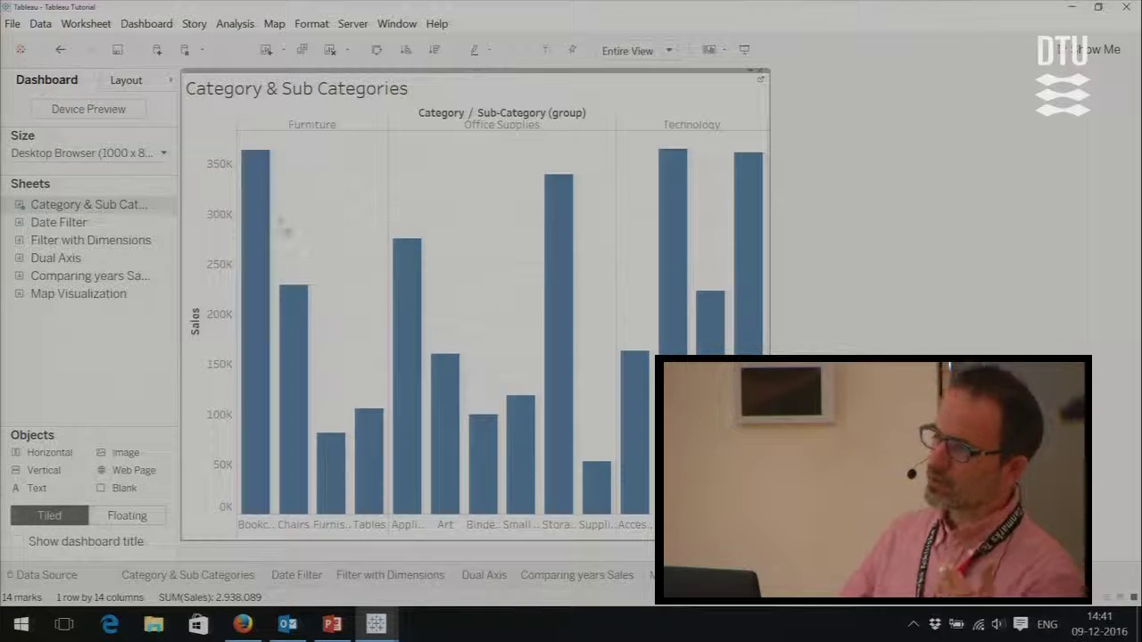
mouse_move(257, 225)
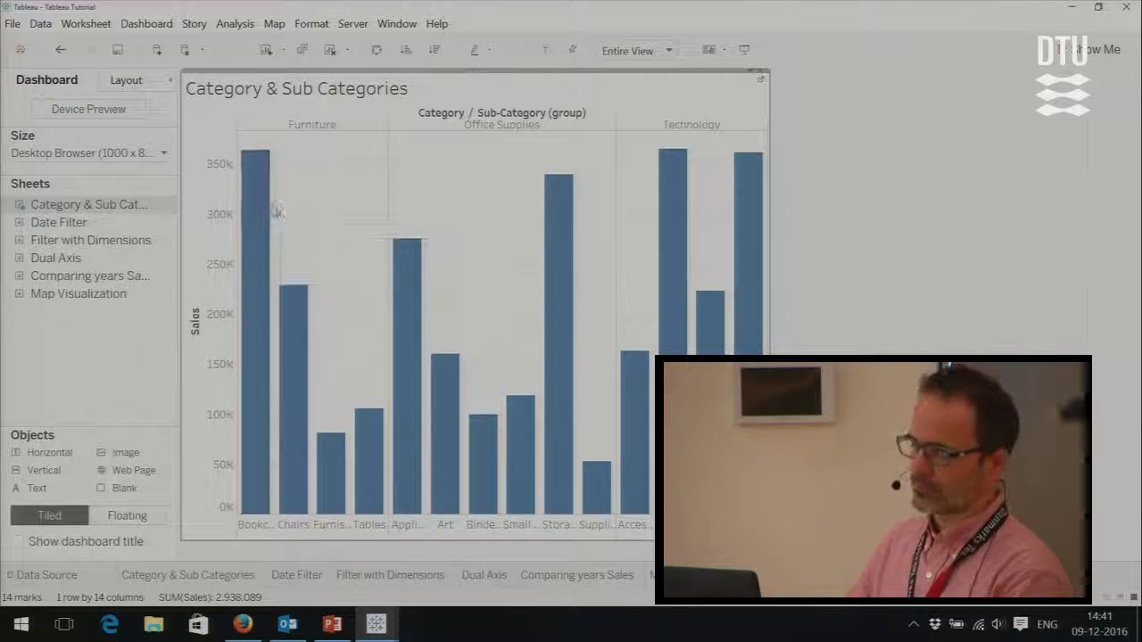
mouse_move(94, 227)
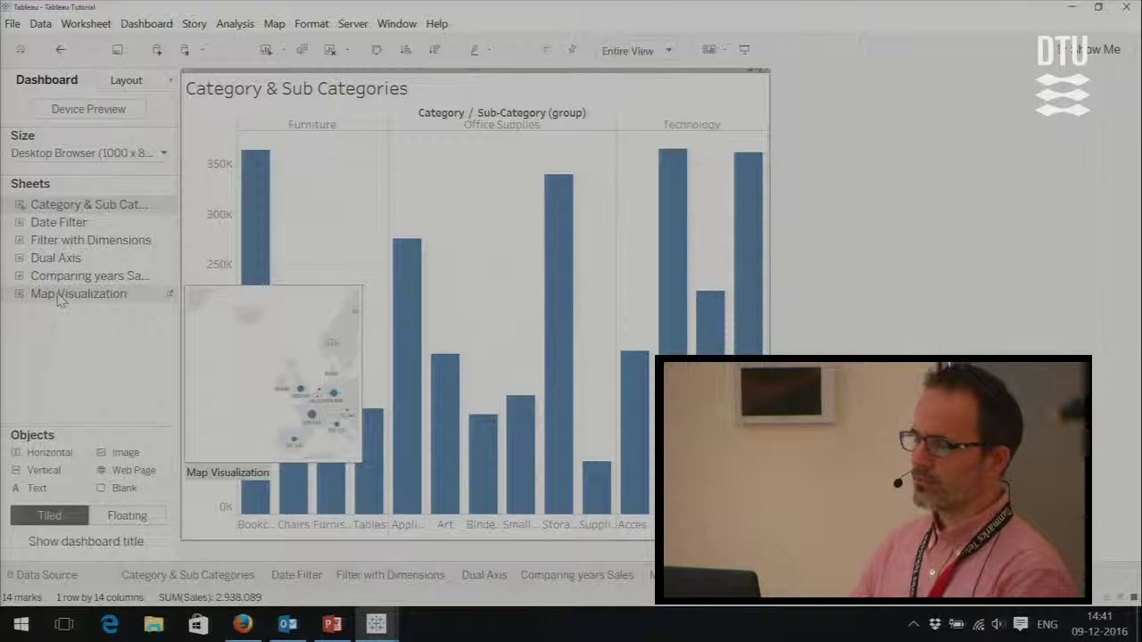
left_click_drag(58, 299, 387, 302)
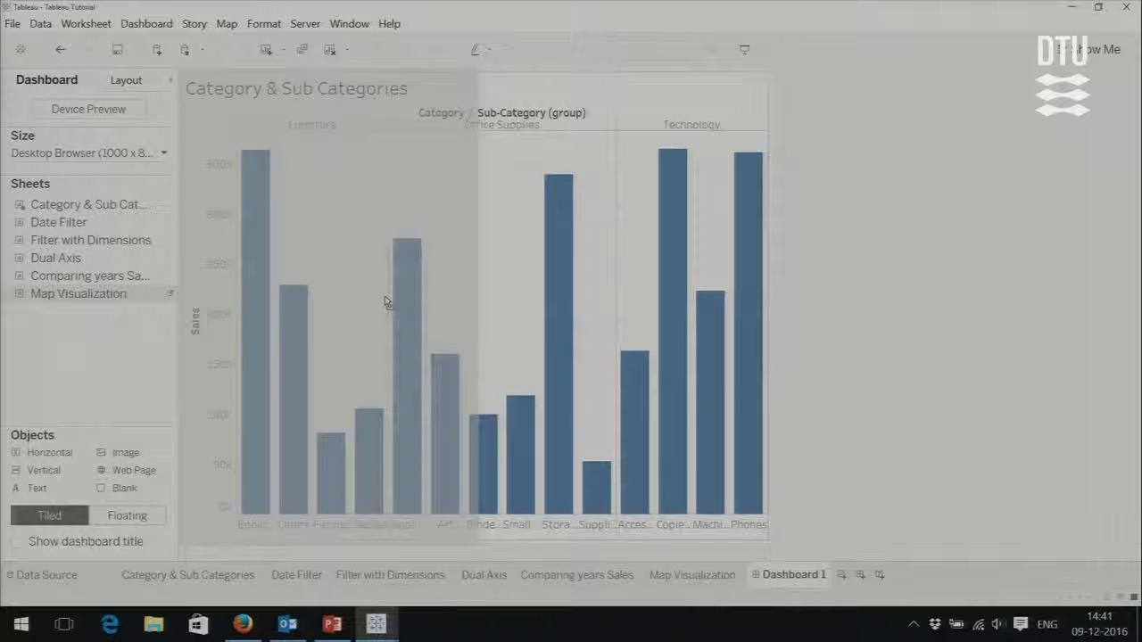
mouse_move(385, 301)
left_mouse_down()
mouse_move(399, 120)
mouse_move(329, 240)
mouse_move(406, 164)
left_mouse_up()
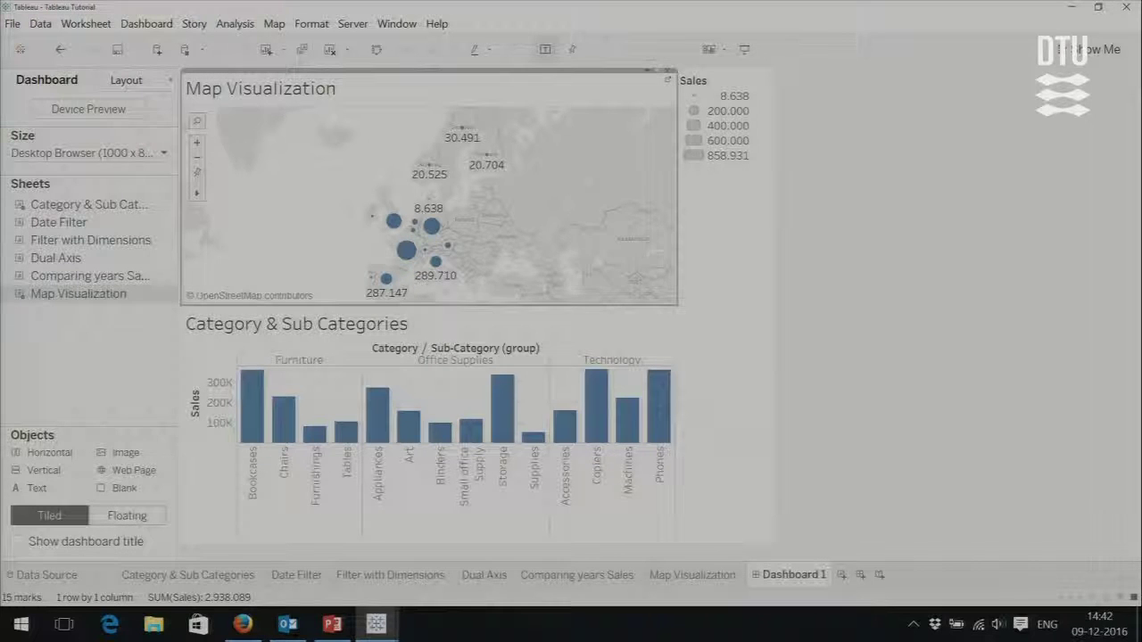
- Add the Filter with Dimensions sheet to the dashboard between the map and the category chart
mouse_move(39, 275)
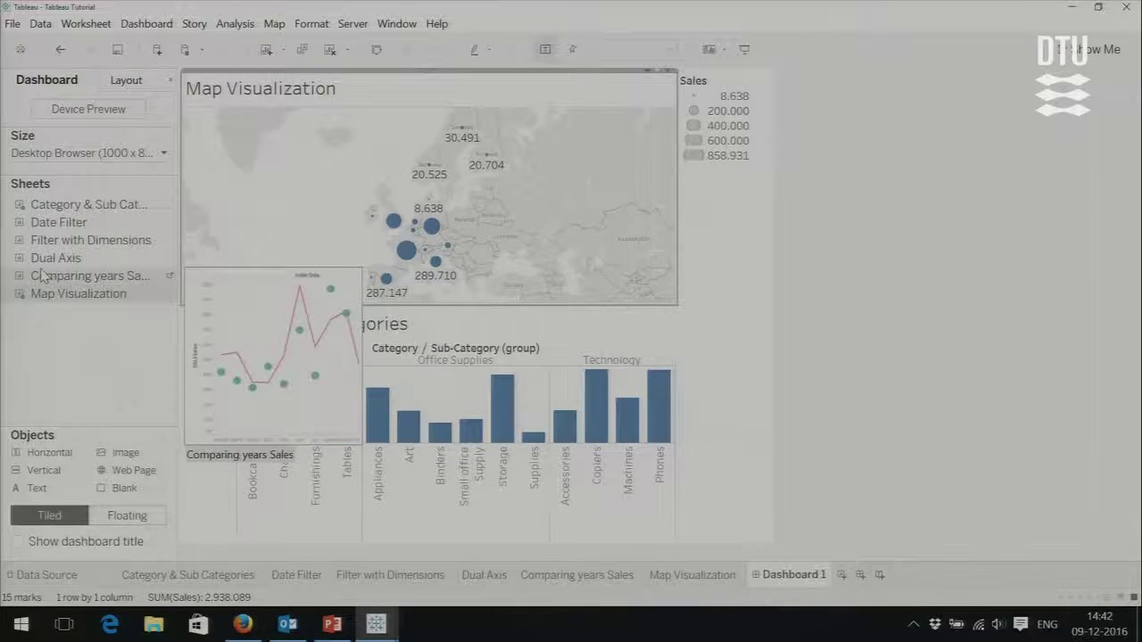
mouse_move(57, 230)
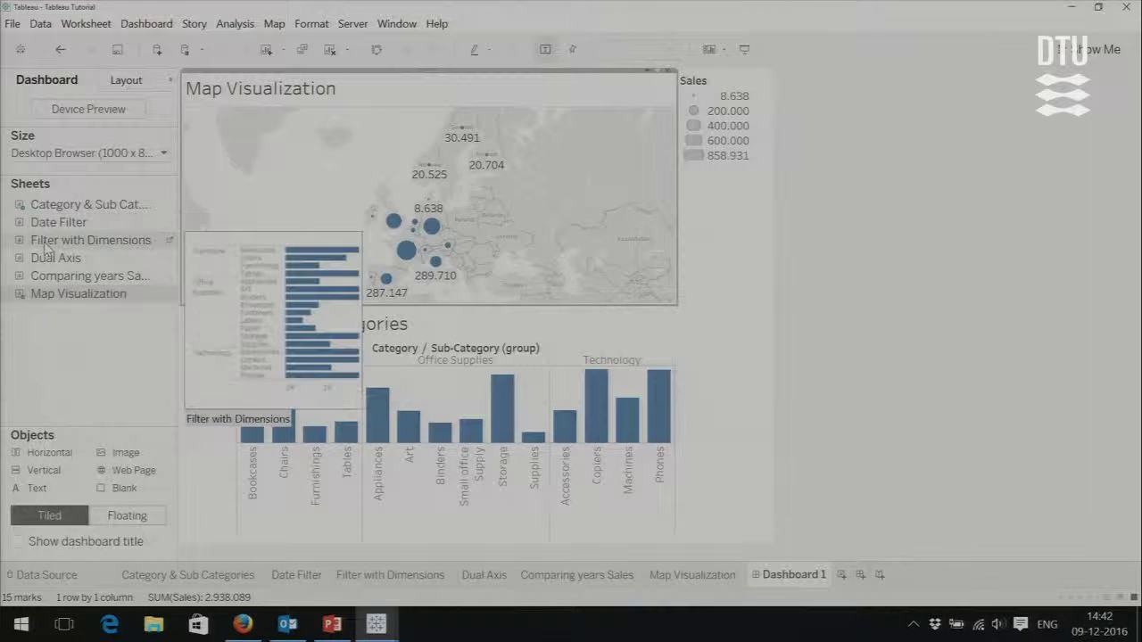
left_click_drag(47, 248, 375, 489)
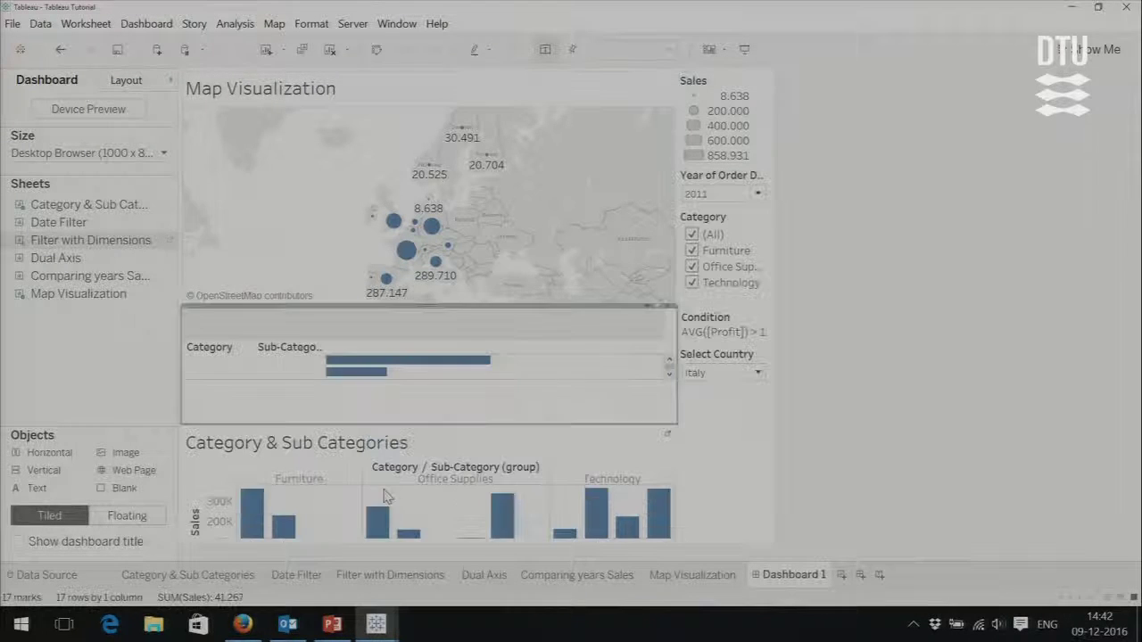
- Remove the Category & Sub Categories chart from the dashboard
left_click(669, 442)
left_click(668, 438)
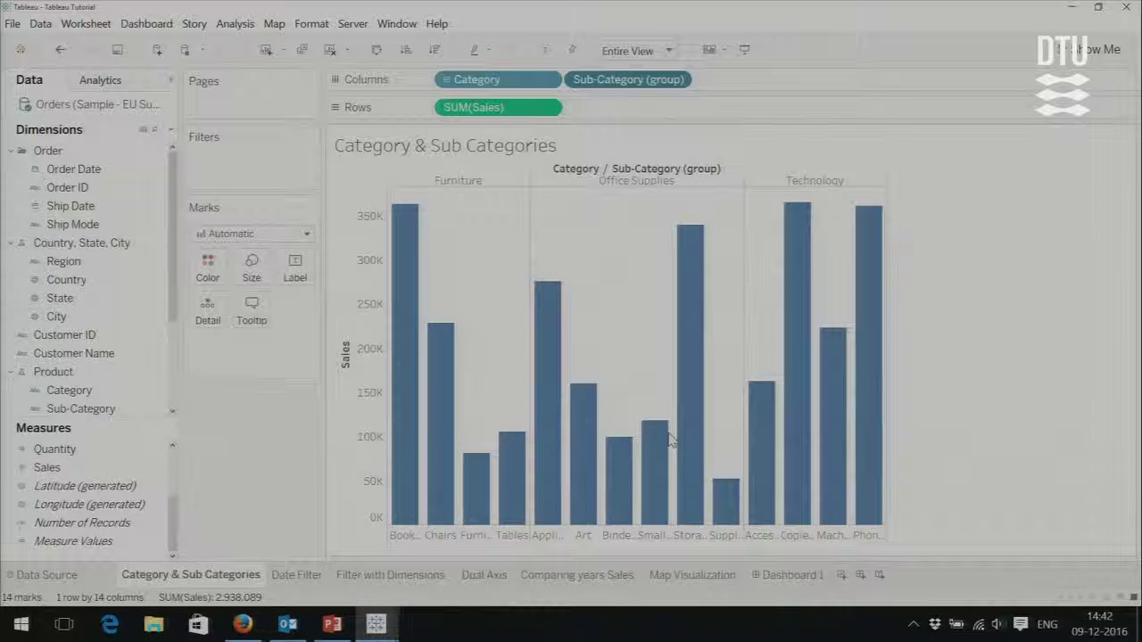
left_click(793, 575)
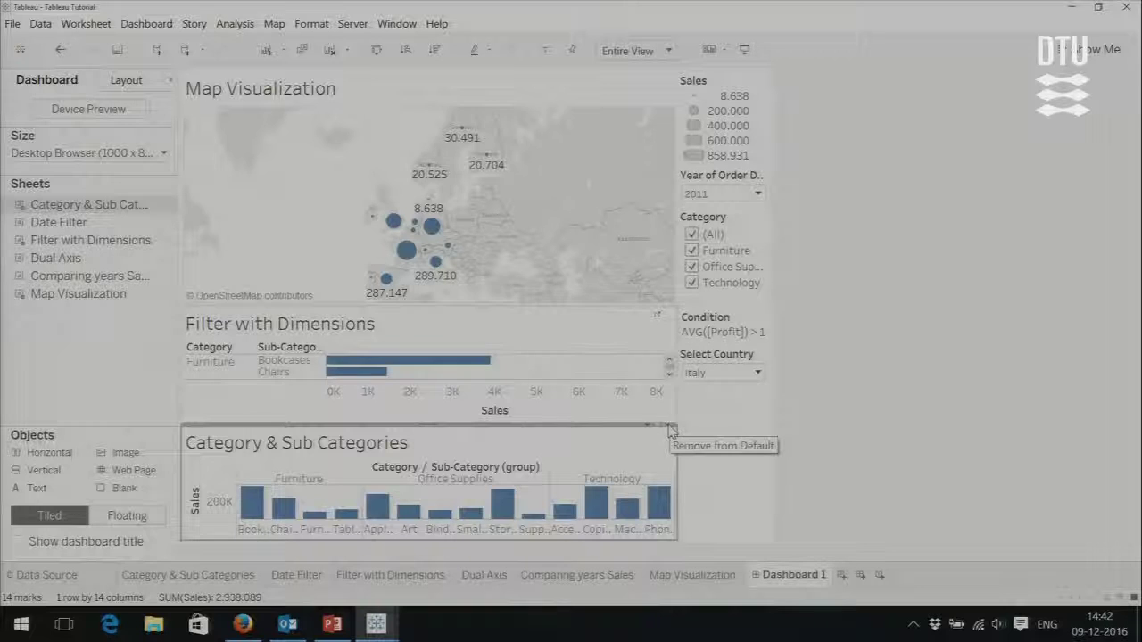
left_click(671, 430)
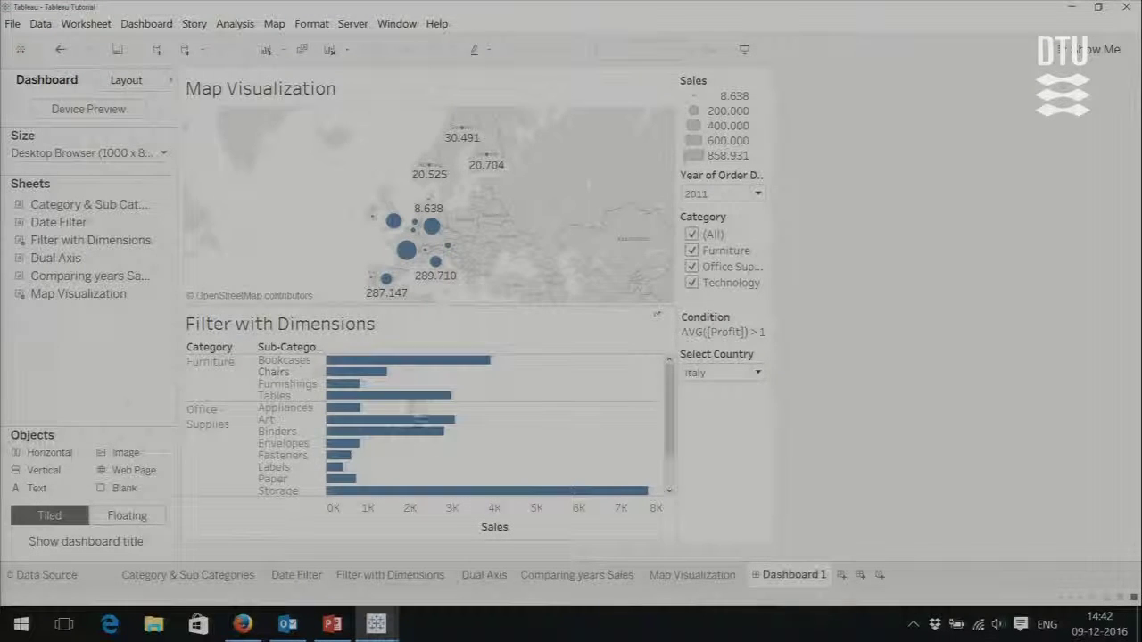
- View the country choices of the Select Country filter and select the container holding the legend and filters
left_click(758, 373)
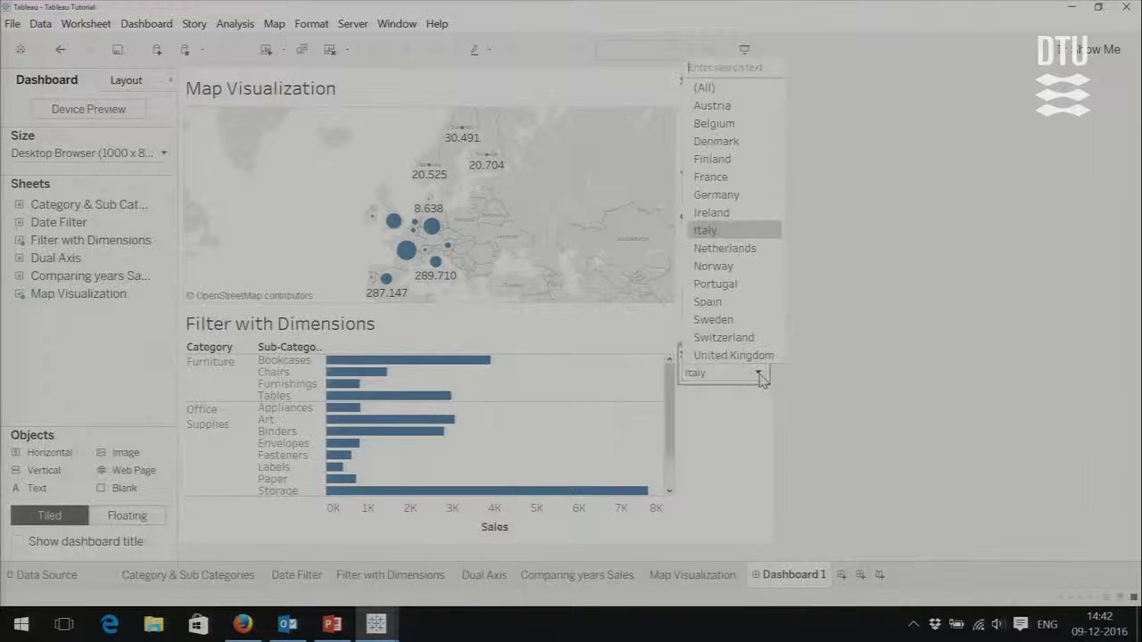
left_click(760, 375)
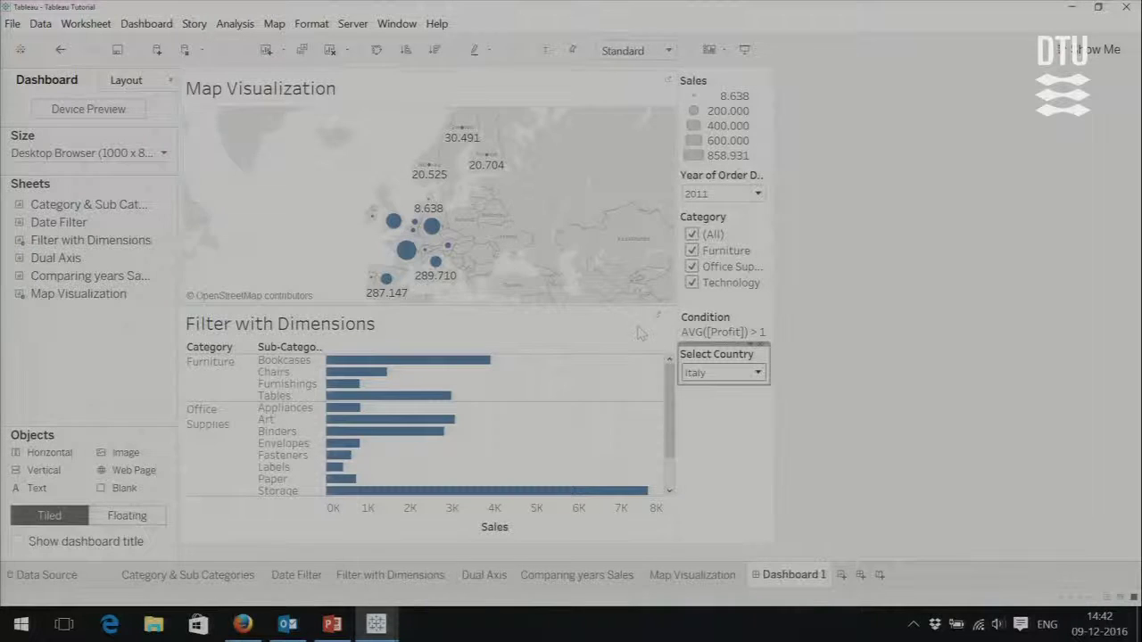
left_click(712, 379)
left_click(709, 417)
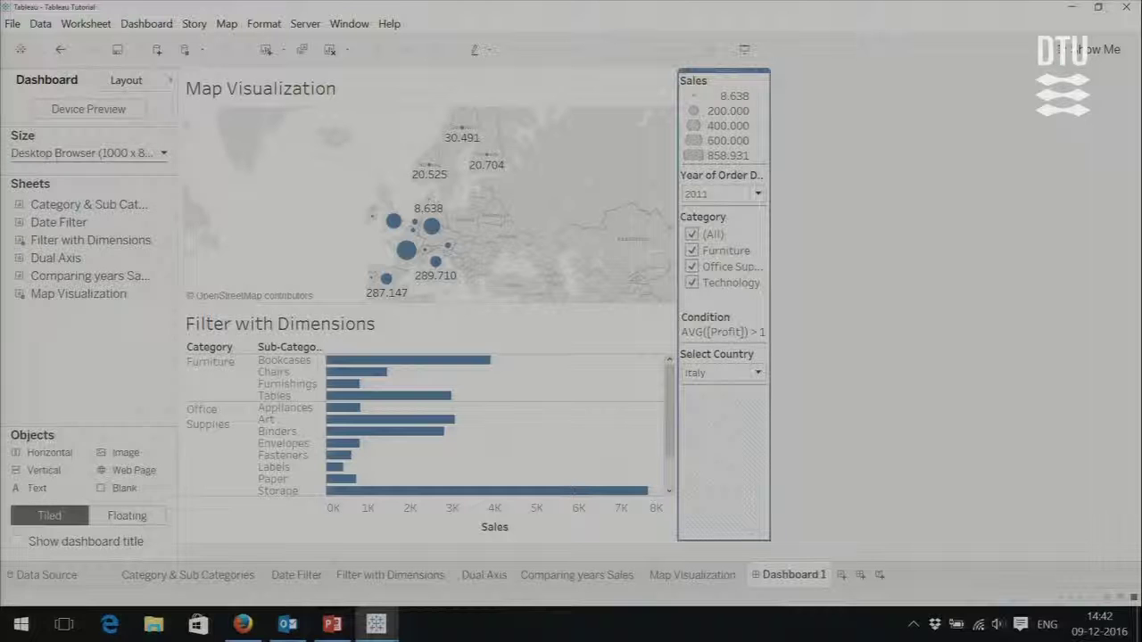
- Check the selected container's layout settings and preview the dashboard on a Generic Tablet (1024 x 768)
left_click(165, 155)
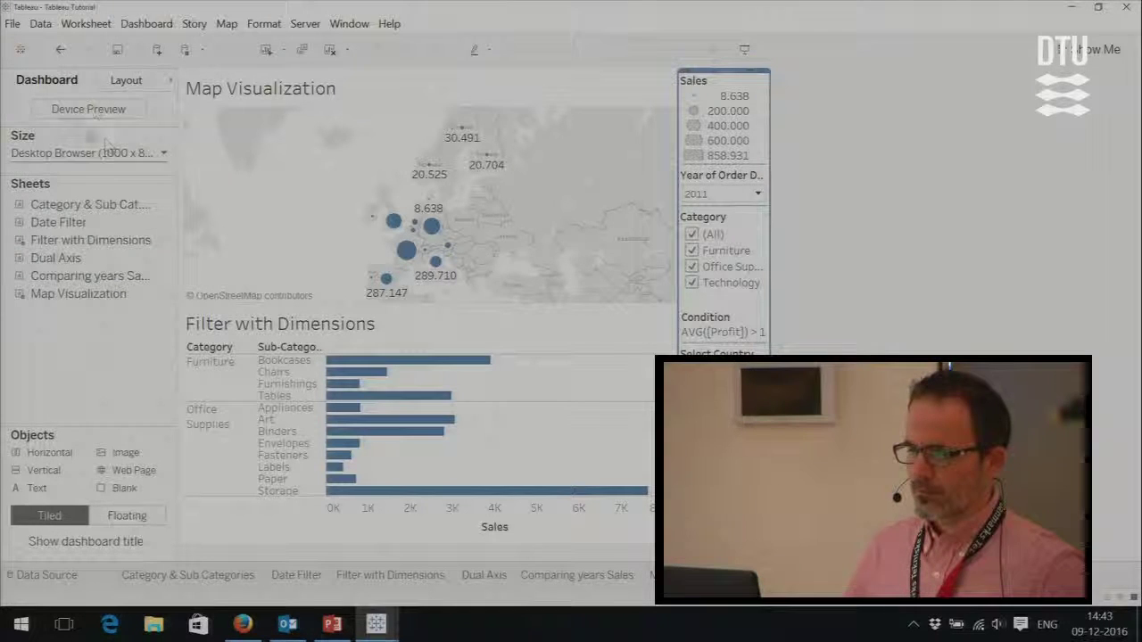
left_click(130, 84)
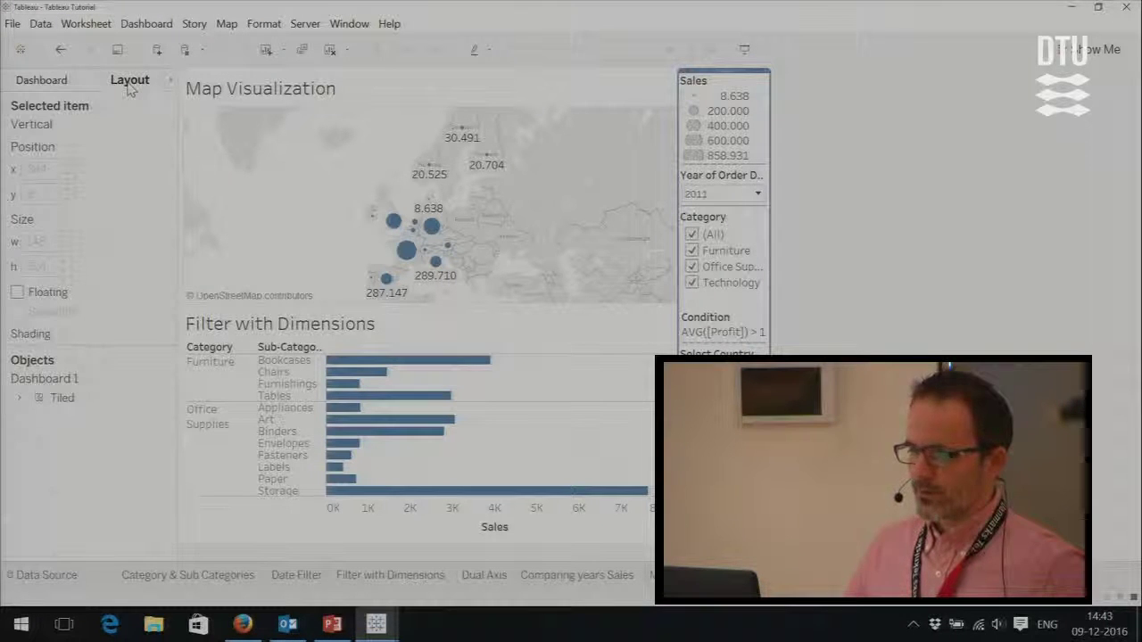
left_click(44, 81)
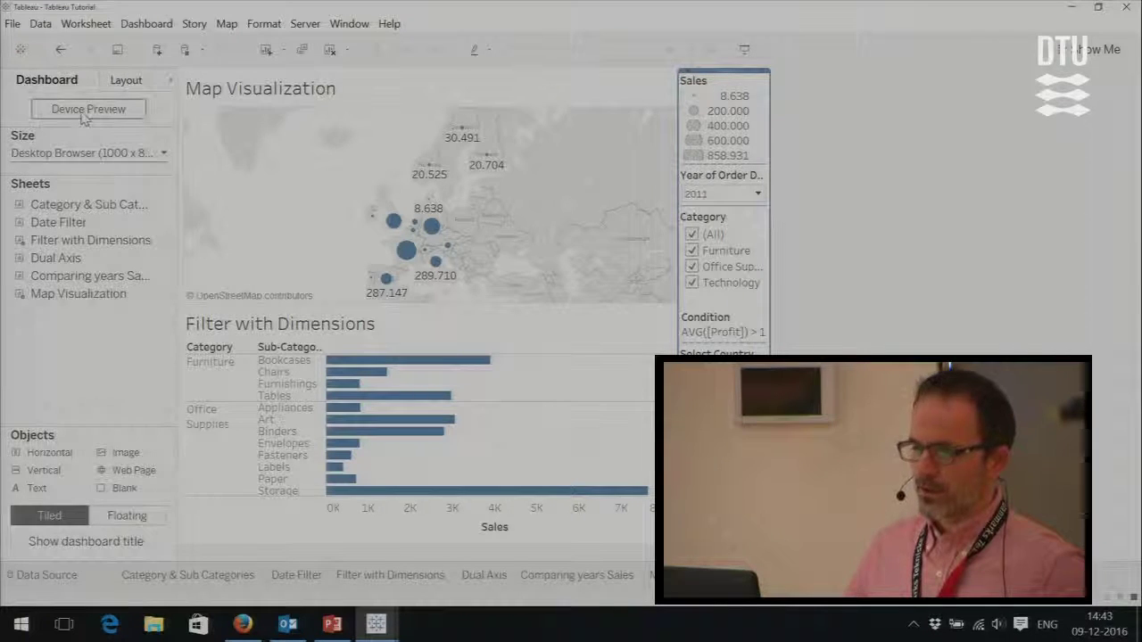
left_click(84, 112)
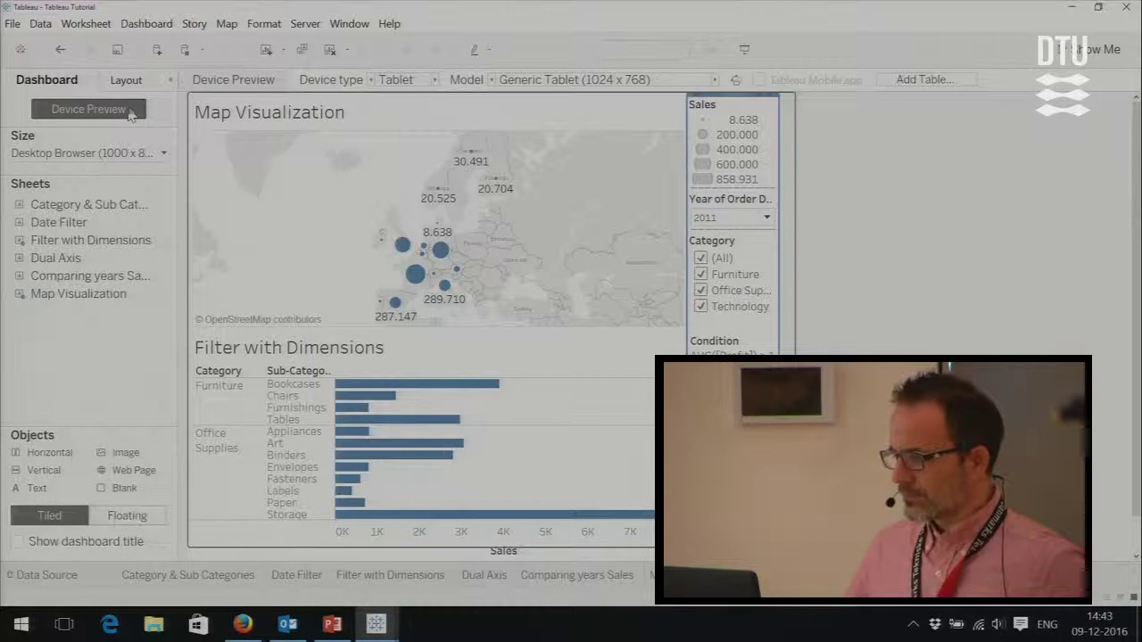
left_click(60, 117)
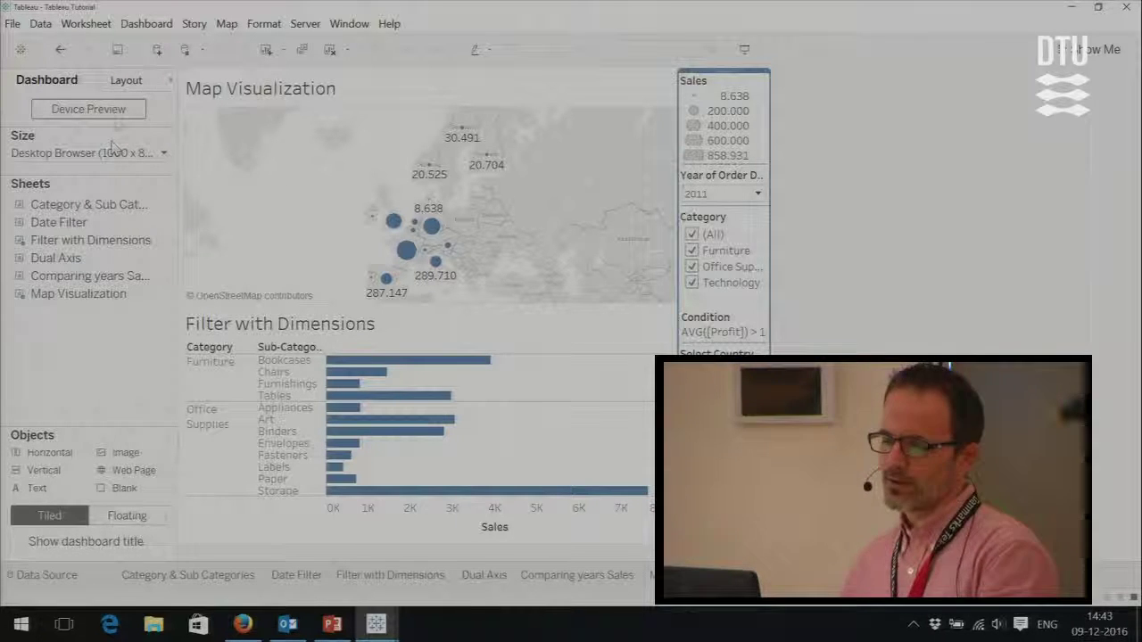
- Look through the available fixed-size presets for the dashboard
left_click(164, 155)
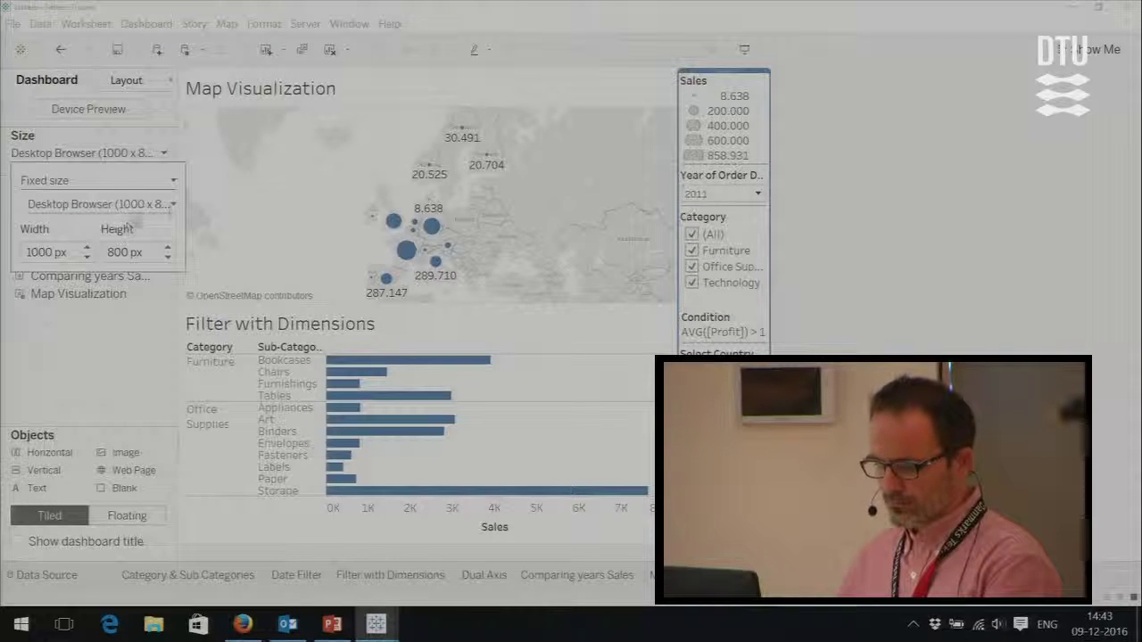
left_click(173, 204)
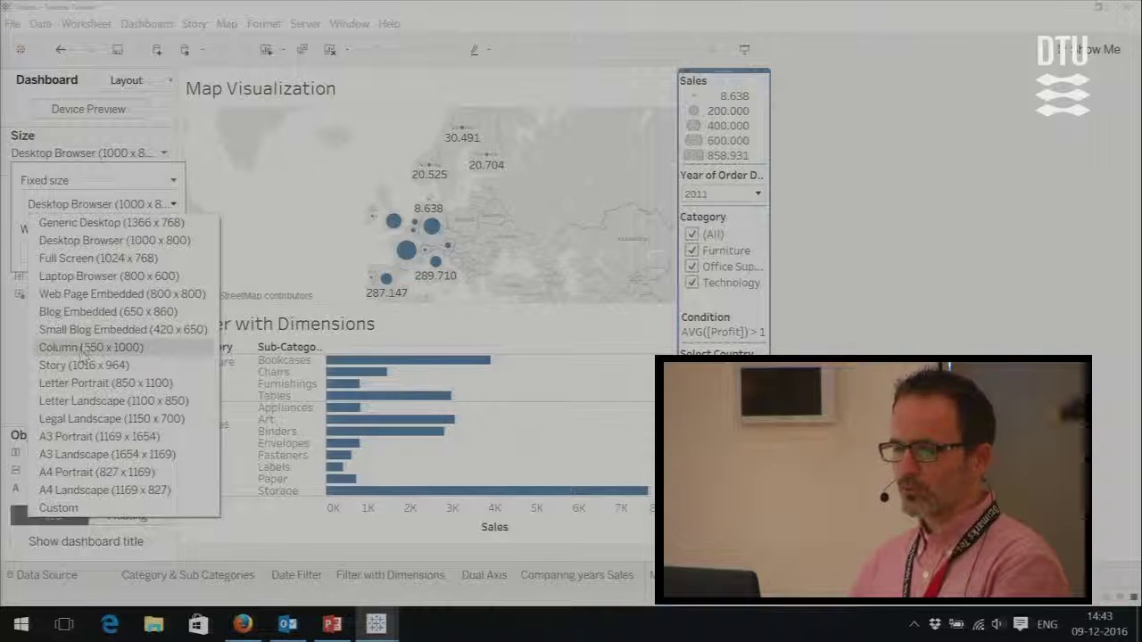
left_click(339, 182)
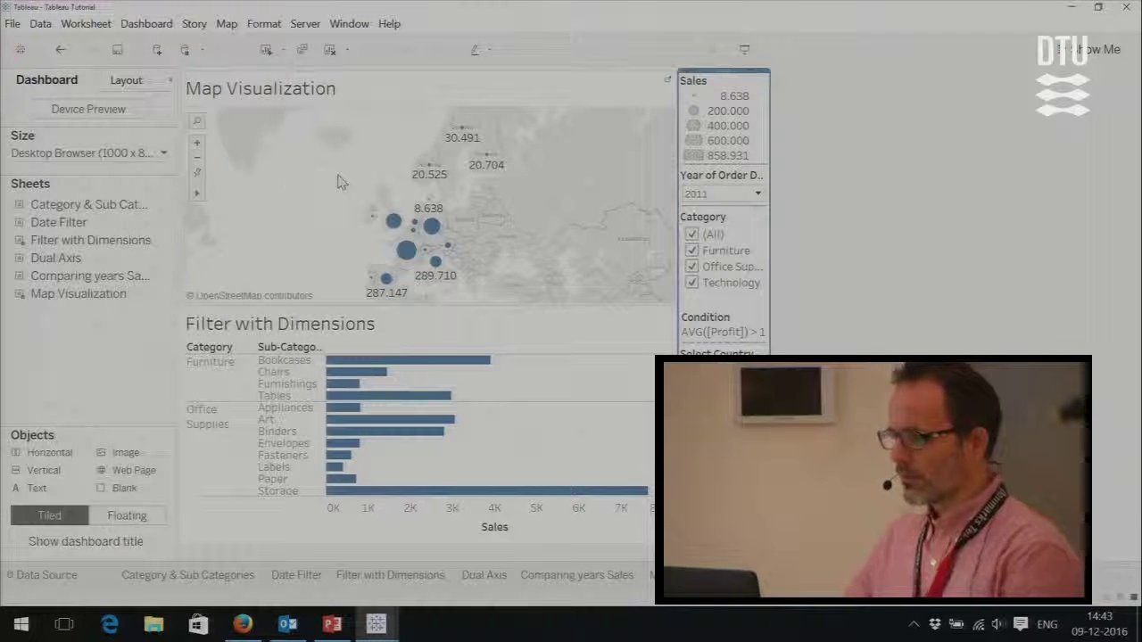
- Review the dashboard's formatting options for shading, titles and text objects, including the title font
left_click(262, 25)
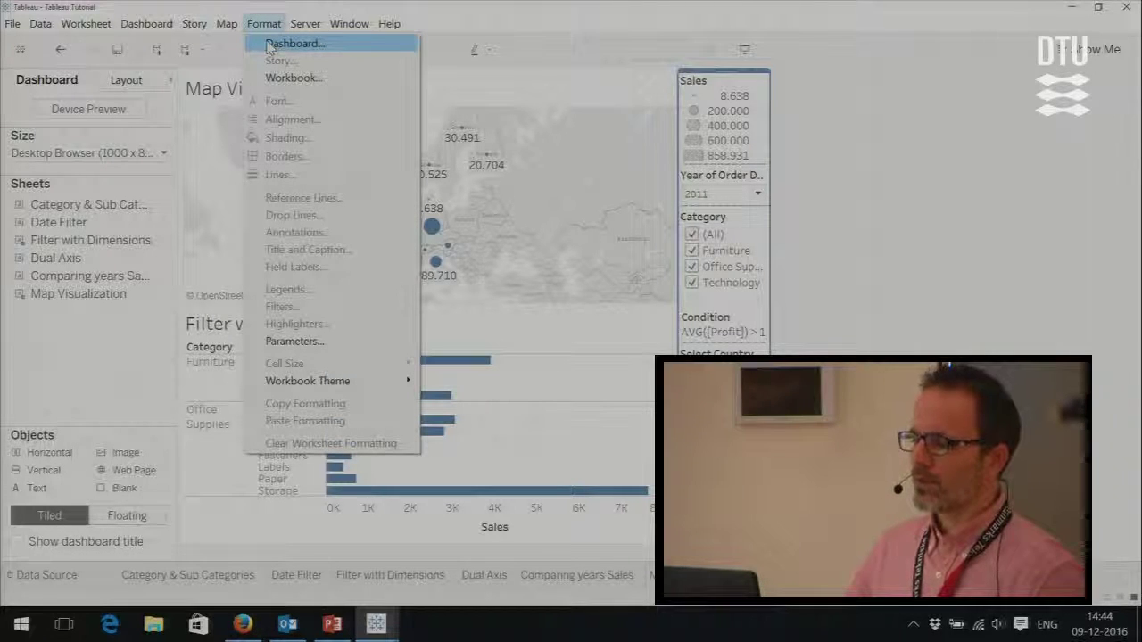
left_click(294, 44)
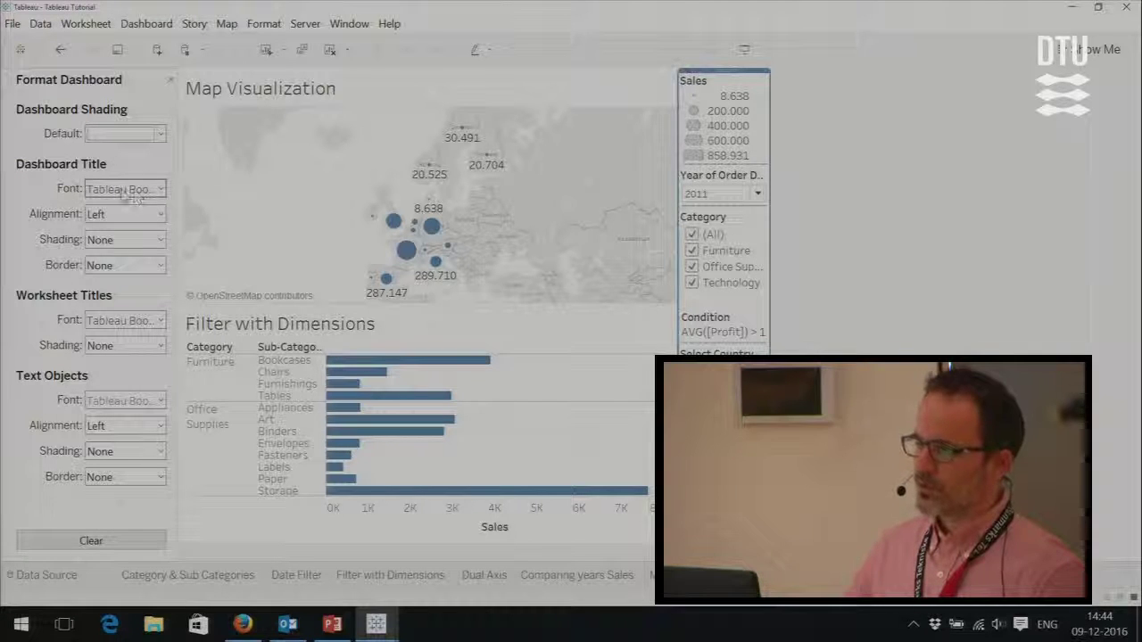
left_click(134, 190)
left_click(124, 193)
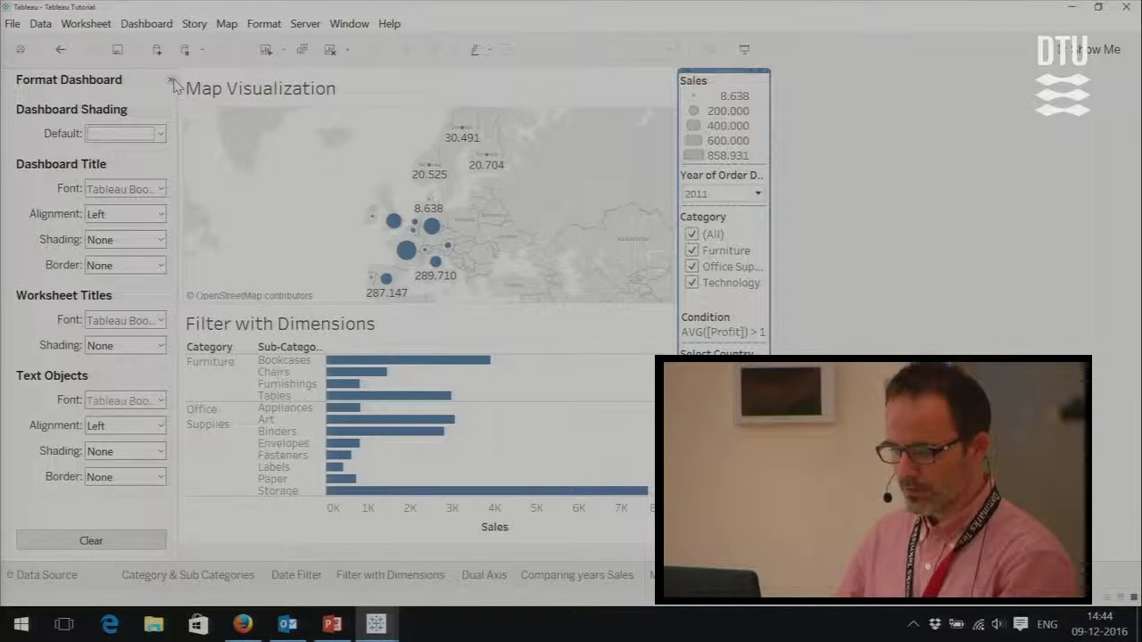
left_click(171, 81)
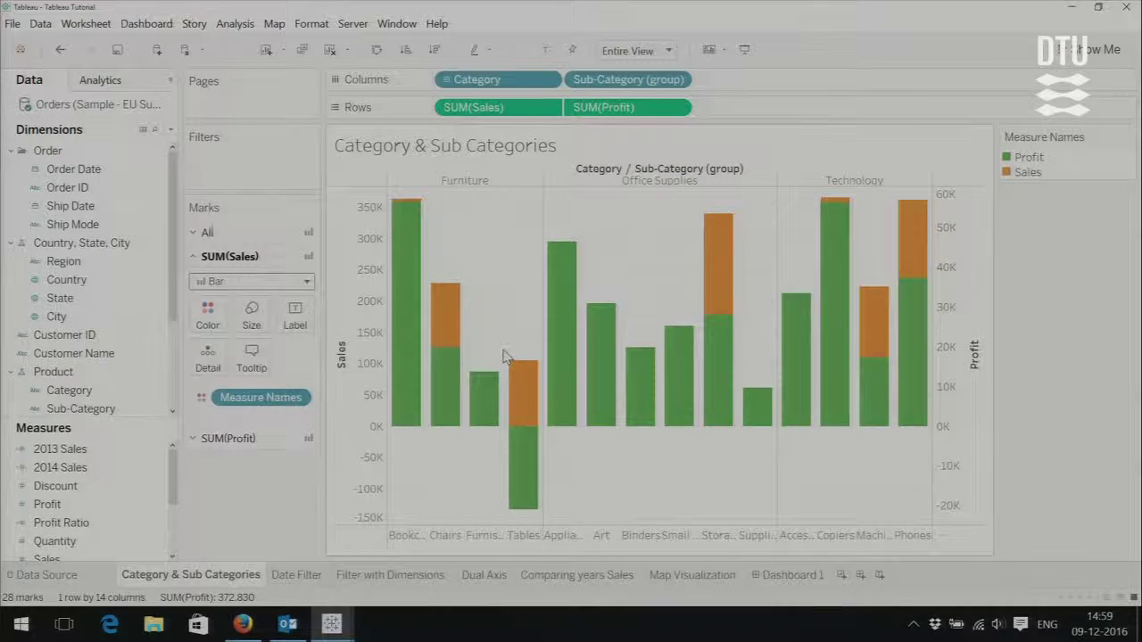
- Examine the Chairs bar's details in the Category & Sub Categories chart of Sales and Profit
mouse_move(451, 325)
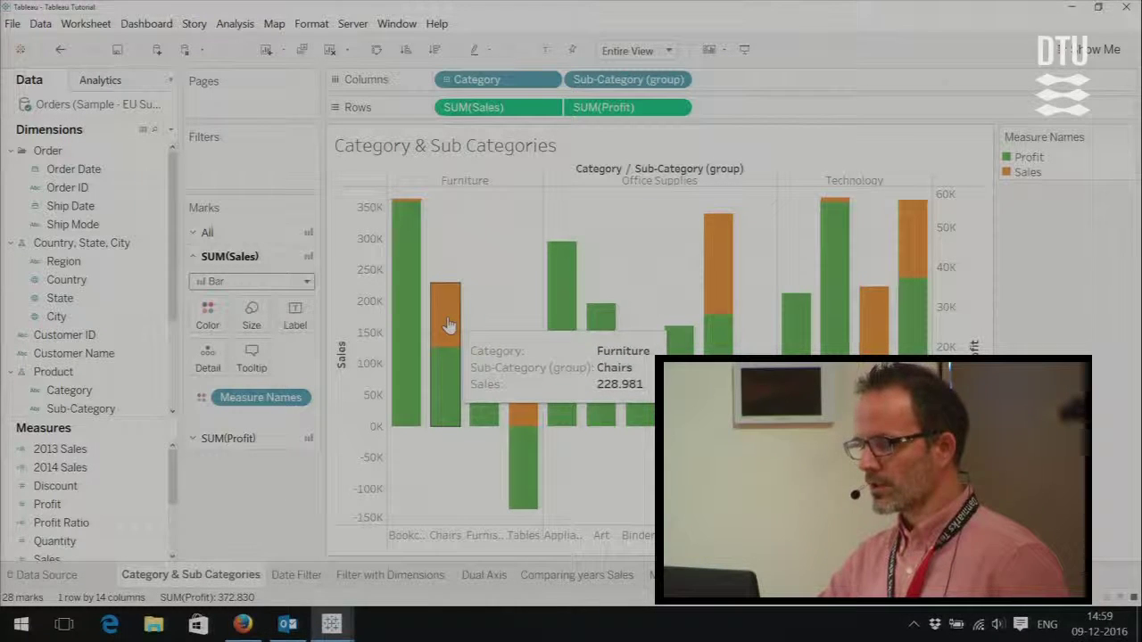
mouse_move(437, 413)
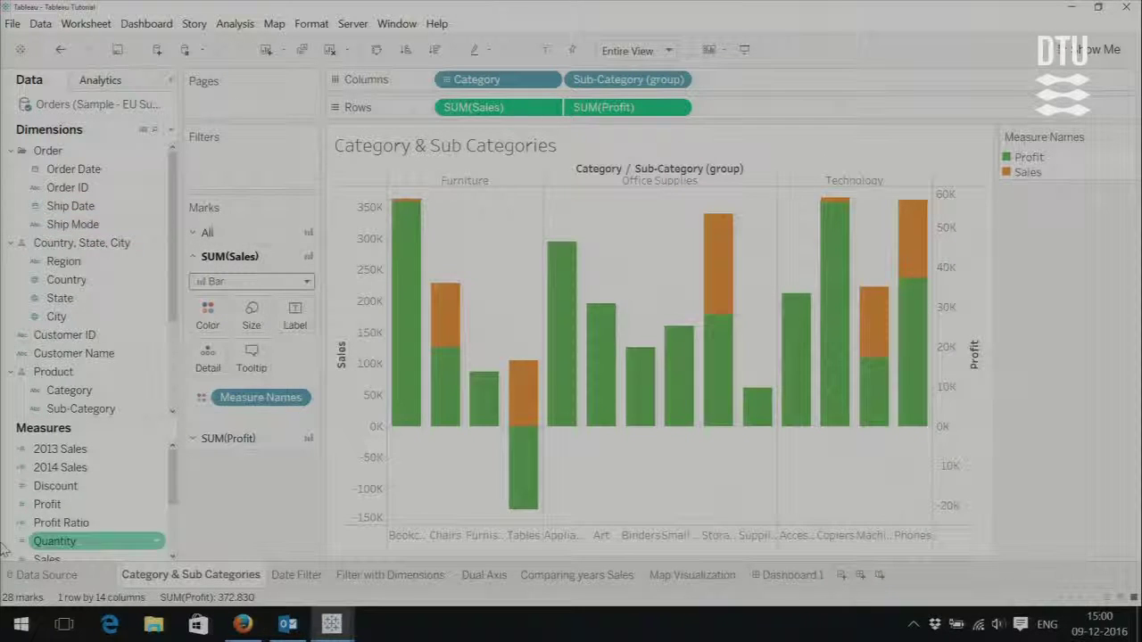
- Connect the workbook to a second data source, the Sample - Superstore Excel file
left_click(23, 55)
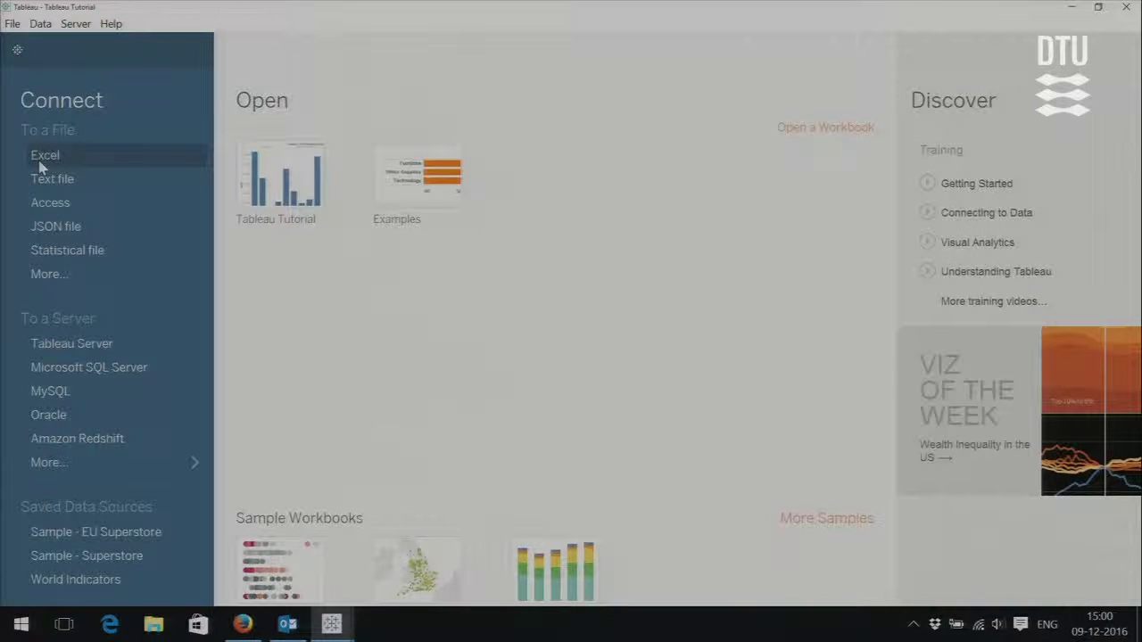
left_click(39, 162)
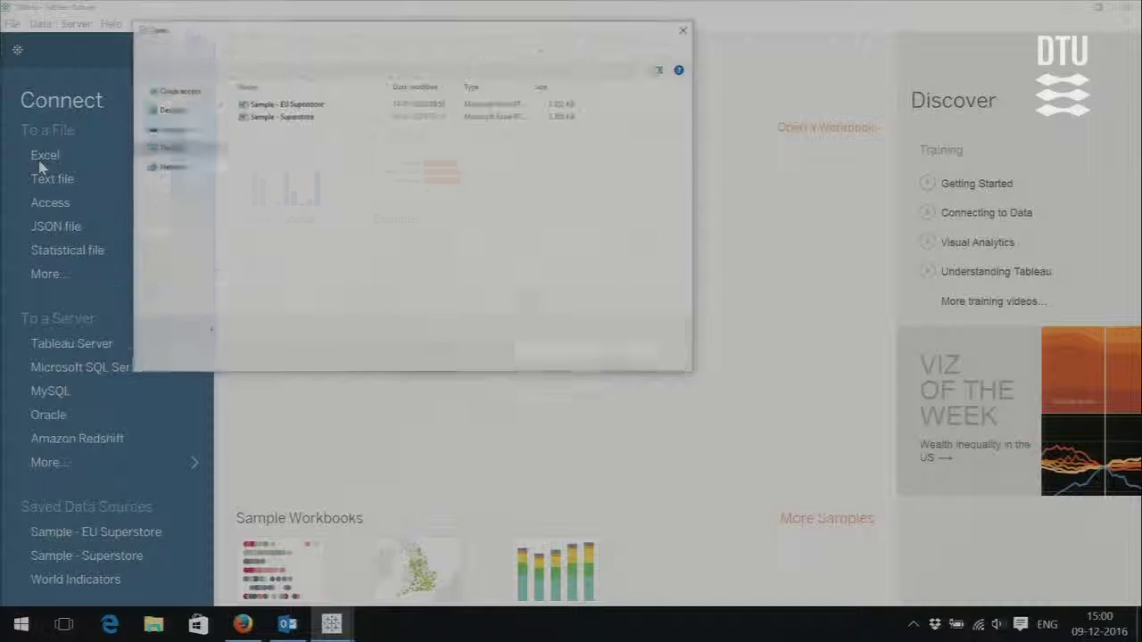
left_click(293, 118)
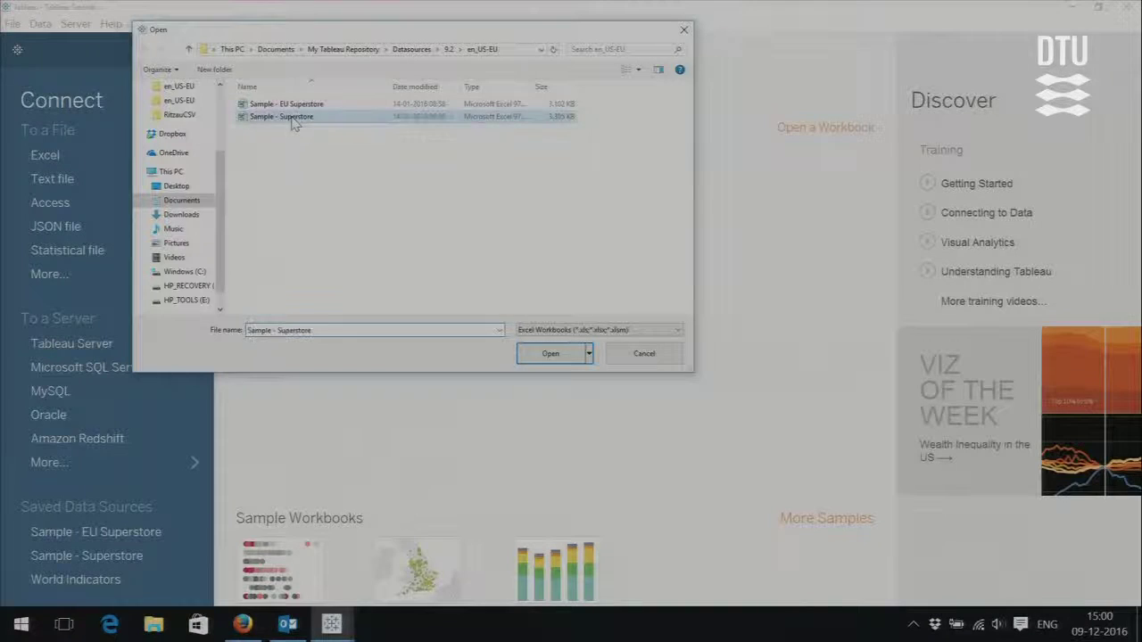
left_click(541, 363)
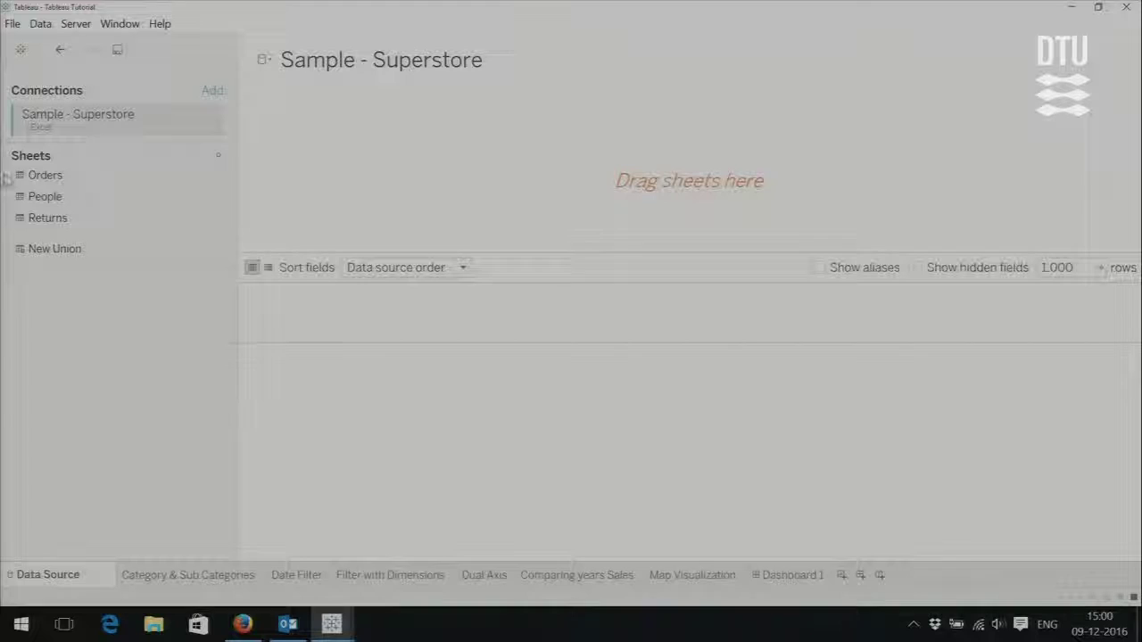
- Add the Orders sheet to the Sample - Superstore data source and create a new worksheet
left_click_drag(41, 176, 295, 166)
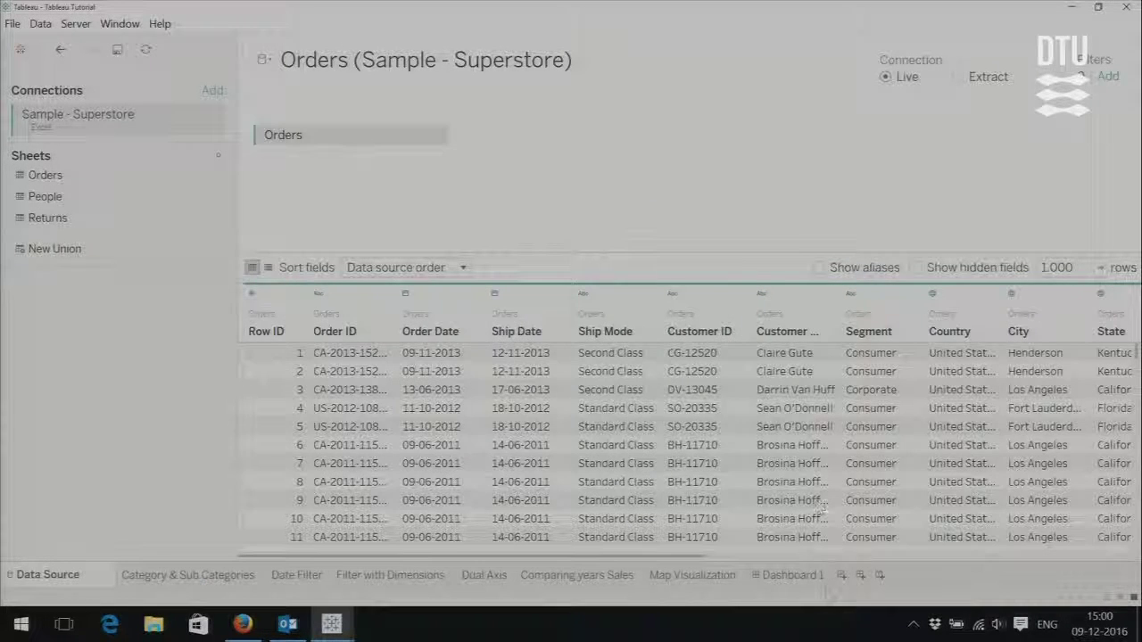
left_click(842, 576)
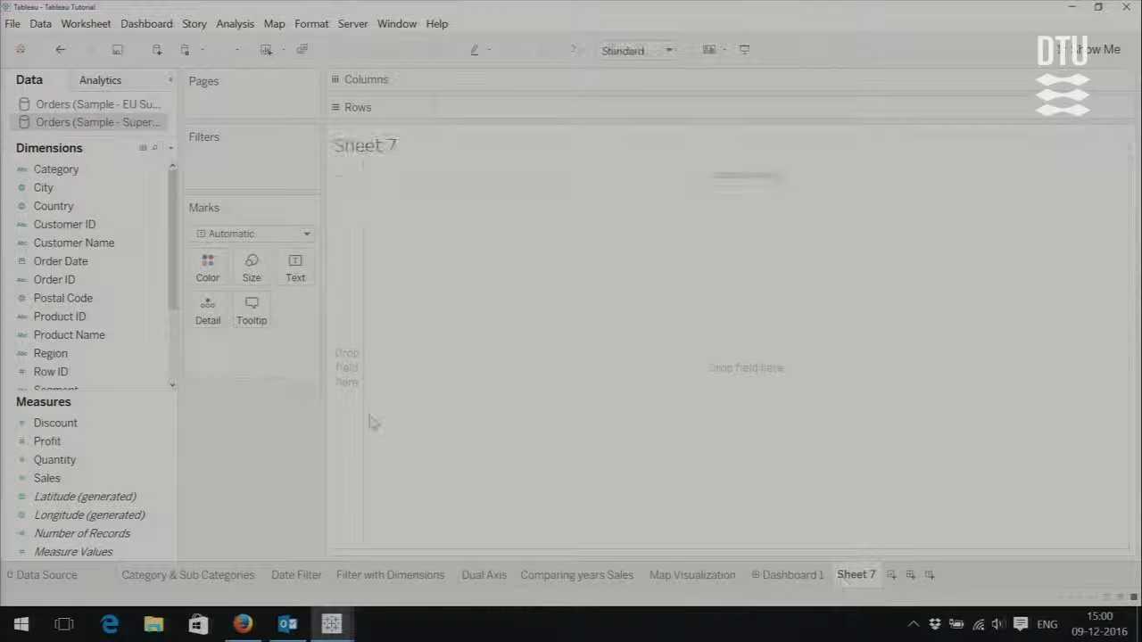
left_click_drag(42, 109, 103, 123)
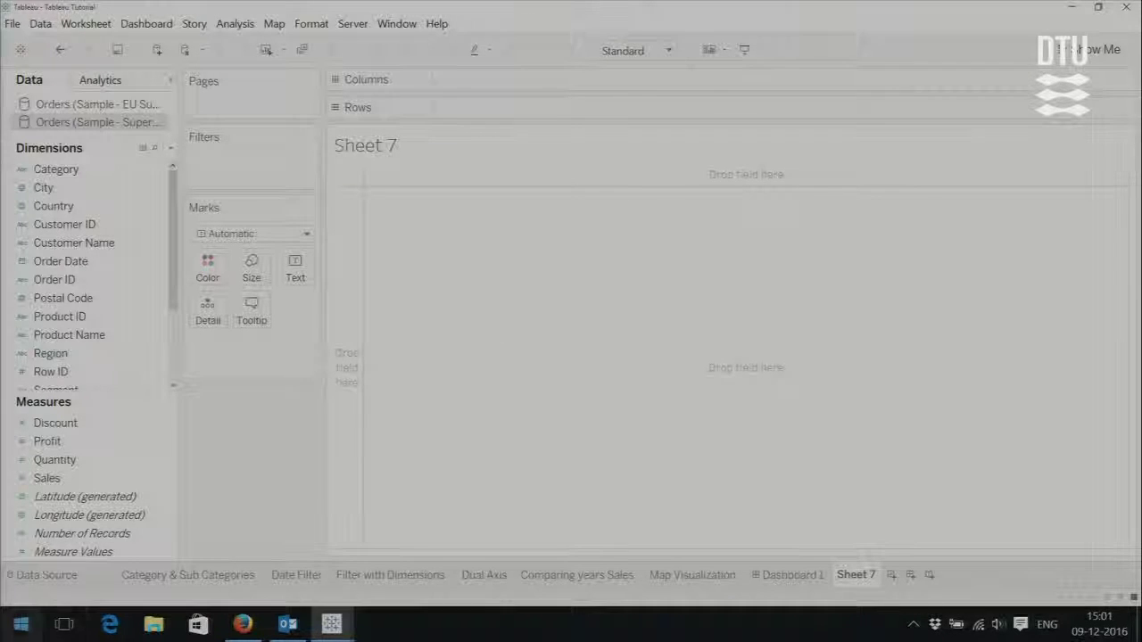
- Switch to Microsoft Edge and search the web for "paper of the future"
left_click(112, 624)
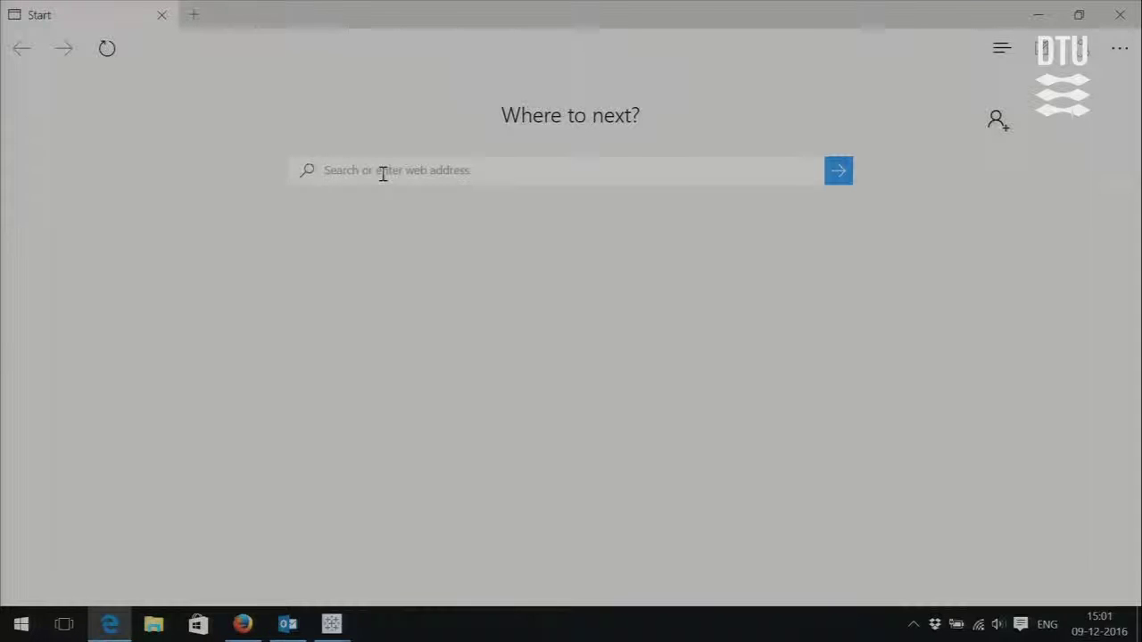
type("authored")
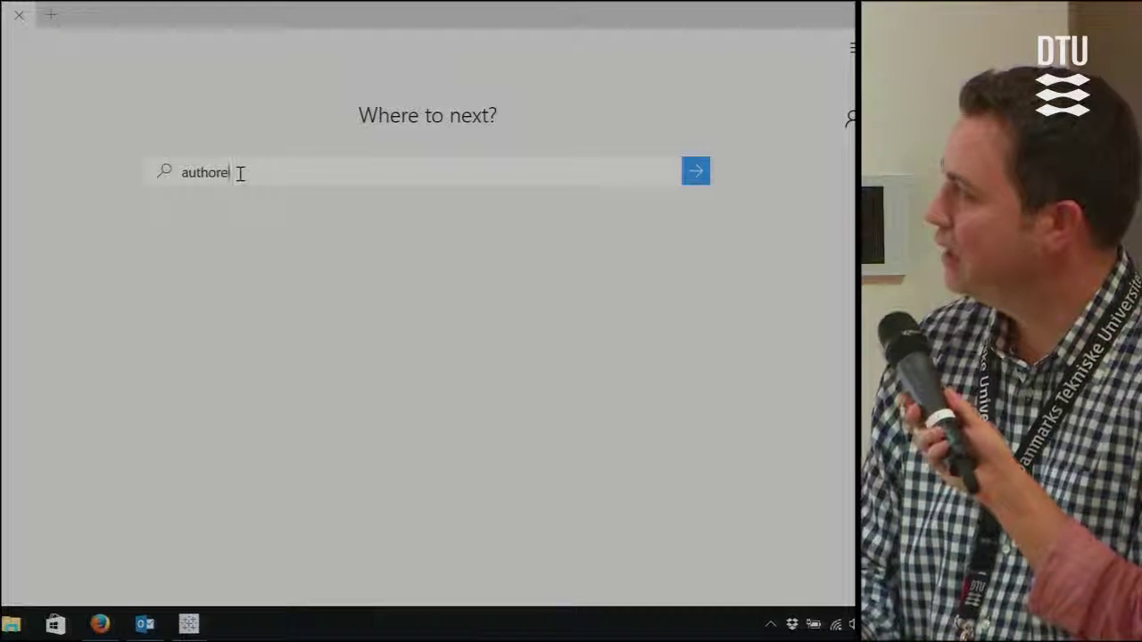
key("BackSpace")
key("BackSpace")
key("BackSpace")
key("BackSpace")
key("BackSpace")
key("BackSpace")
key("BackSpace")
key("BackSpace")
type("paper of the future")
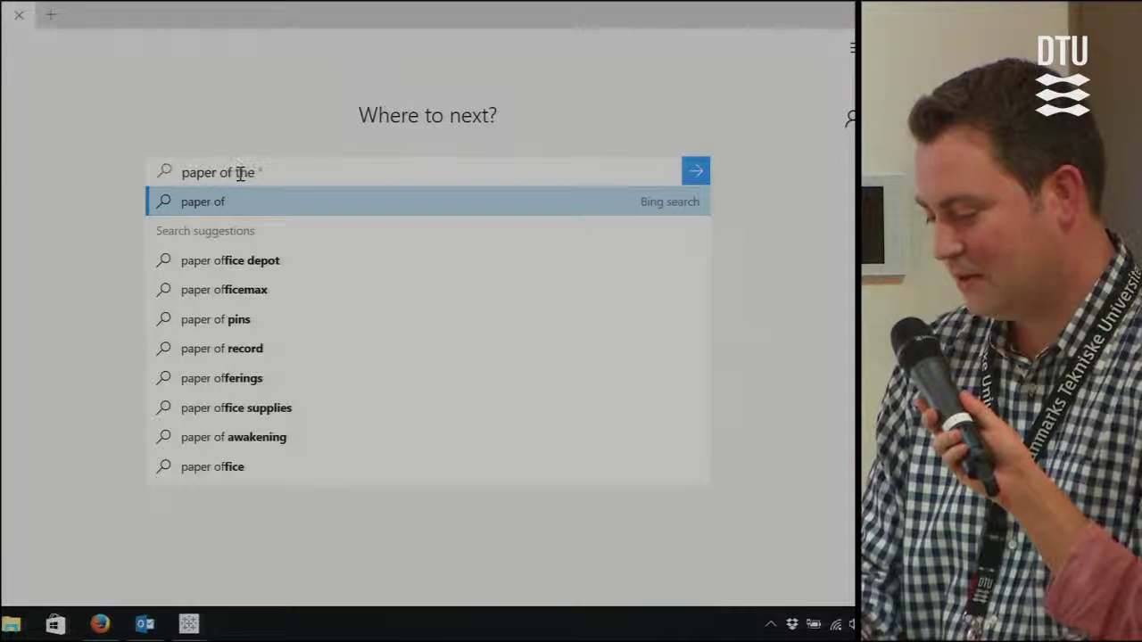
key("Return")
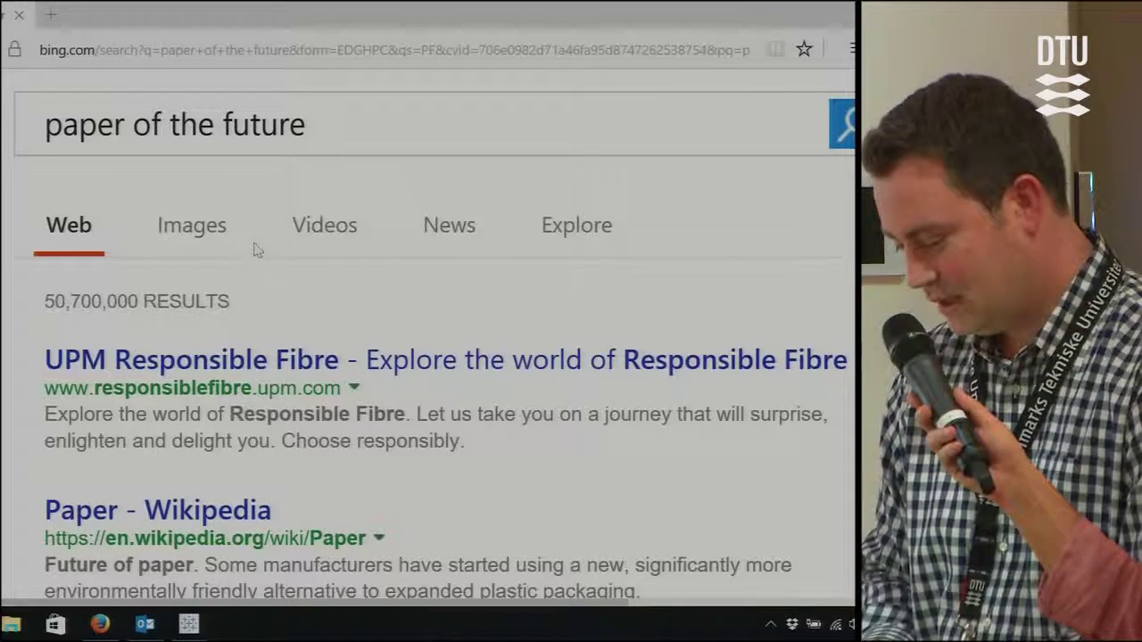
- Refine the web search to "paper of the future authorea" and open the Authorea article The "Paper" of the Future
right_click(289, 7)
left_click(329, 124)
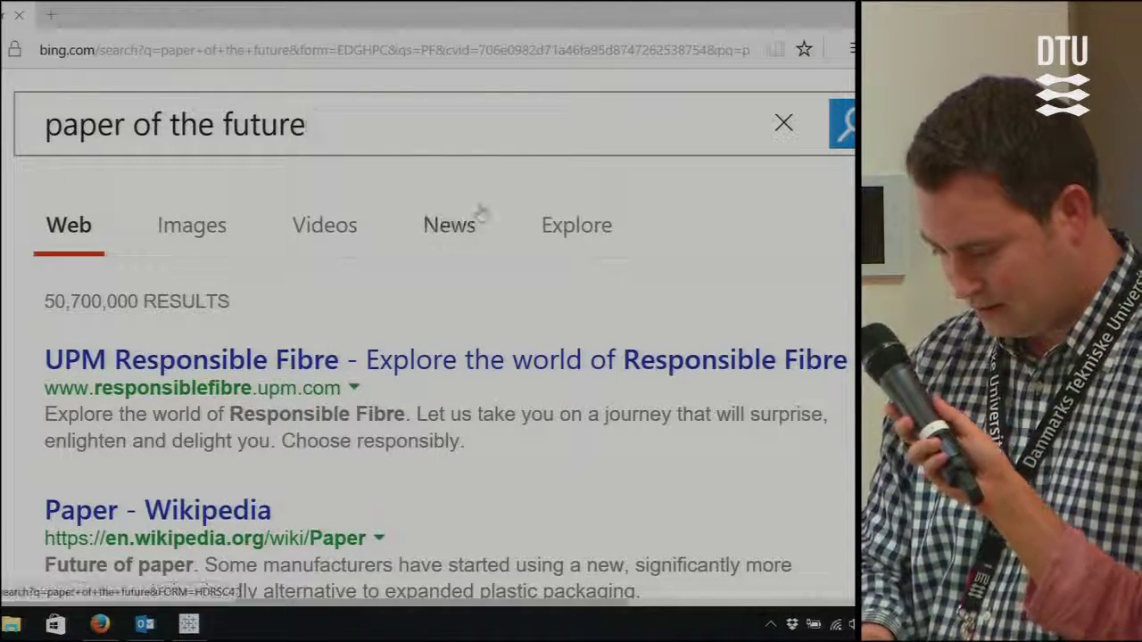
type("a")
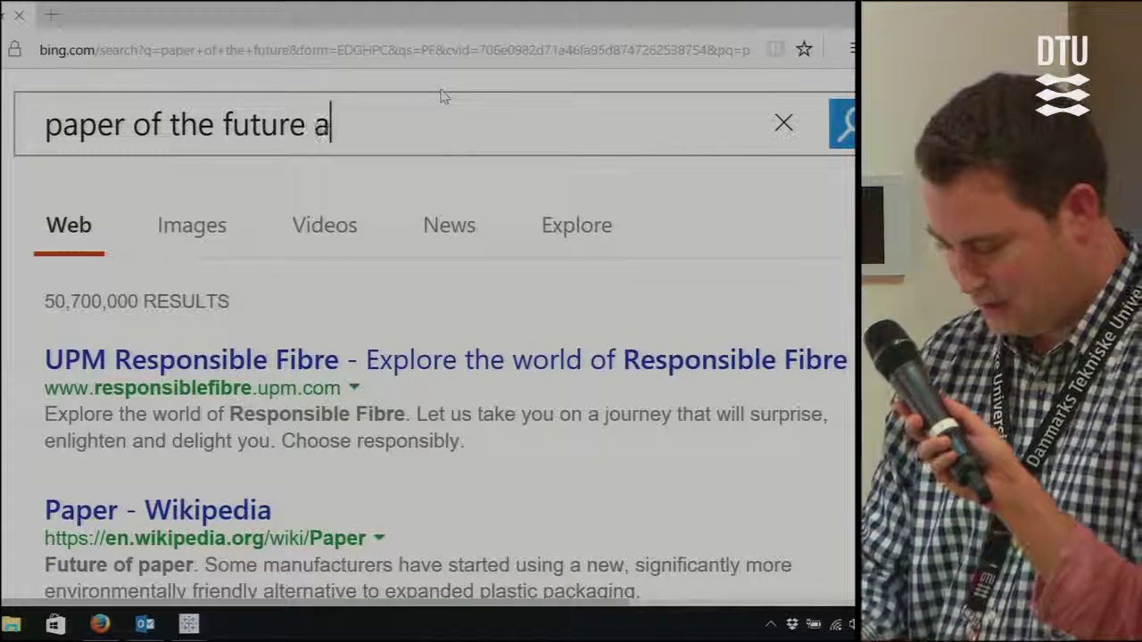
type("uthorea")
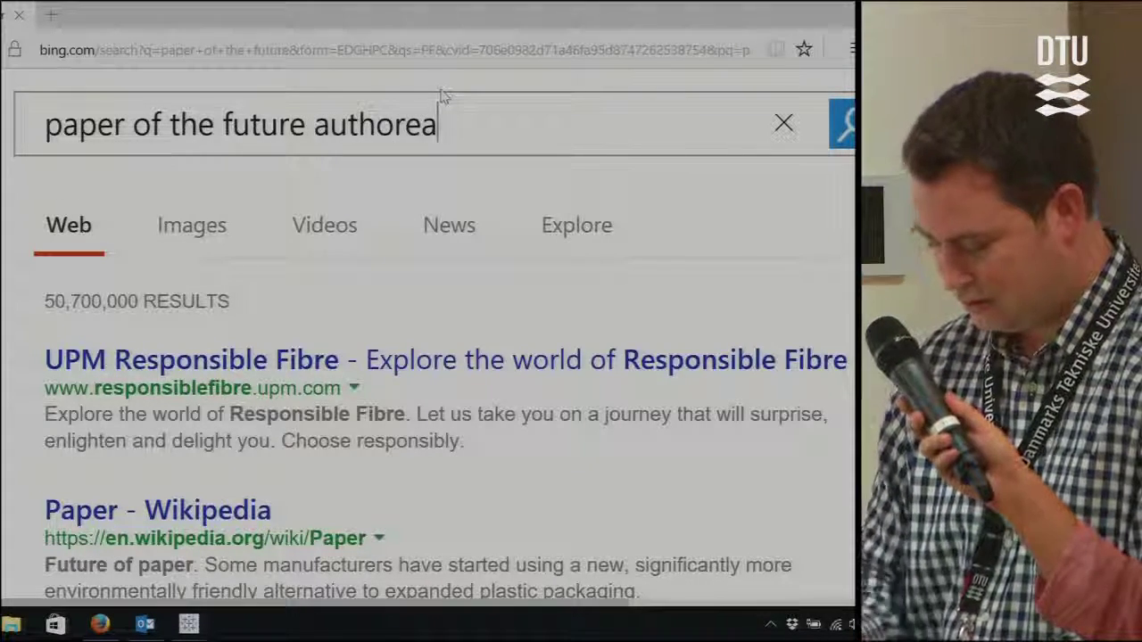
key("Return")
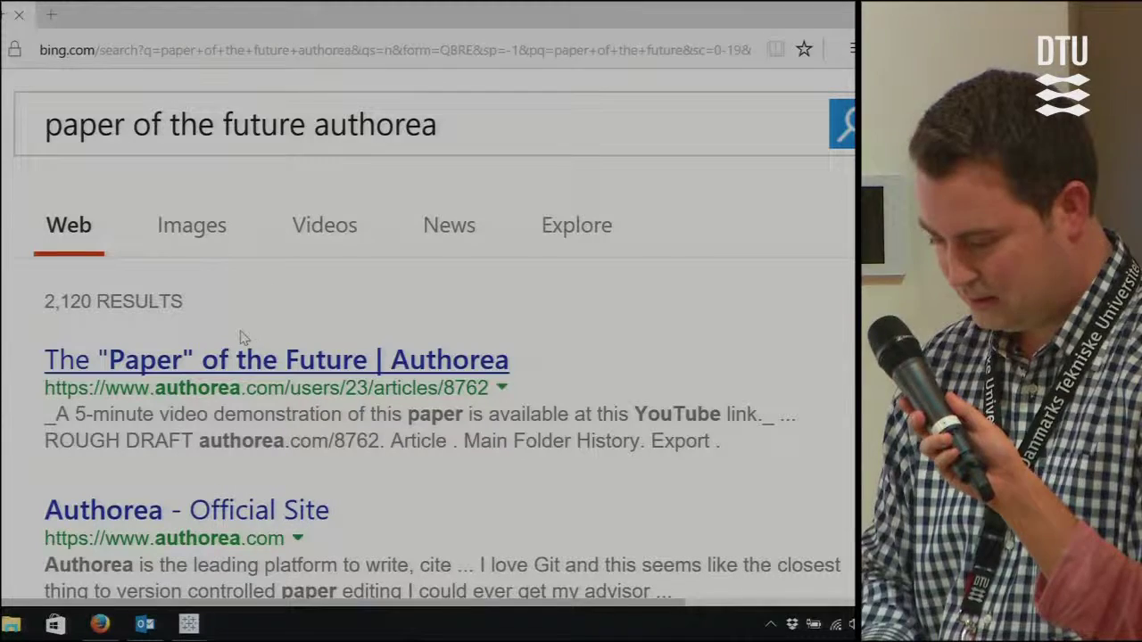
left_click(241, 358)
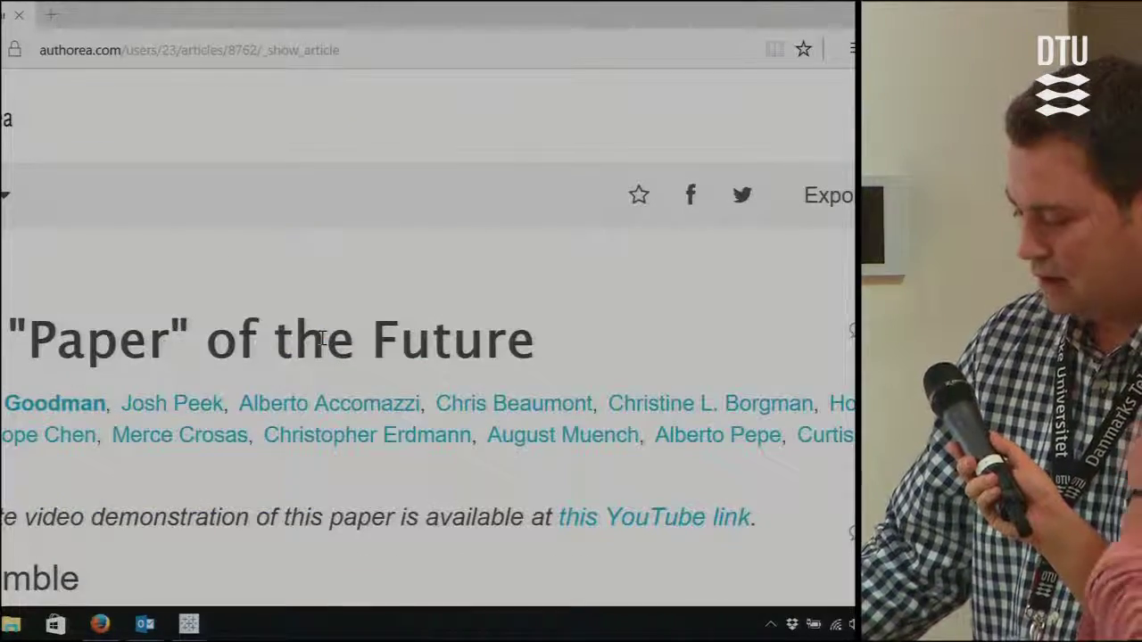
- Read the article's title section and Preamble on enriching the linear narrative format of scholarly papers
scroll(321, 337, "down", 3)
scroll(319, 338, "down", 4)
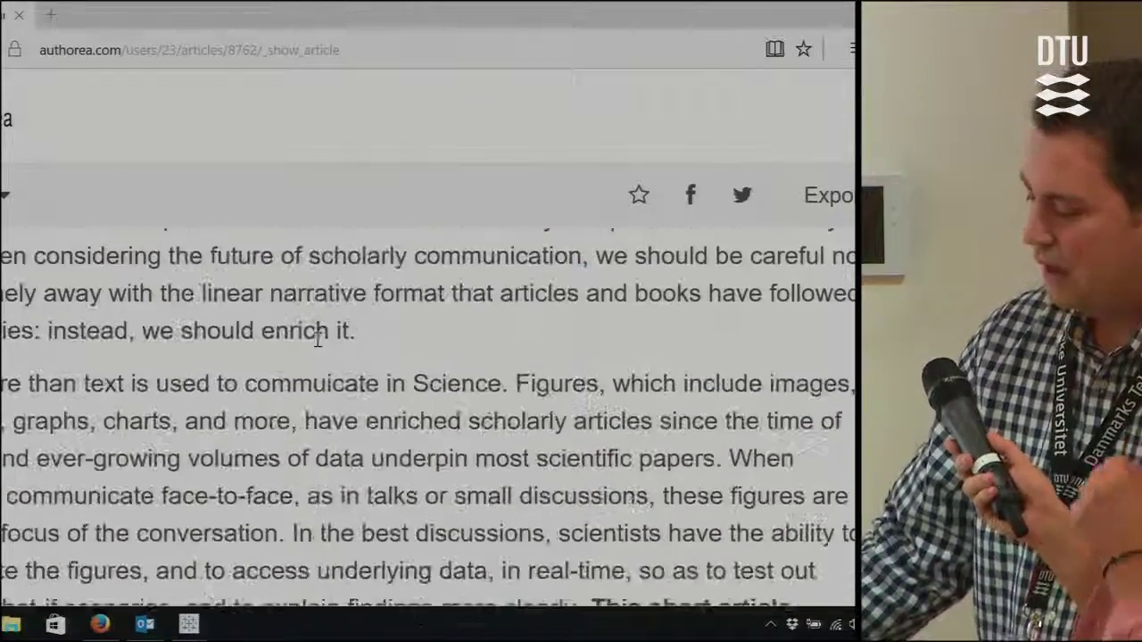
scroll(317, 339, "down", 1)
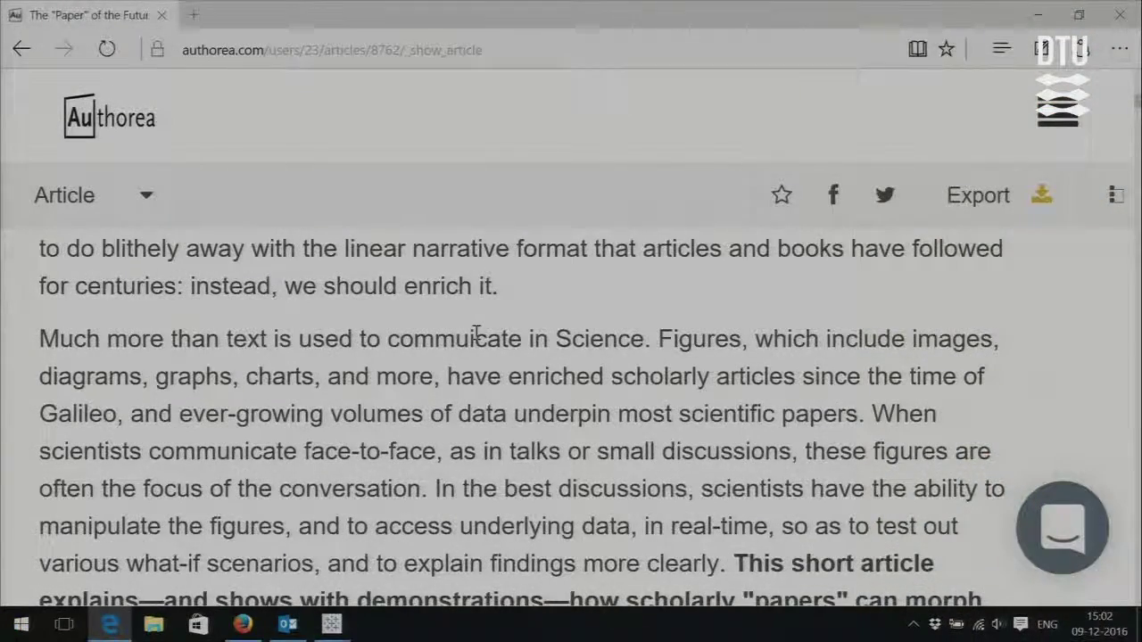
scroll(477, 332, "down", 1)
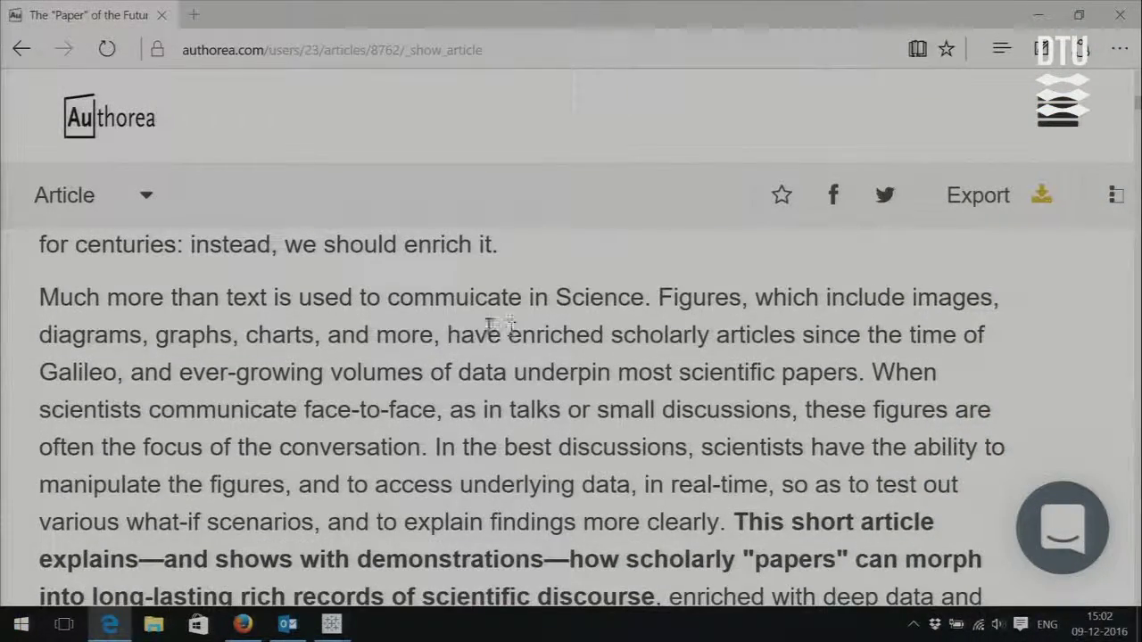
scroll(500, 326, "up", 2)
scroll(495, 326, "up", 5)
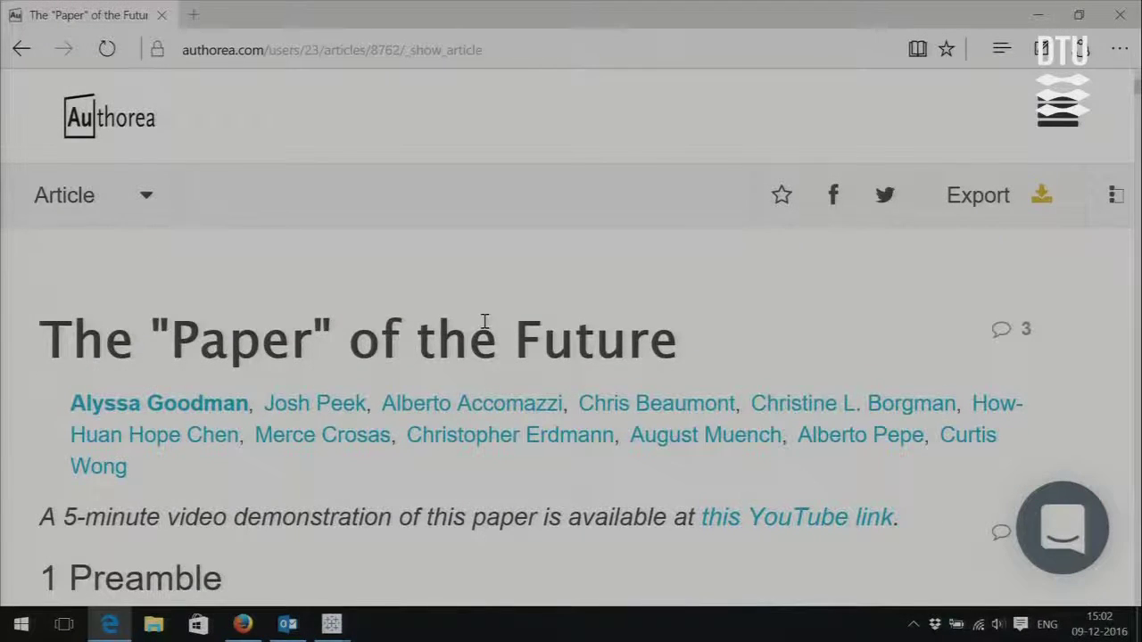
scroll(484, 321, "down", 2)
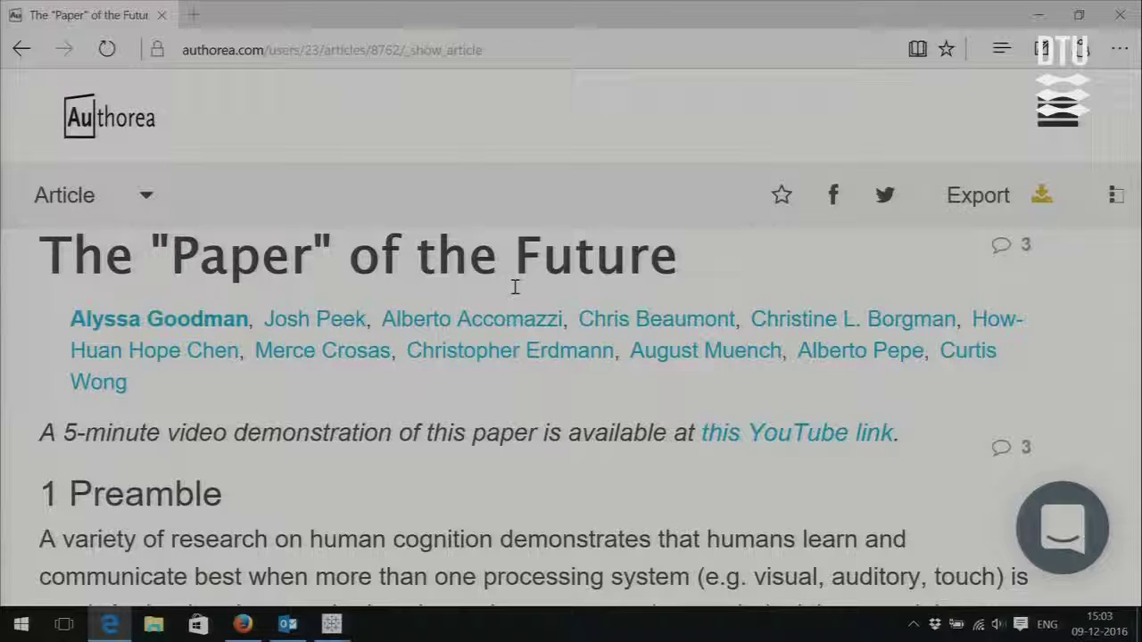
scroll(514, 286, "down", 4)
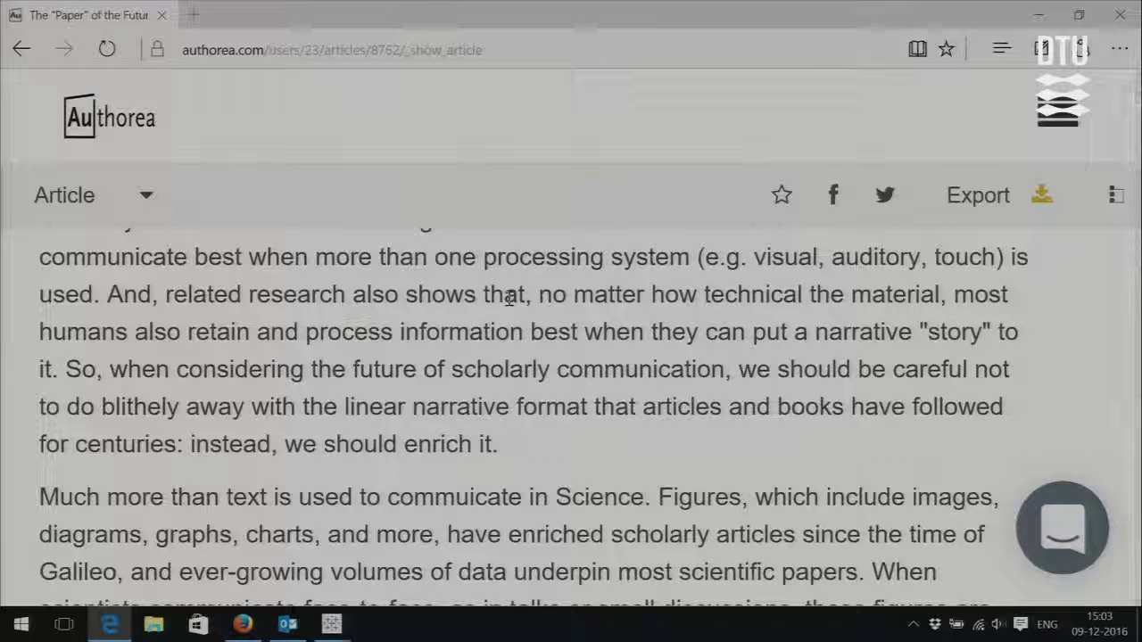
scroll(510, 299, "up", 3)
scroll(510, 299, "up", 2)
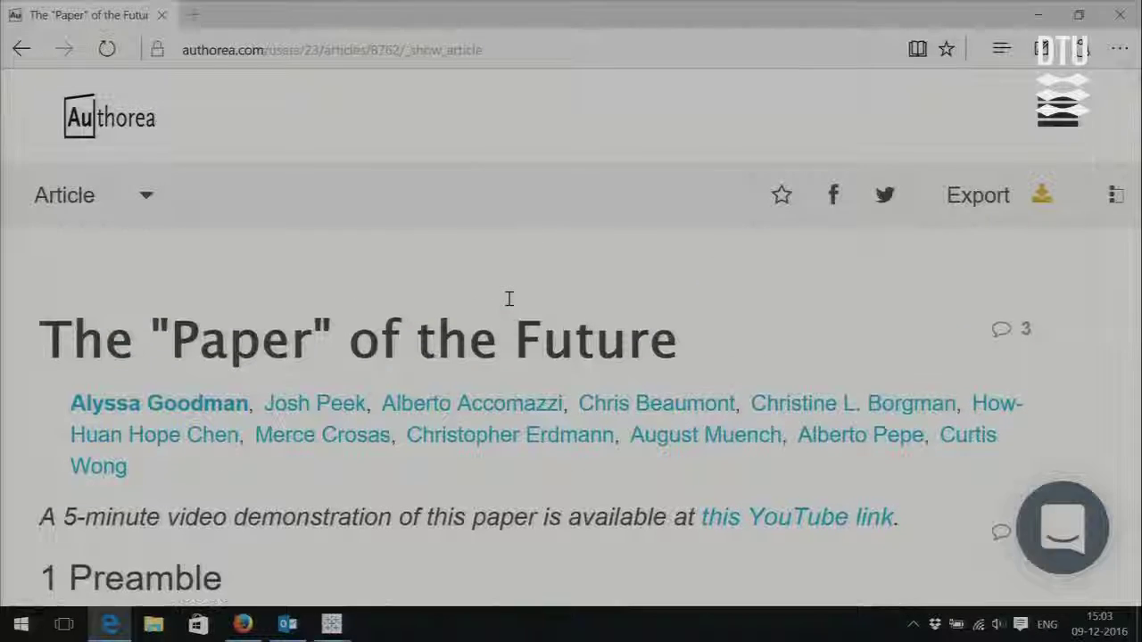
scroll(509, 299, "down", 1)
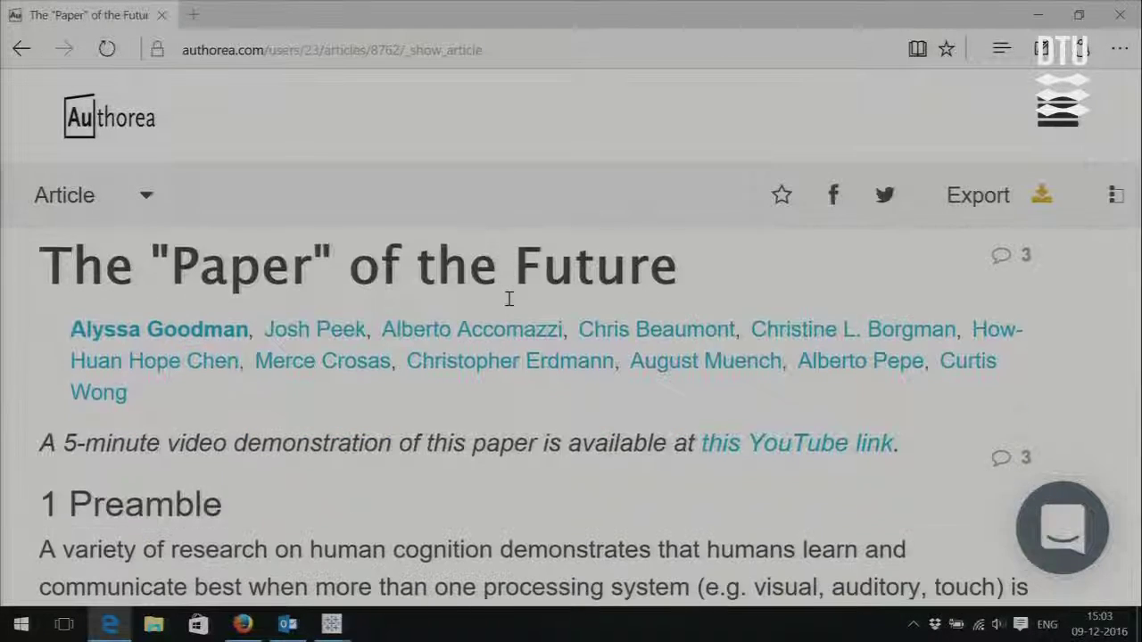
- Look through the article's figures and sections, from the Paper of the Future diagram to the enhanced figures part
scroll(509, 299, "down", 10)
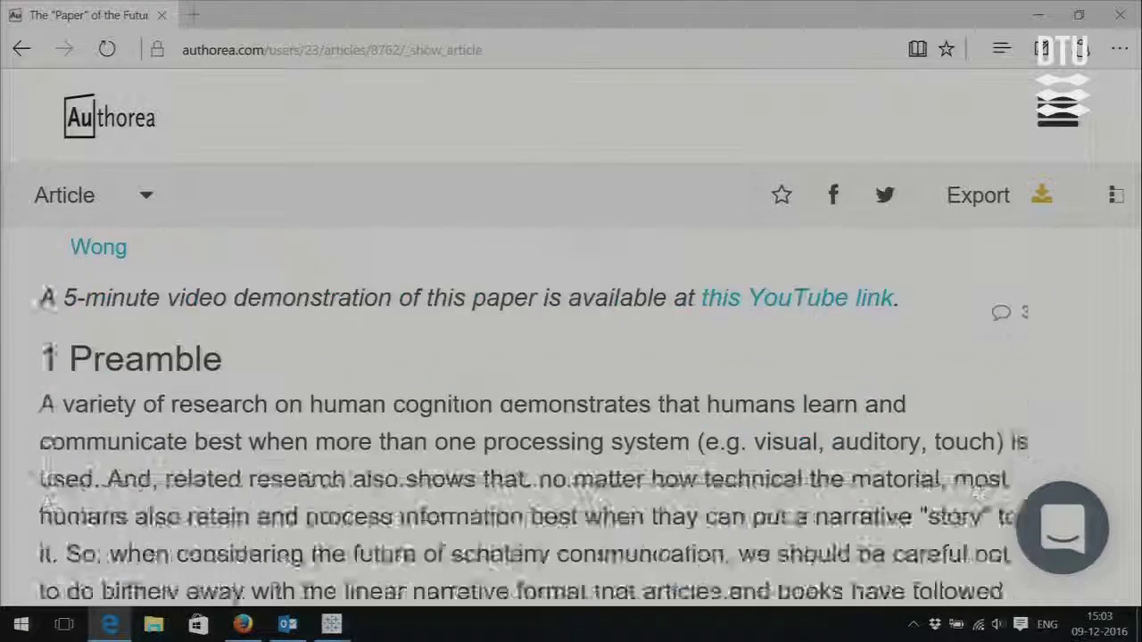
scroll(509, 299, "down", 8)
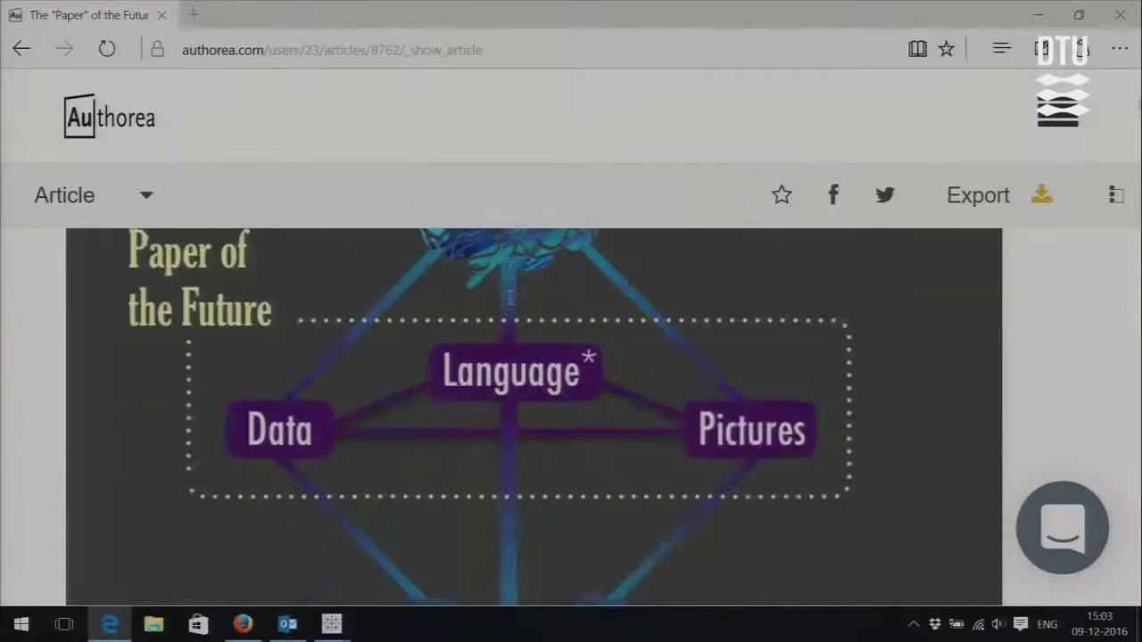
scroll(510, 299, "down", 9)
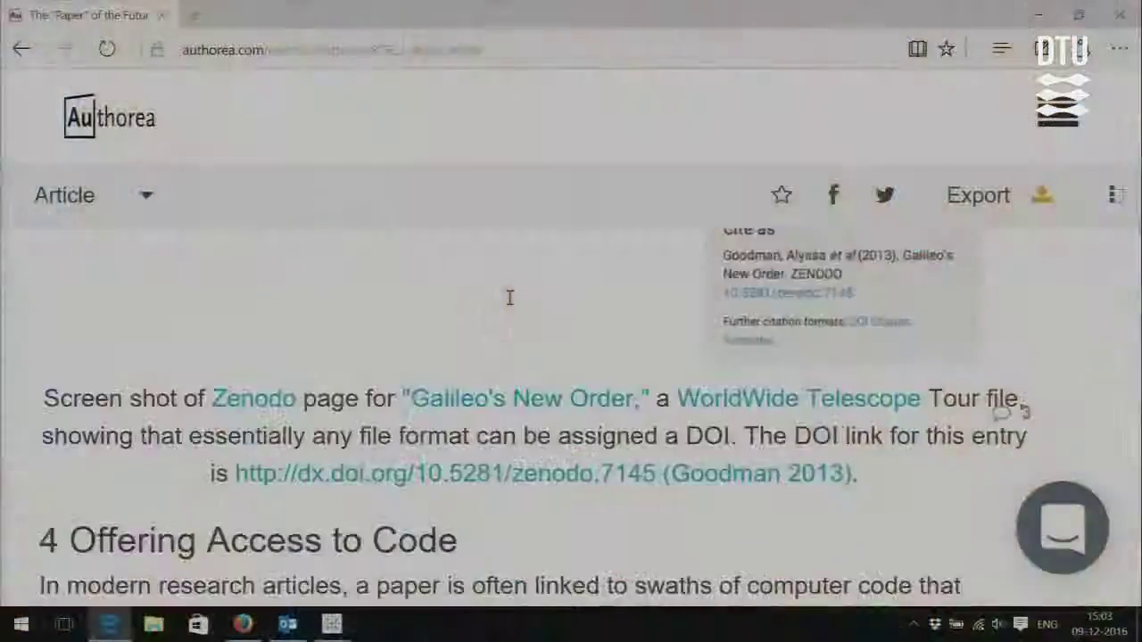
scroll(510, 297, "down", 15)
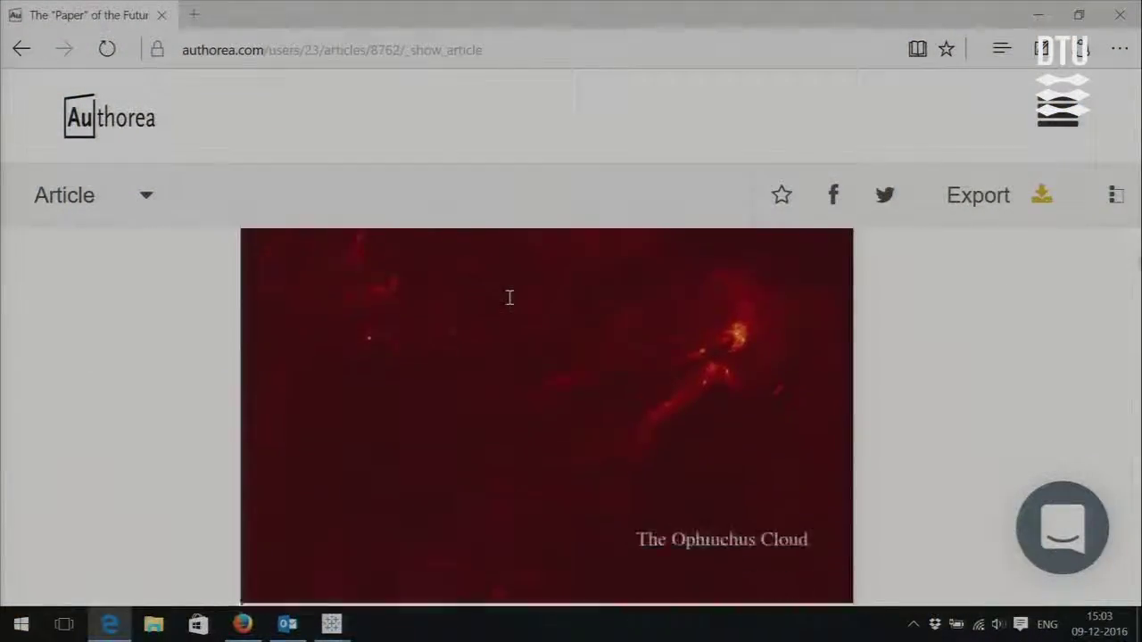
scroll(509, 298, "down", 2)
scroll(509, 297, "up", 1)
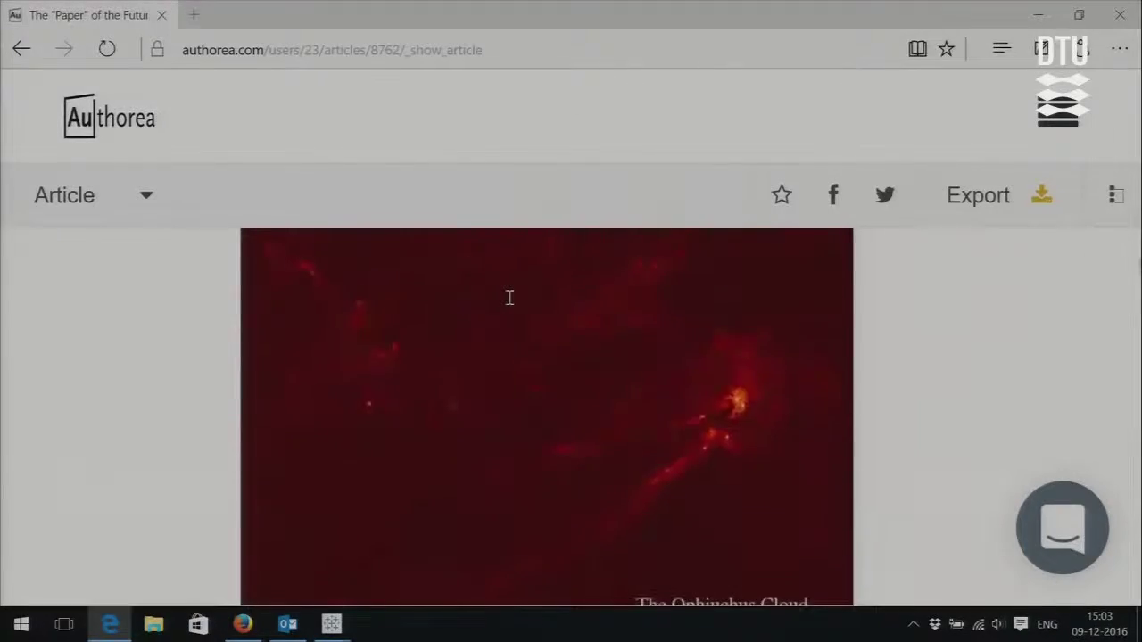
scroll(510, 297, "down", 10)
scroll(509, 297, "down", 12)
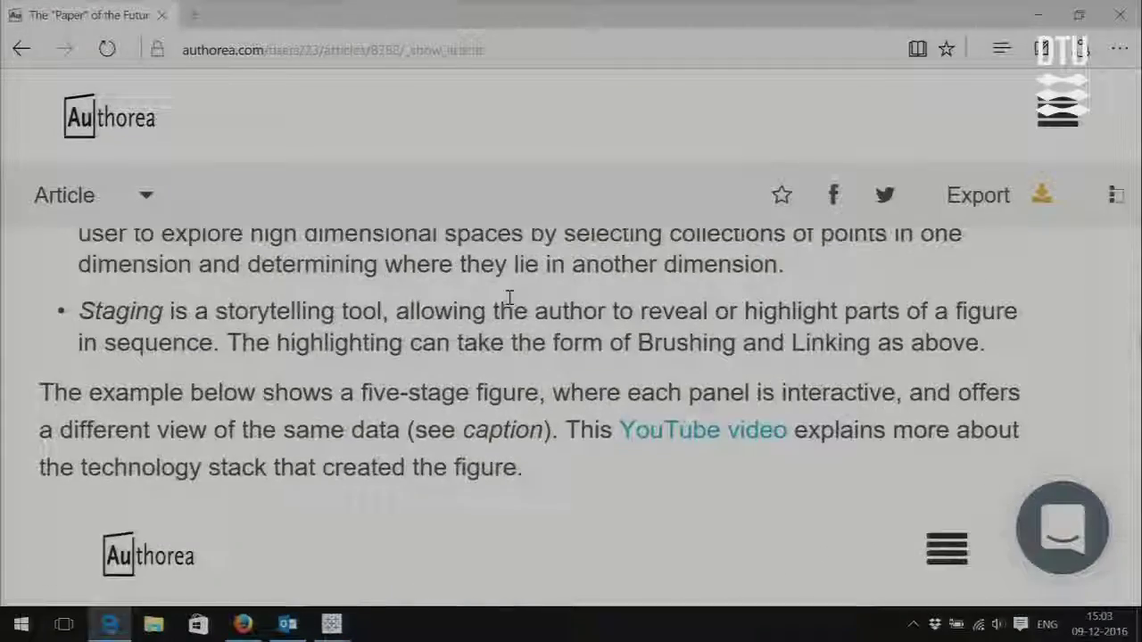
scroll(510, 297, "down", 3)
scroll(510, 297, "up", 20)
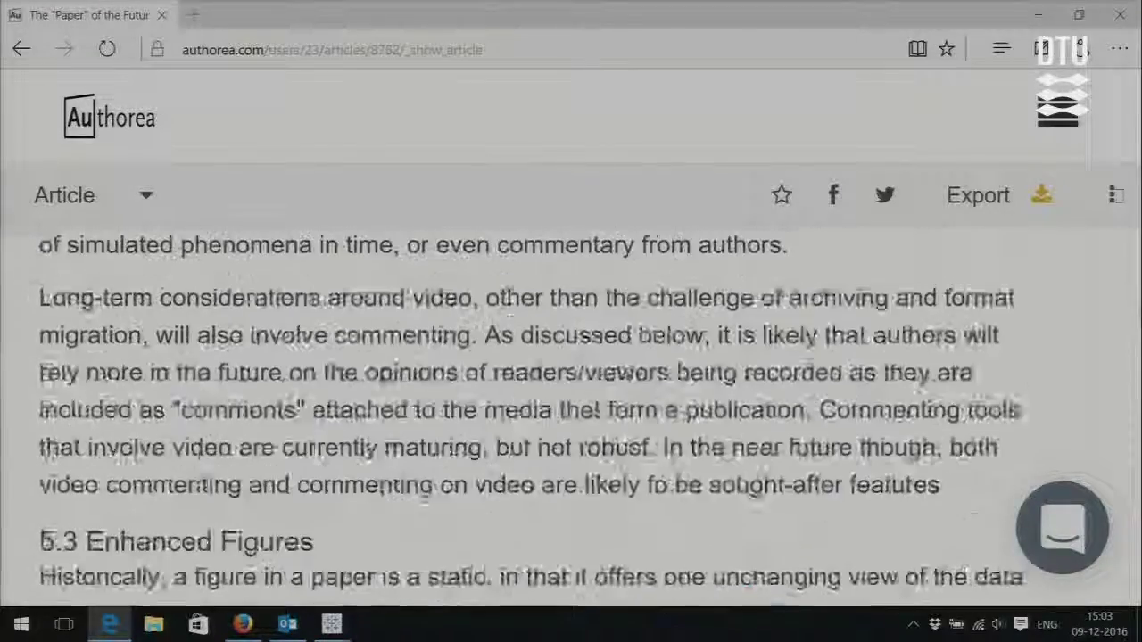
scroll(507, 298, "up", 15)
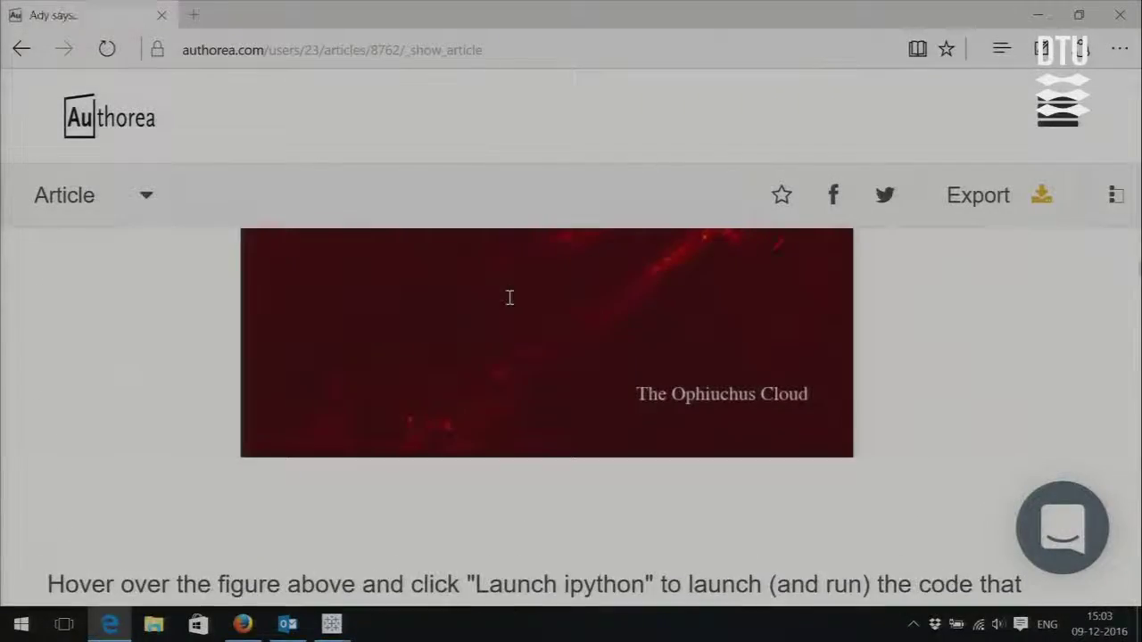
- Dismiss the chat message and examine the Ophiuchus Cloud figure, the code access section and the Zenodo screenshot
scroll(510, 297, "down", 3)
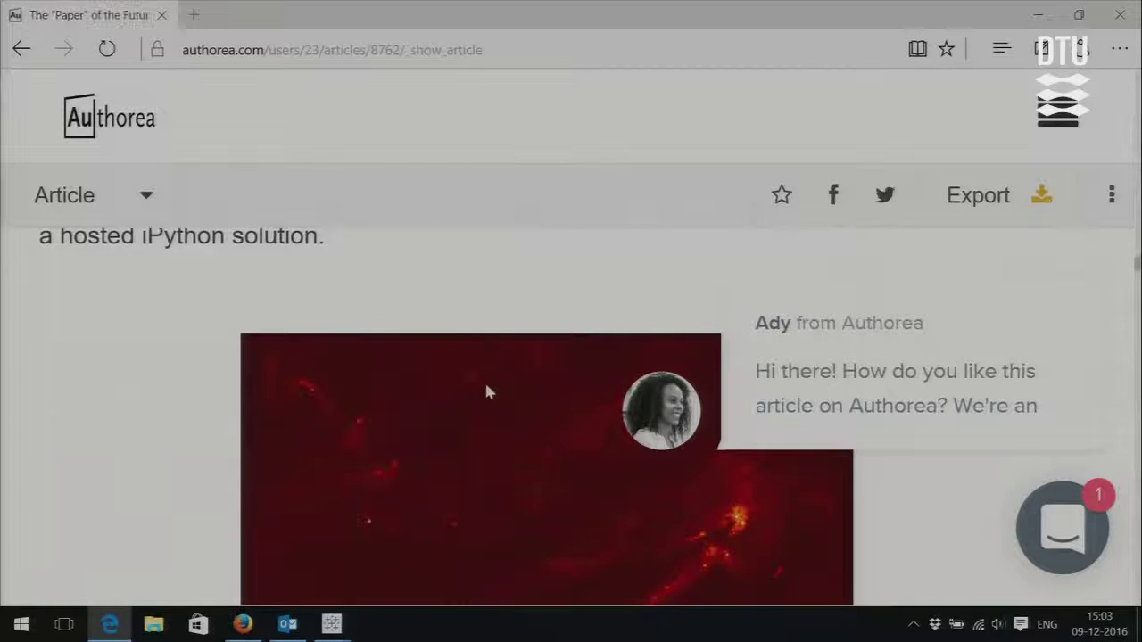
scroll(559, 406, "up", 2)
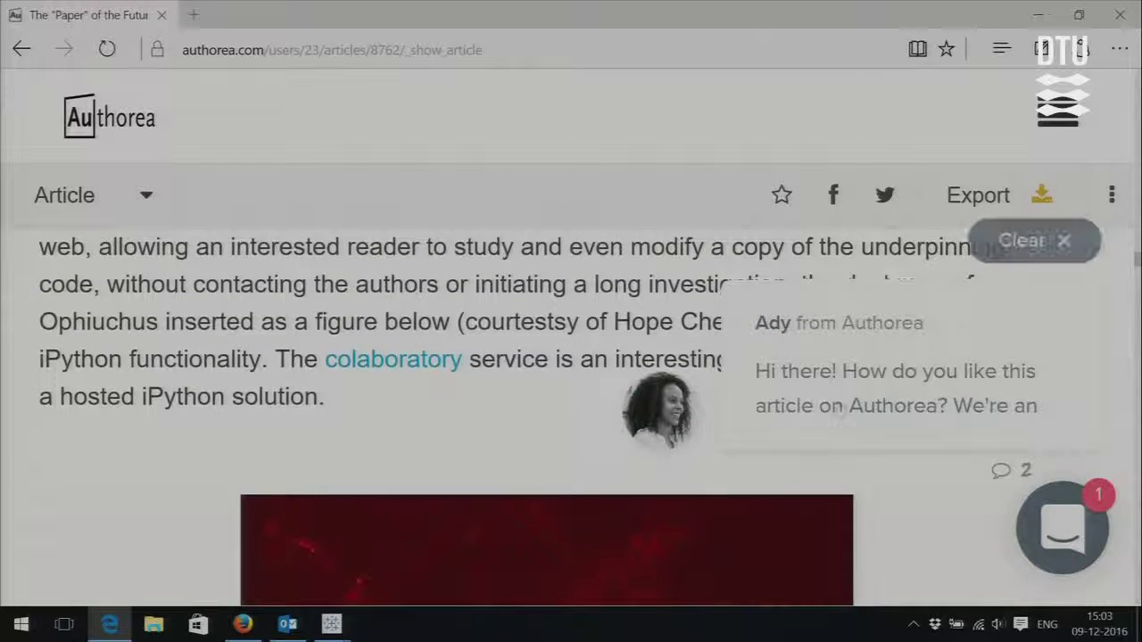
left_click(1032, 248)
scroll(887, 365, "up", 3)
scroll(889, 370, "down", 3)
scroll(888, 373, "down", 3)
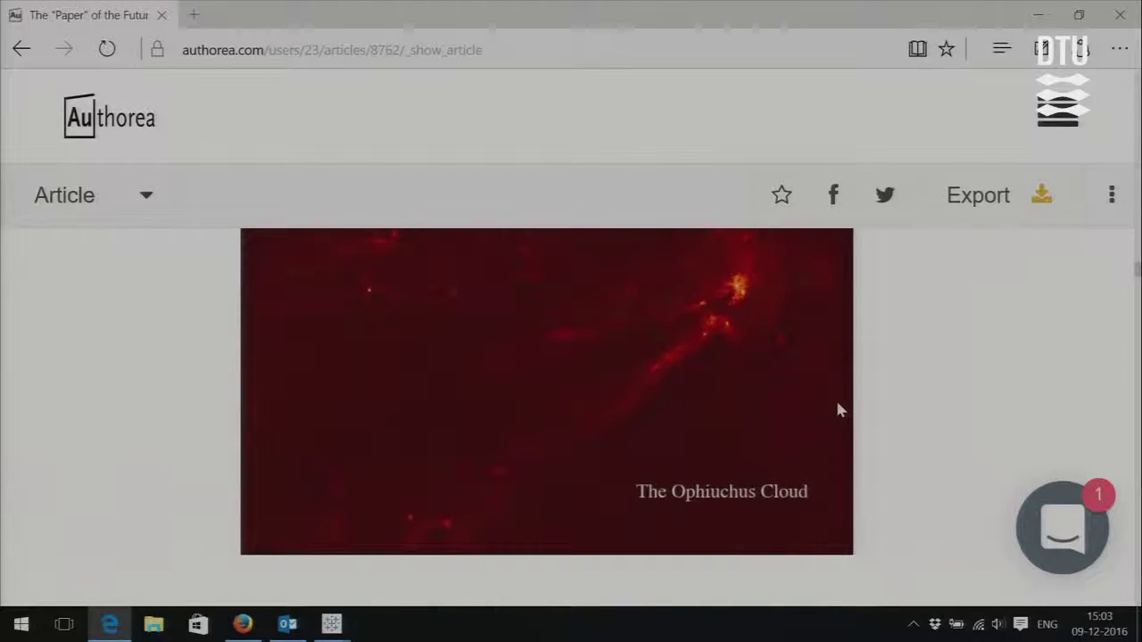
scroll(769, 395, "up", 1)
scroll(765, 397, "down", 7)
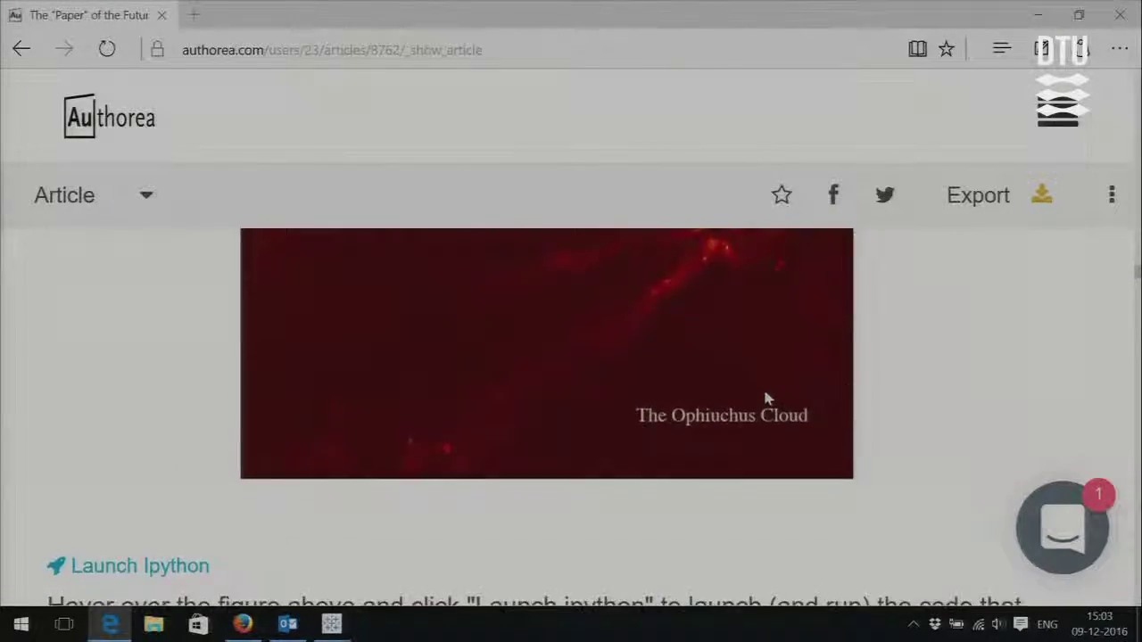
scroll(765, 397, "up", 15)
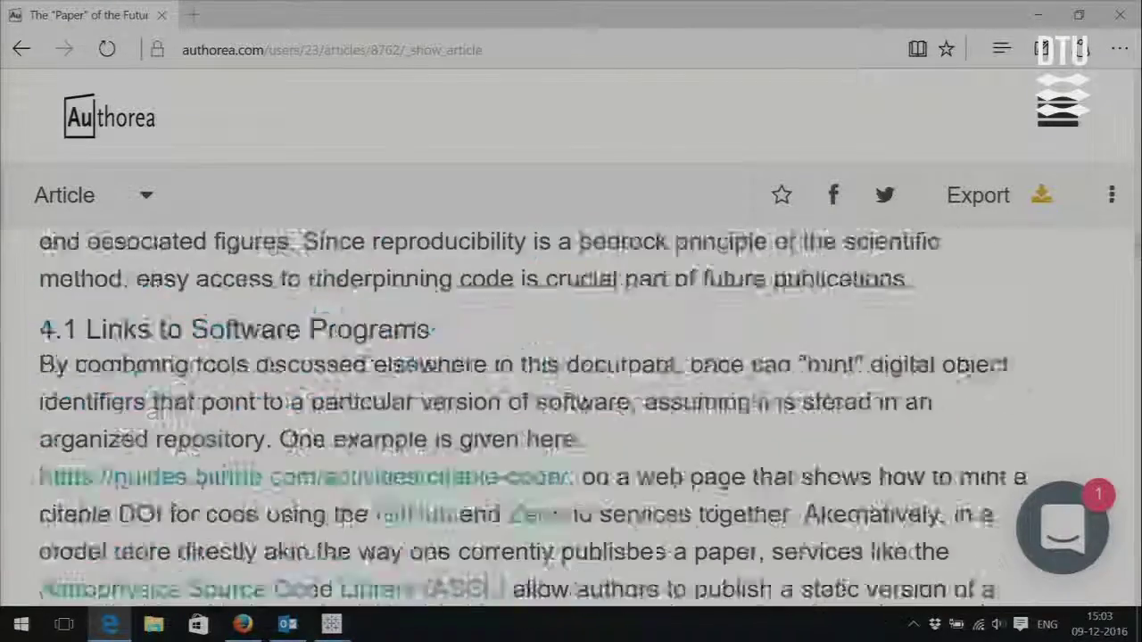
scroll(765, 384, "up", 5)
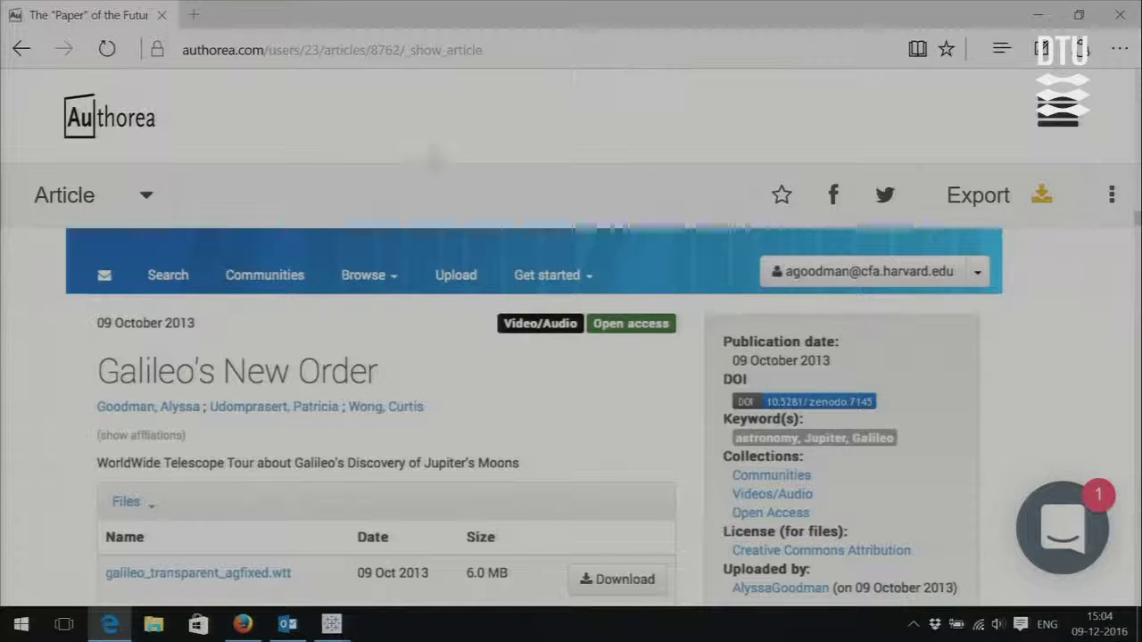
- Search for "tablleau public gallery dashboards" in a new browser tab and open the Tableau Public Gallery page
left_click(194, 14)
type("tabl")
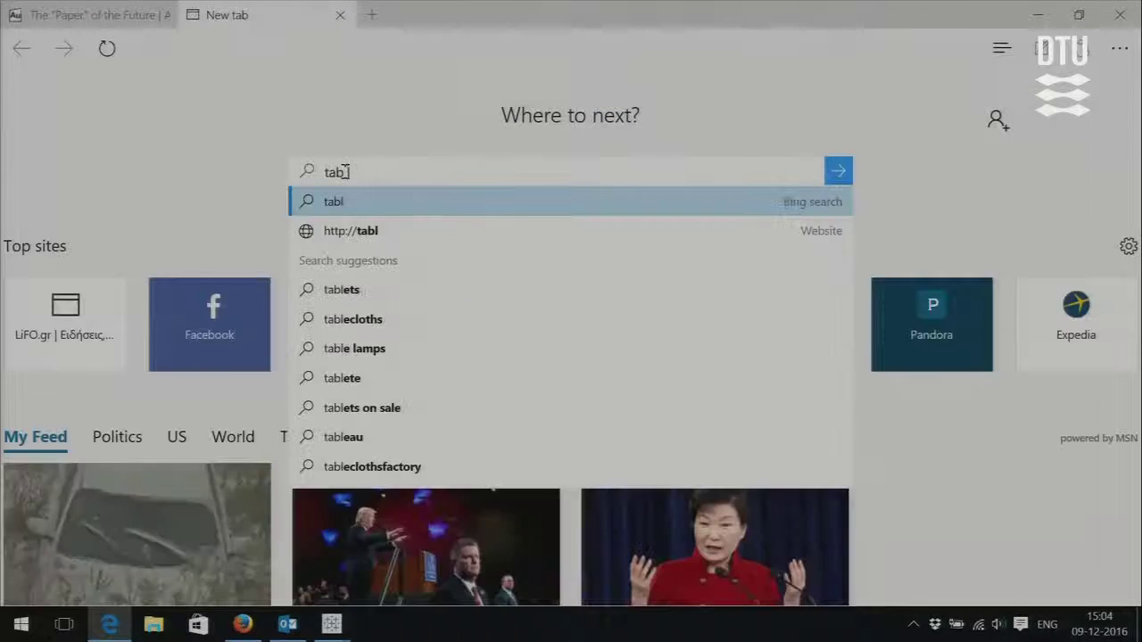
type("leau public gal")
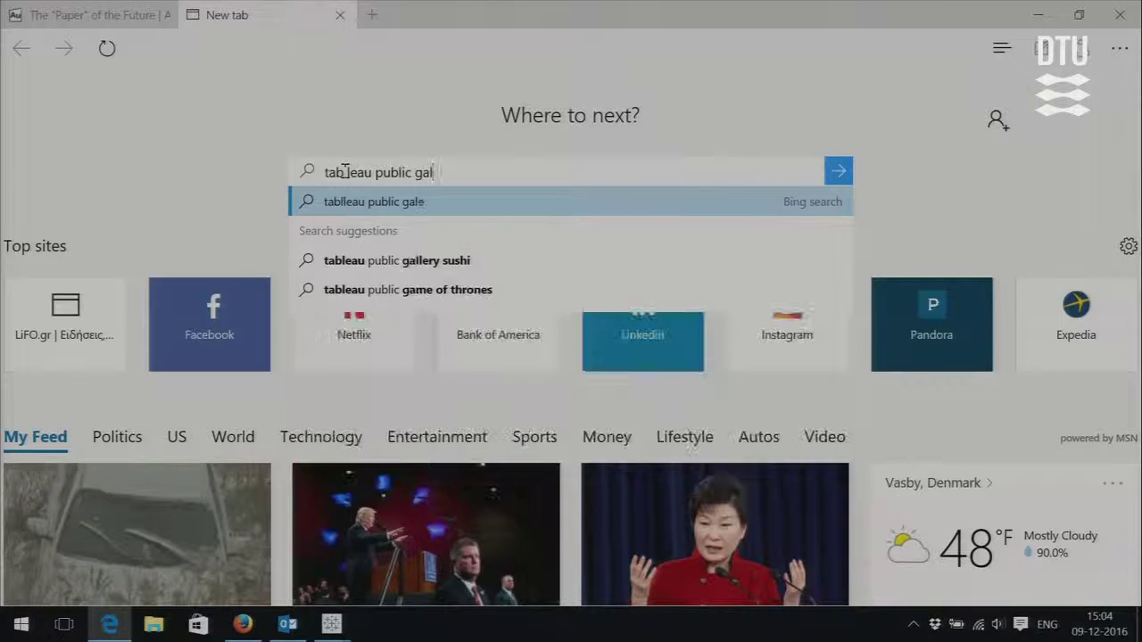
type("lery dashboards")
key("Return")
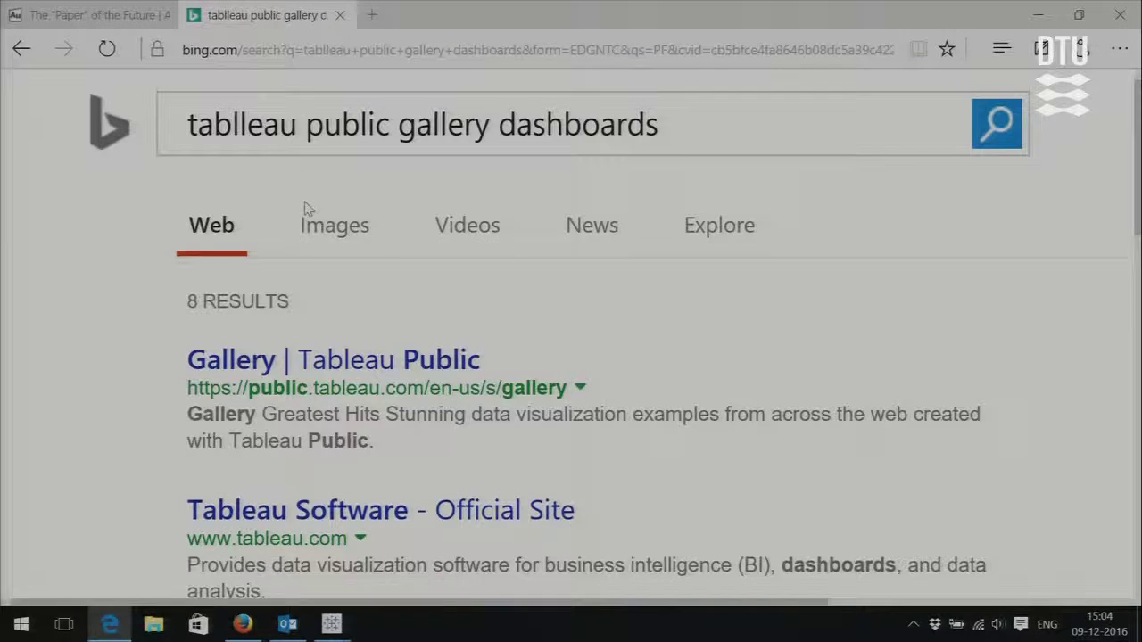
left_click(339, 360)
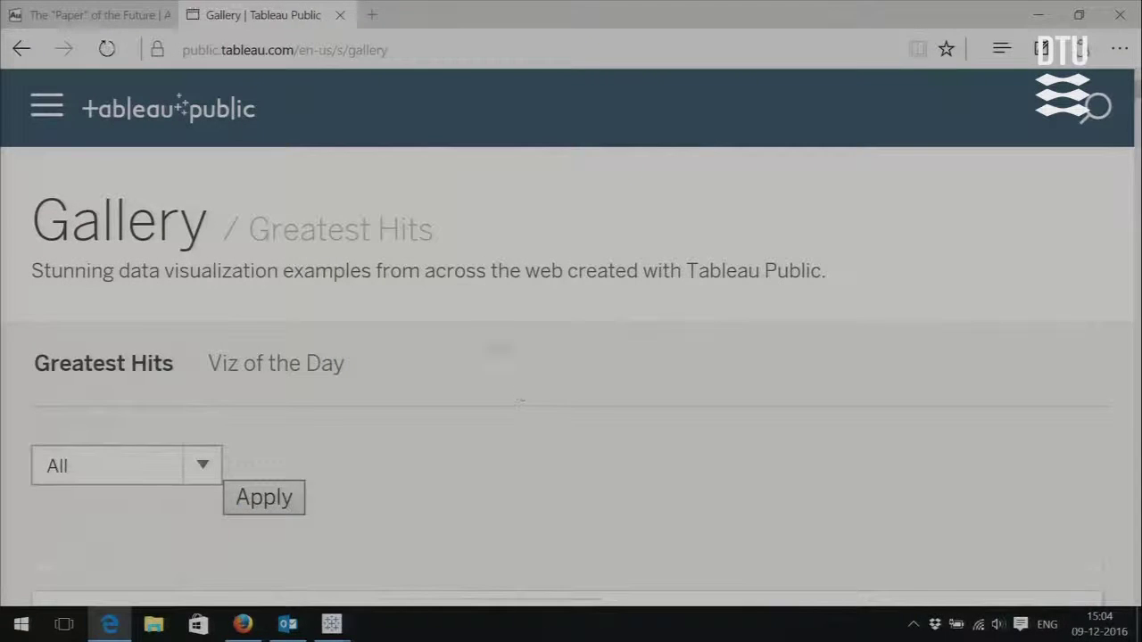
- Search the web for "canberra wasp tableau" and open the Tableau Public page Mapping the Canberra Wasp Menace
left_click(343, 49)
type("mebl")
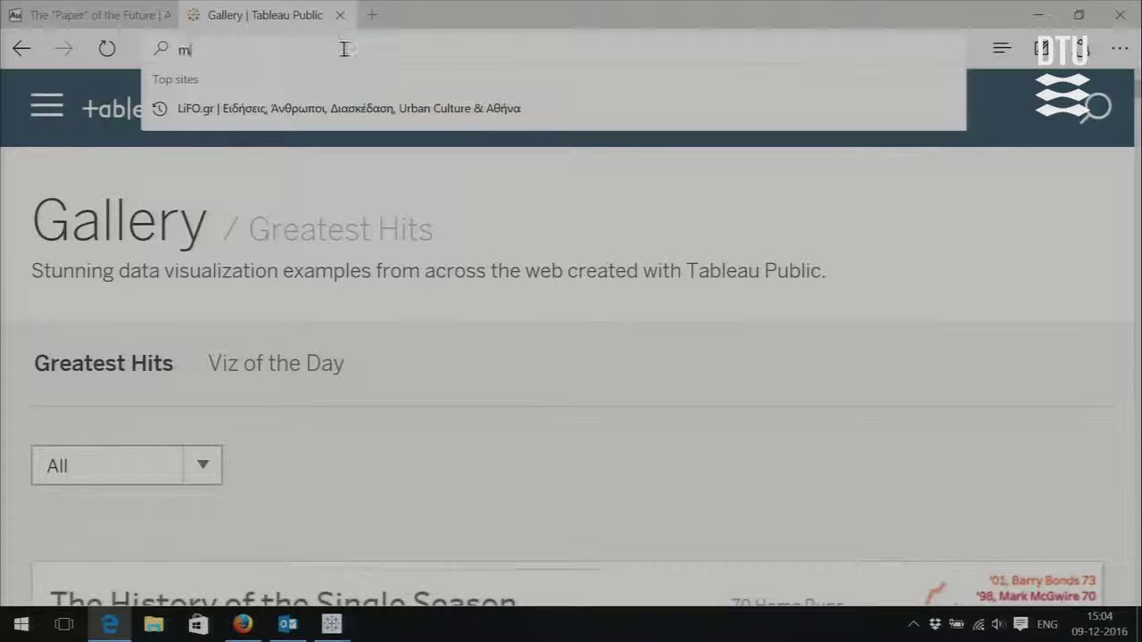
key("BackSpace")
key("BackSpace")
key("BackSpace")
key("BackSpace")
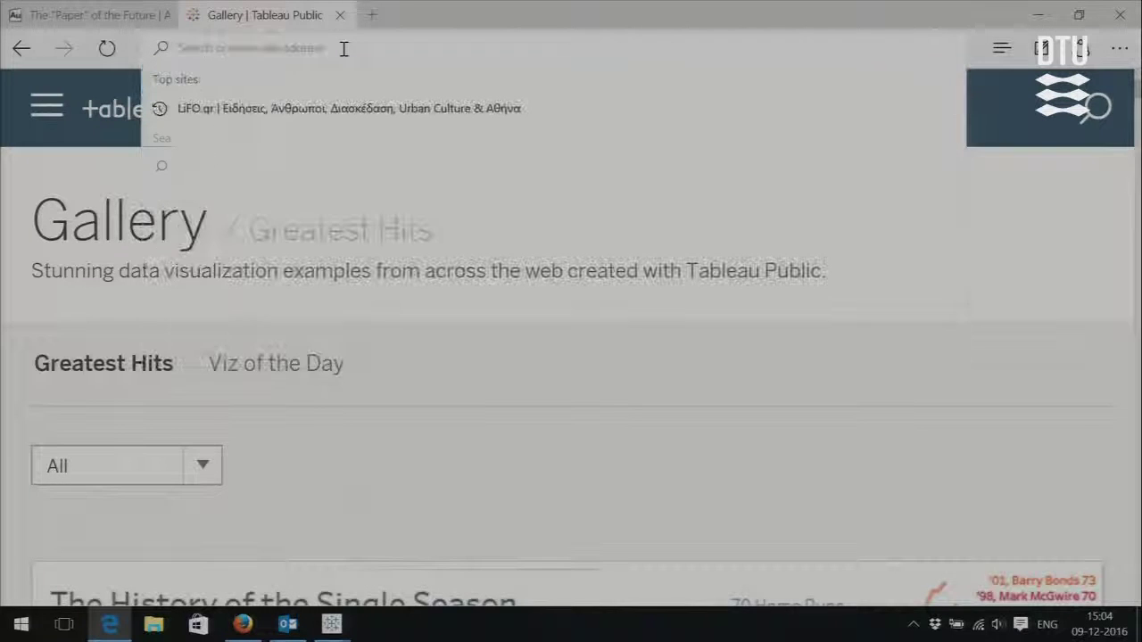
type("canber")
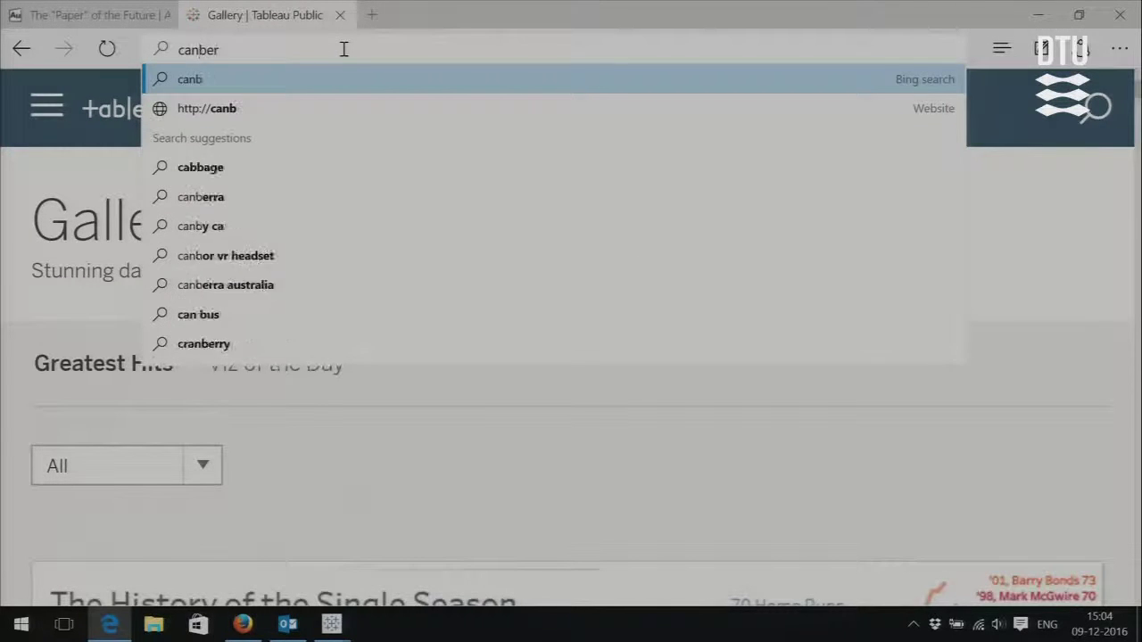
type("ra was")
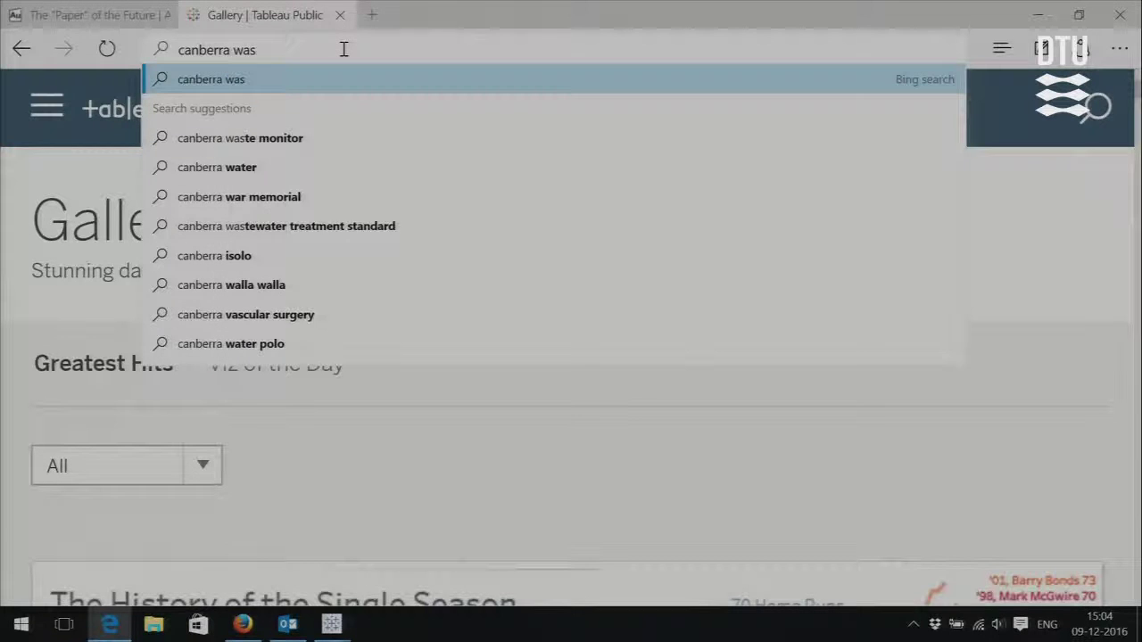
type("p tab")
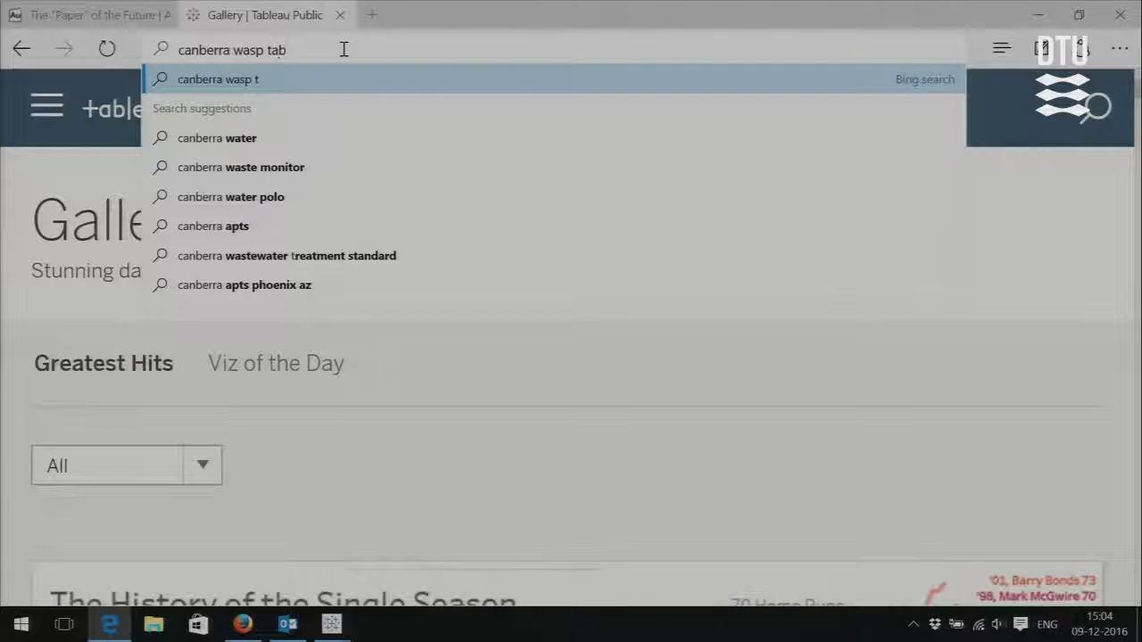
type("leau")
key("Return")
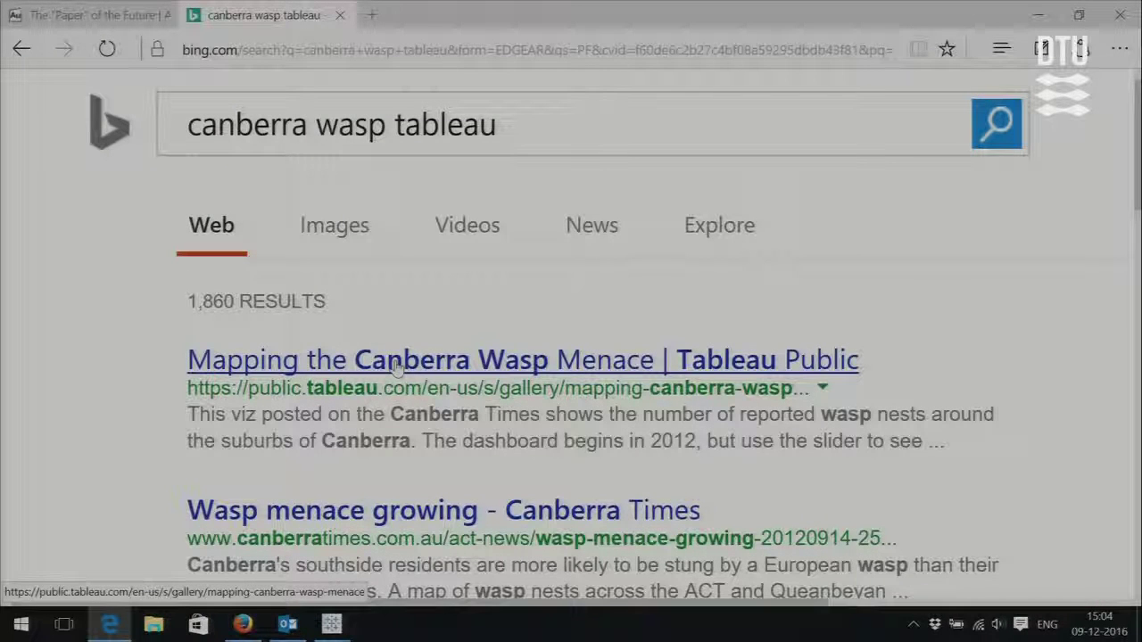
left_click(475, 362)
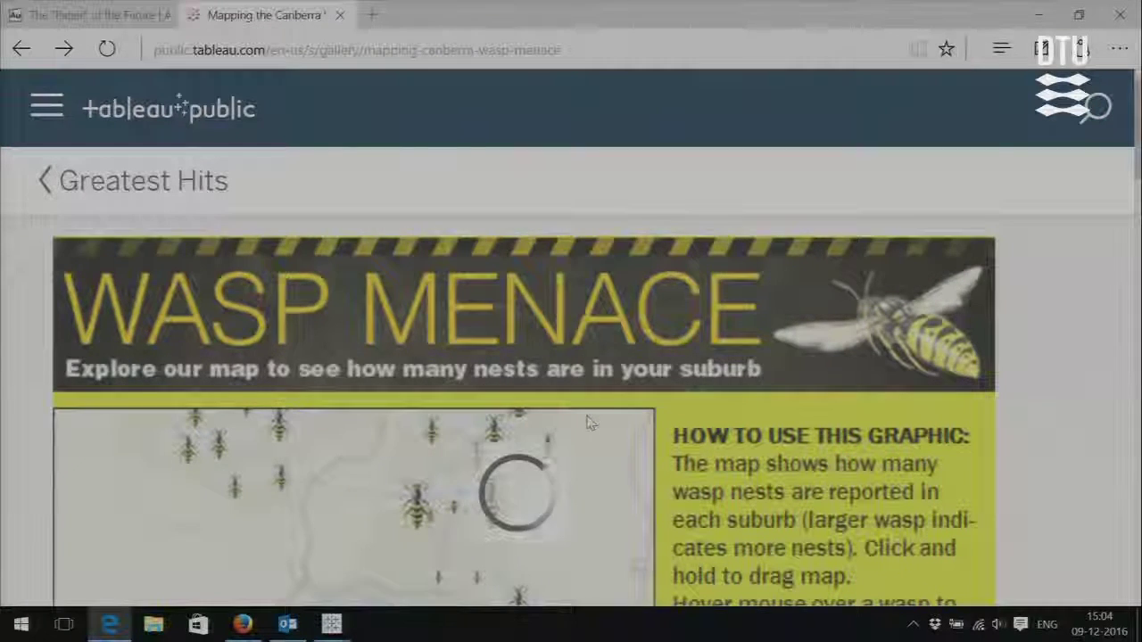
- Look over the Wasp Menace dashboard and filter its map by suburb, first to Bonner and finally to Braddon
scroll(589, 423, "down", 3)
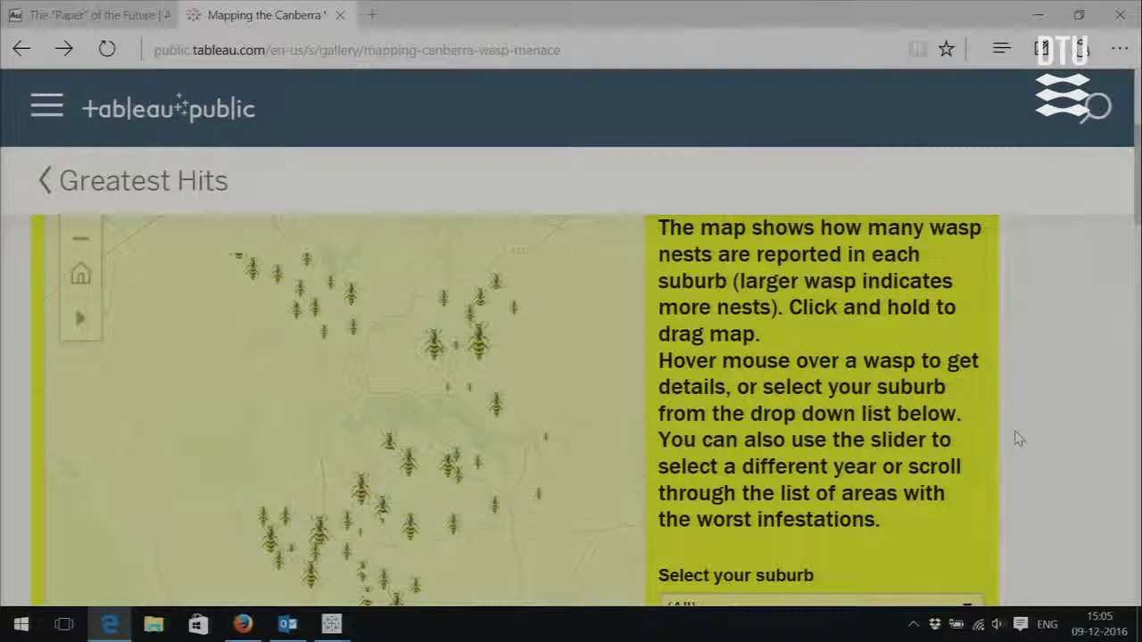
scroll(1020, 428, "down", 5)
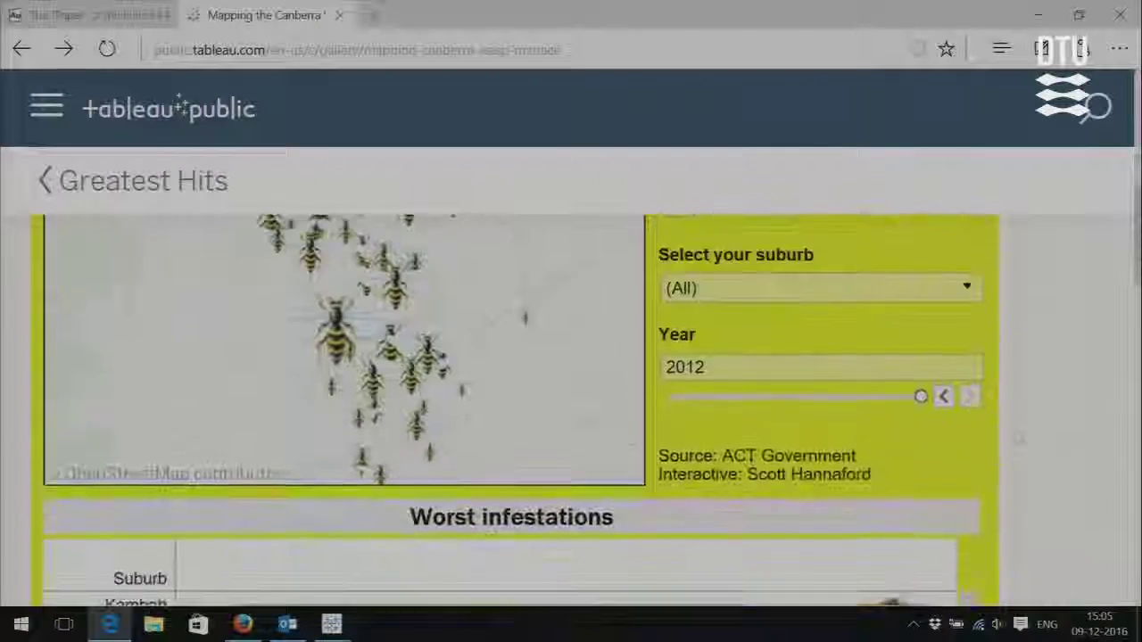
scroll(747, 282, "up", 3)
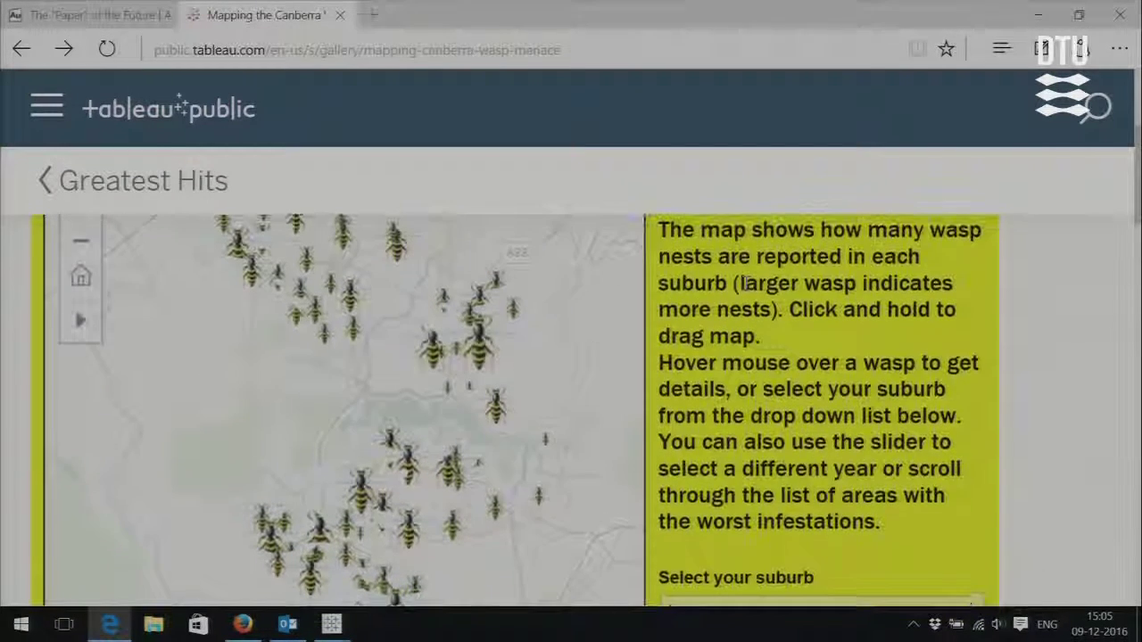
mouse_move(408, 346)
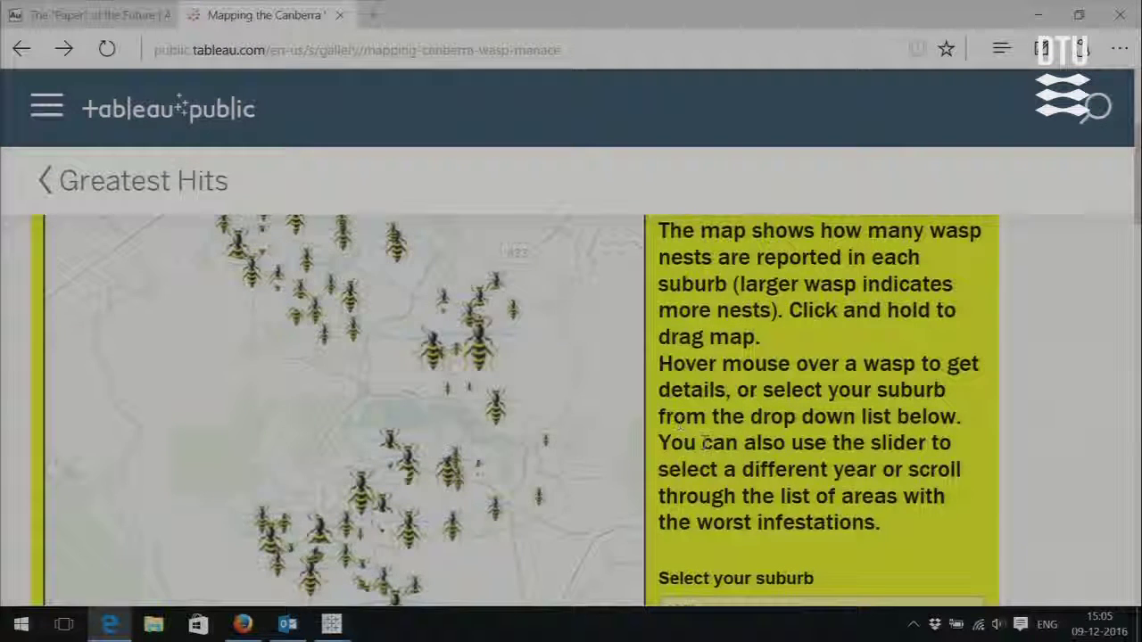
scroll(705, 441, "down", 2)
left_click(877, 452)
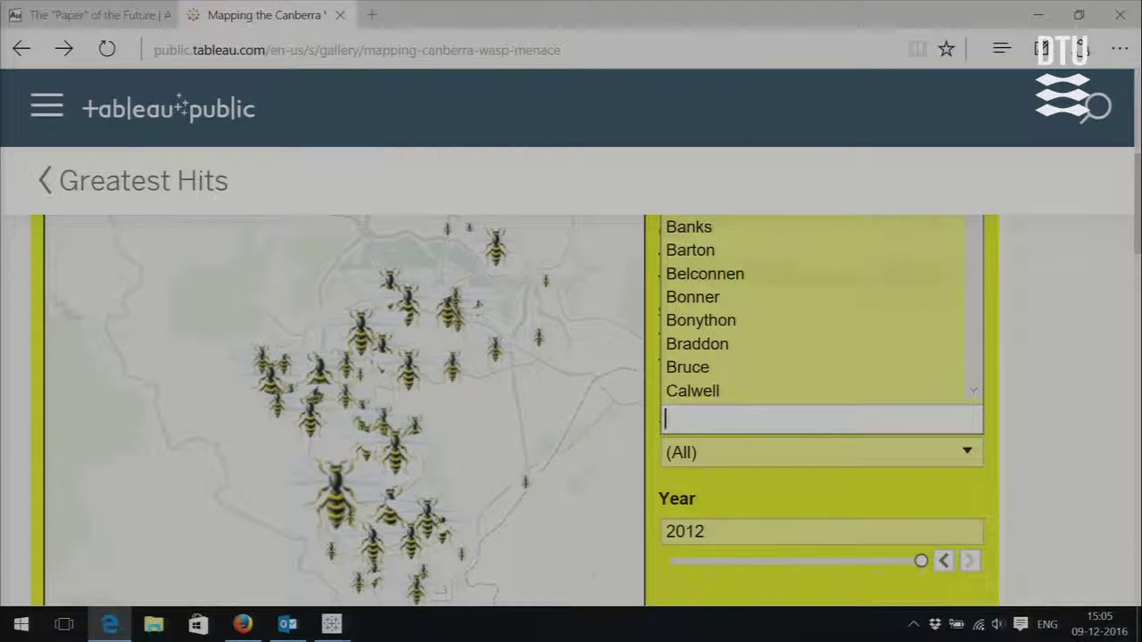
left_click(713, 300)
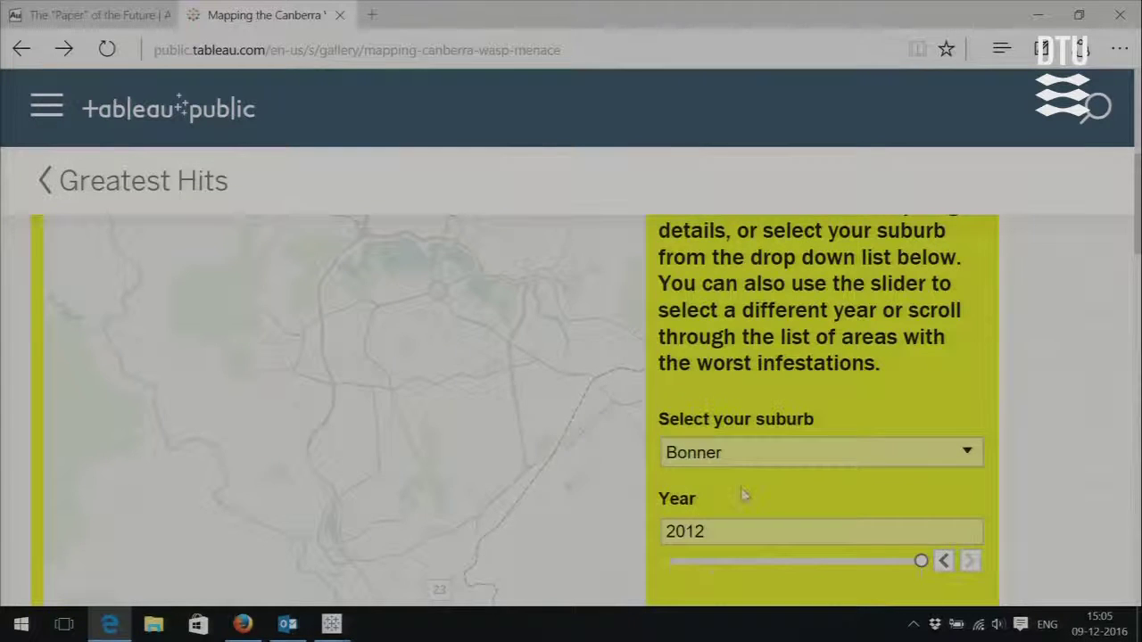
left_click(767, 455)
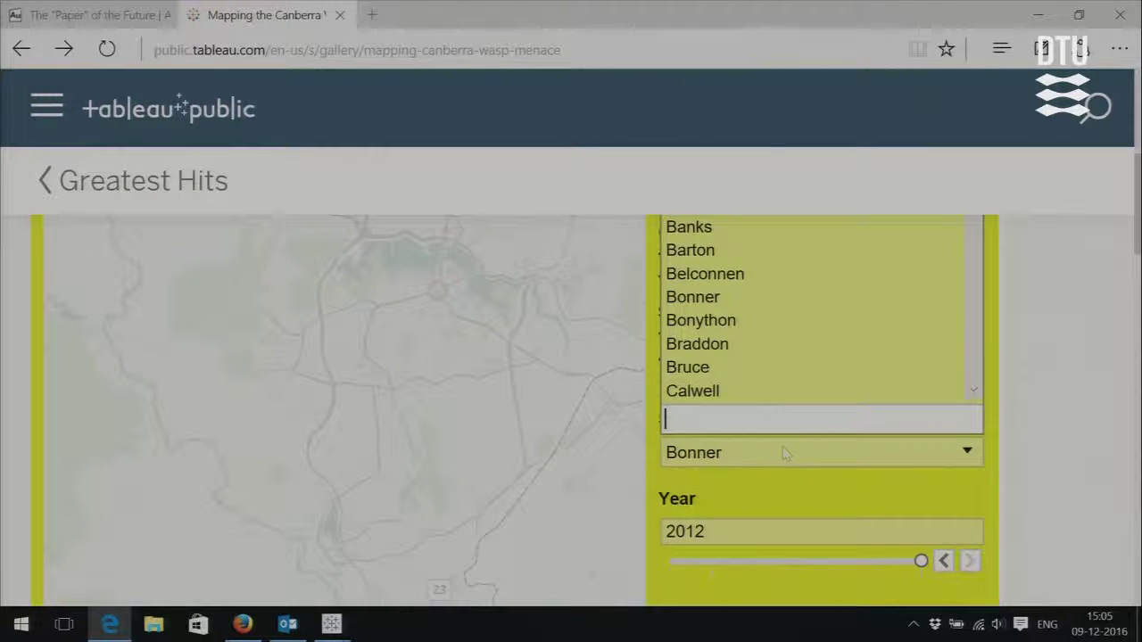
left_click(697, 345)
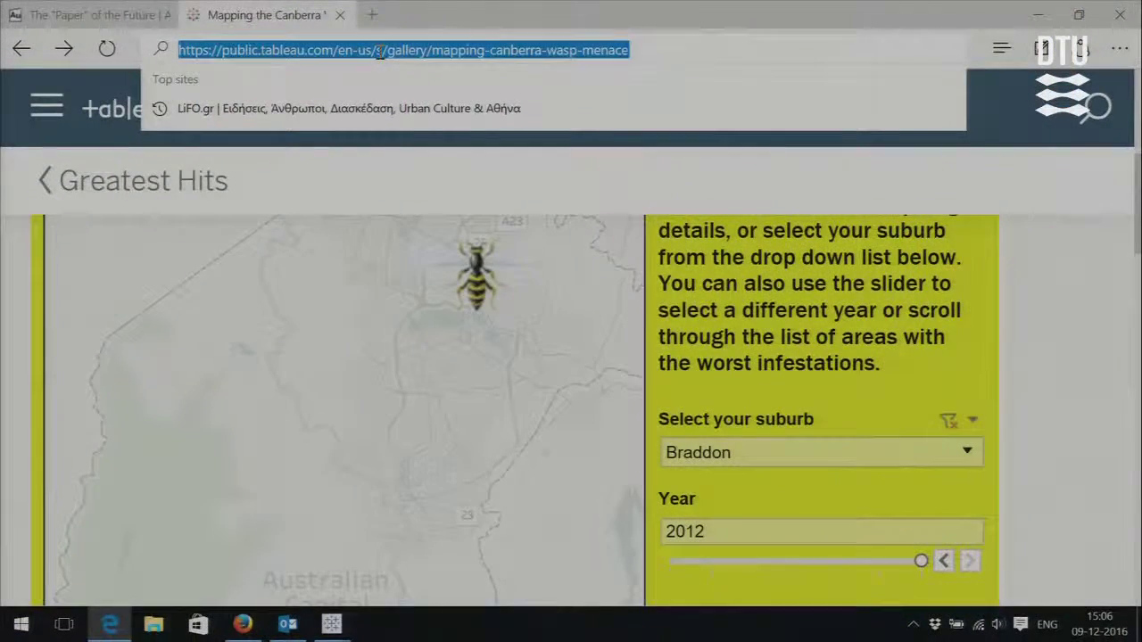
- Search the web for "ncsu libraries tableau visualization" and open the Getting Started with Data Visualization II workshop page
type("ncsu")
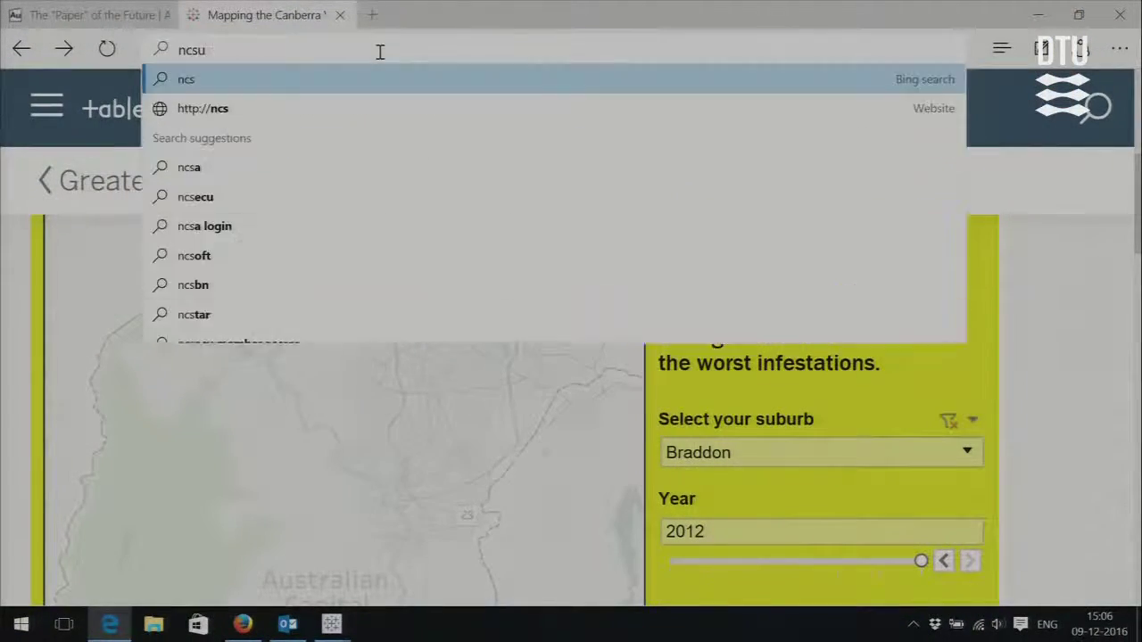
type(" libraries ")
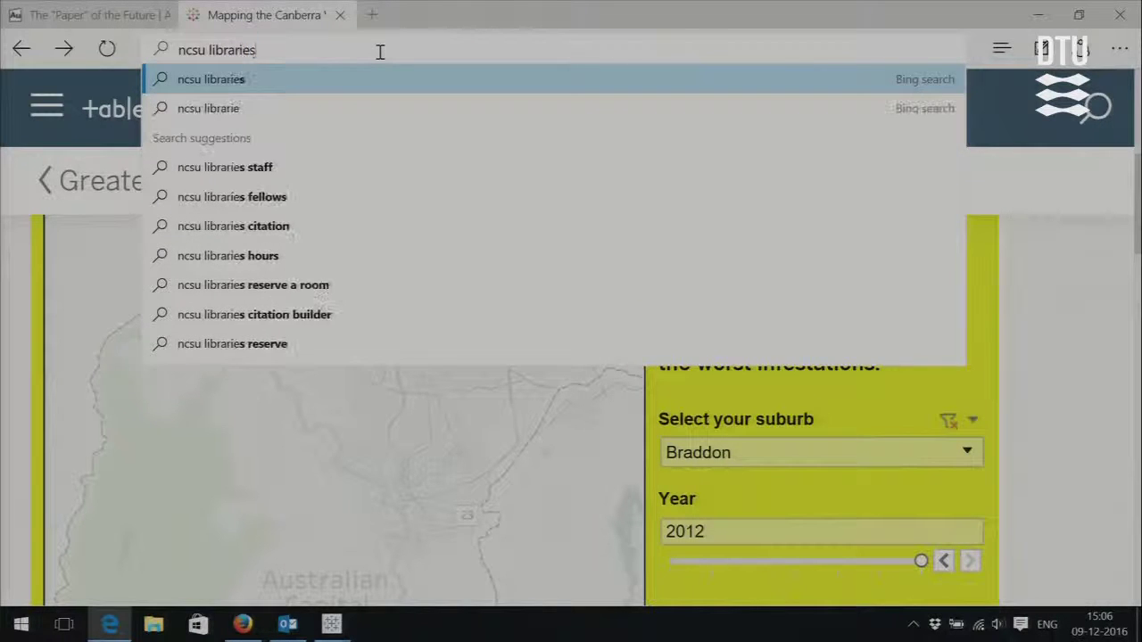
type("ta")
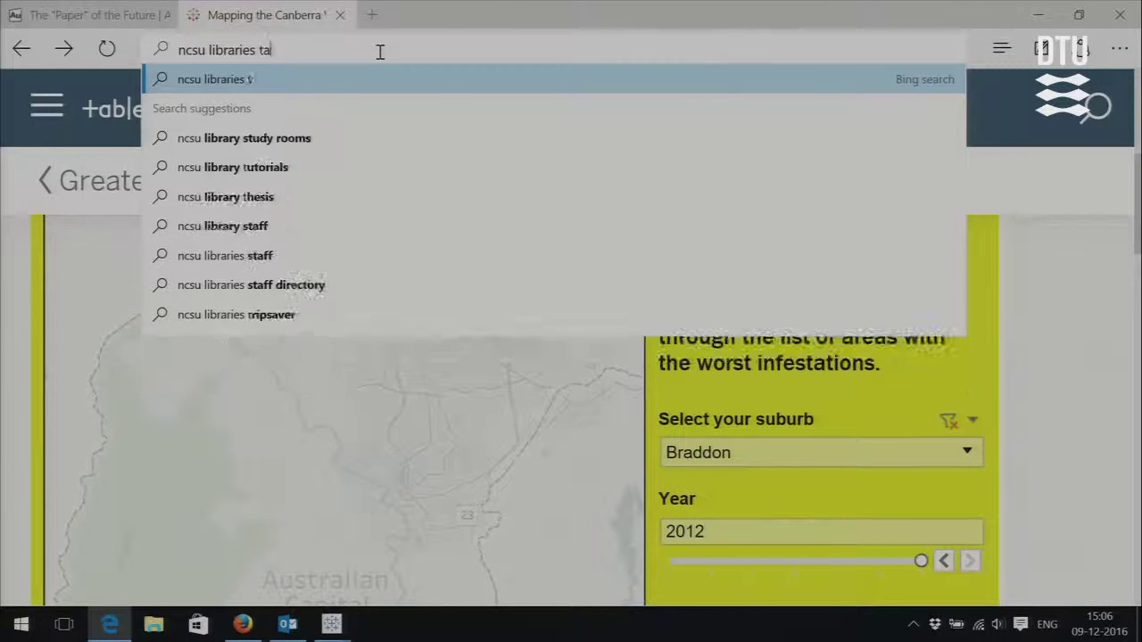
type("bleau visualization")
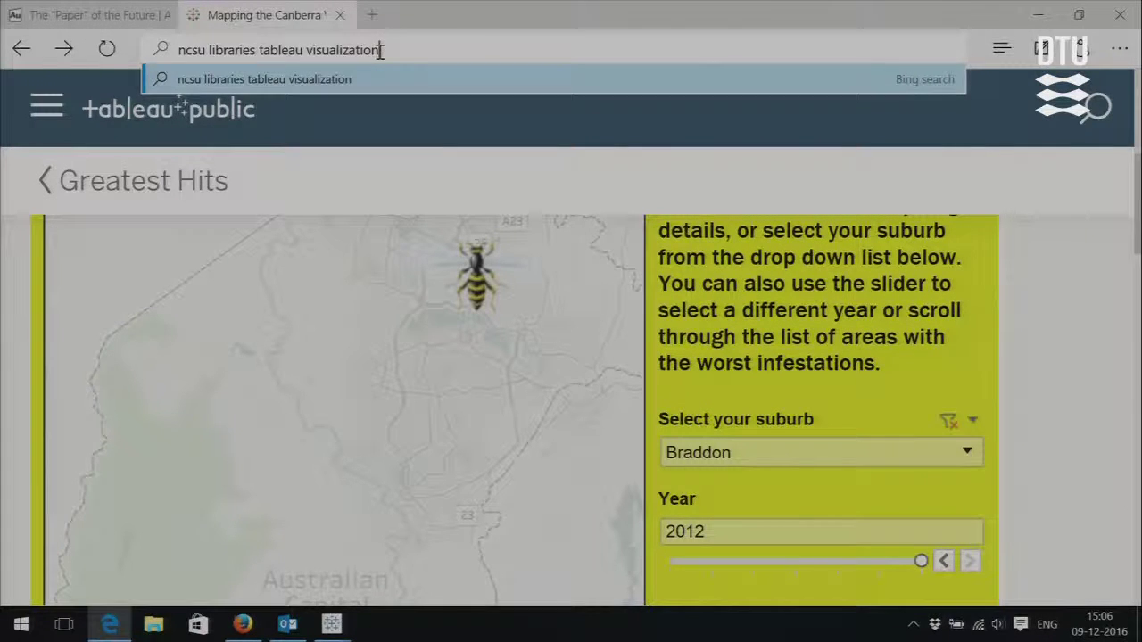
key("Return")
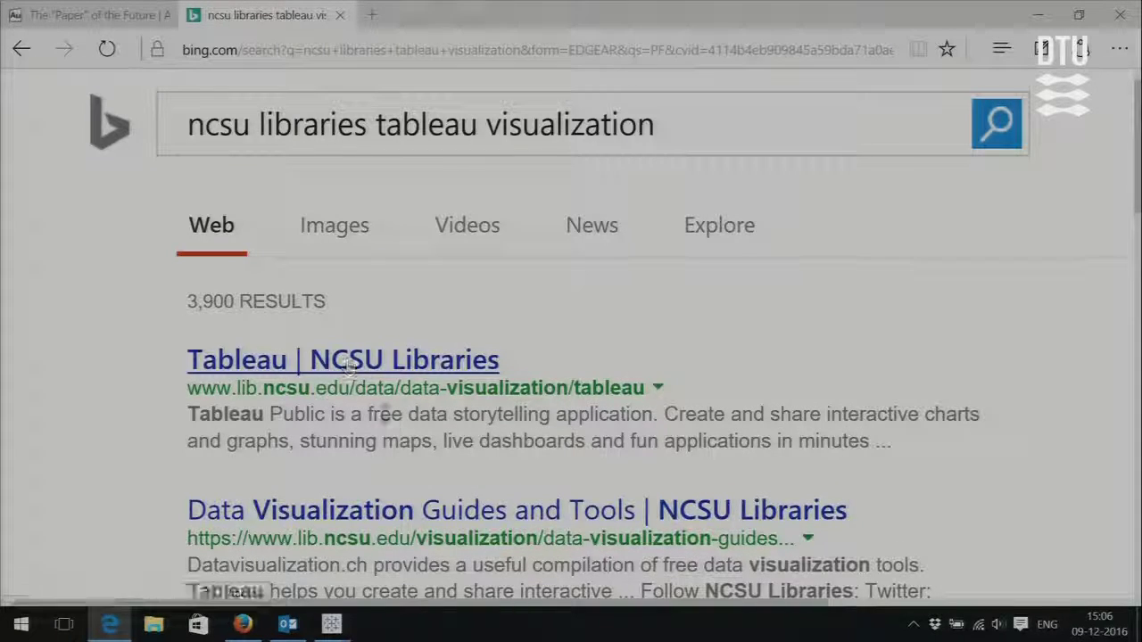
scroll(436, 522, "down", 4)
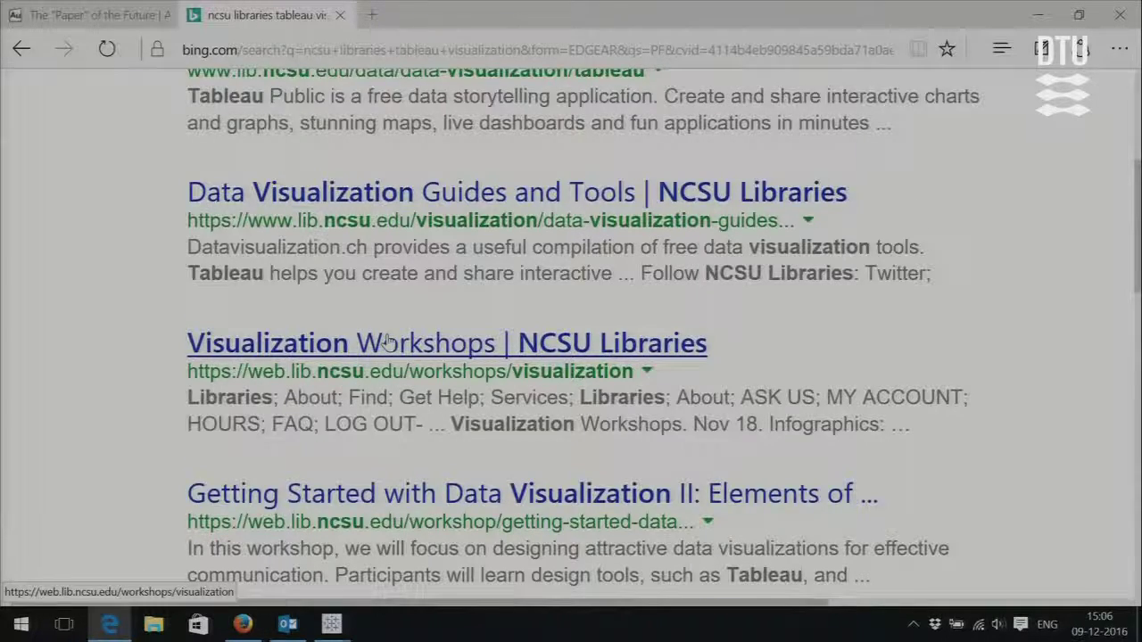
scroll(388, 343, "down", 2)
scroll(388, 341, "up", 1)
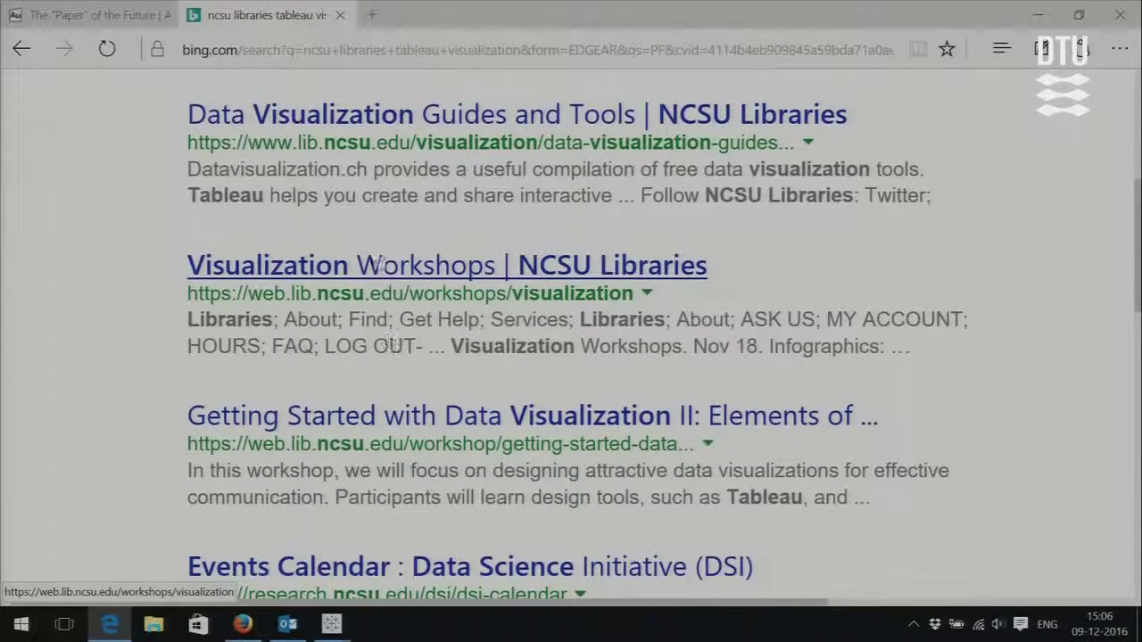
left_click(389, 419)
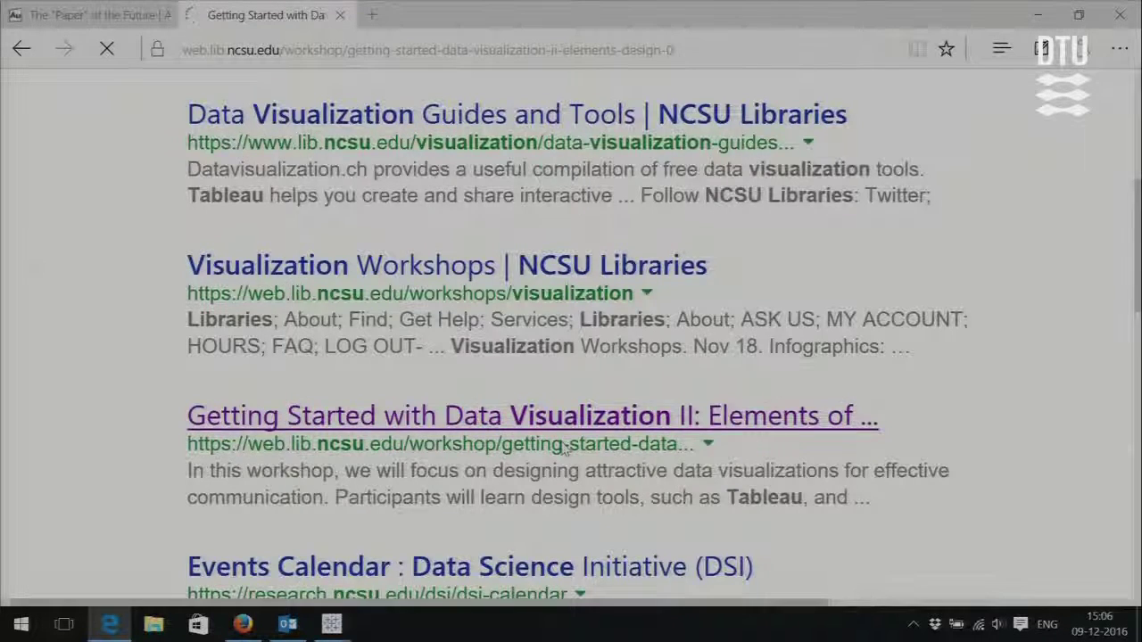
- Read the workshop's date, location and description, and return to the NCSU search results
scroll(560, 446, "down", 3)
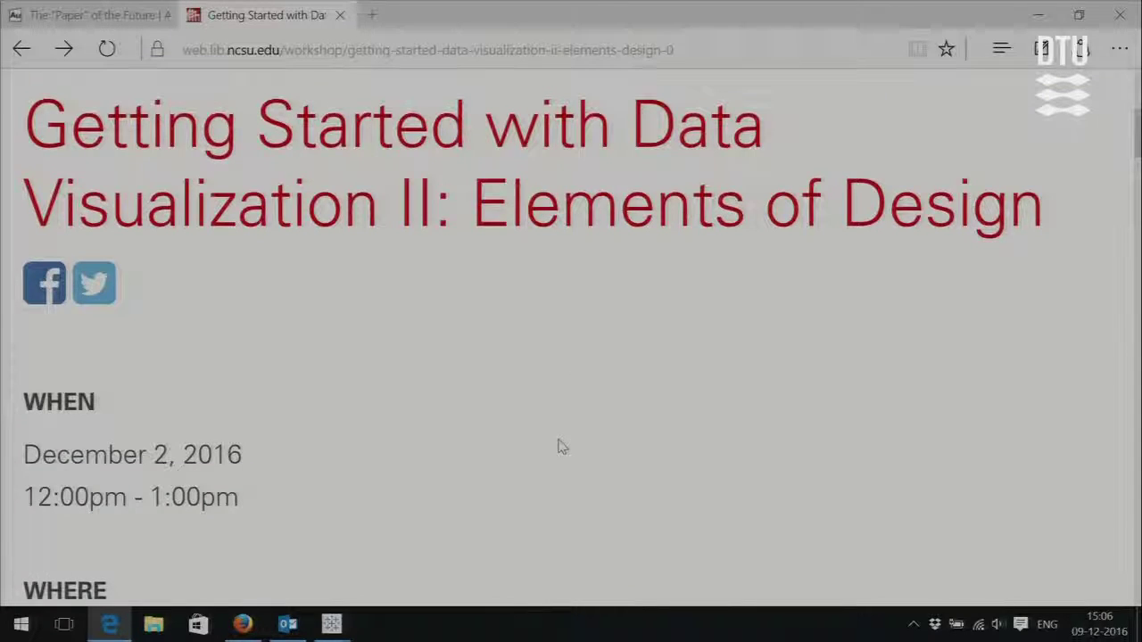
scroll(560, 446, "down", 2)
scroll(422, 446, "down", 3)
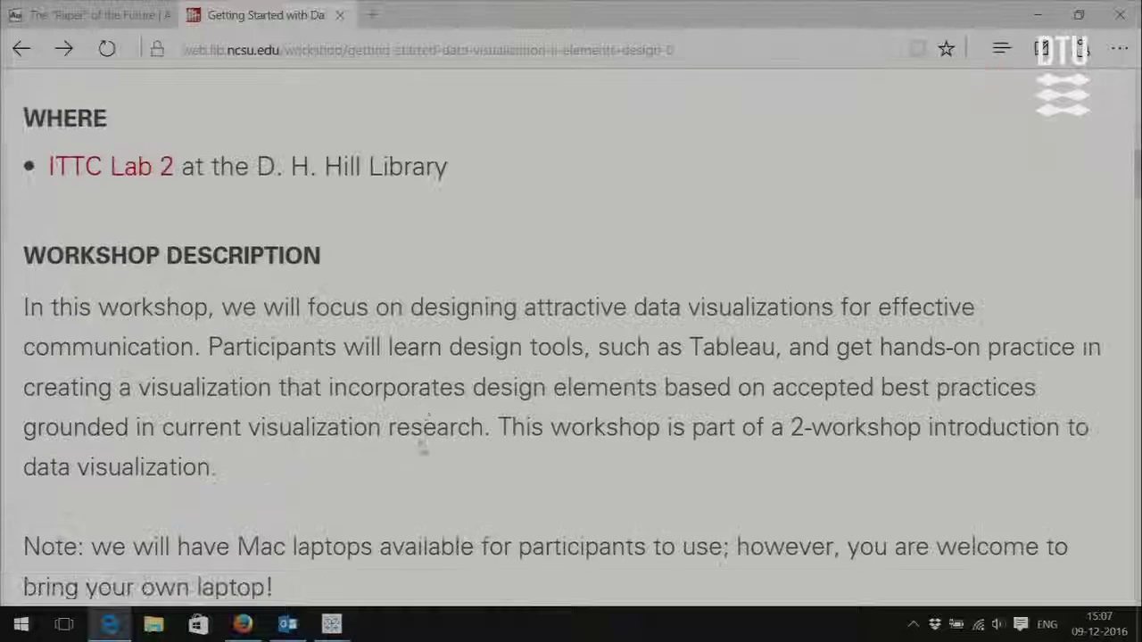
scroll(421, 446, "down", 3)
scroll(421, 441, "up", 1)
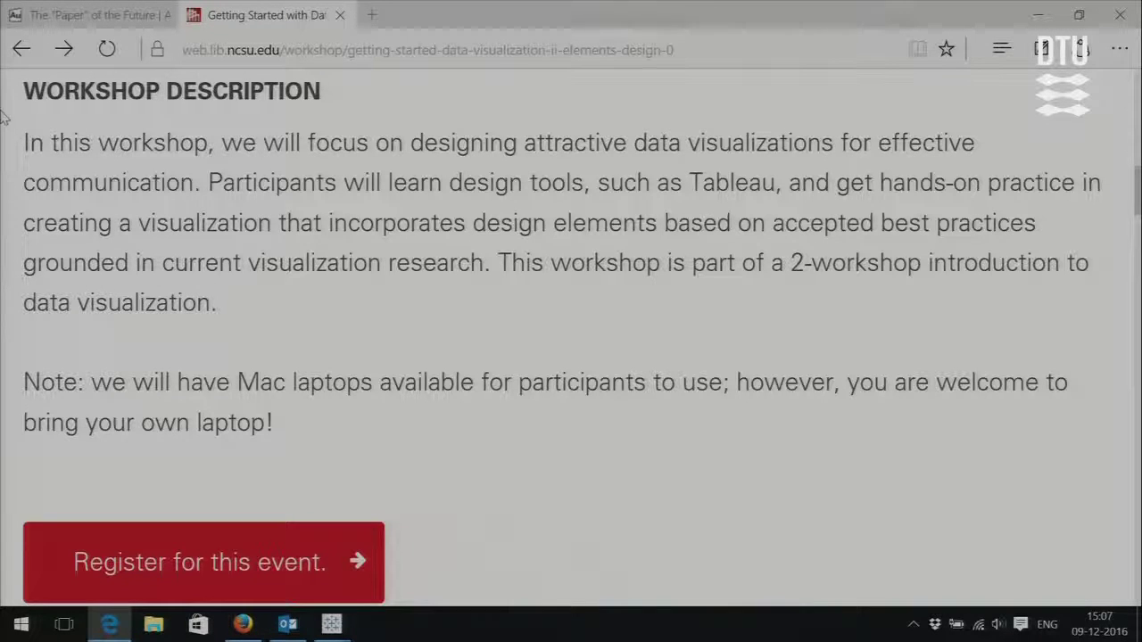
left_click(61, 51)
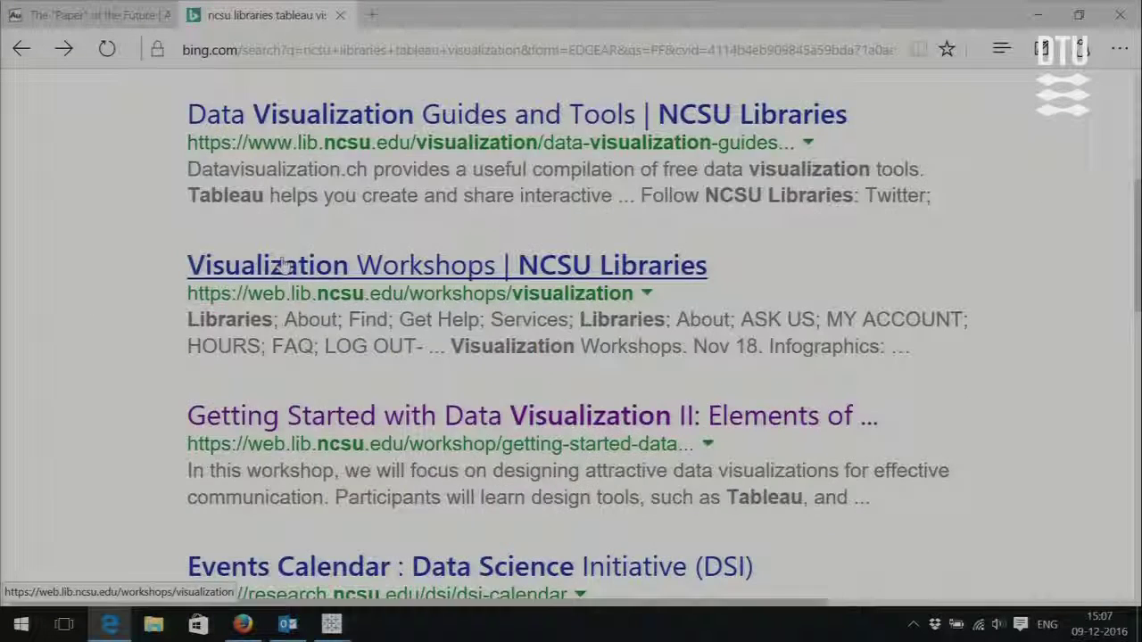
scroll(282, 265, "down", 2)
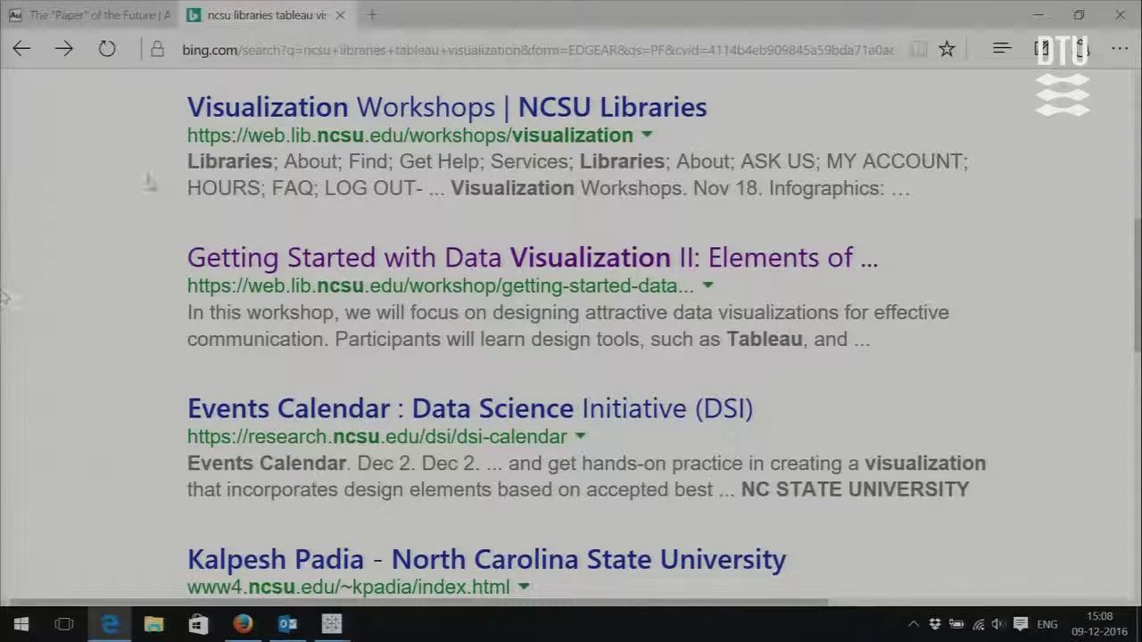
- Search the web for "earthquake trends tableau" and open the Tableau Software result on mapping the seismic ripples of 2011
left_click(294, 46)
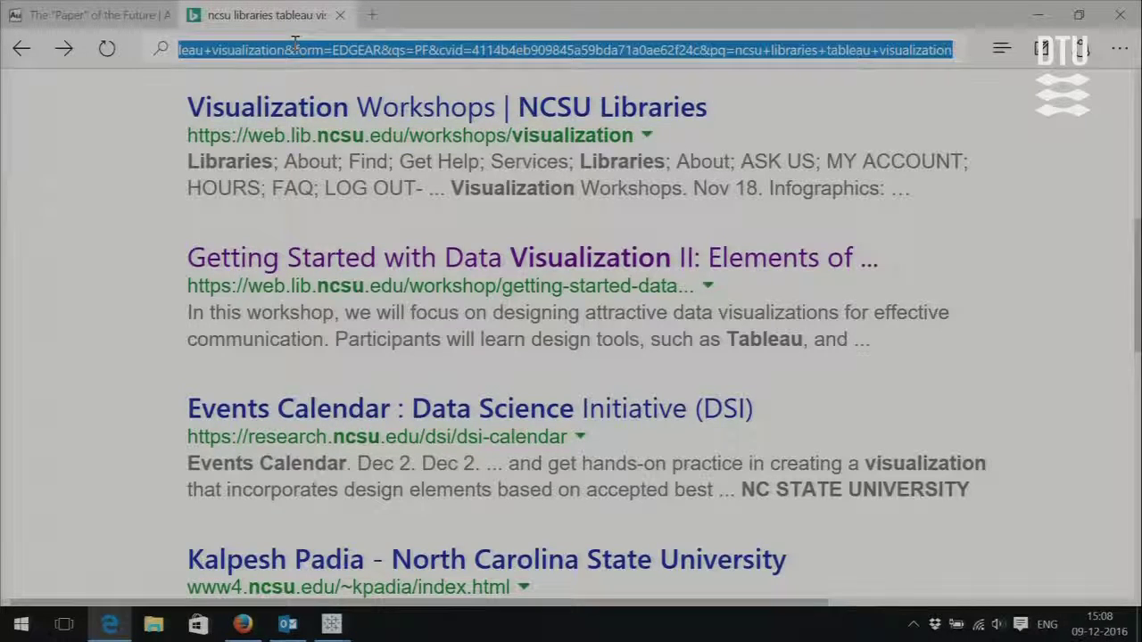
type("earthquat")
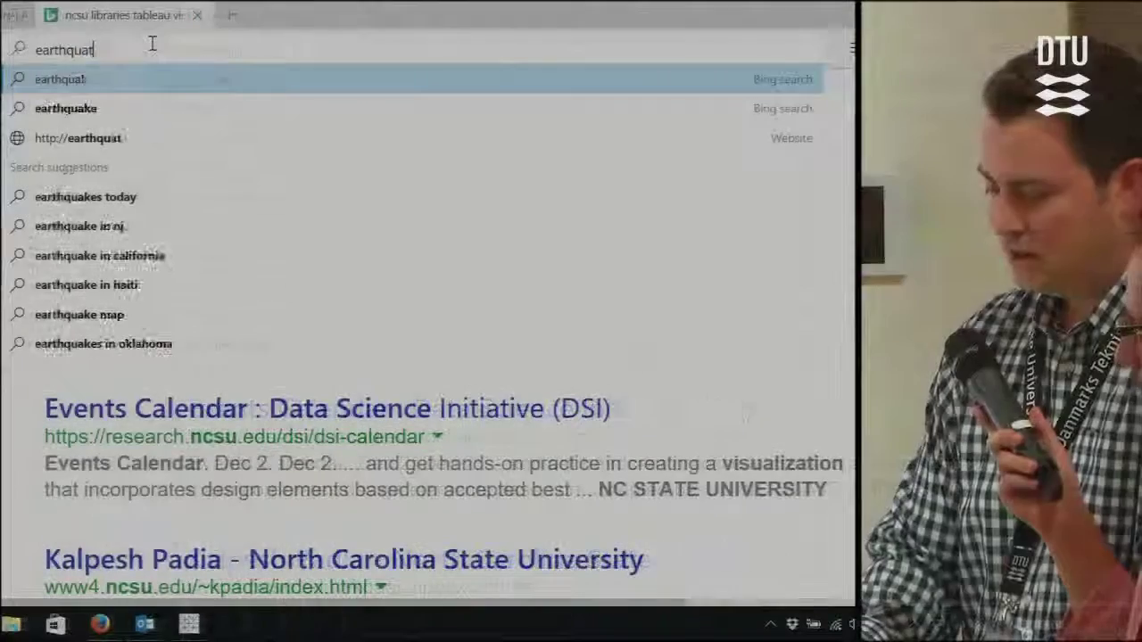
key("BackSpace")
type("ke ")
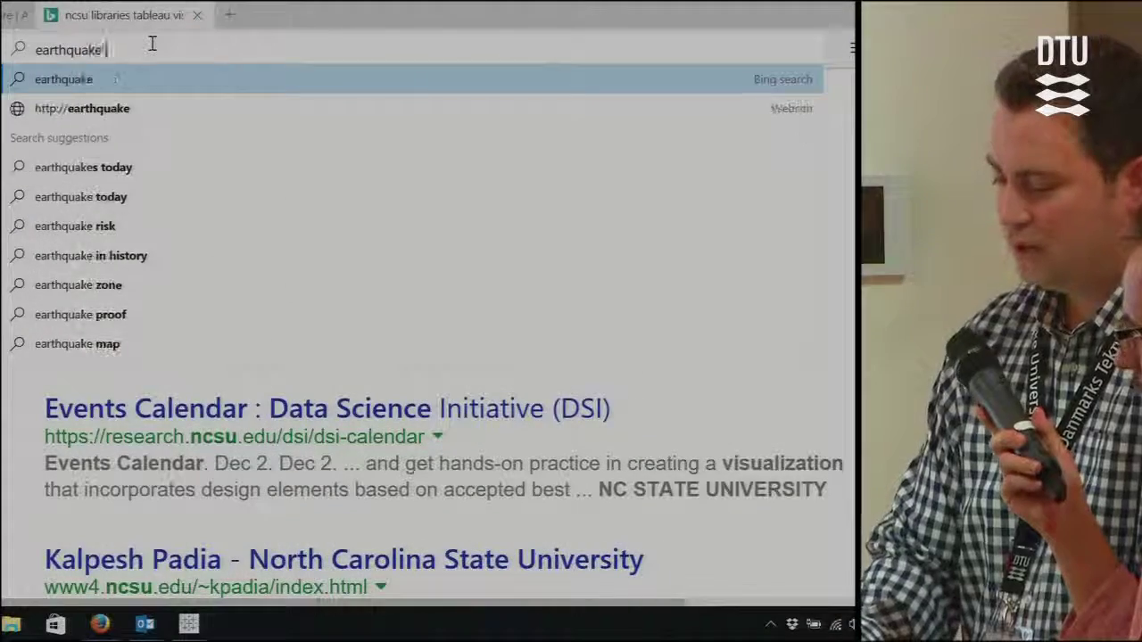
type("trends library")
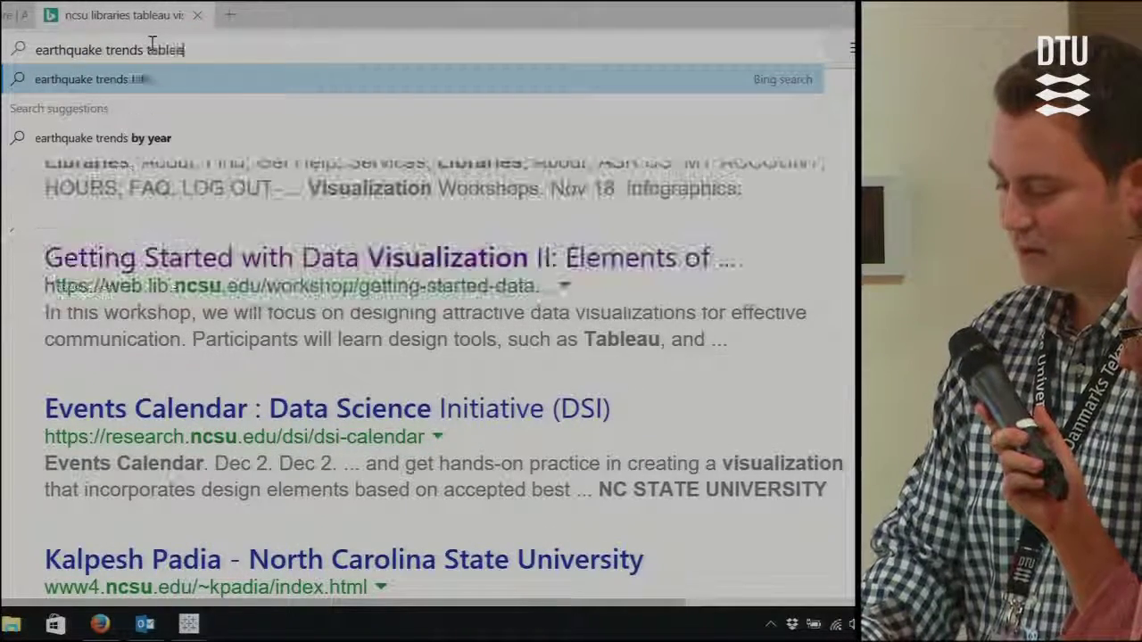
key("Return")
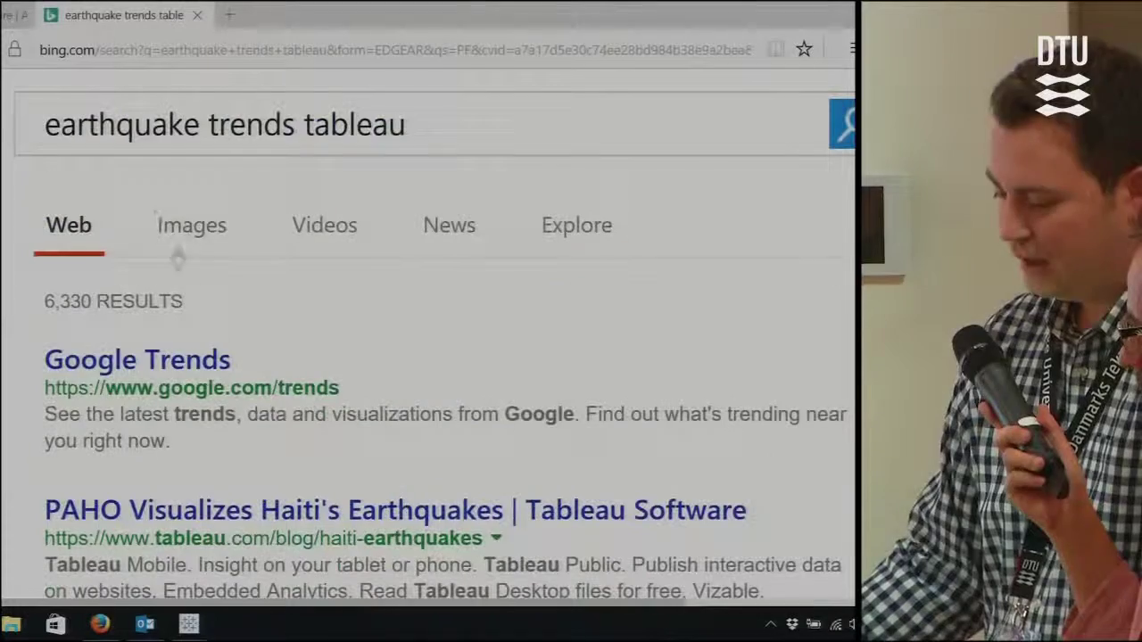
scroll(220, 339, "down", 5)
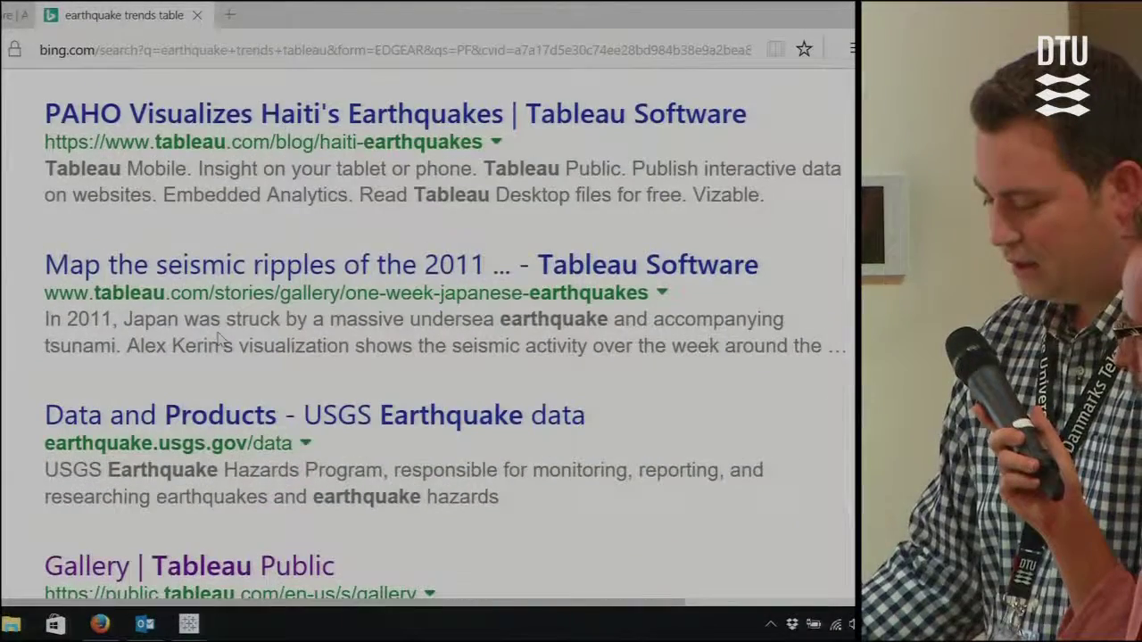
left_click(221, 273)
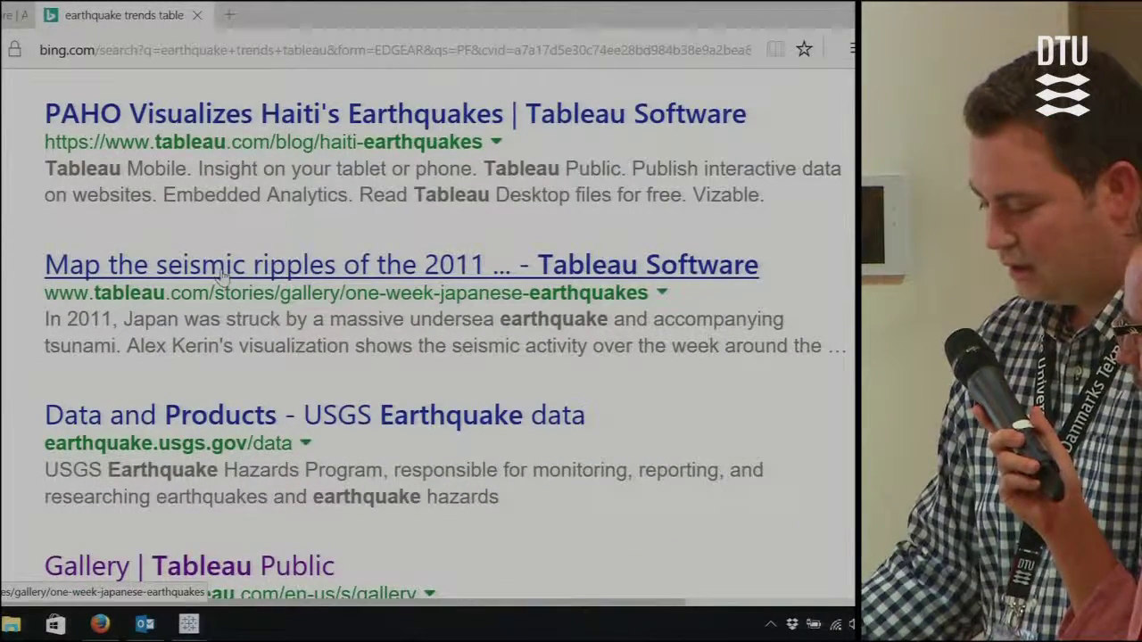
- Open the PAHO Visualizes Haiti's Earthquakes result and look over its earthquake map and the chart of aftershocks over time
left_click(221, 134)
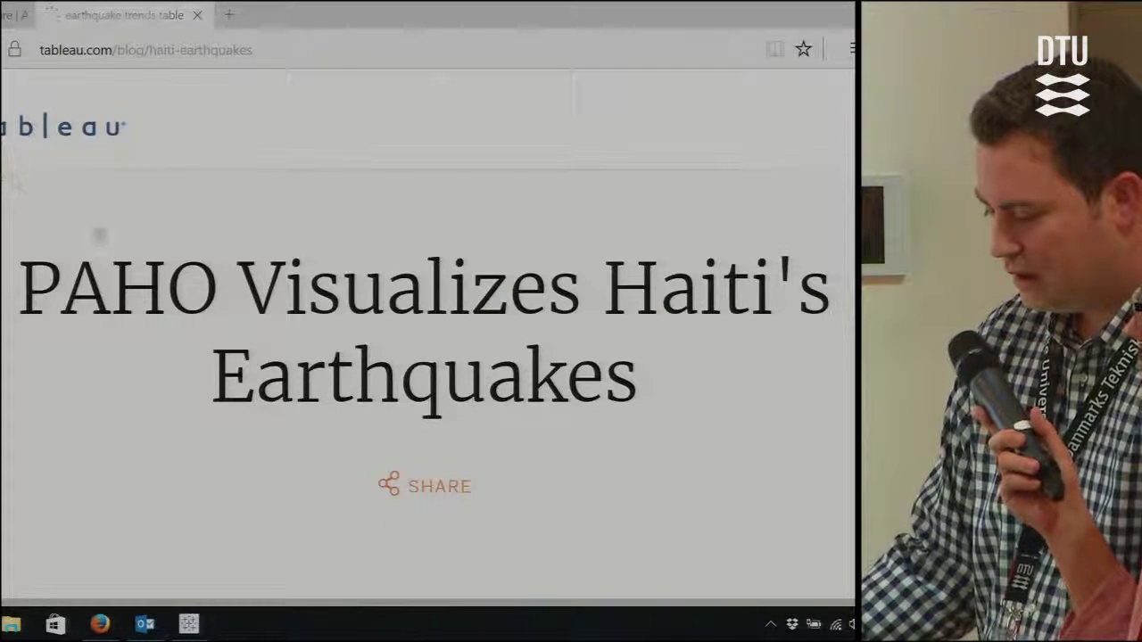
scroll(136, 277, "down", 8)
scroll(193, 325, "down", 3)
scroll(193, 324, "up", 2)
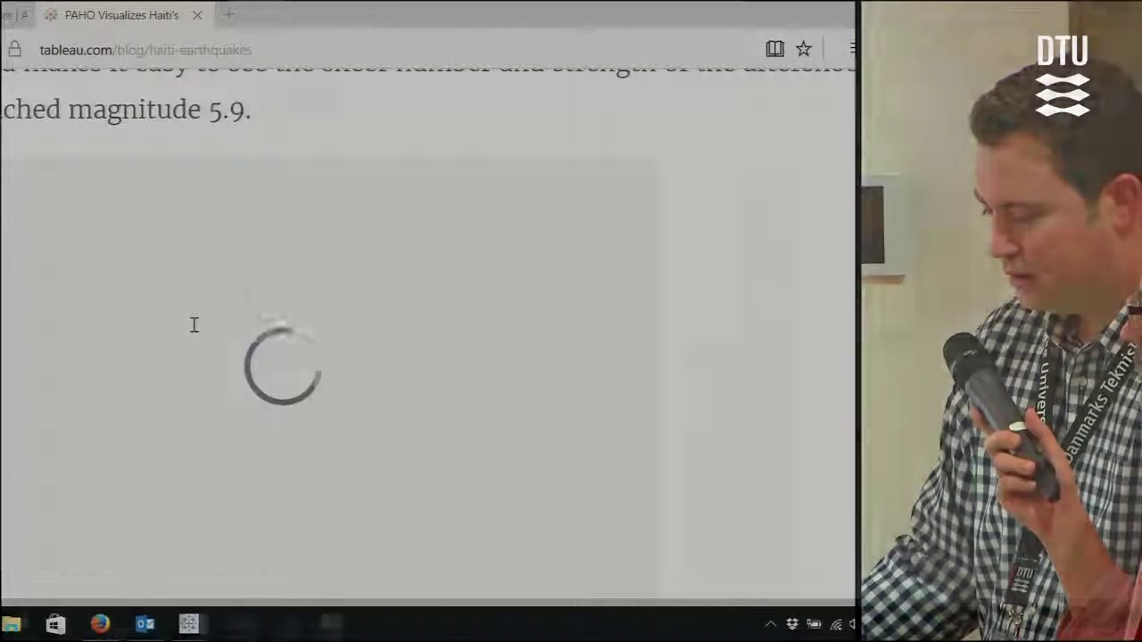
scroll(194, 324, "down", 1)
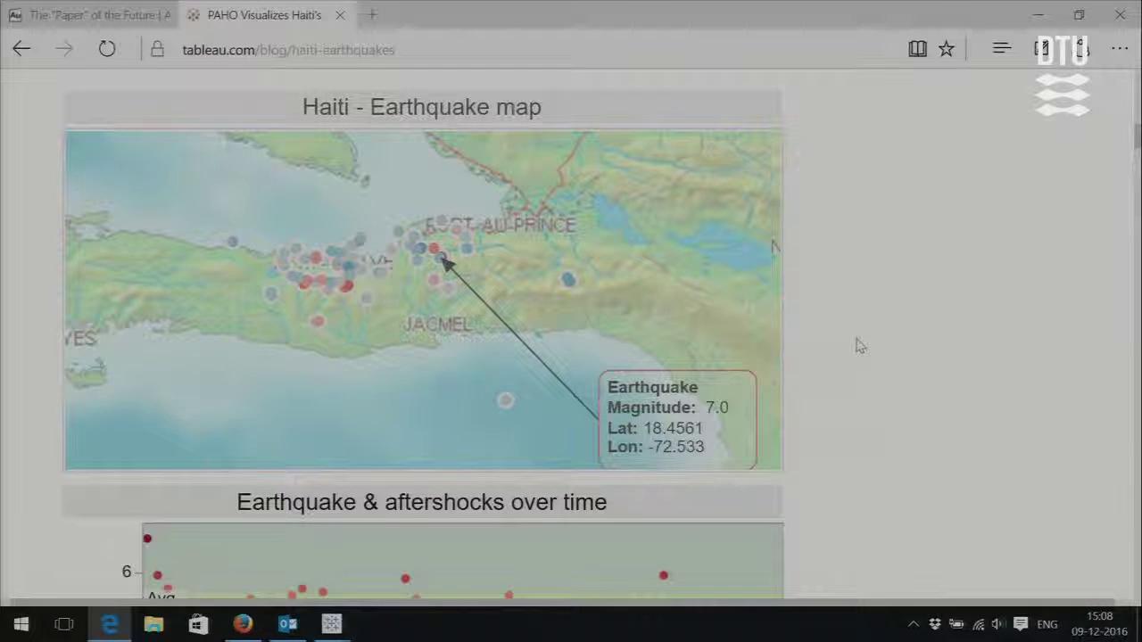
scroll(814, 313, "down", 1)
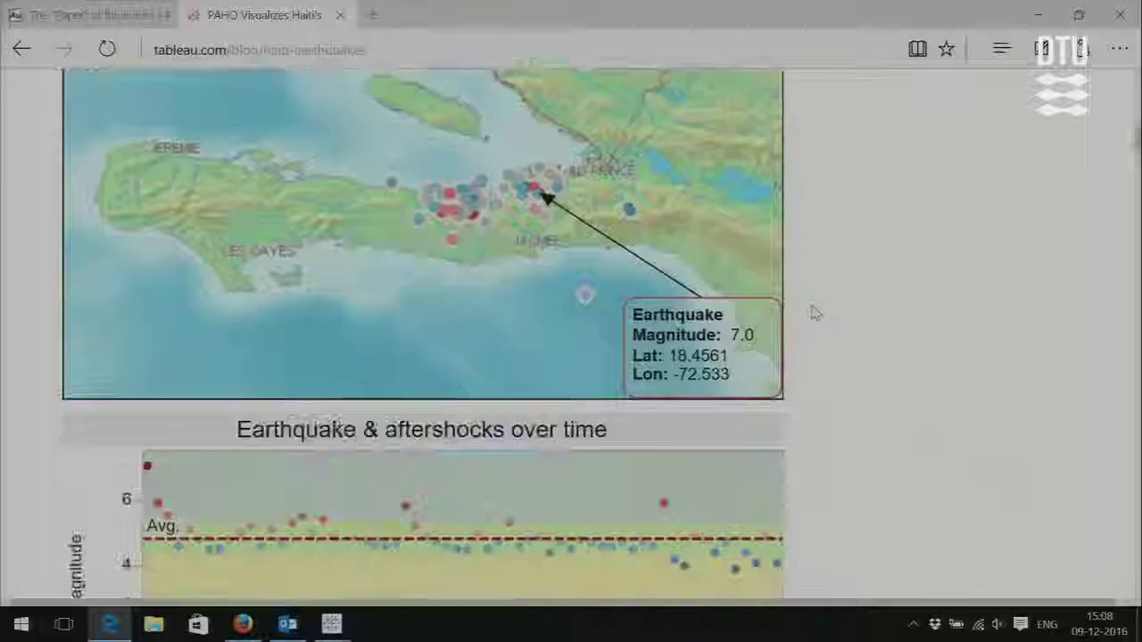
scroll(814, 312, "down", 7)
scroll(811, 312, "up", 2)
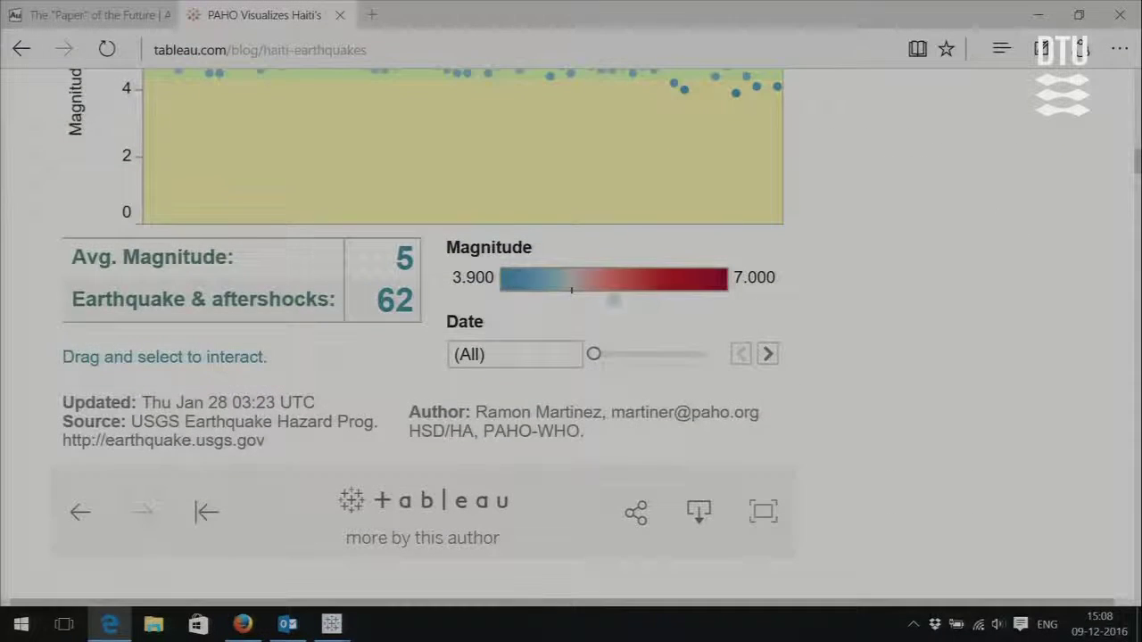
- Return to the Bing results and search the web for "earthquake trends tableau story"
left_click(22, 49)
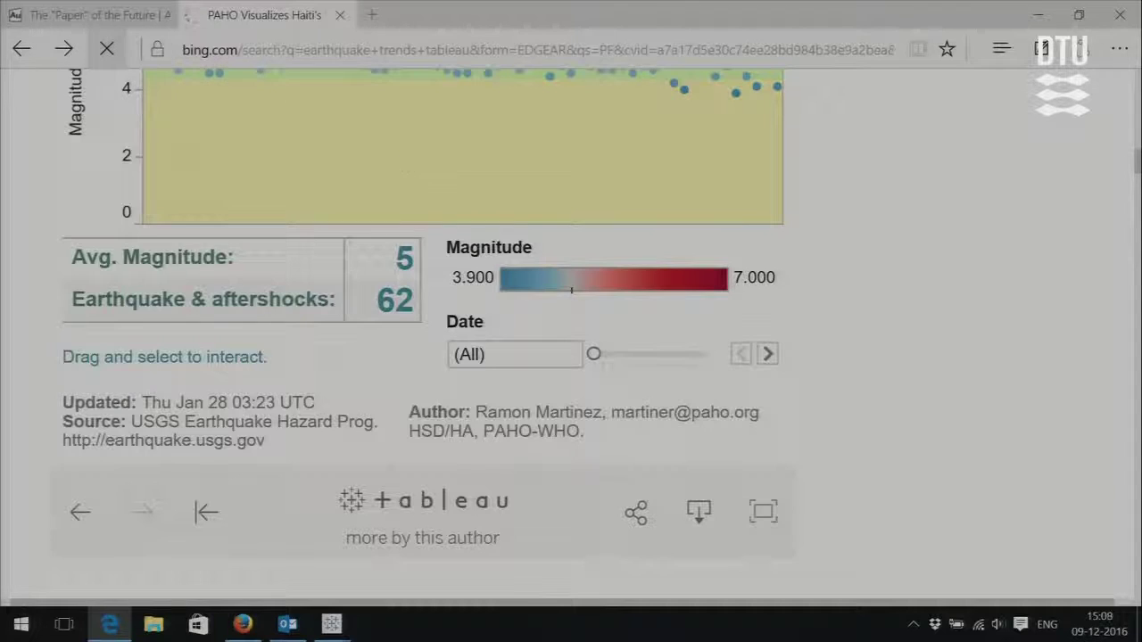
scroll(384, 187, "up", 4)
left_click(535, 123)
type("story")
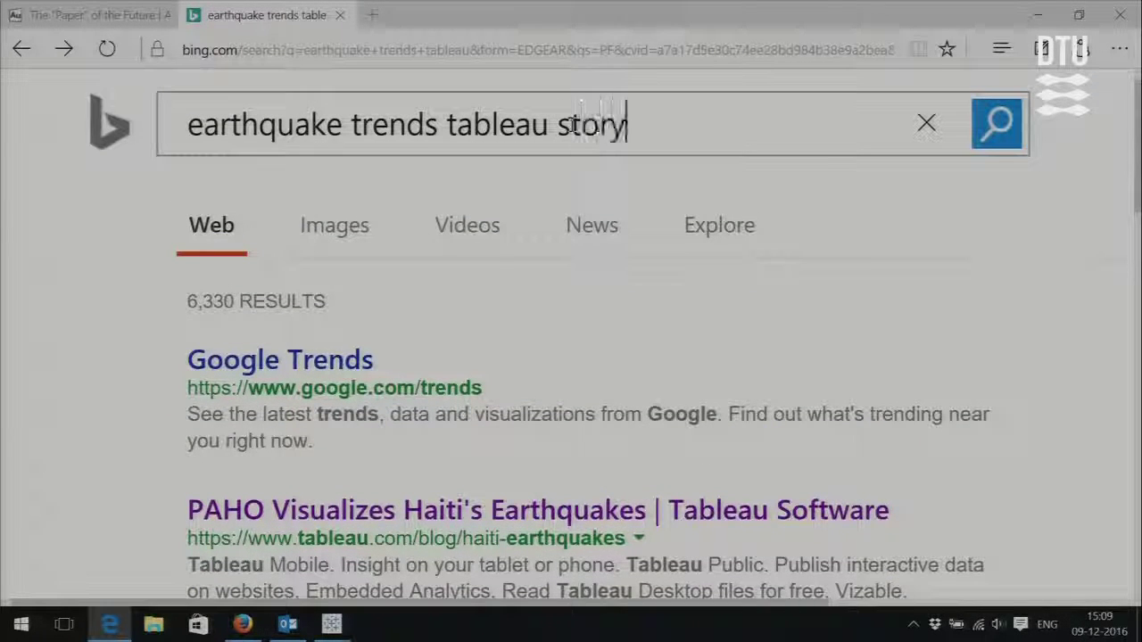
key("Return")
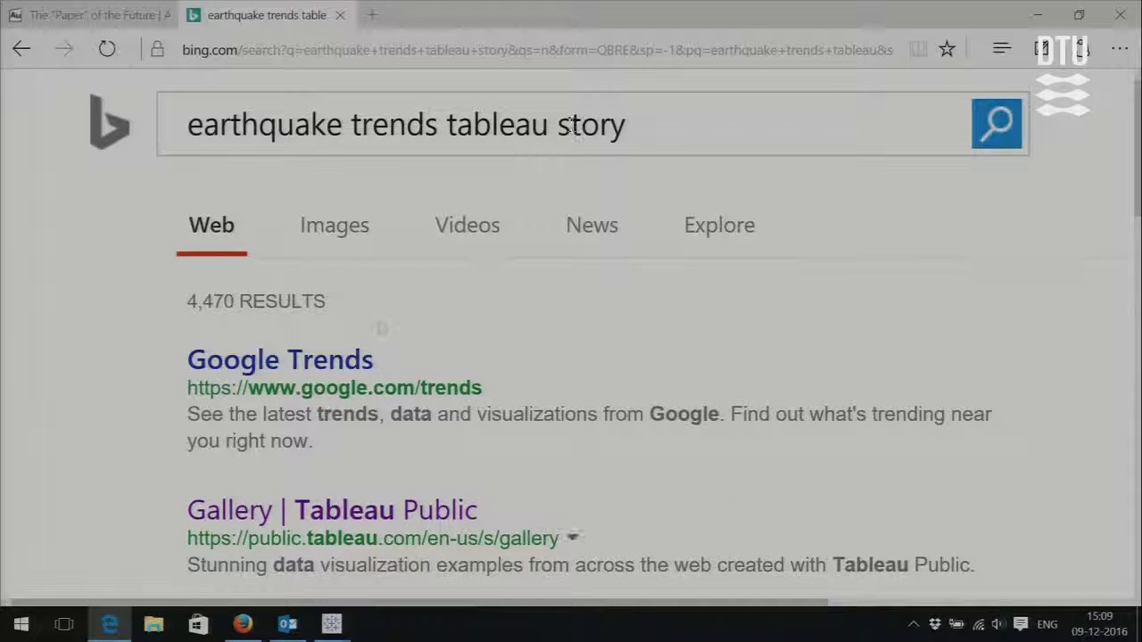
- Look through the results for an earthquake story, check the Google Trends page and return to the results
scroll(369, 360, "down", 3)
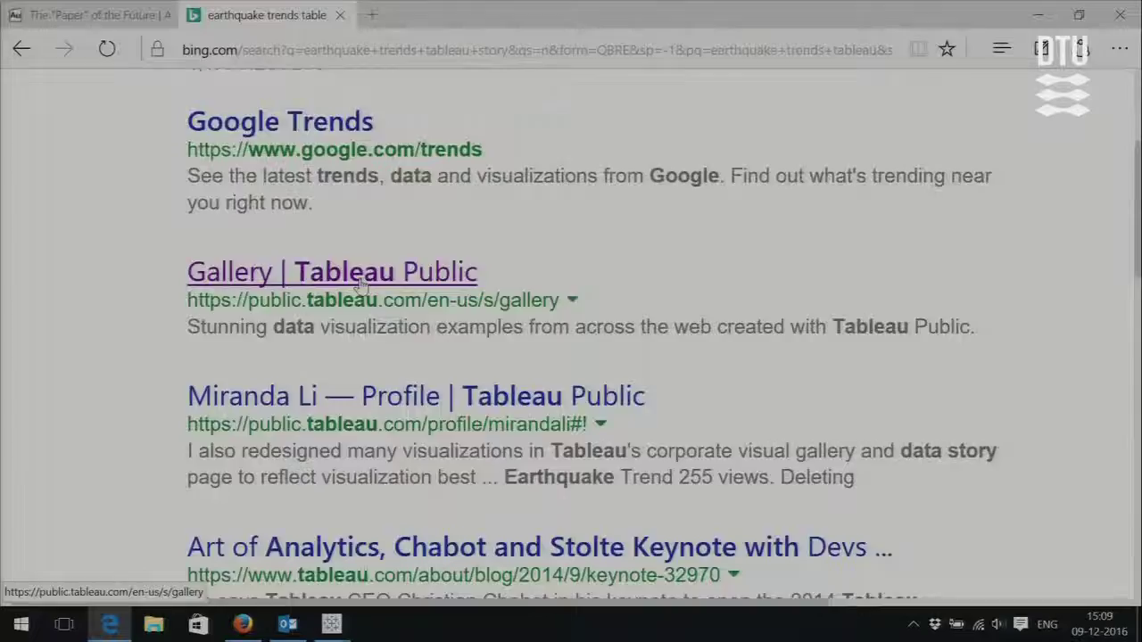
scroll(361, 281, "down", 5)
scroll(361, 284, "down", 1)
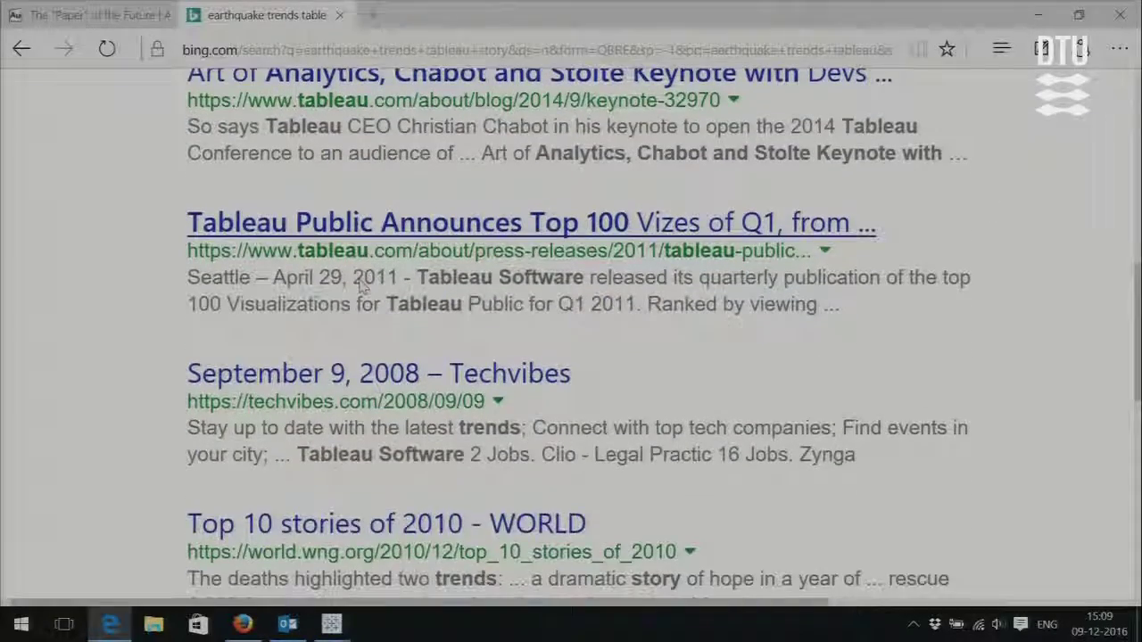
scroll(361, 283, "down", 6)
scroll(362, 285, "up", 2)
scroll(362, 284, "up", 5)
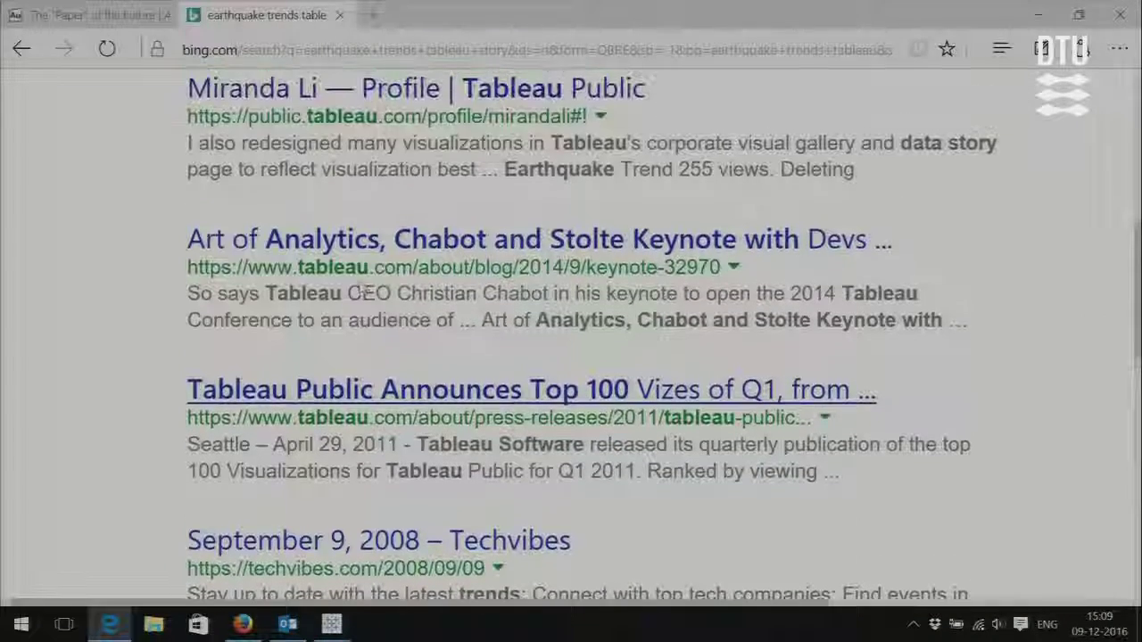
scroll(362, 285, "up", 5)
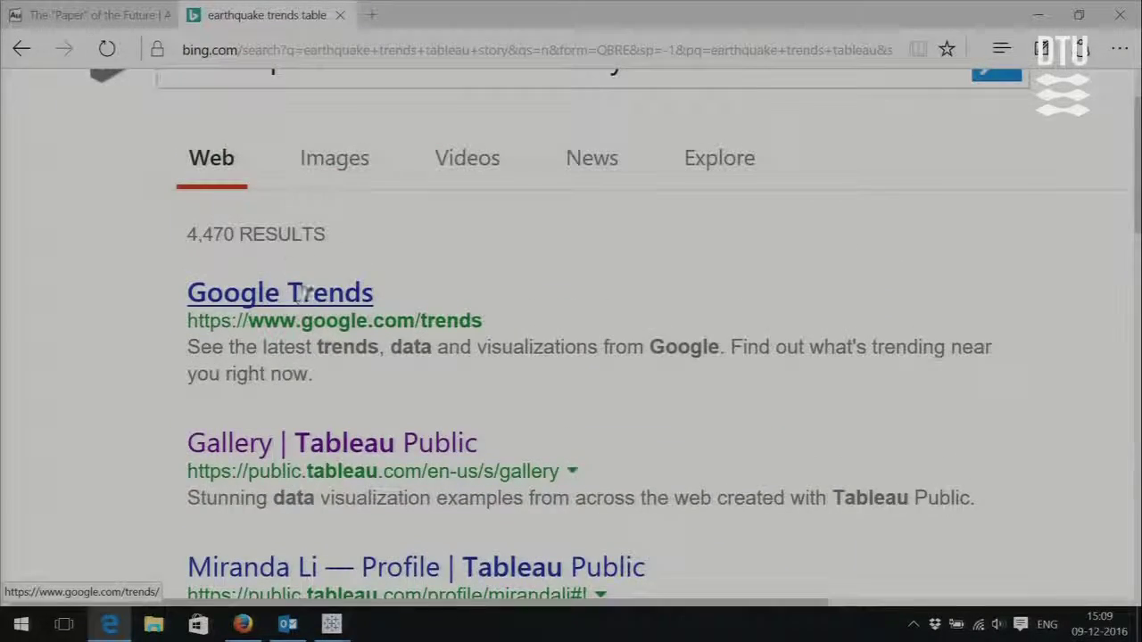
left_click(301, 297)
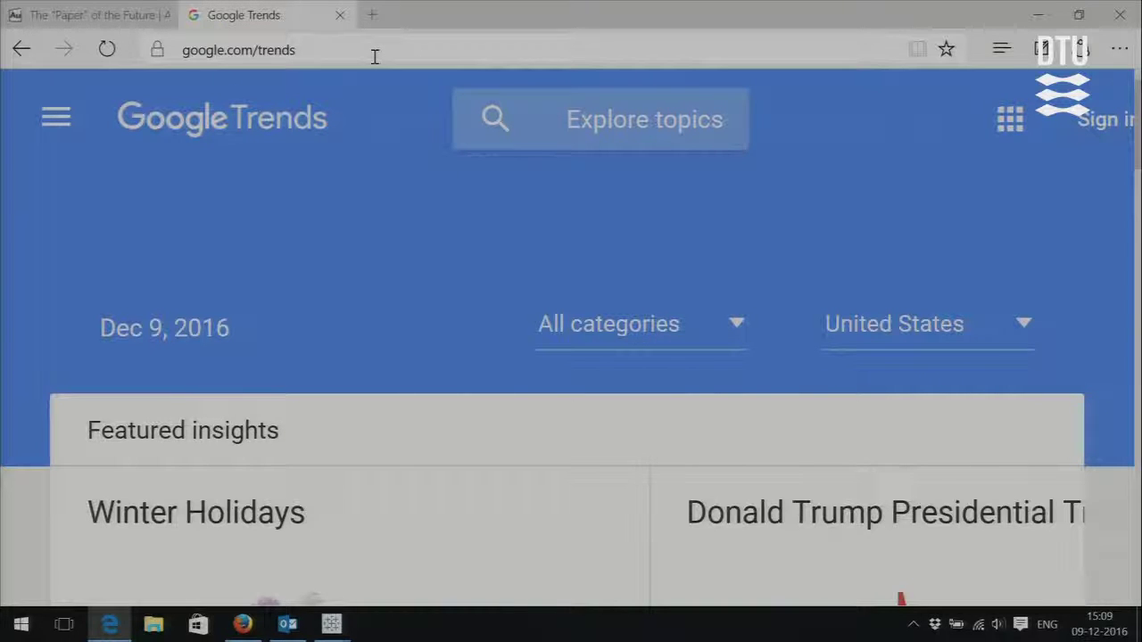
left_click(21, 49)
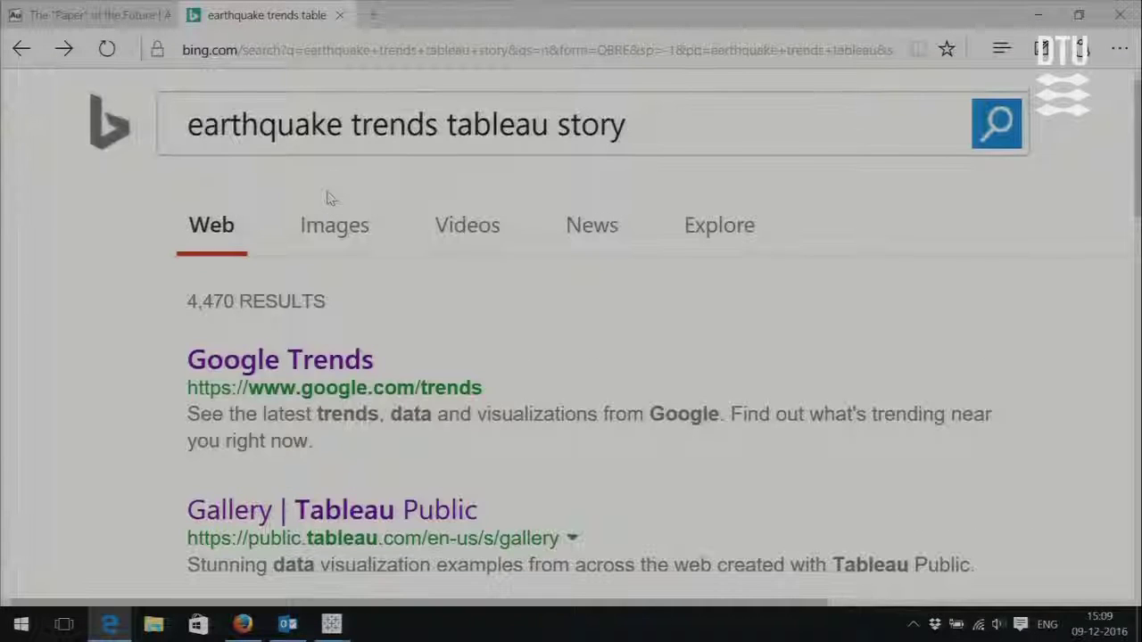
- Search the web for "earthquake trends tableau dashboard story" and look through the first page of results
left_click(560, 127)
type("dashboard")
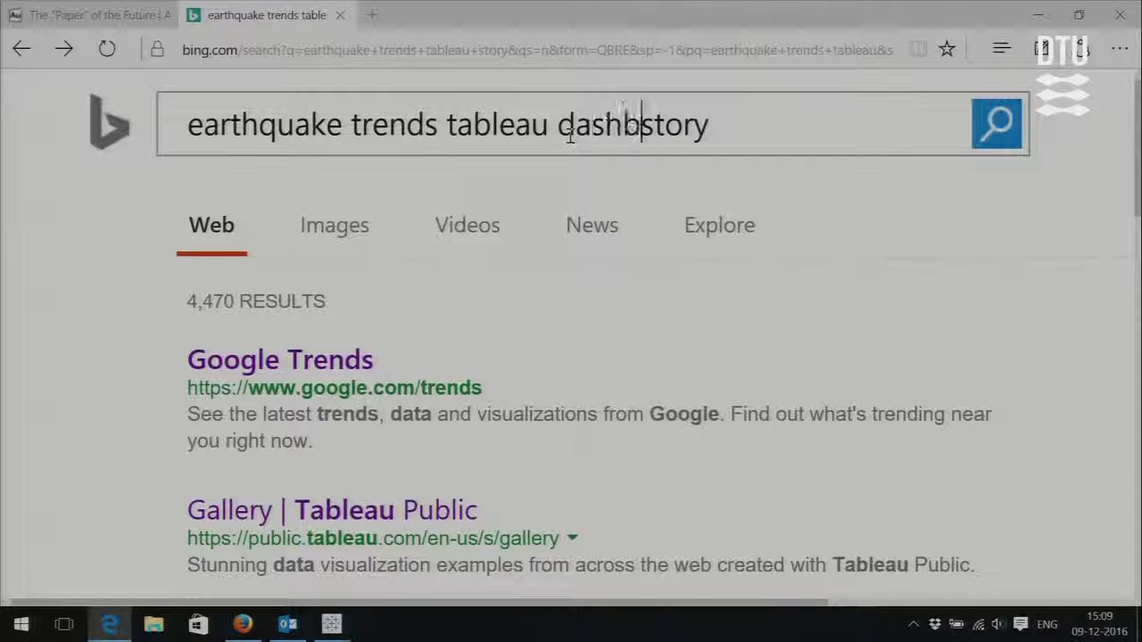
key("Return")
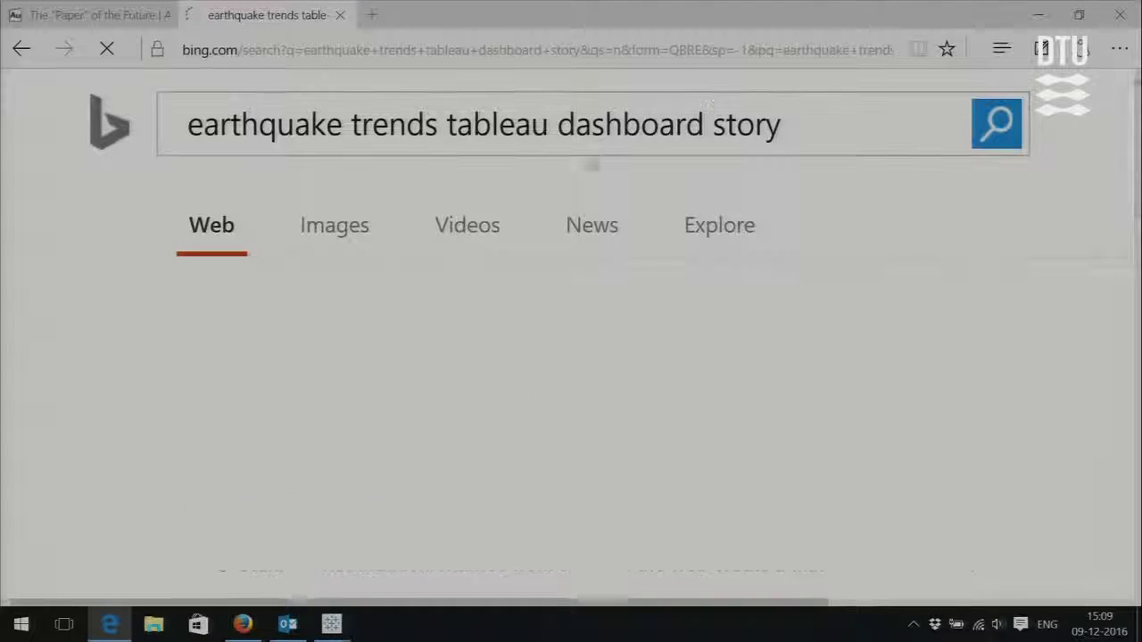
scroll(566, 268, "down", 2)
scroll(562, 296, "down", 5)
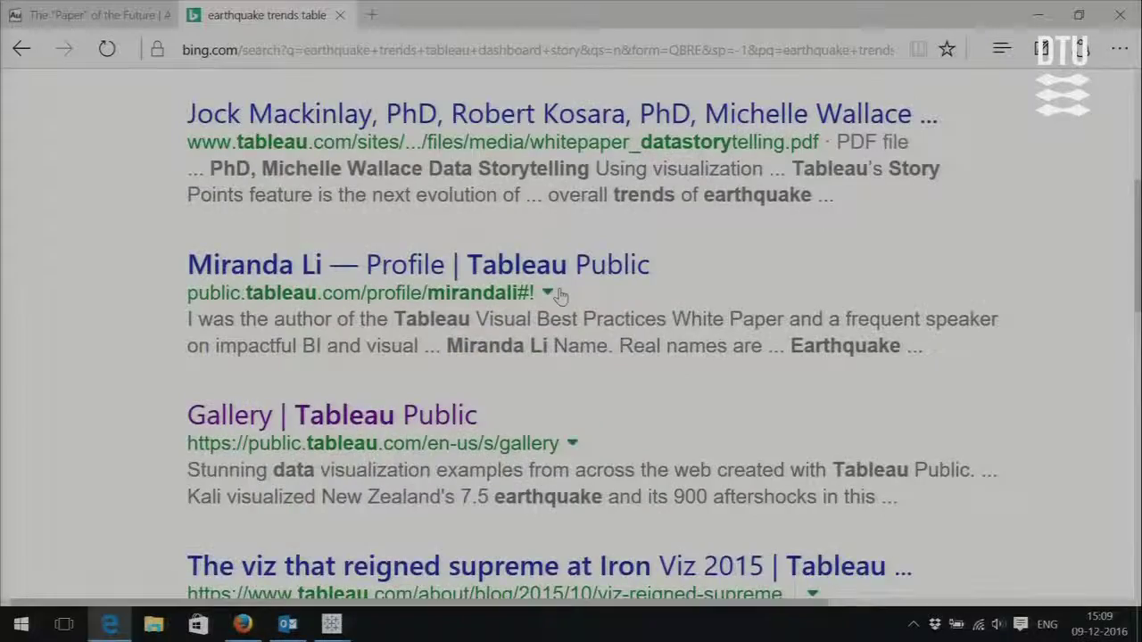
scroll(561, 294, "down", 2)
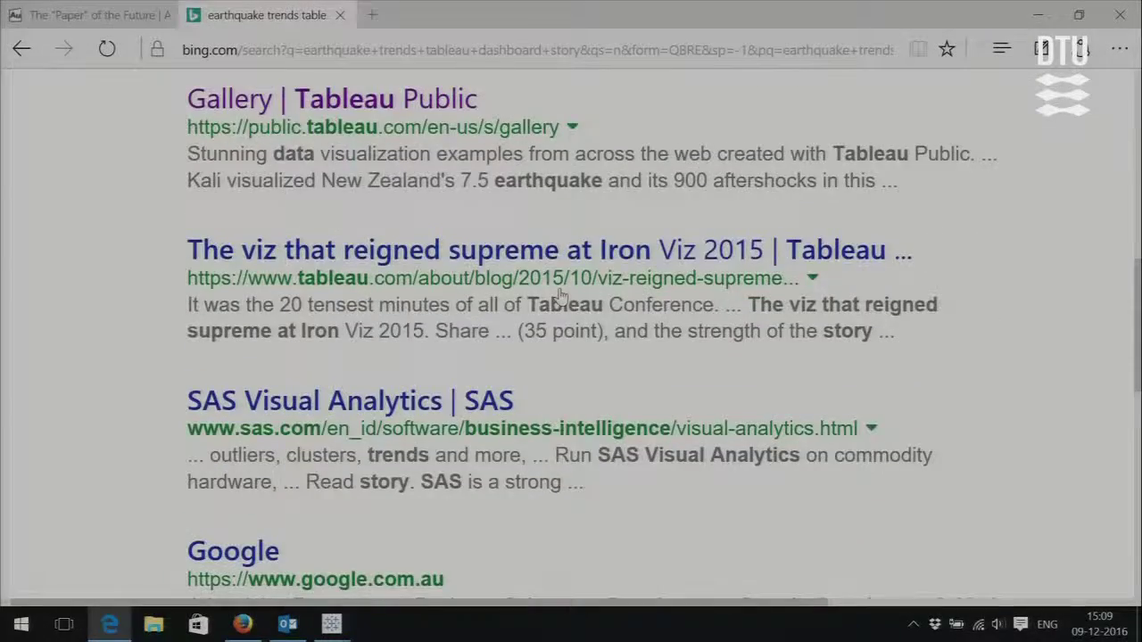
scroll(544, 261, "down", 9)
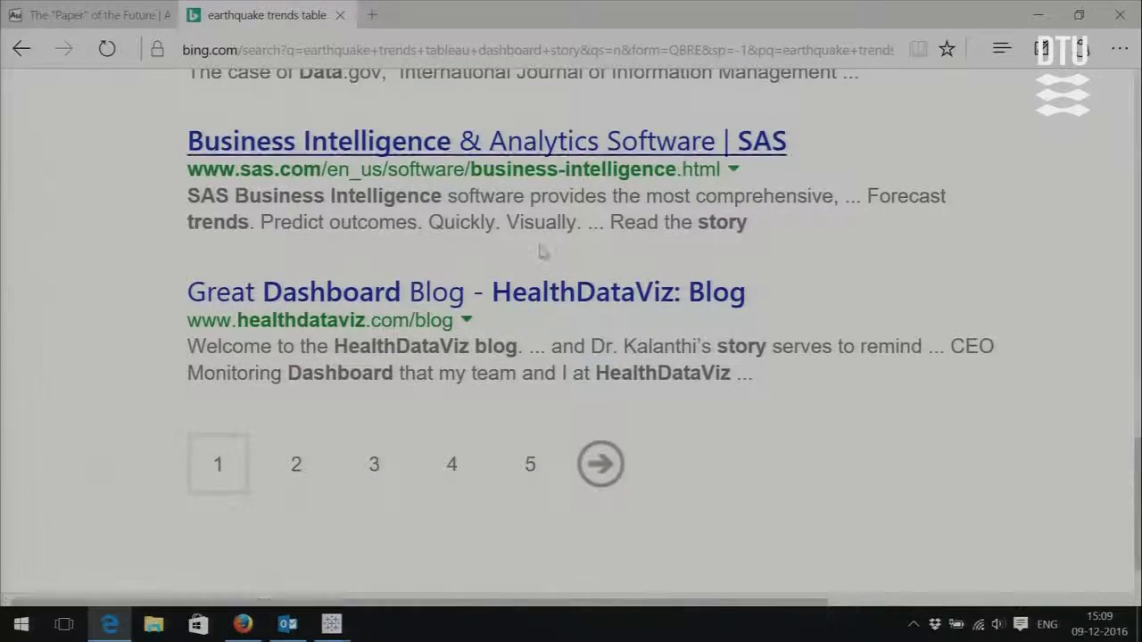
scroll(535, 251, "up", 5)
scroll(535, 250, "up", 12)
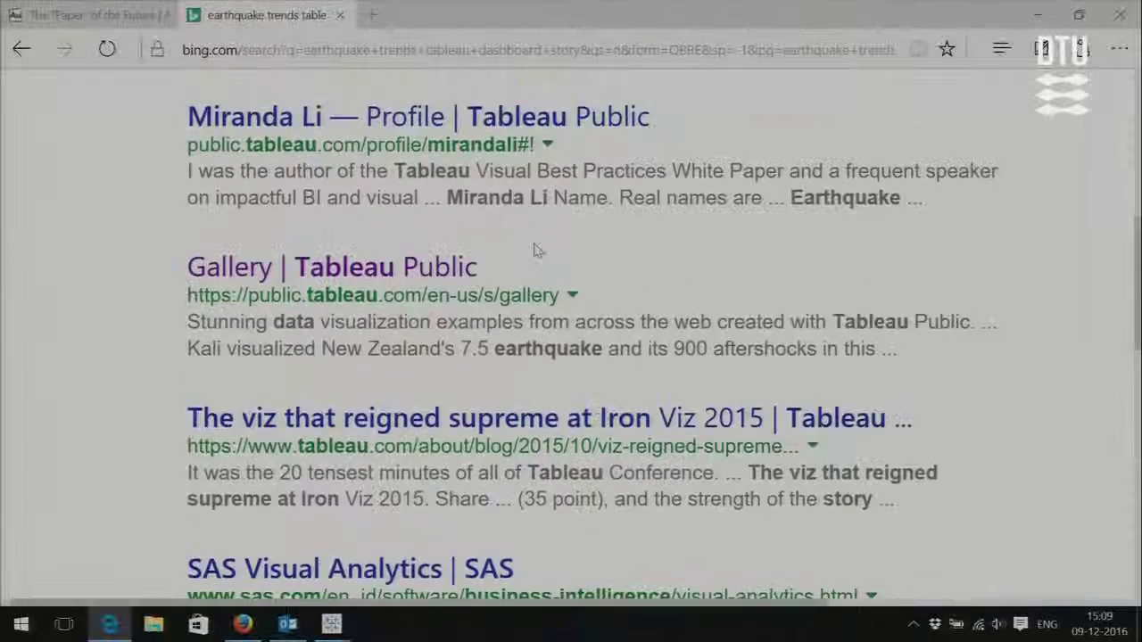
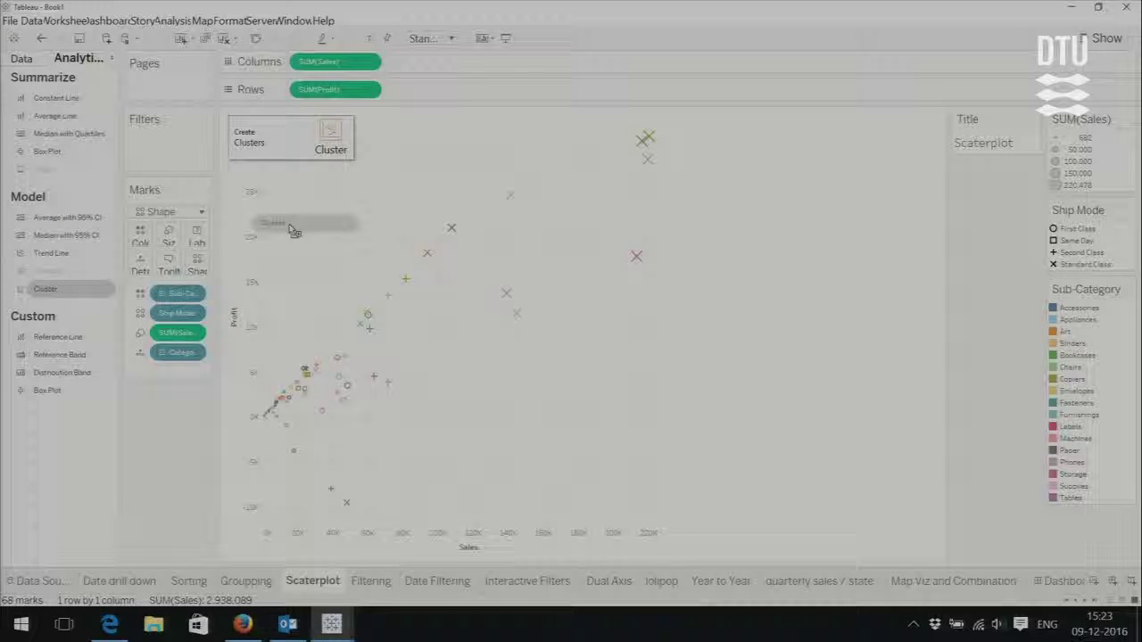
- Add clusters based on profit and sales to the Scaterplot sheet and set the number of clusters to 3
left_click_drag(291, 227, 338, 139)
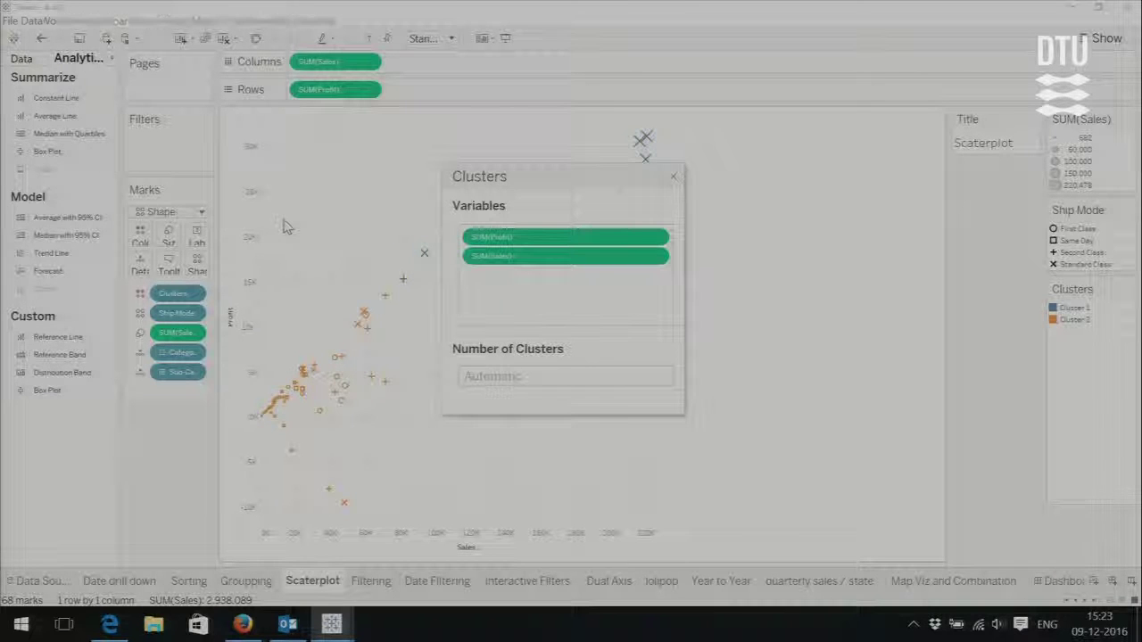
left_click_drag(532, 185, 791, 206)
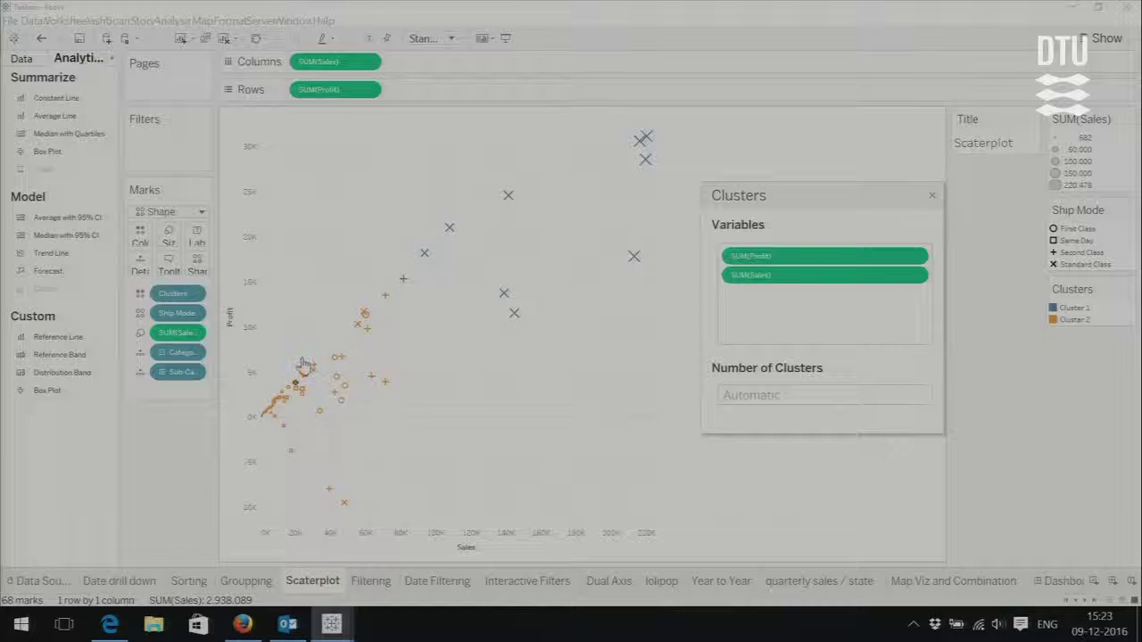
left_click(774, 398)
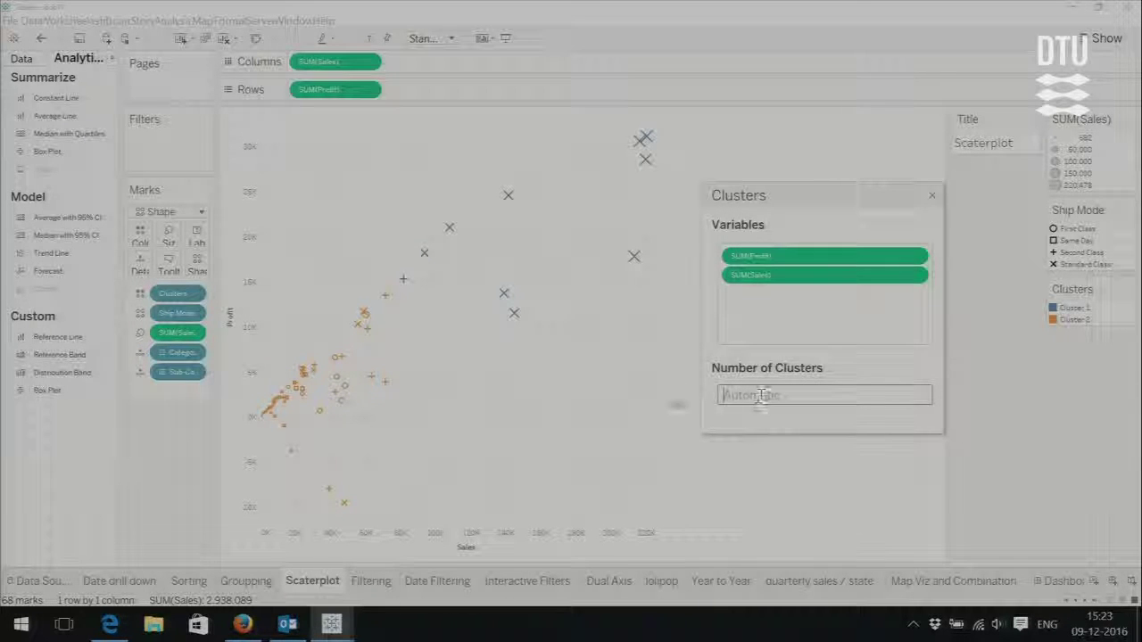
type("3")
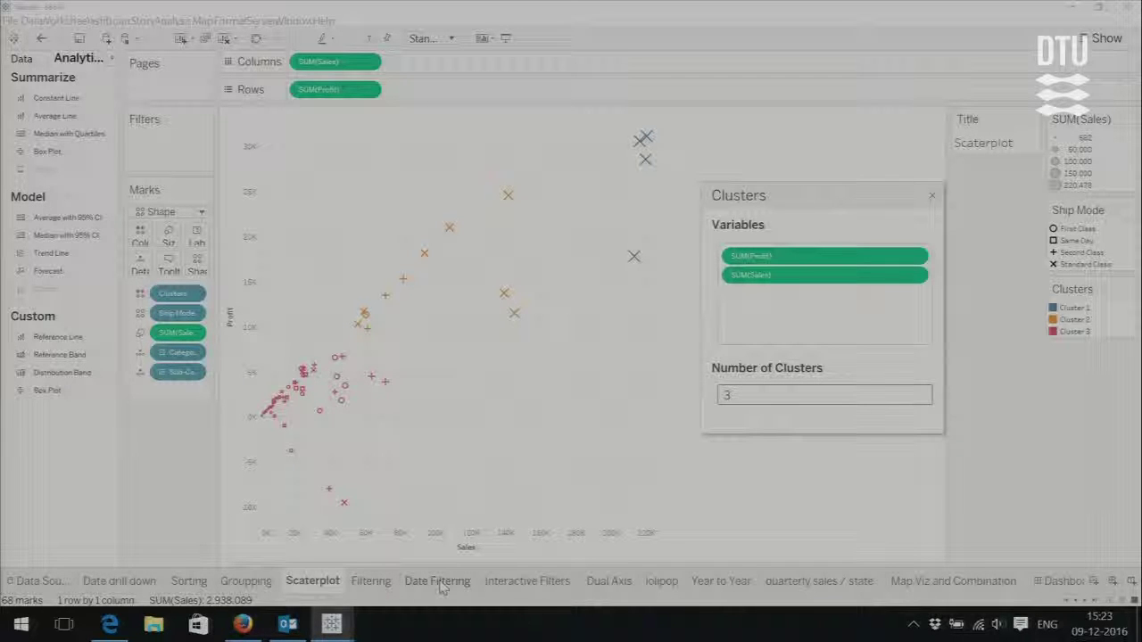
- Switch to the open Tableau Tutorial workbook
mouse_move(331, 624)
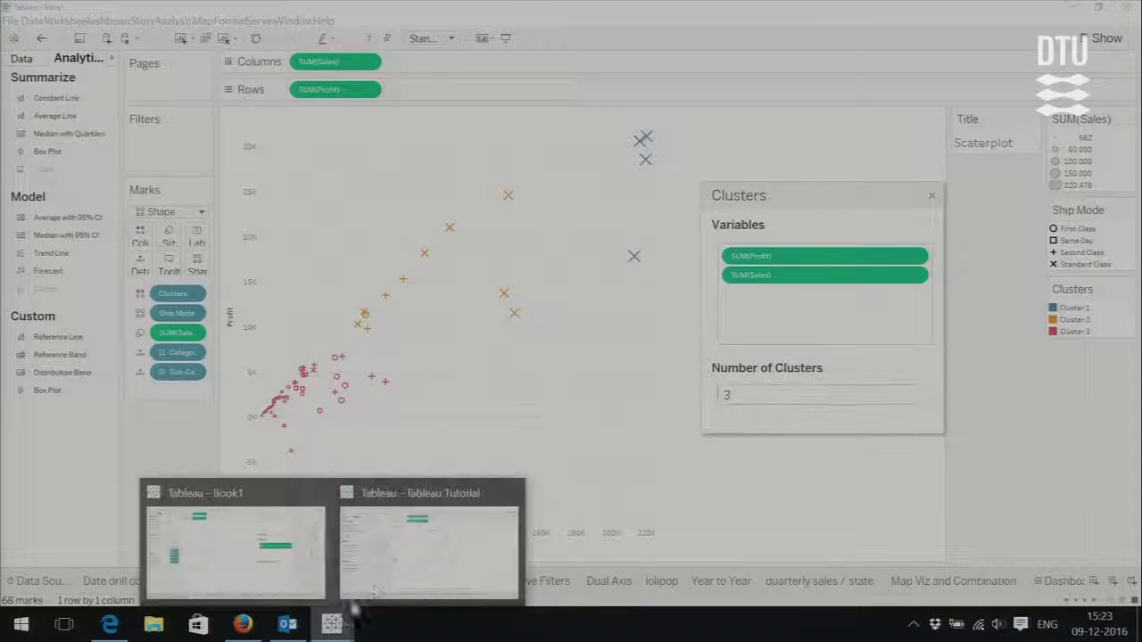
left_click(424, 546)
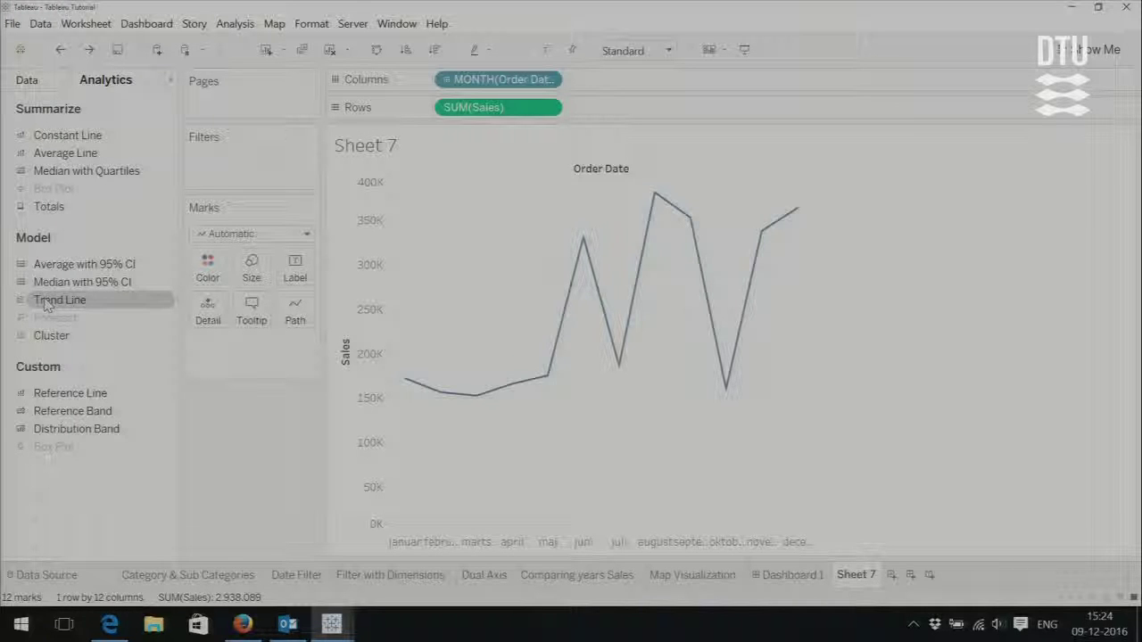
- Add a linear trend line to the monthly sales chart on Sheet 7, examine it, and undo the addition
left_click_drag(49, 308, 432, 269)
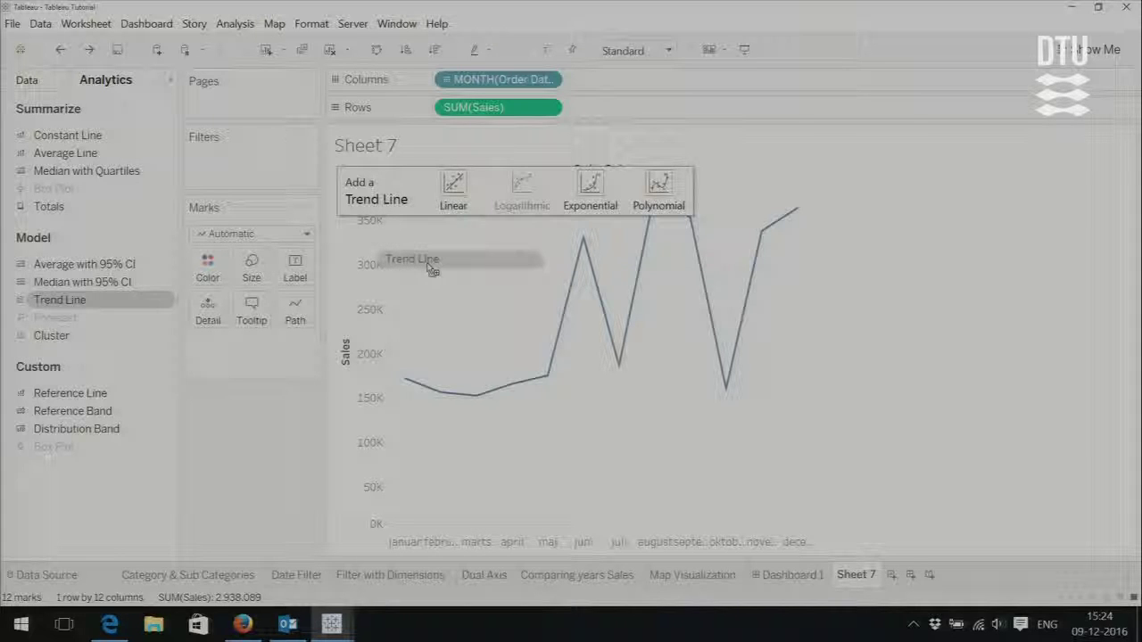
left_click_drag(433, 269, 452, 193)
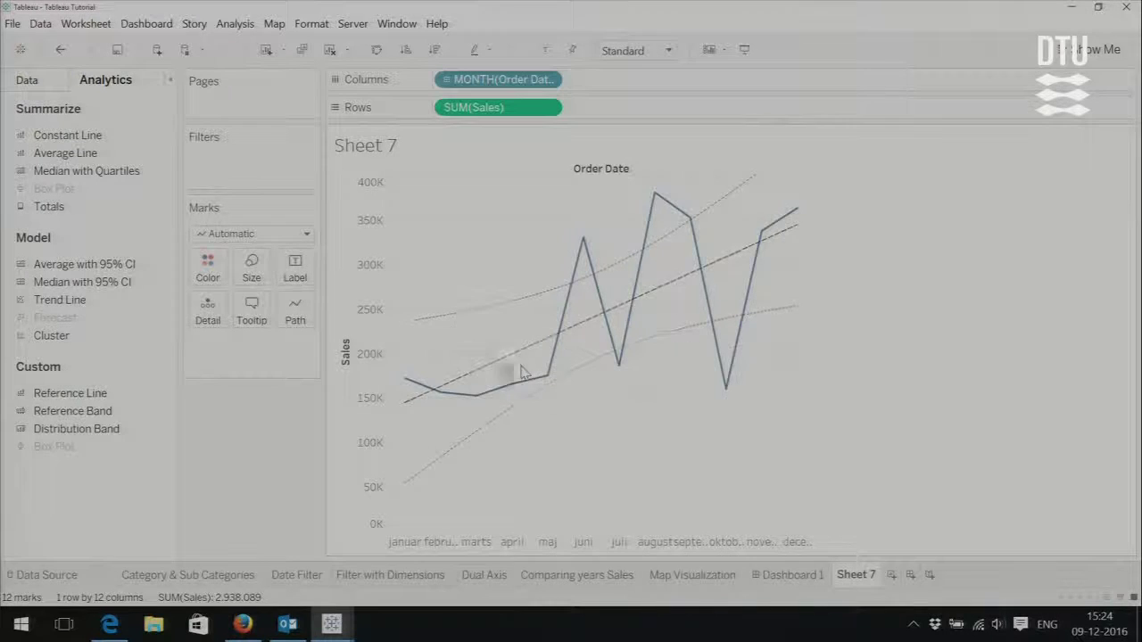
mouse_move(536, 347)
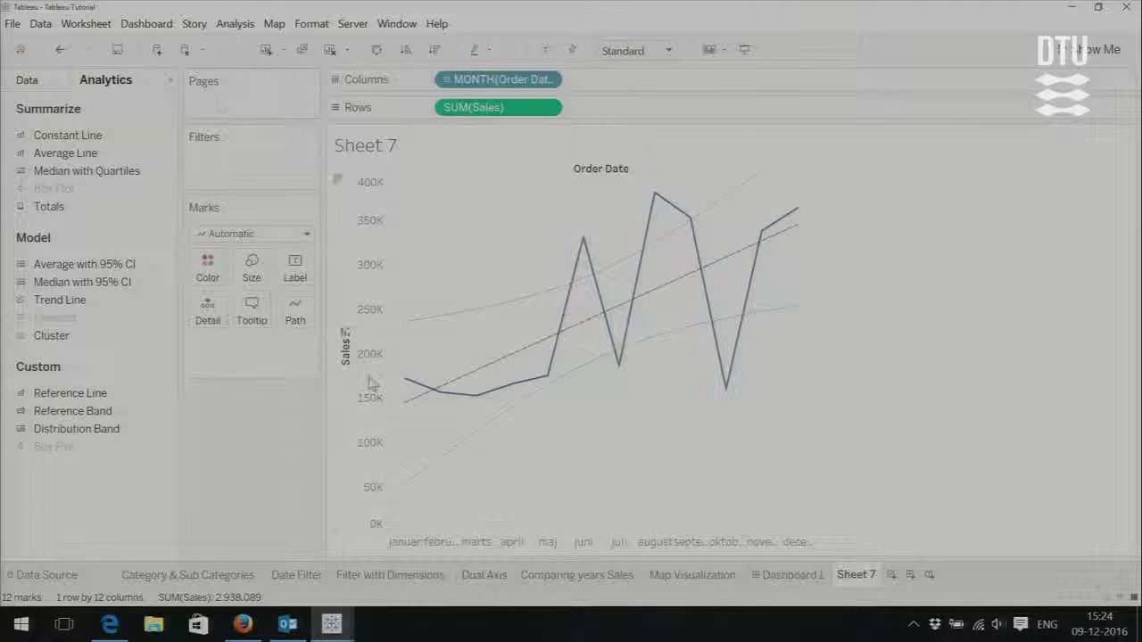
left_click(60, 49)
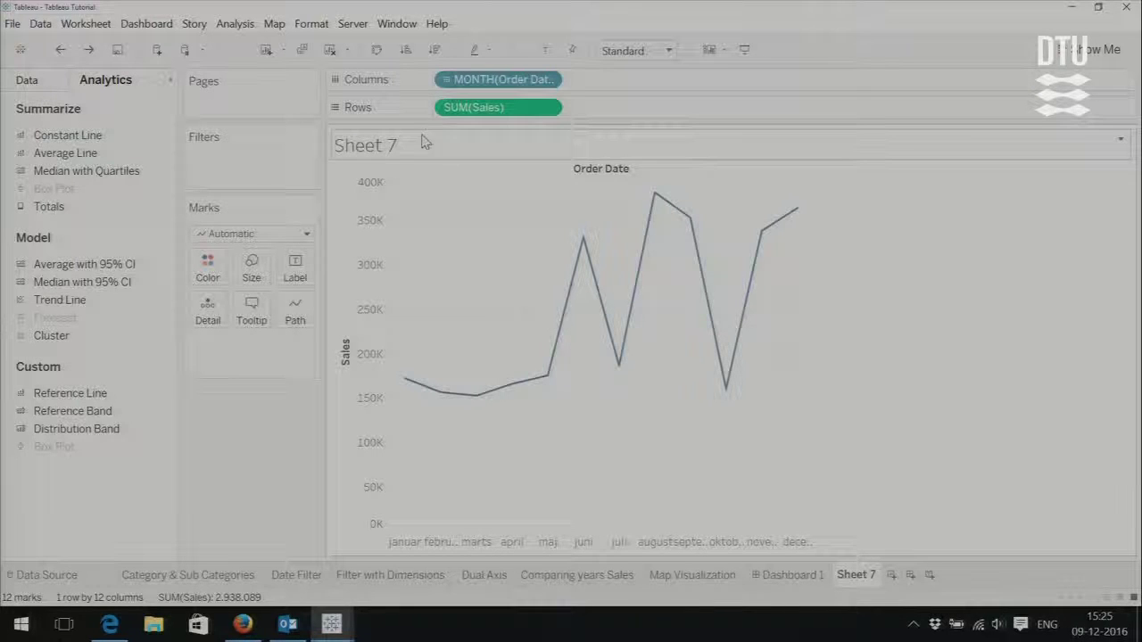
- Page the monthly sales chart on Sheet 7 by the year of Order Date
left_click(36, 81)
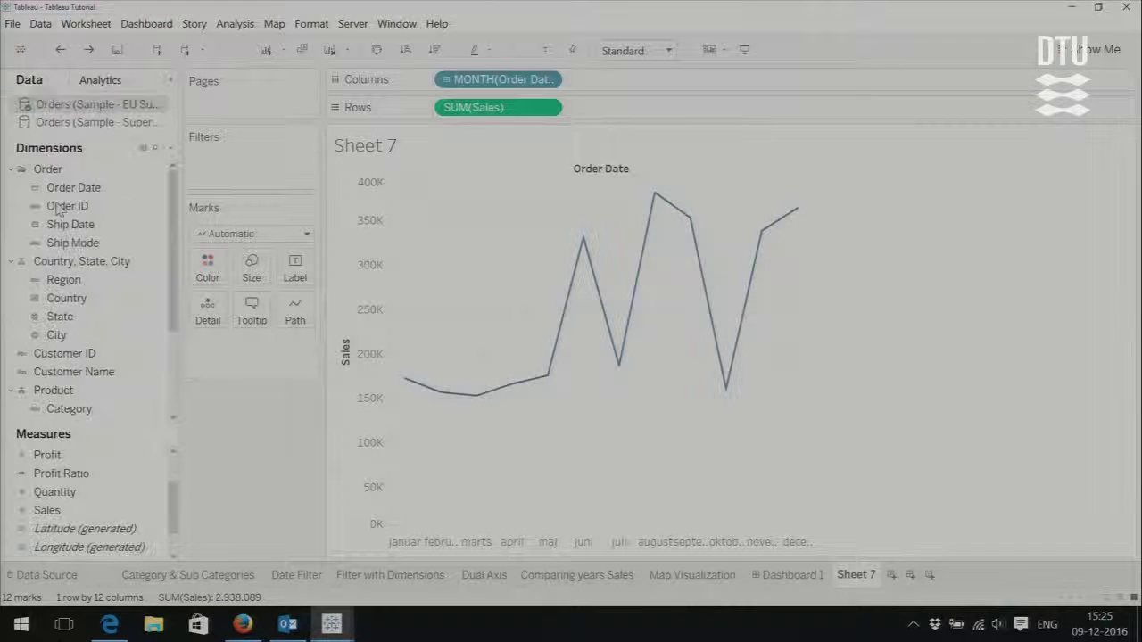
left_click(100, 189)
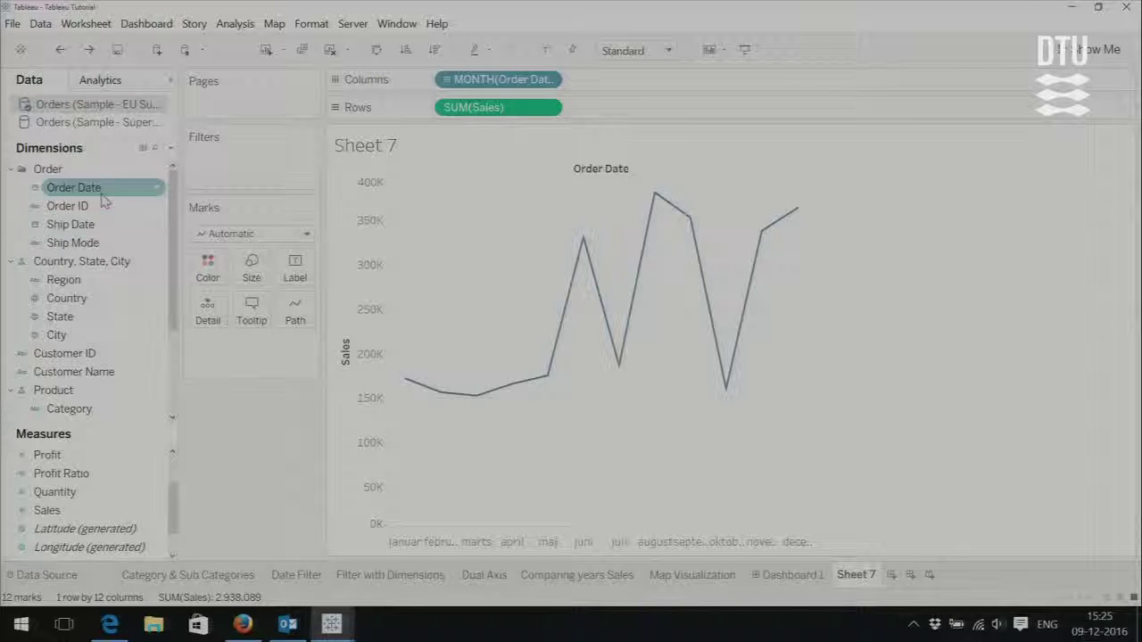
left_click_drag(63, 196, 64, 197)
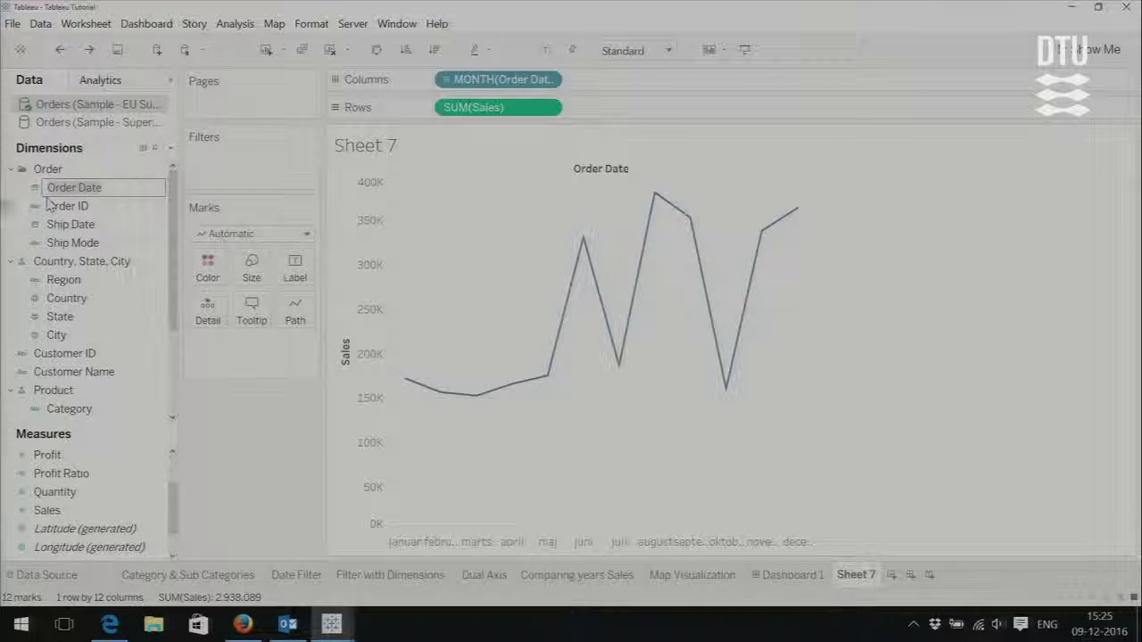
key("Return")
left_click_drag(76, 195, 221, 104)
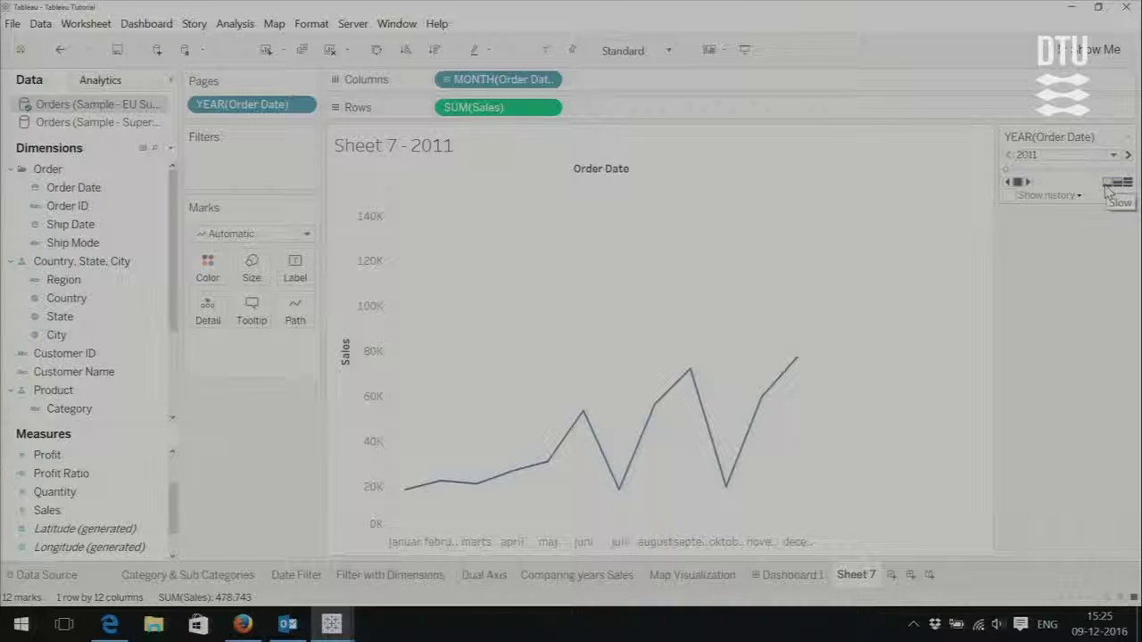
- Play the yearly pages of the sales chart from 2011 to 2014 and inspect the December 2014 point
left_click(1028, 182)
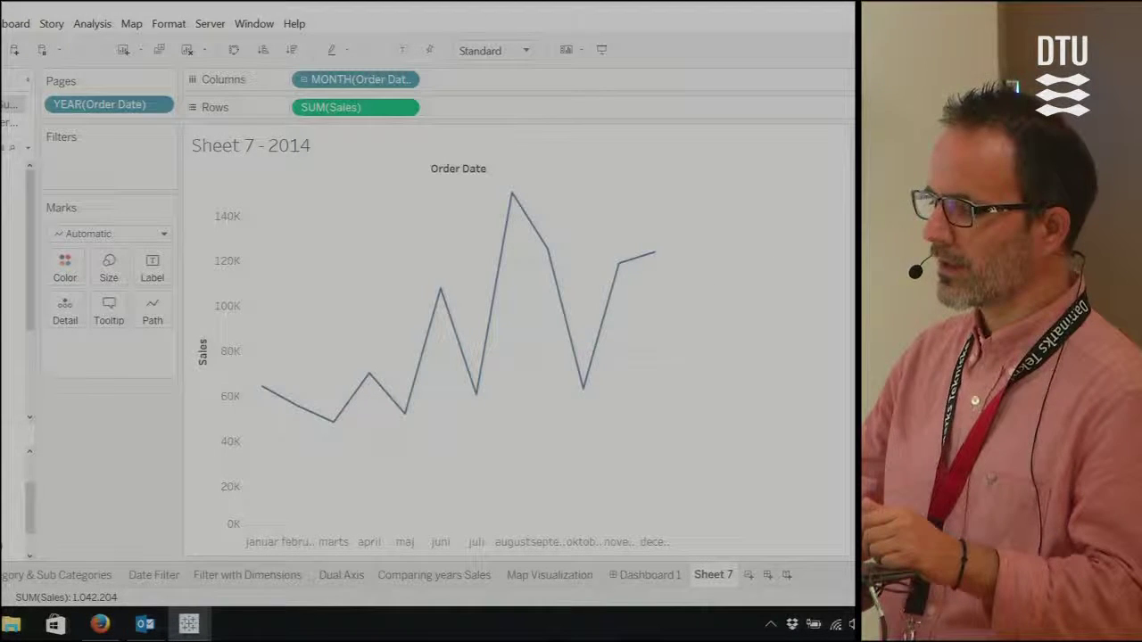
key("ctrl+period")
key("ctrl+period")
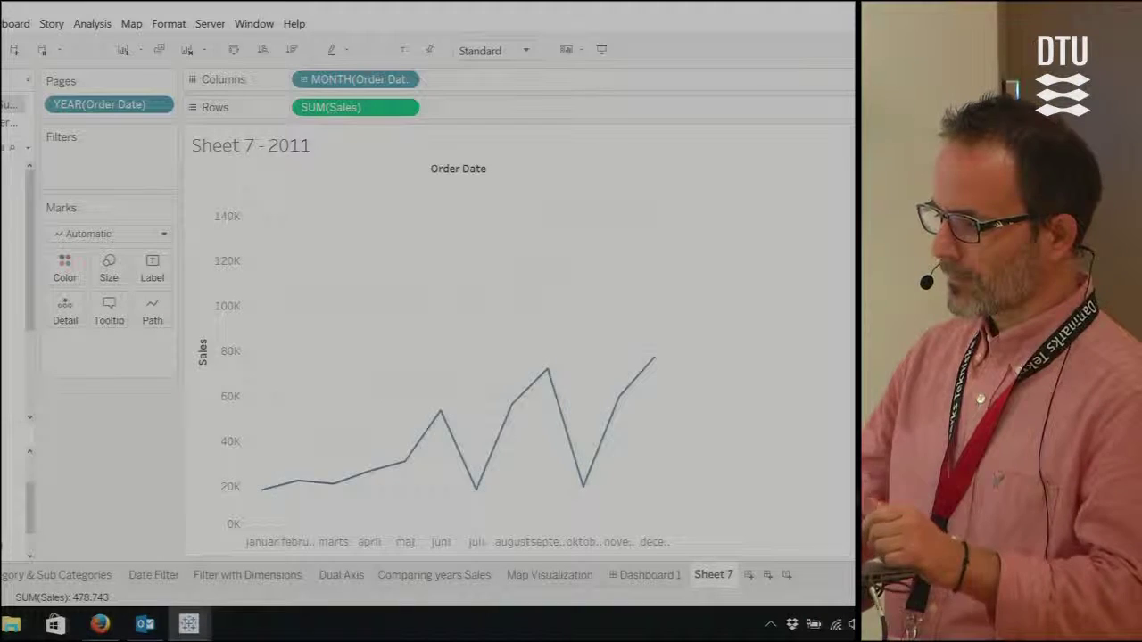
key("ctrl+period")
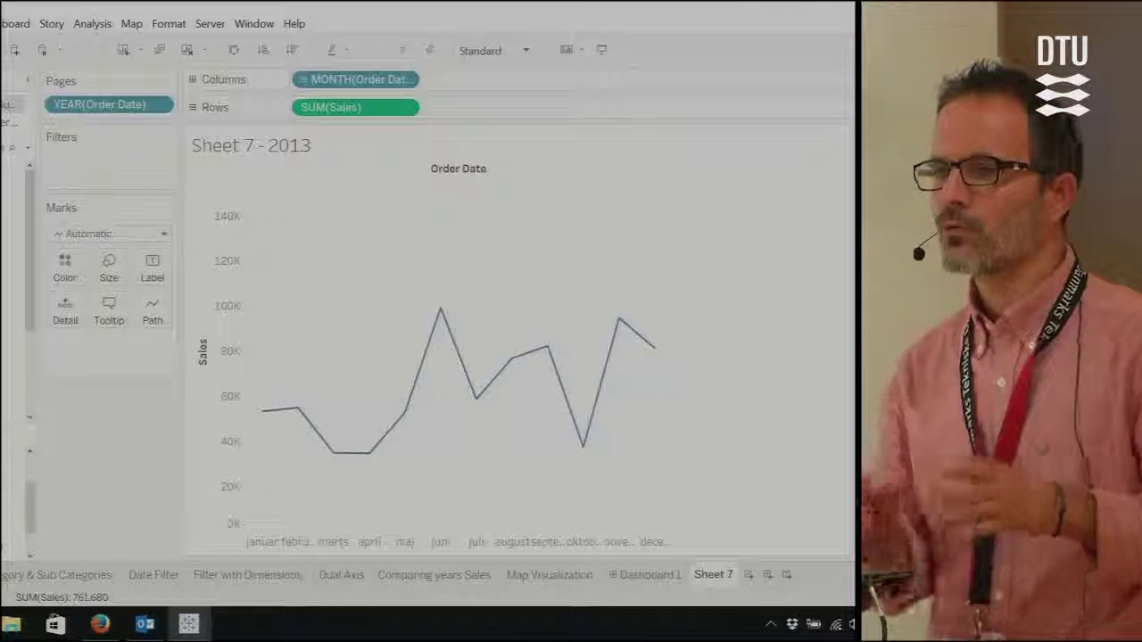
key("ctrl+period")
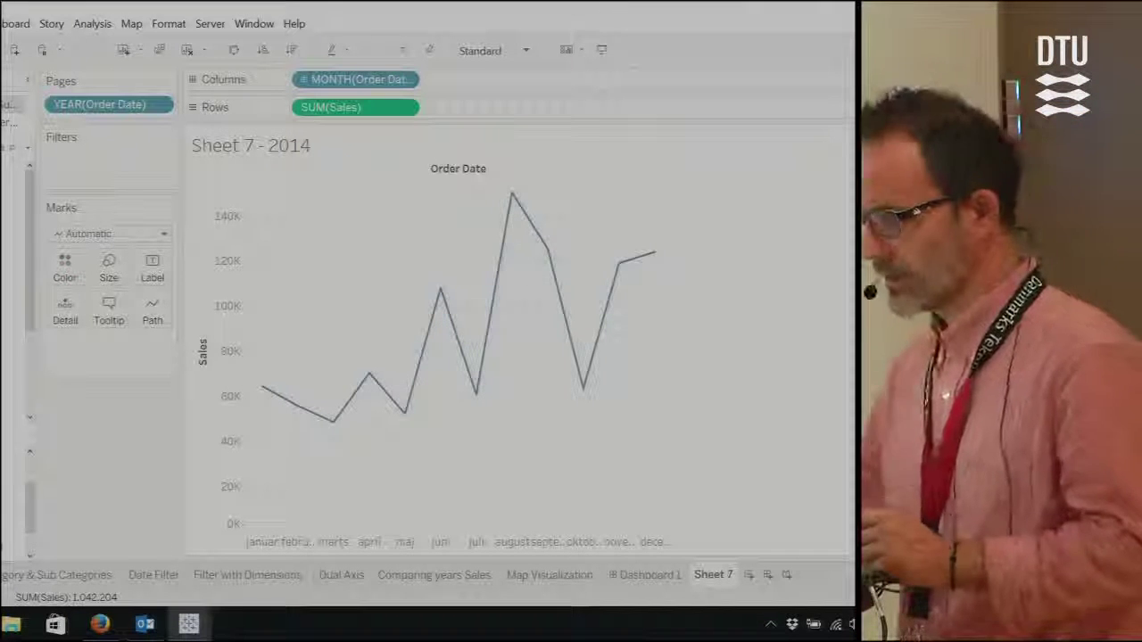
mouse_move(648, 269)
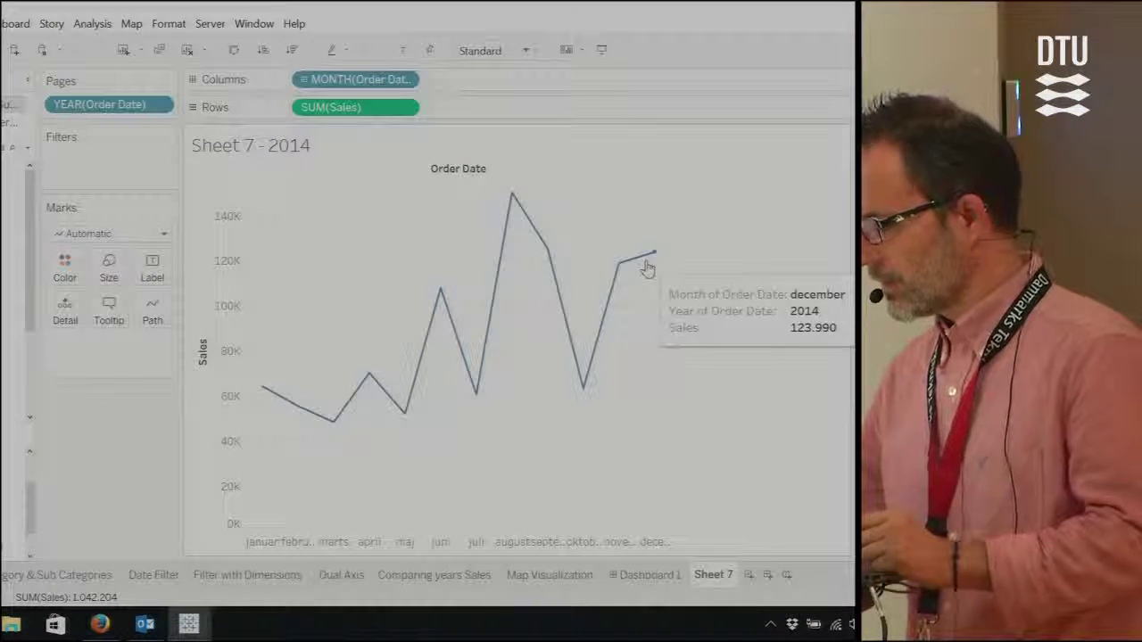